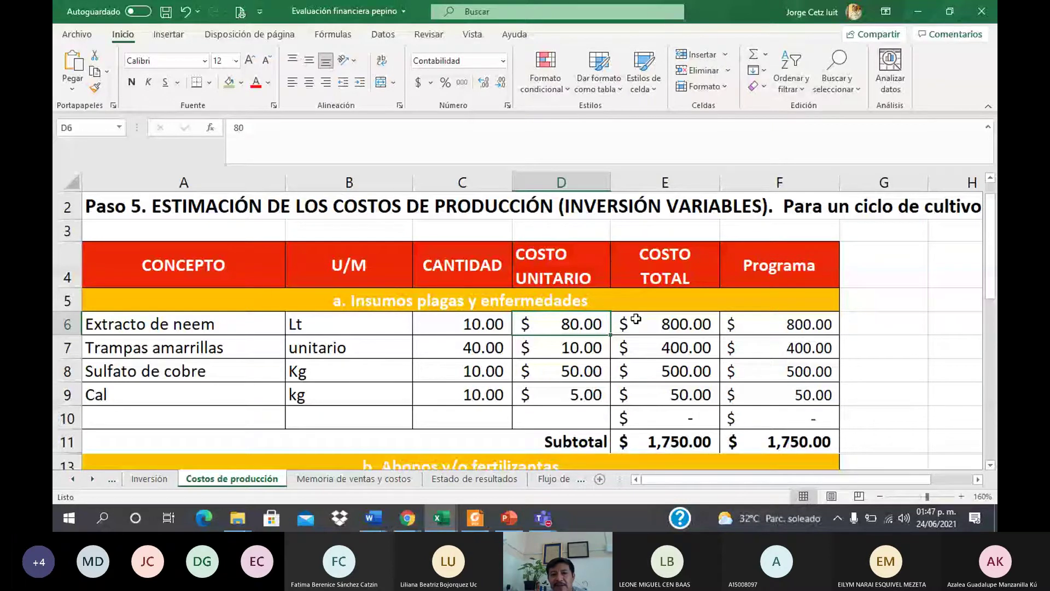
Review the total cost formula for Extracto de neem and the fertilizer and seed sections of the production costs sheet
click(636, 319)
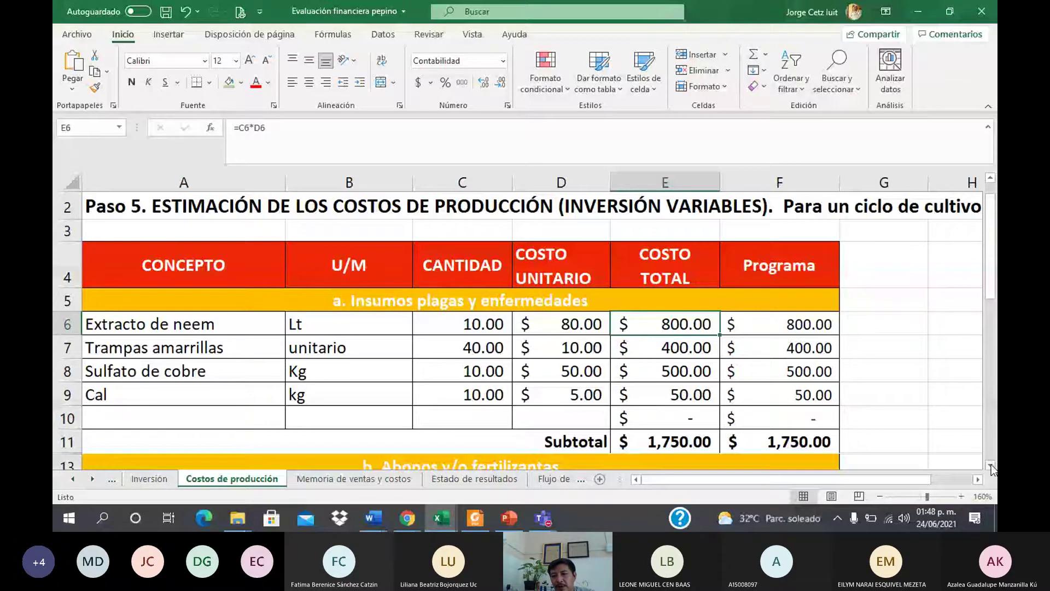
scroll(991, 464, down, 1)
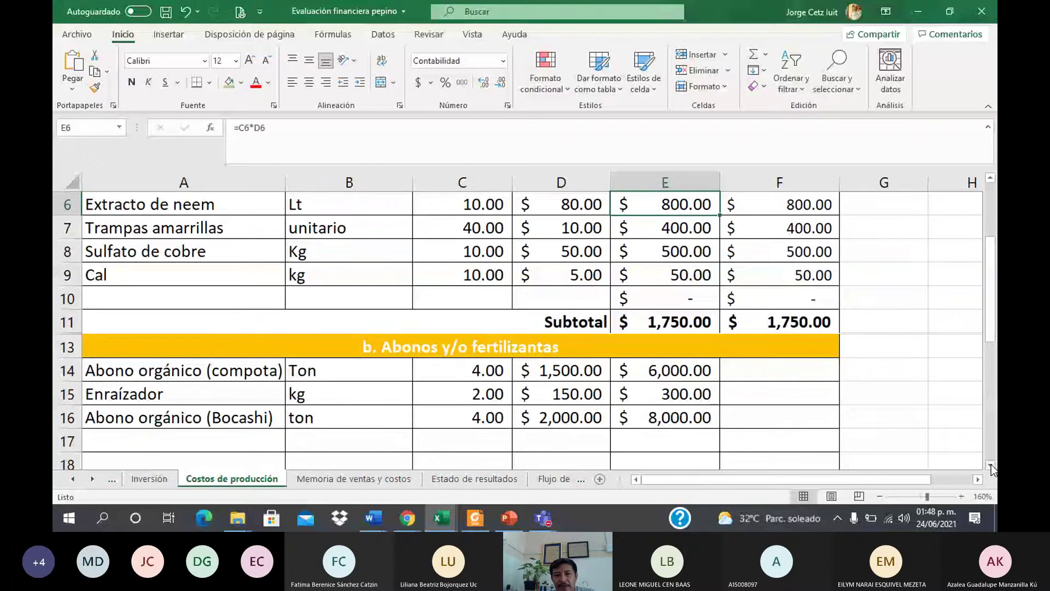
scroll(449, 331, up, 2)
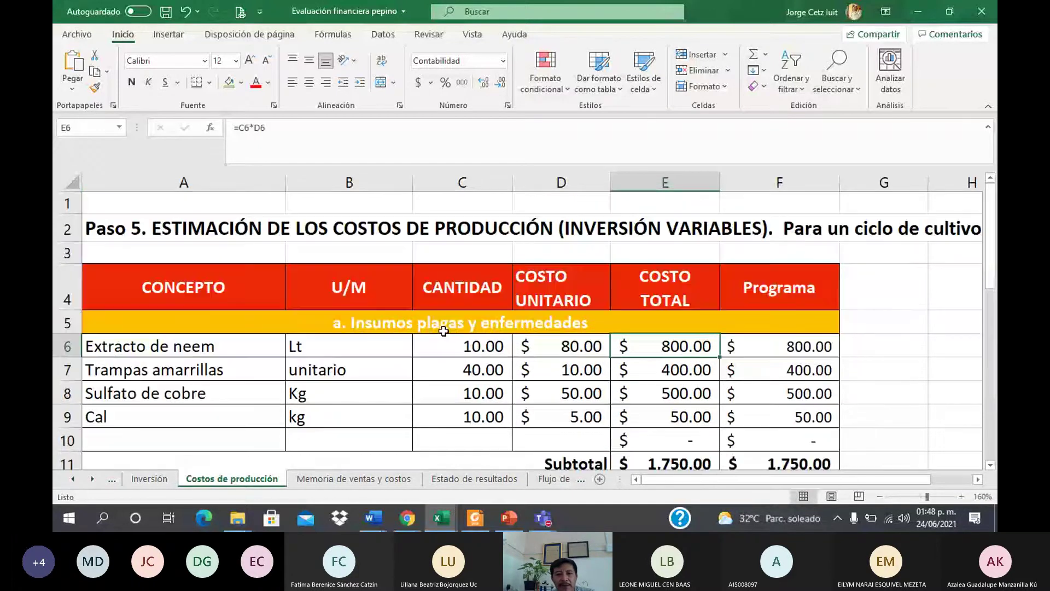
click(990, 464)
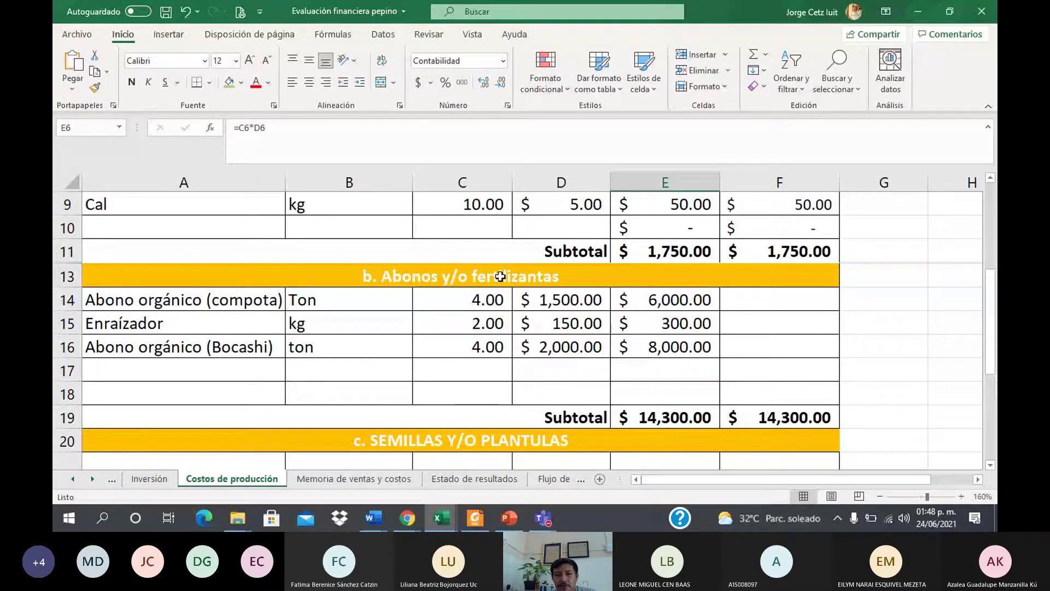
click(487, 441)
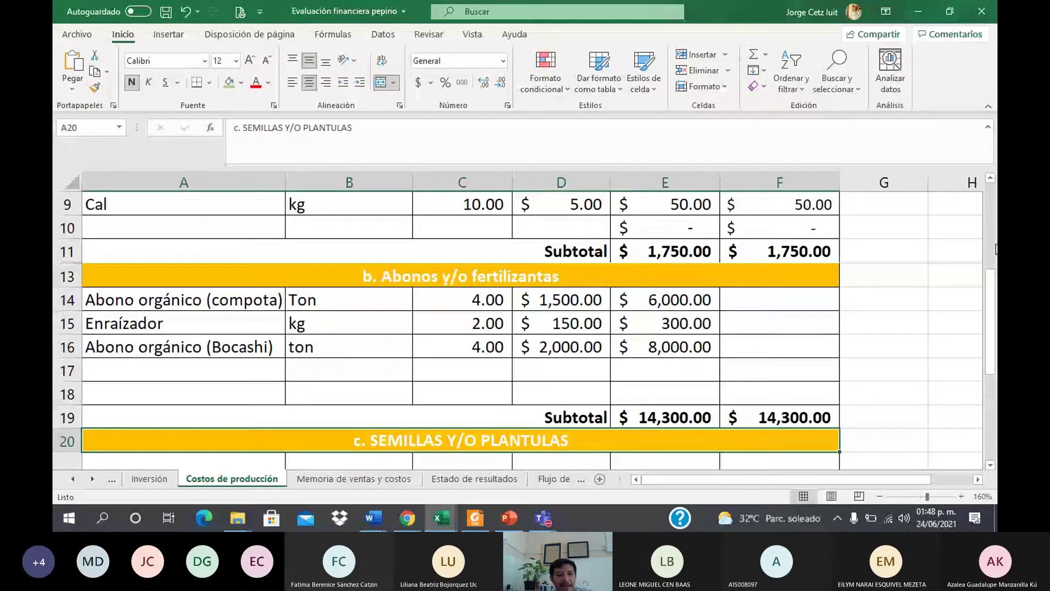
scroll(995, 248, up, 1)
click(249, 347)
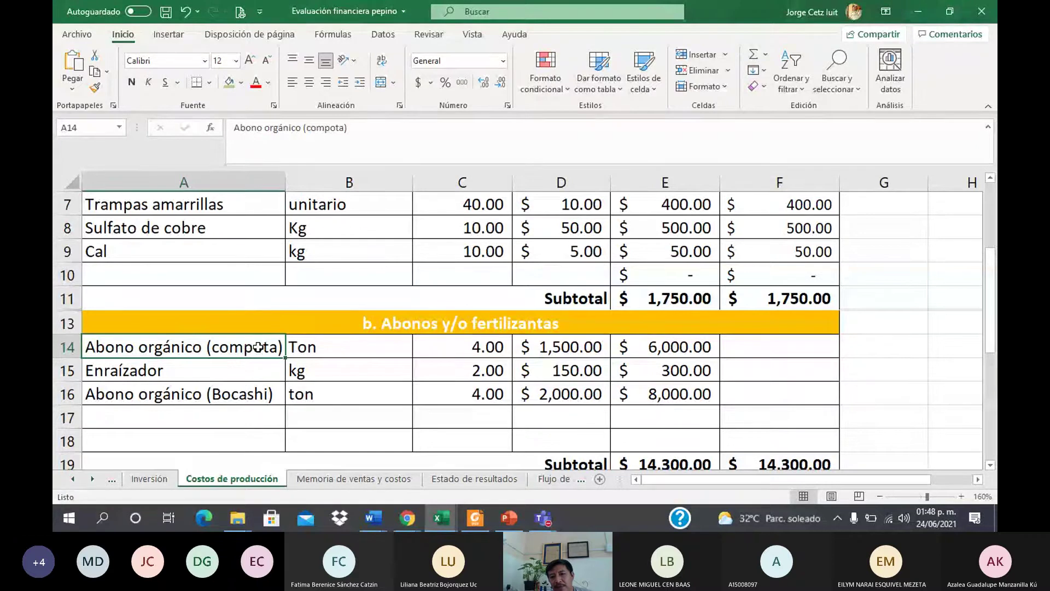
Enter the formula ='Costos de producción'!D14*4 in cell G14, beside the Abono orgánico (compota) row
click(882, 350)
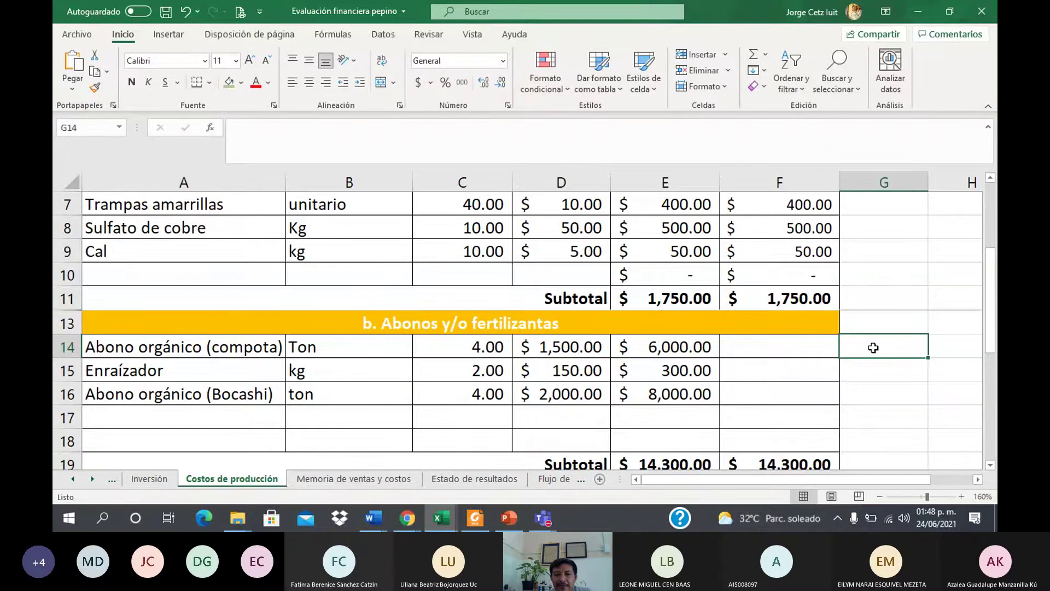
text(=)
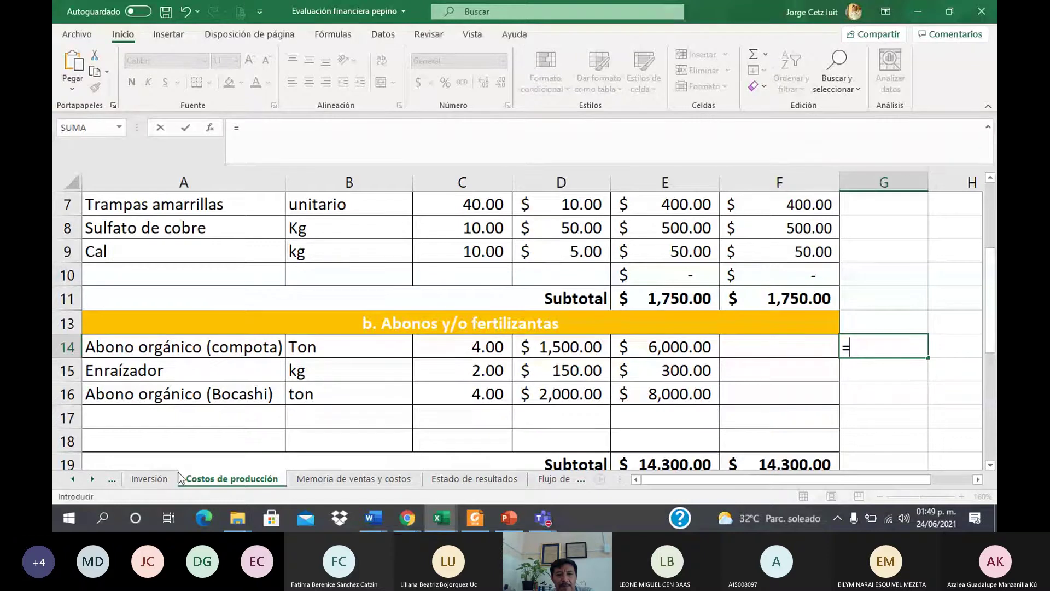
click(73, 479)
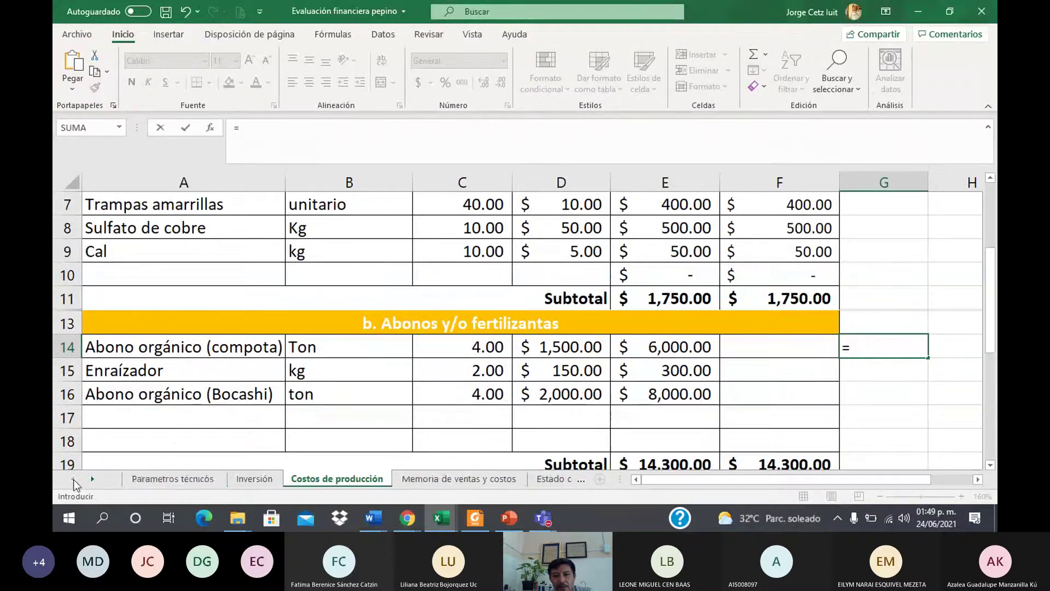
click(166, 478)
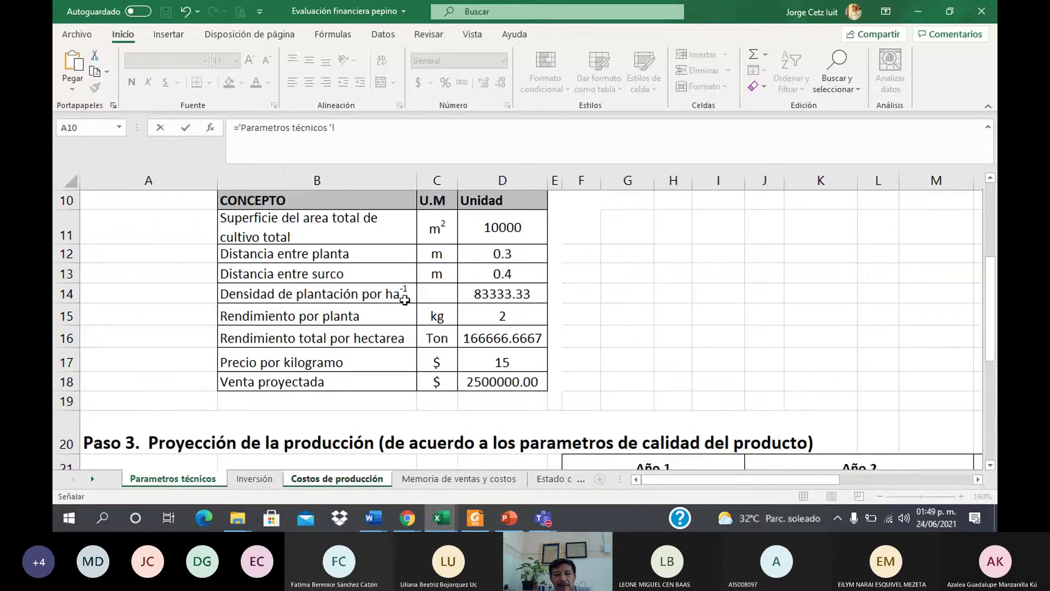
click(478, 293)
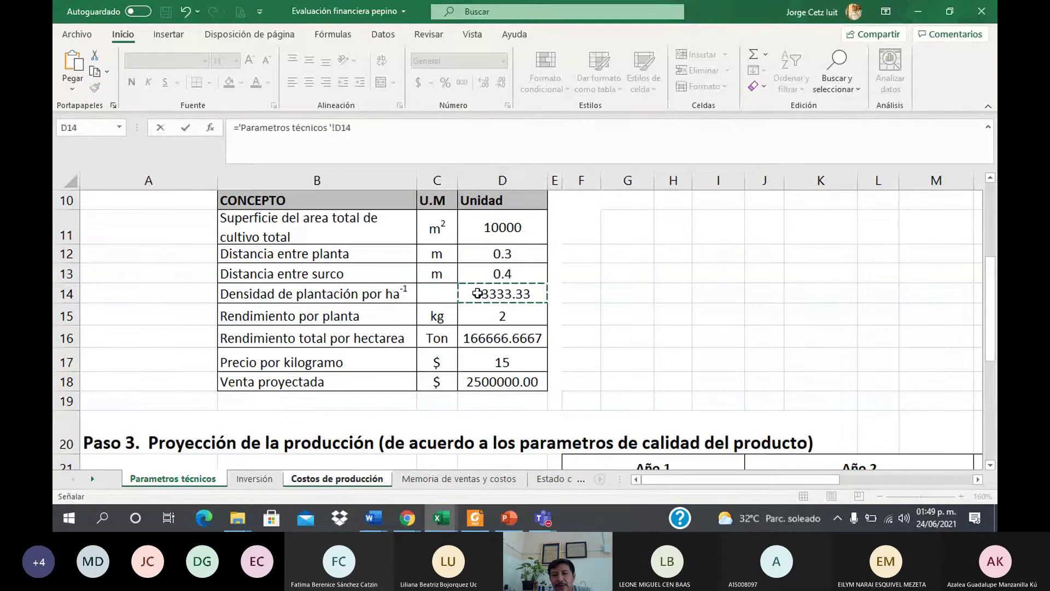
click(351, 480)
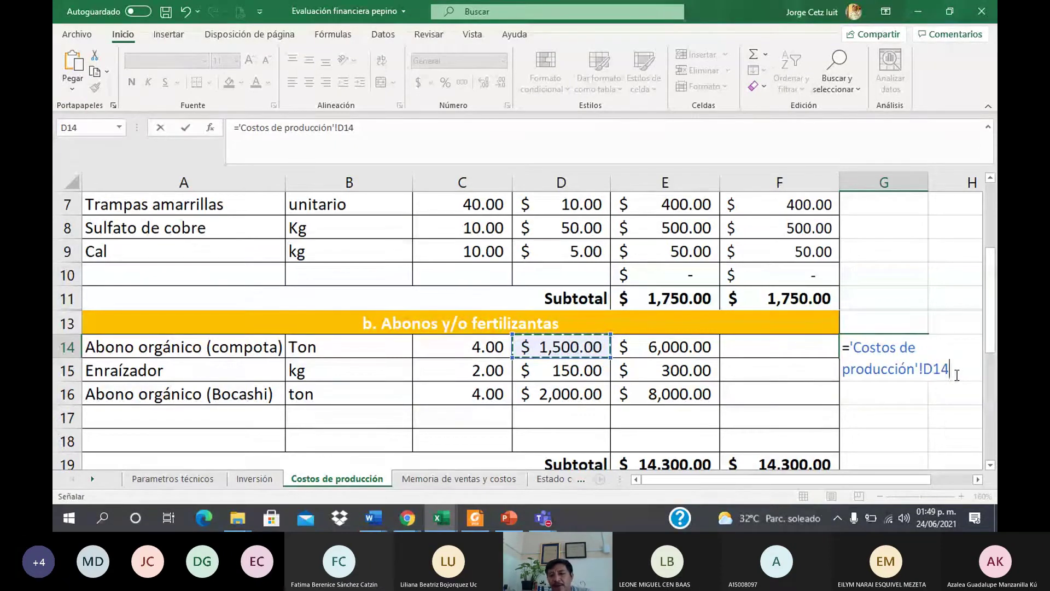
text(*)
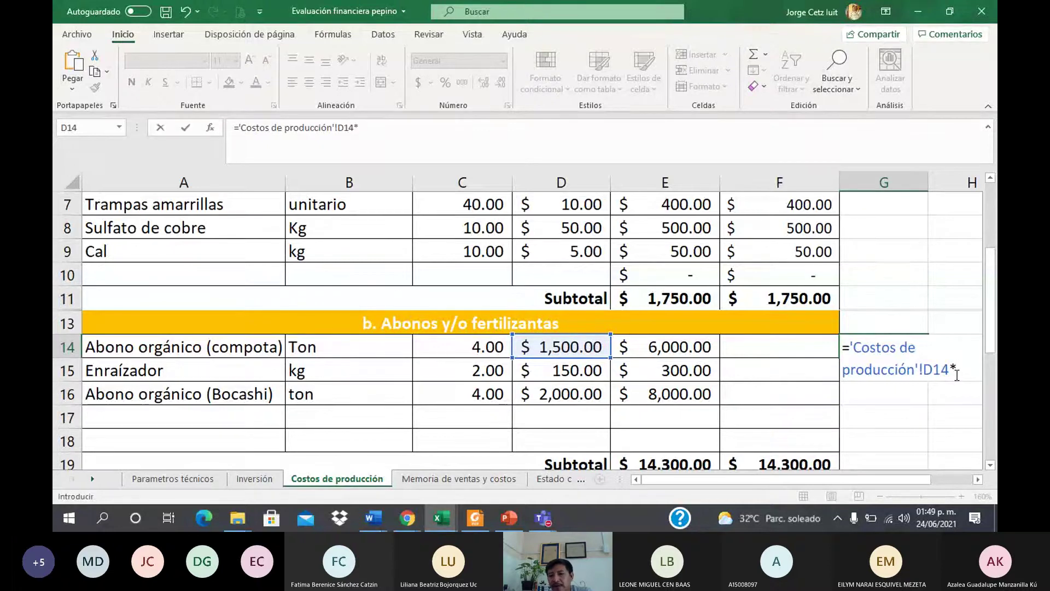
text(4)
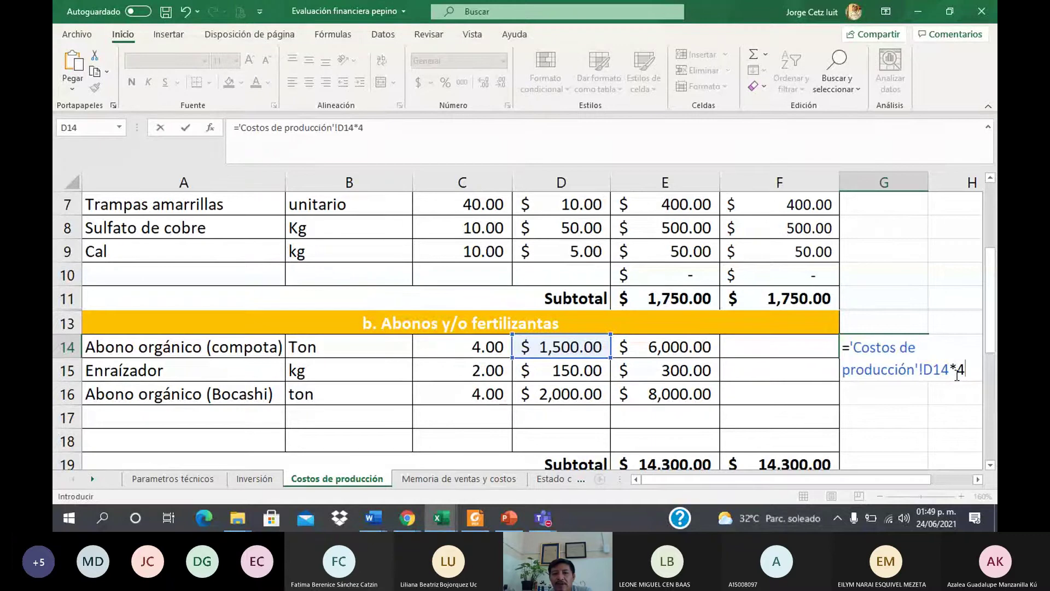
key(Return)
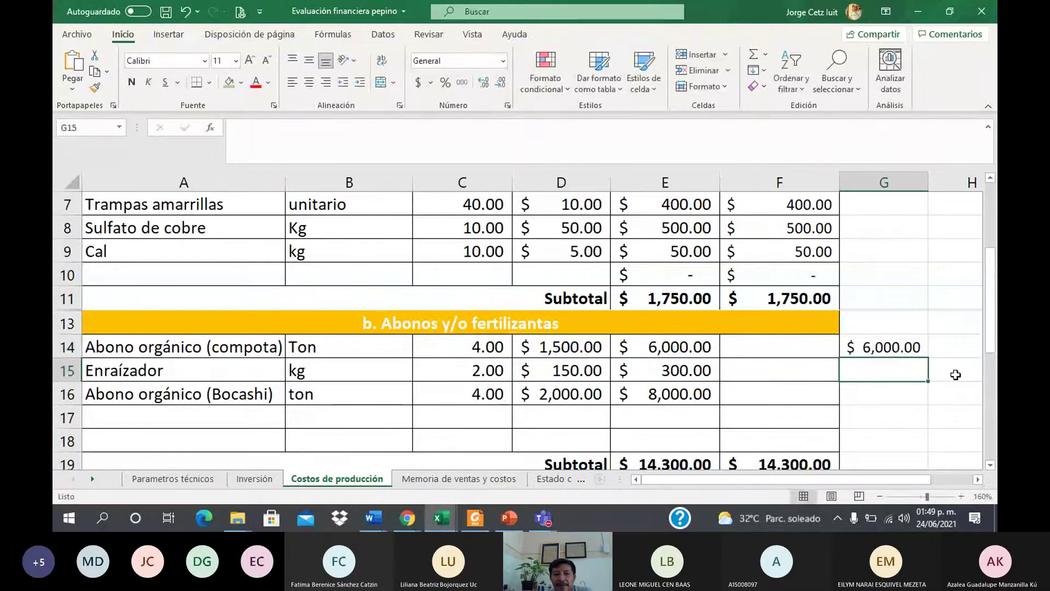
key(Up)
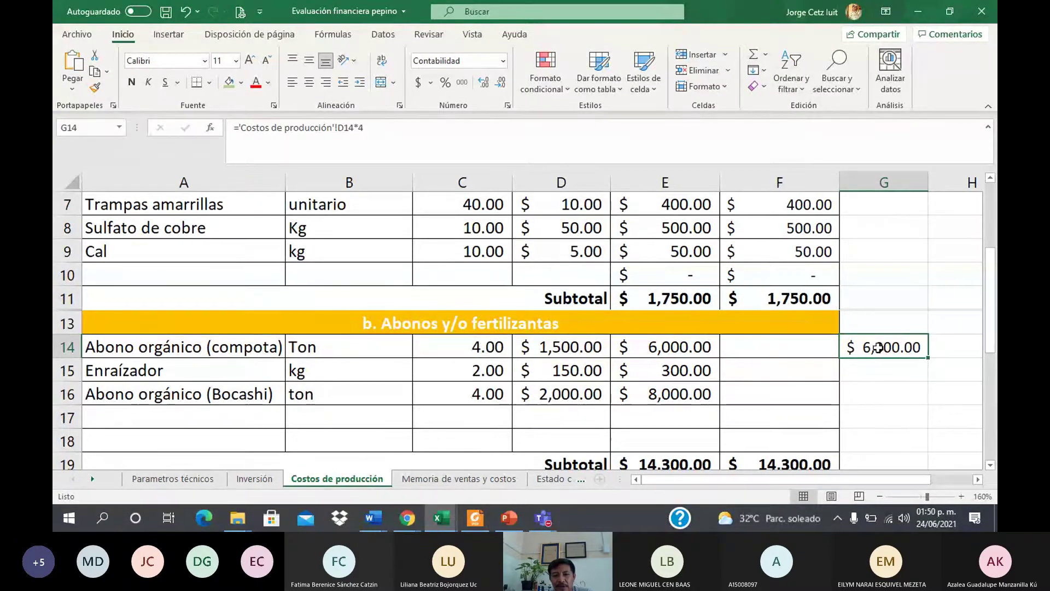
Set the quantity of Abono orgánico (compota) to 6 tons
click(479, 347)
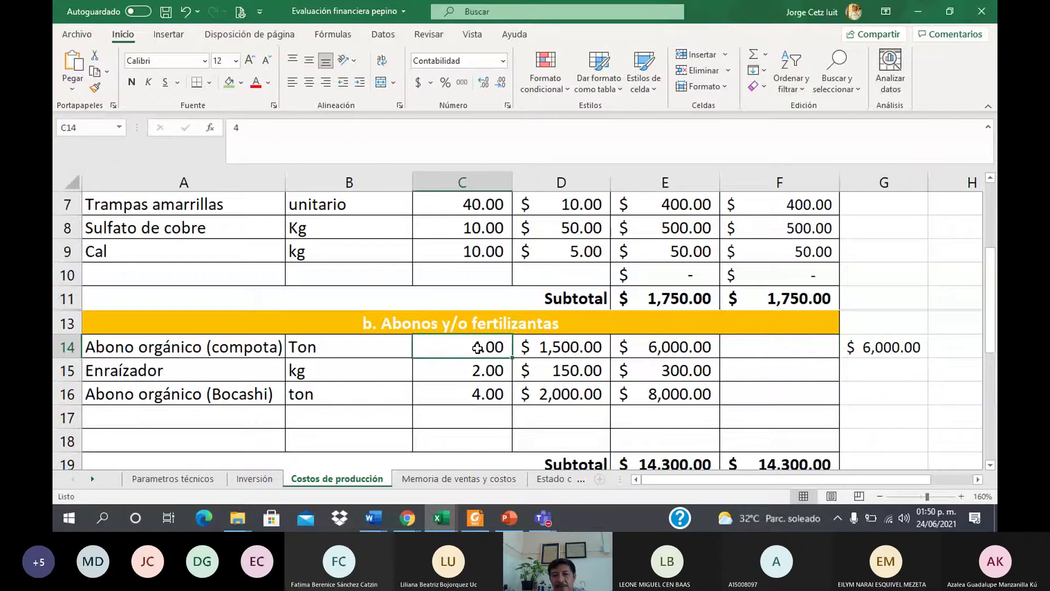
double_click(477, 348)
key(BackSpace)
text(6)
key(Return)
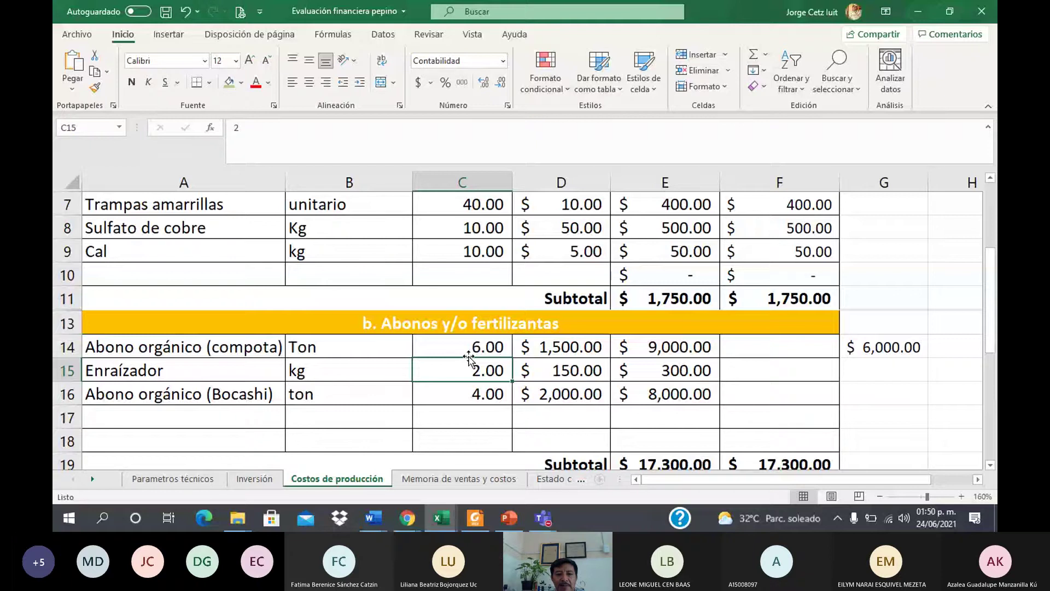
Enter the formula ='Costos de producción'!D14*6 in cell G16, beside the Abono orgánico (Bocashi) row
click(448, 392)
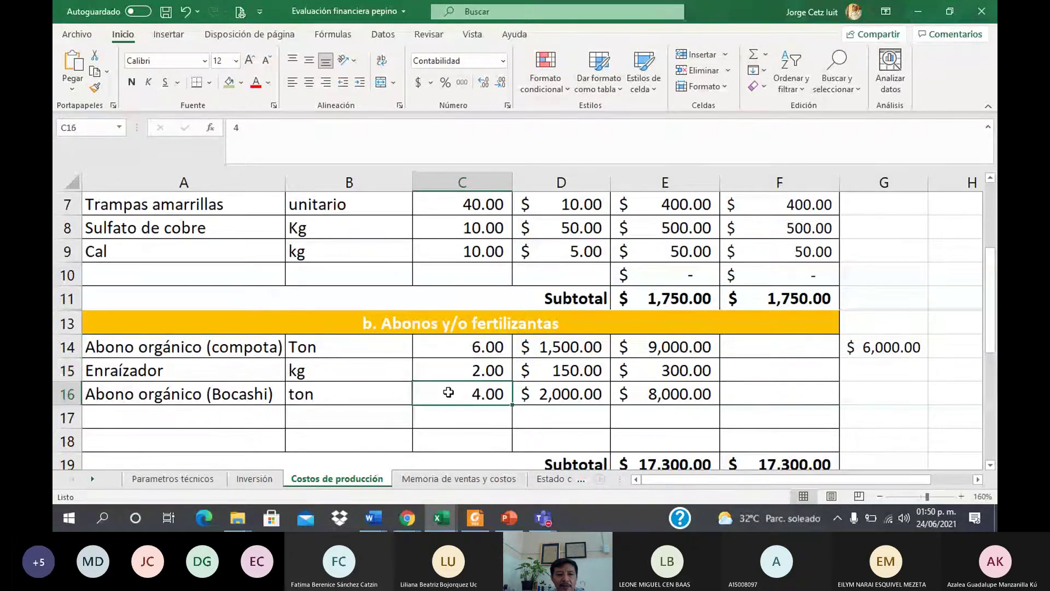
click(235, 399)
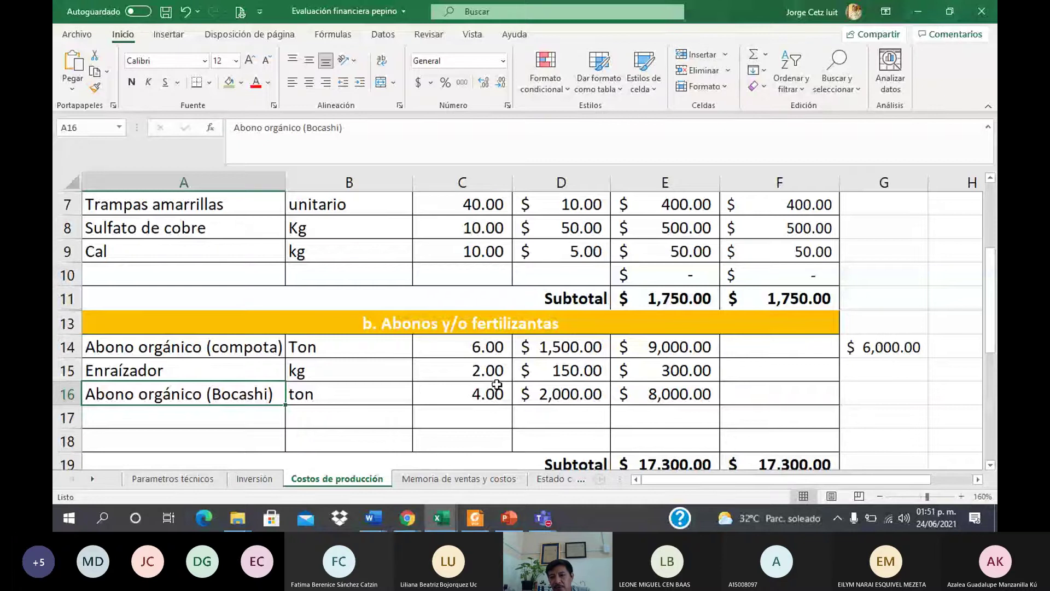
click(865, 398)
text(=)
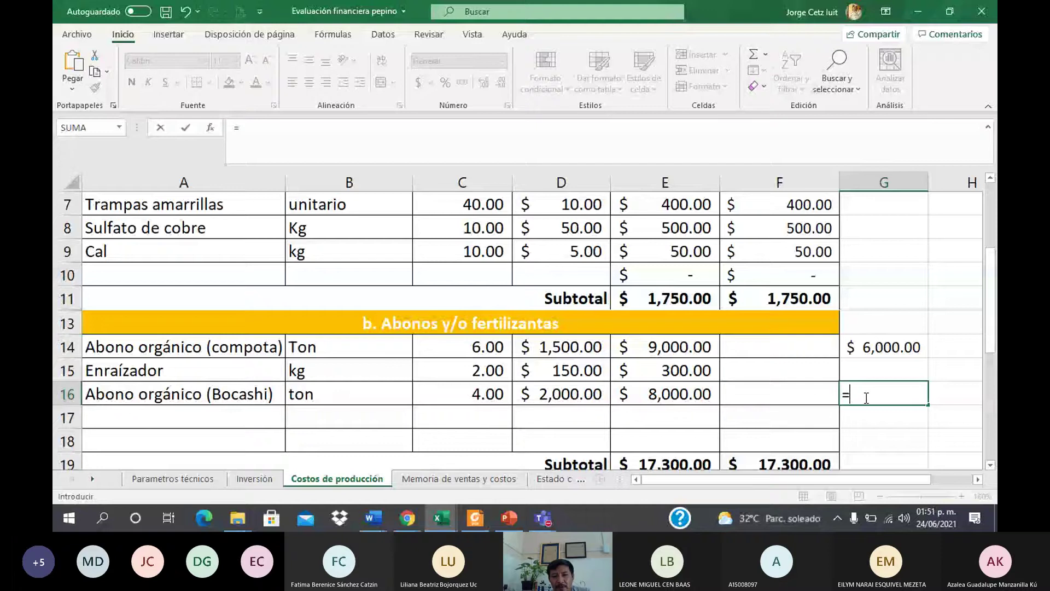
click(172, 480)
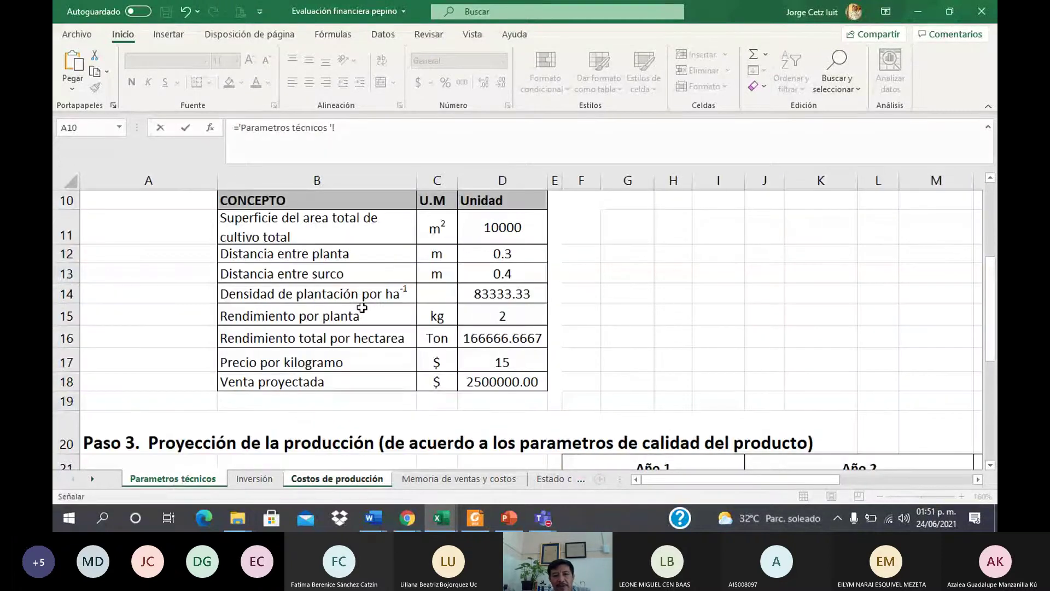
click(485, 297)
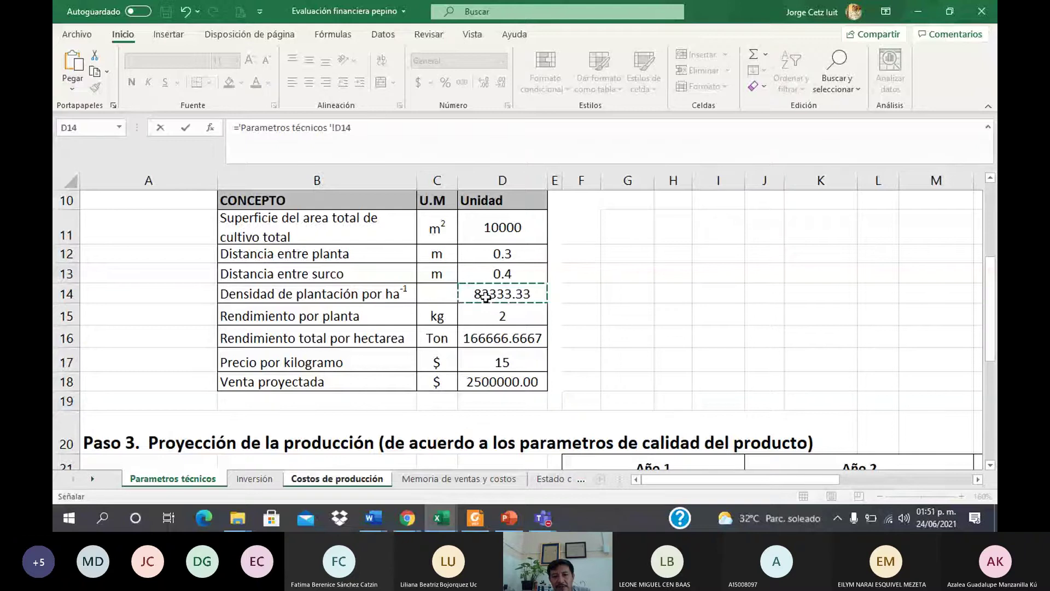
click(352, 478)
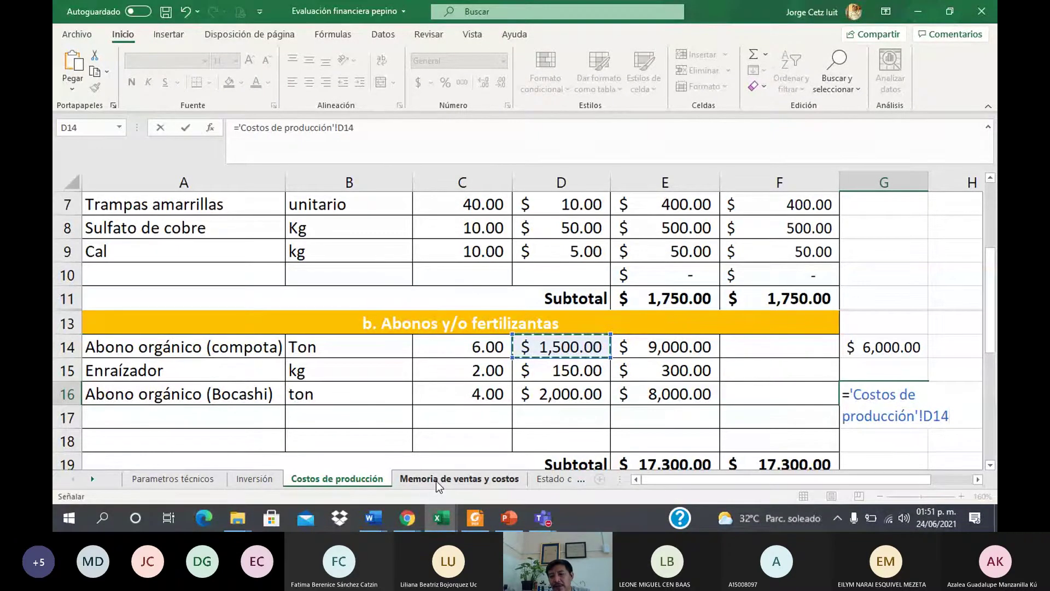
text(*)
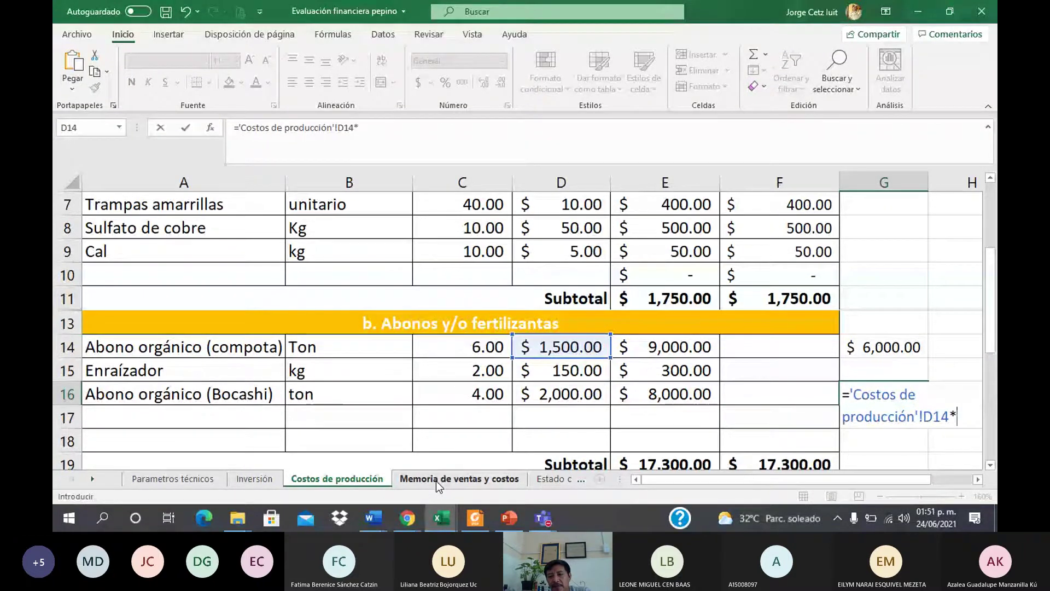
text(6)
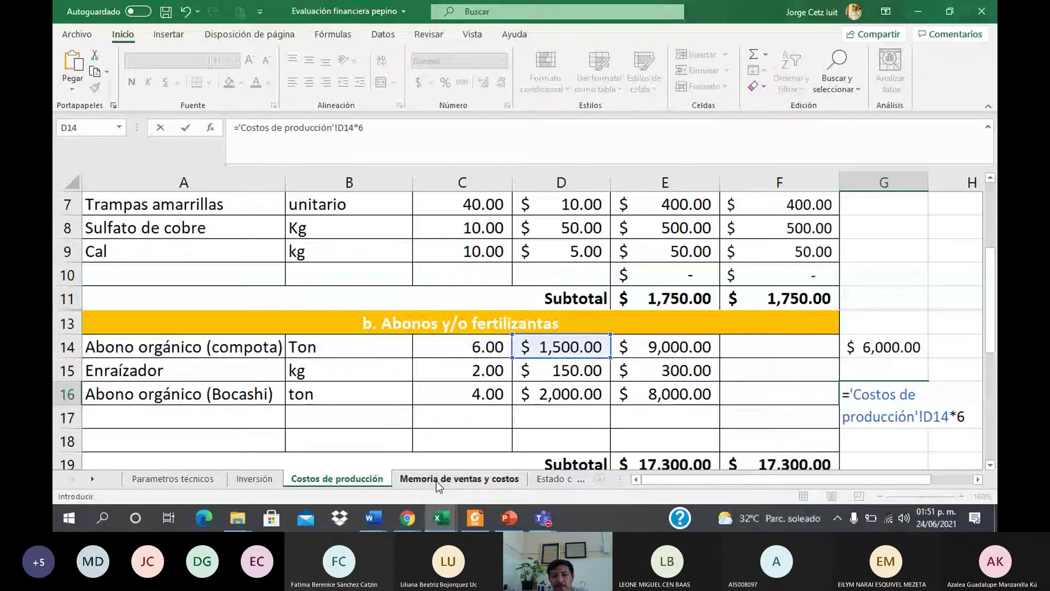
key(Return)
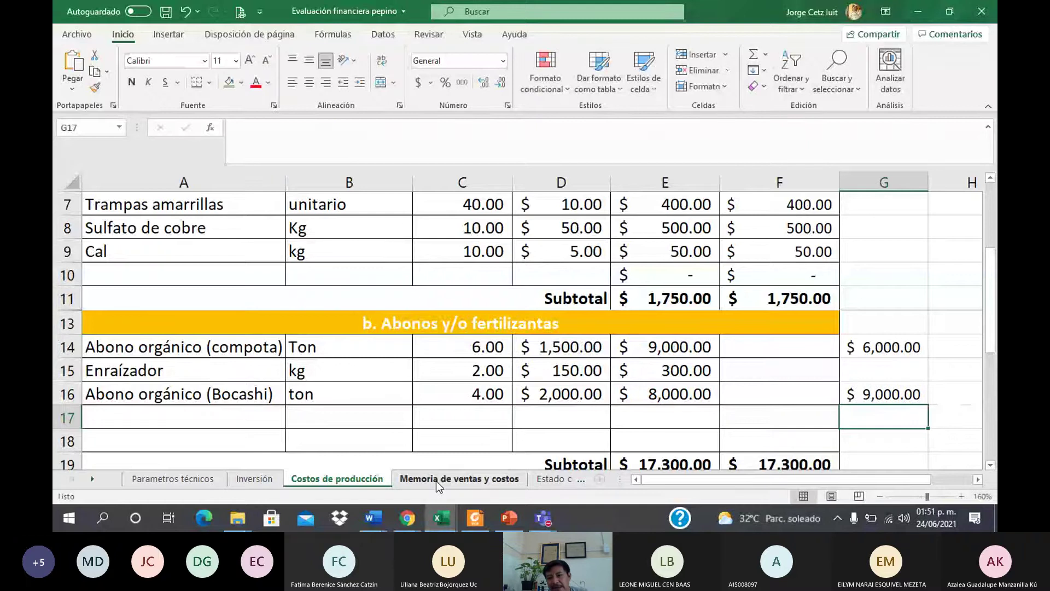
click(874, 397)
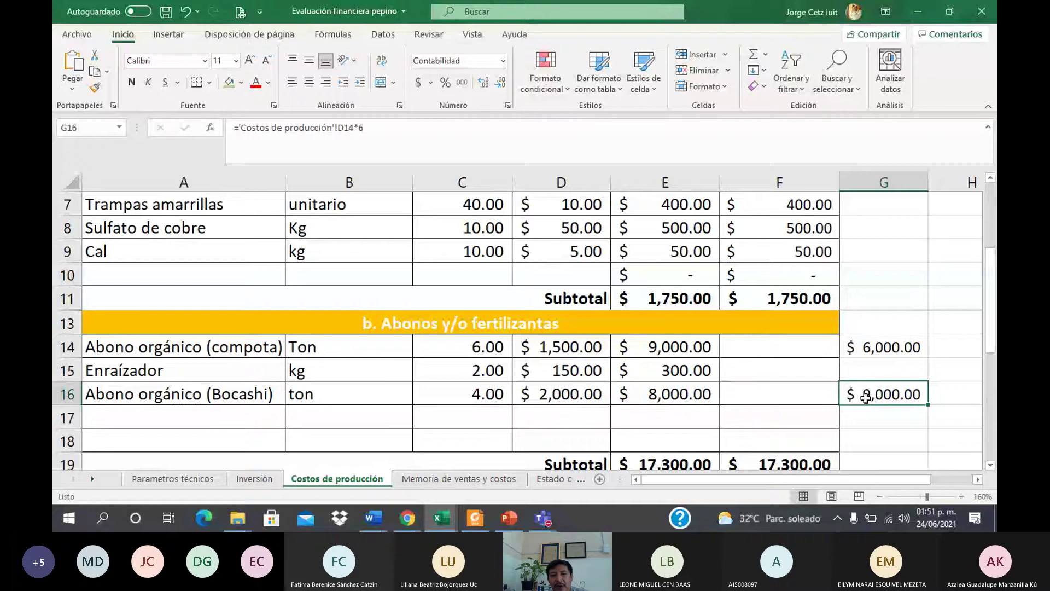
Multiply the Bocashi side calculation in G16 by 3 with the formula =G16*3 in cell G17
click(479, 393)
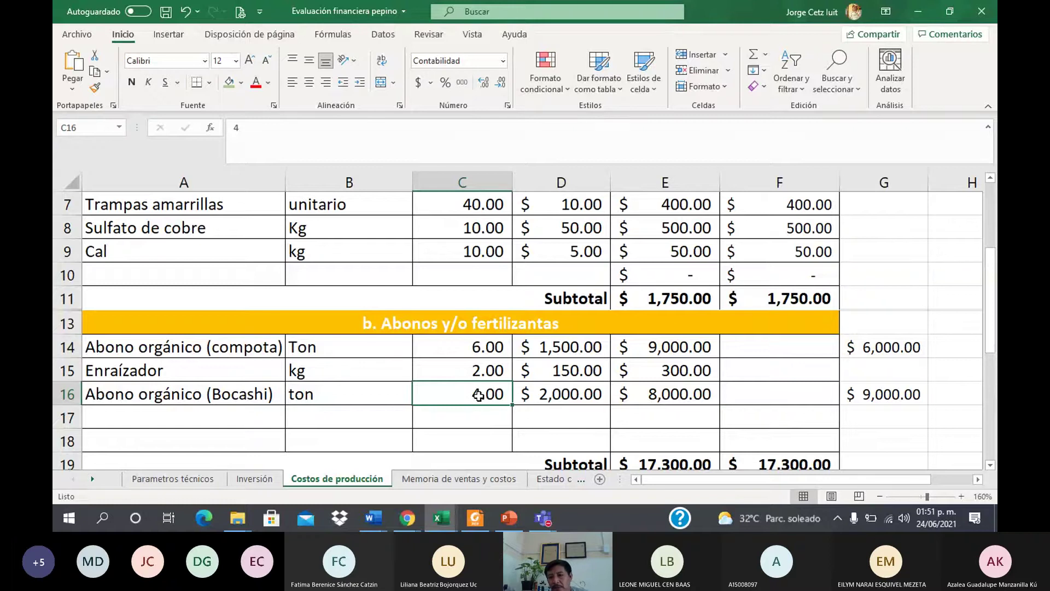
click(916, 396)
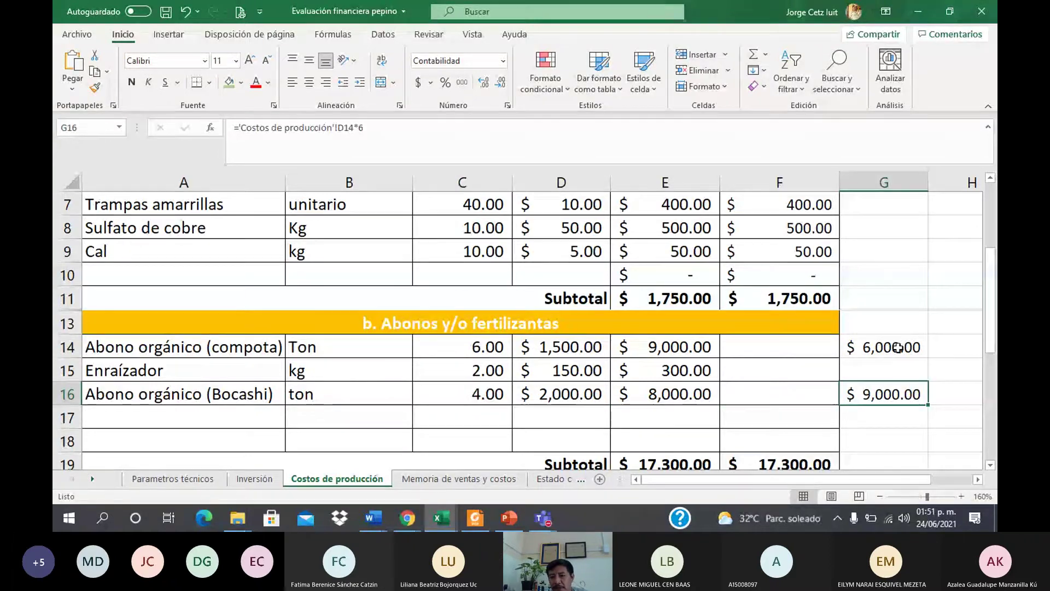
click(924, 417)
text(=)
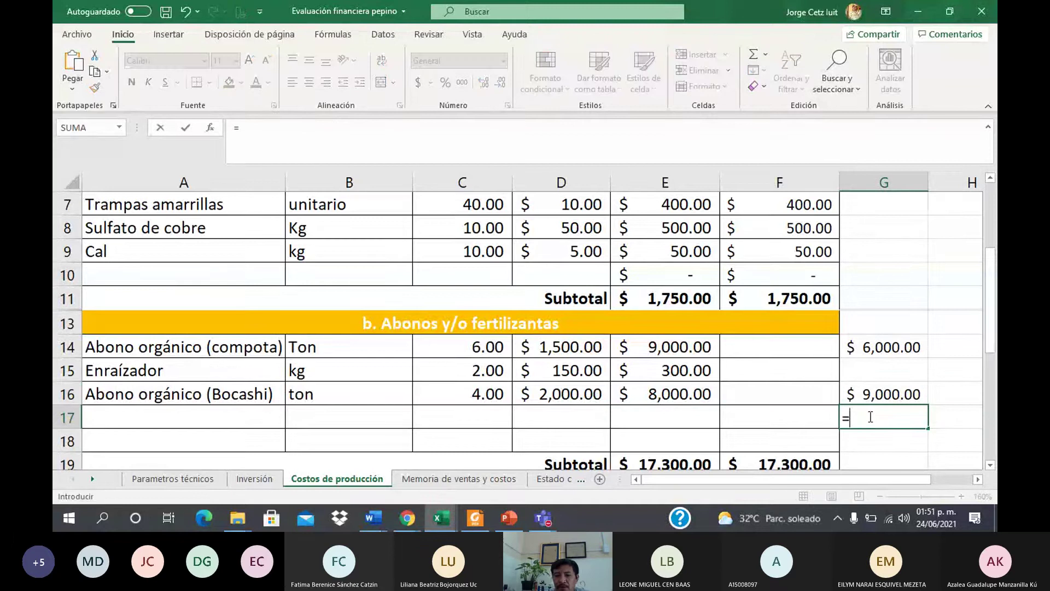
click(890, 394)
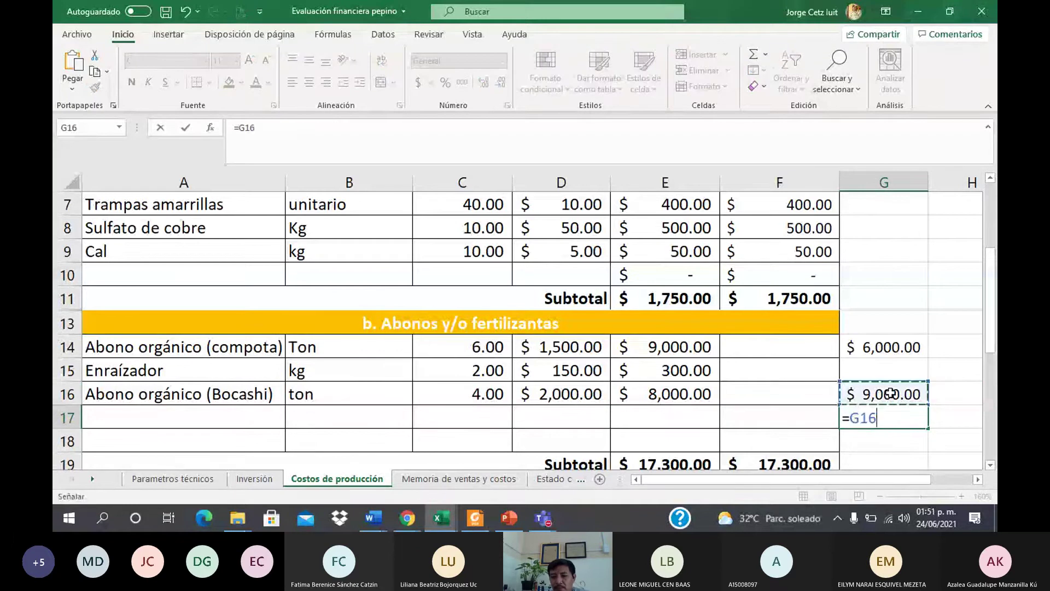
text(*)
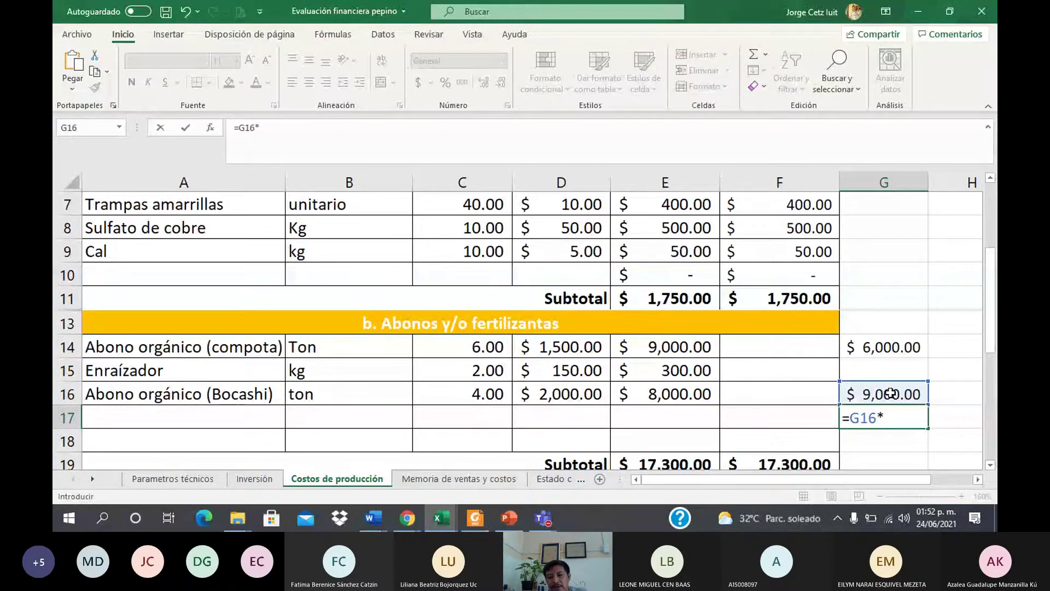
text(3)
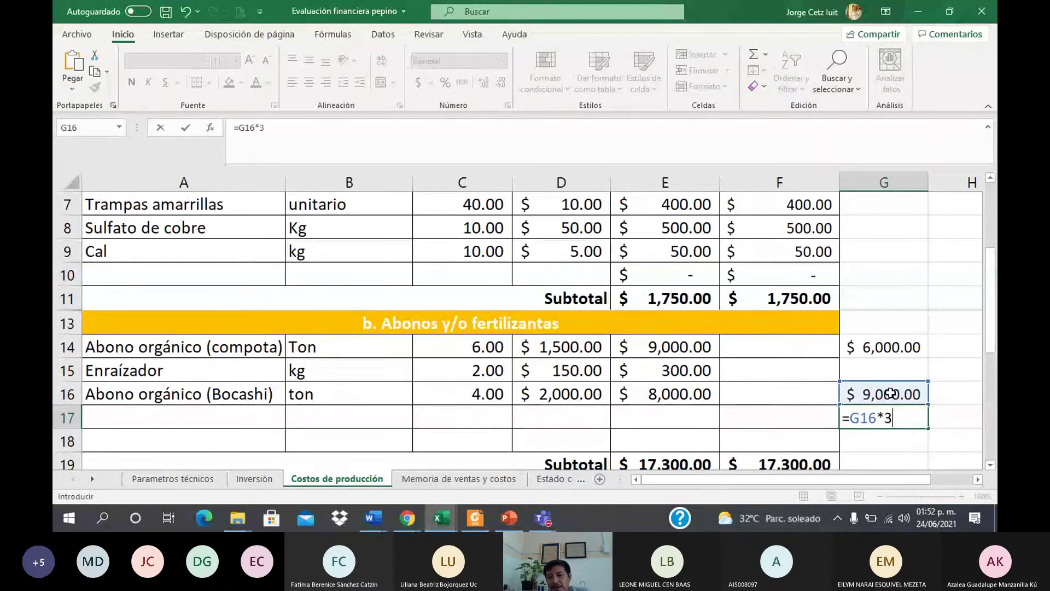
key(Return)
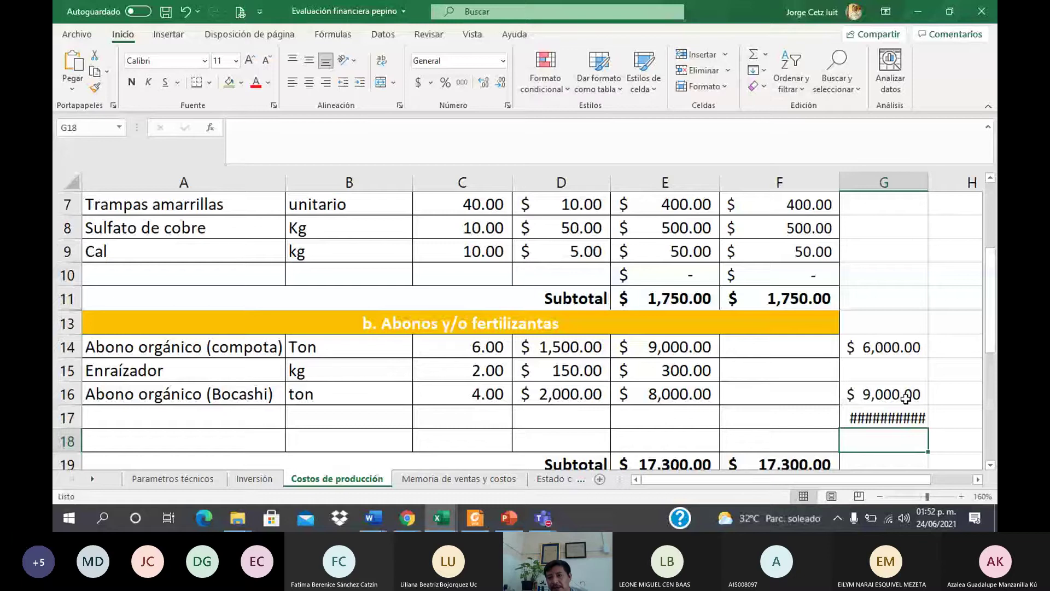
Widen column G so its amounts fit, and clear the multiplication by 3 from cell G17
drag(928, 185, 944, 185)
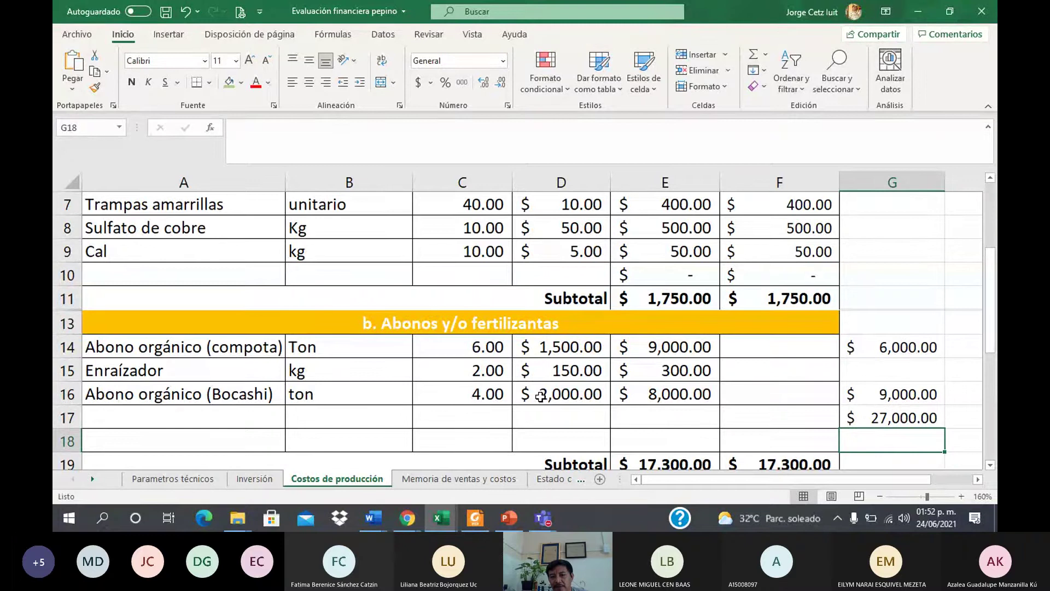
click(875, 417)
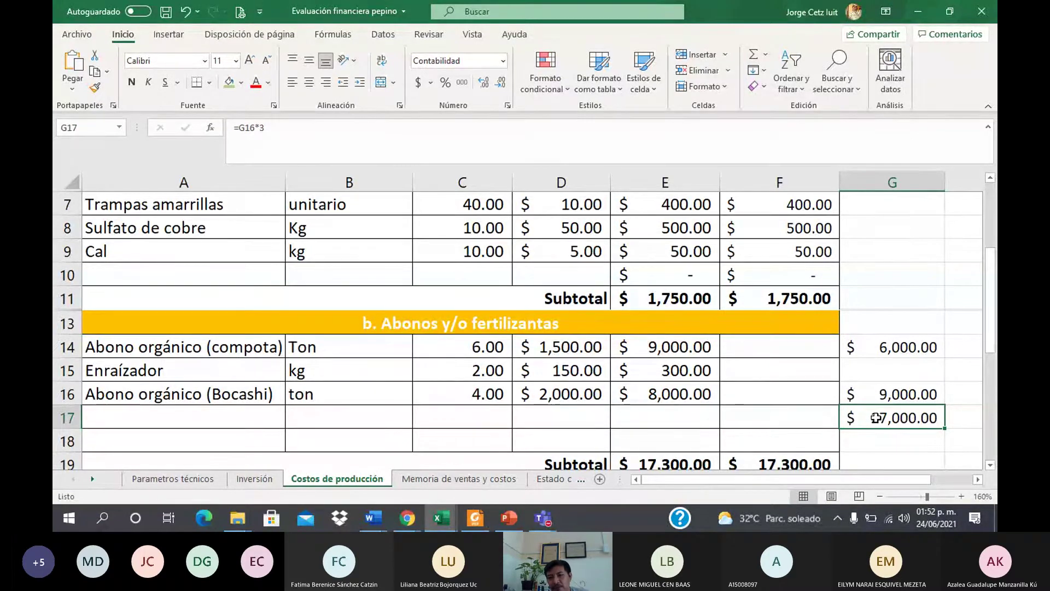
key(Delete)
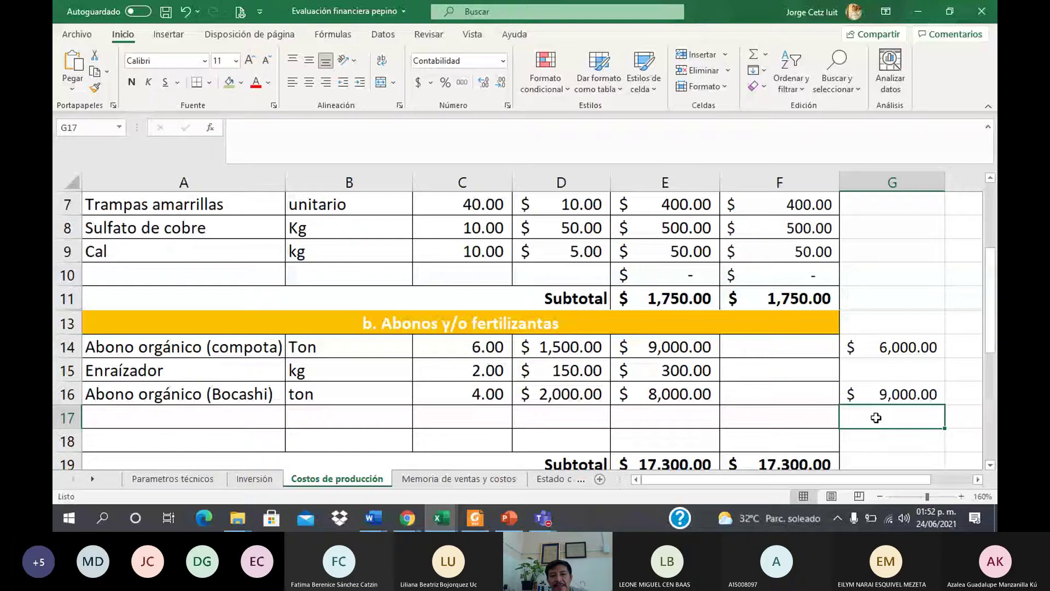
key(Up)
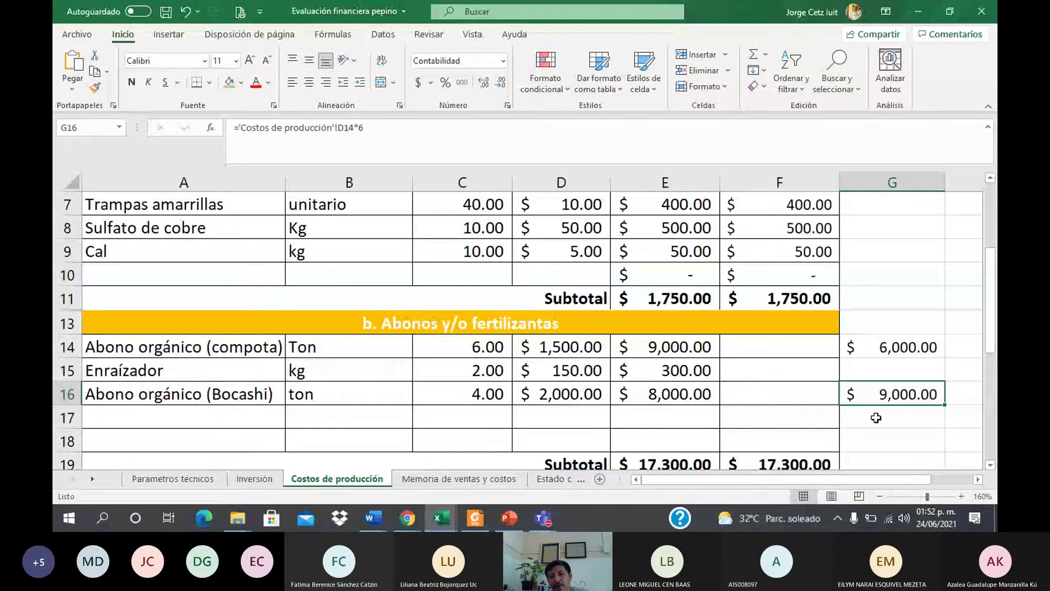
Set the quantity of Abono orgánico (Bocashi) to 9 tons
click(492, 397)
double_click(485, 396)
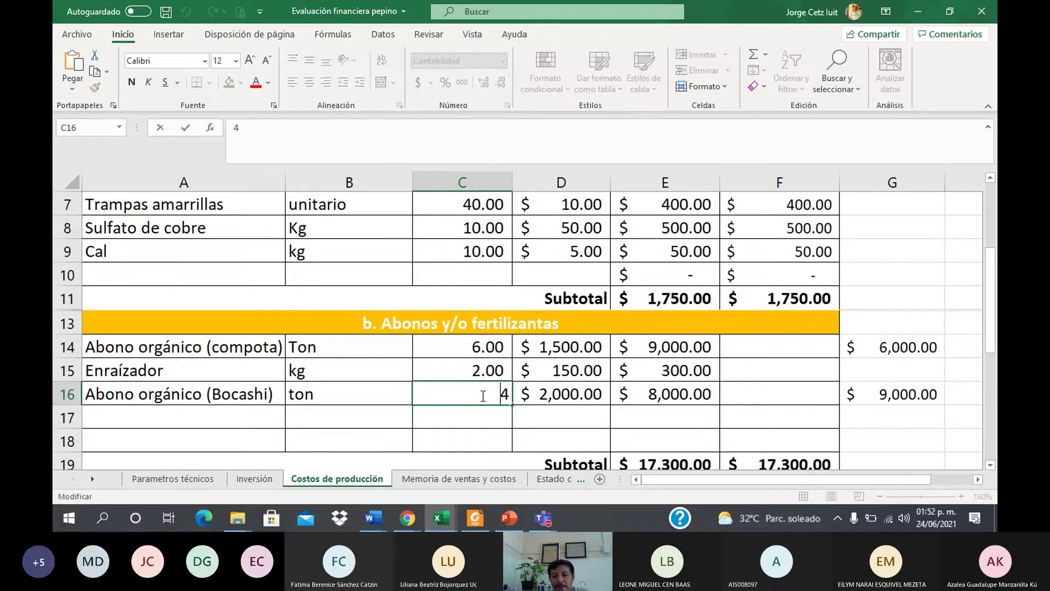
key(BackSpace)
text(9)
key(Return)
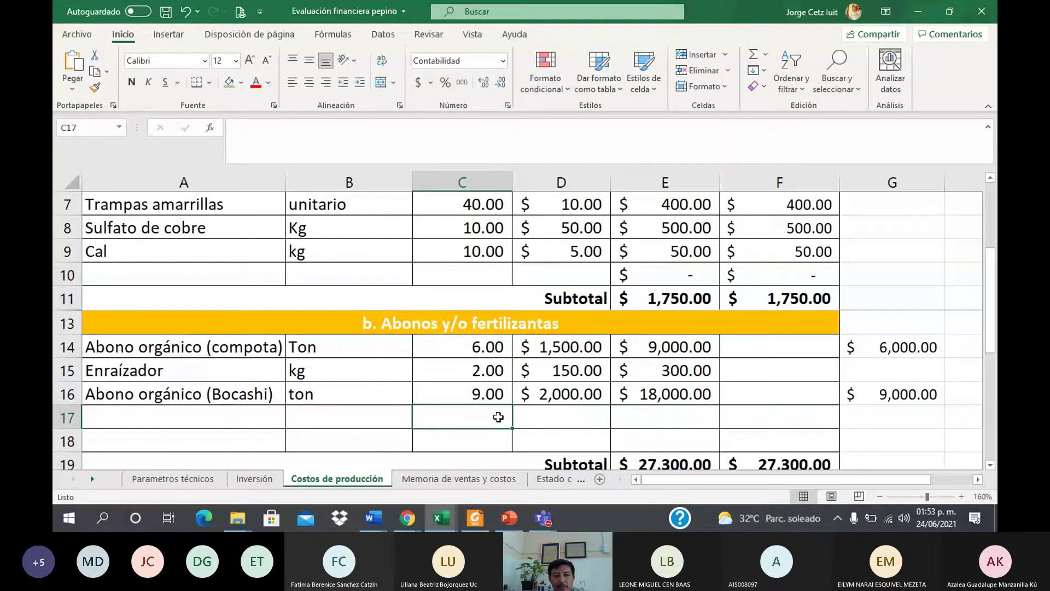
Add Biol (supermagro) with the unit Lt in row 17 of the fertilizers section
click(990, 465)
click(990, 465)
click(990, 465)
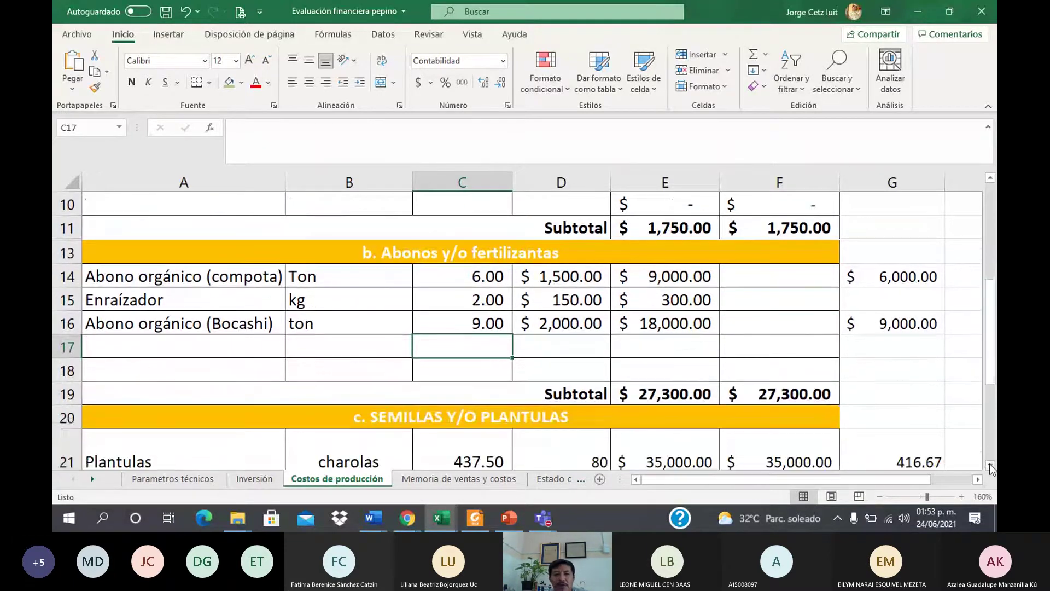
click(990, 178)
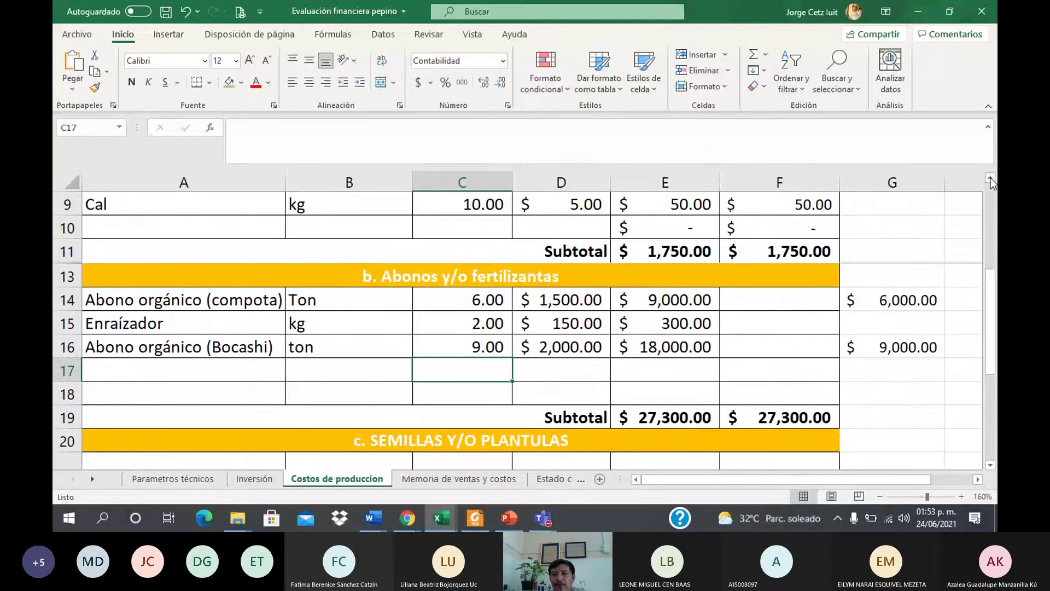
click(990, 178)
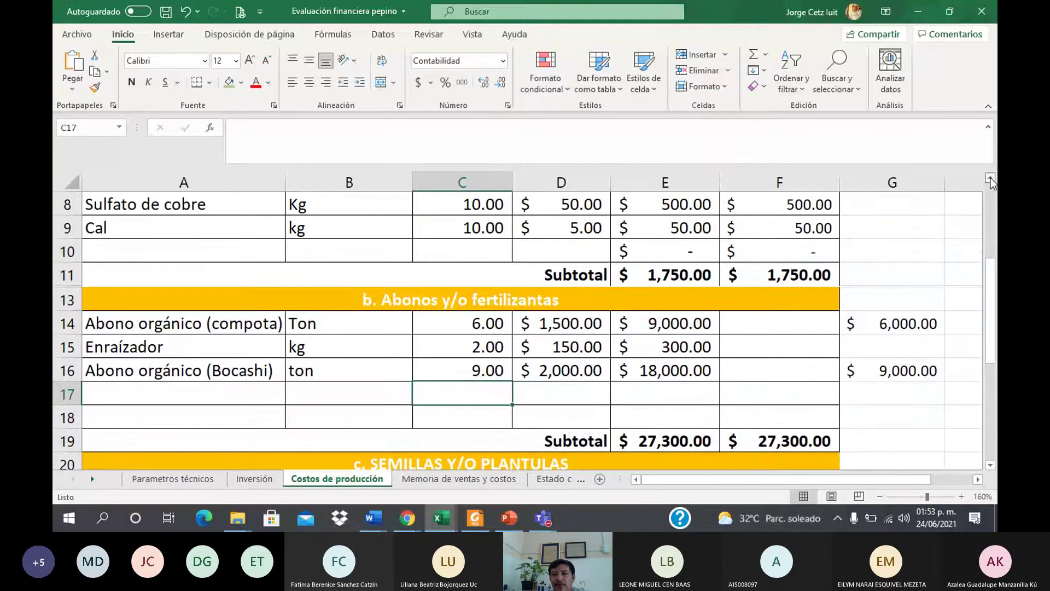
click(202, 398)
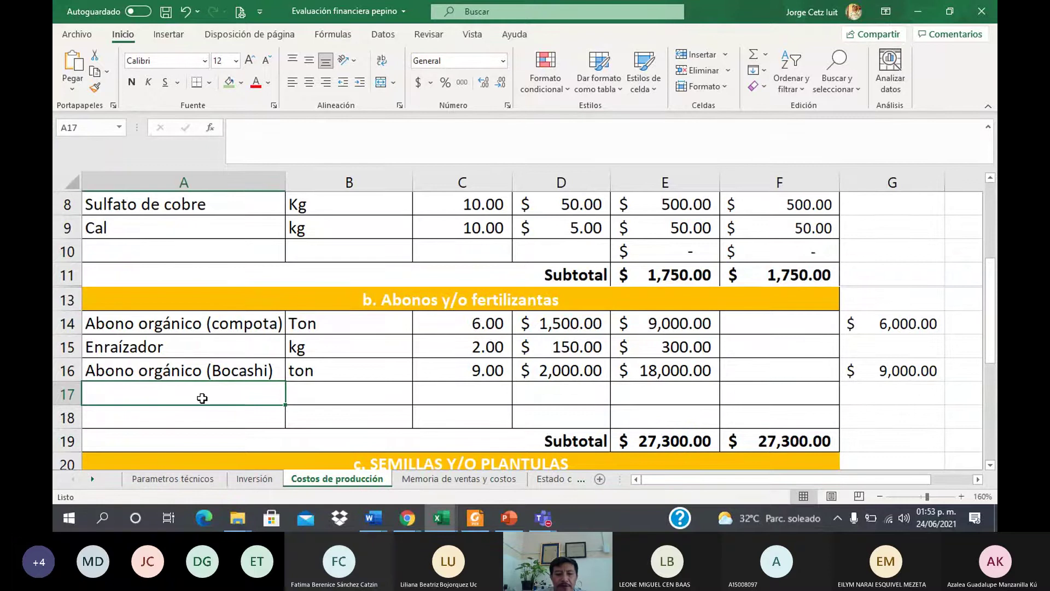
text(Biol (sup)
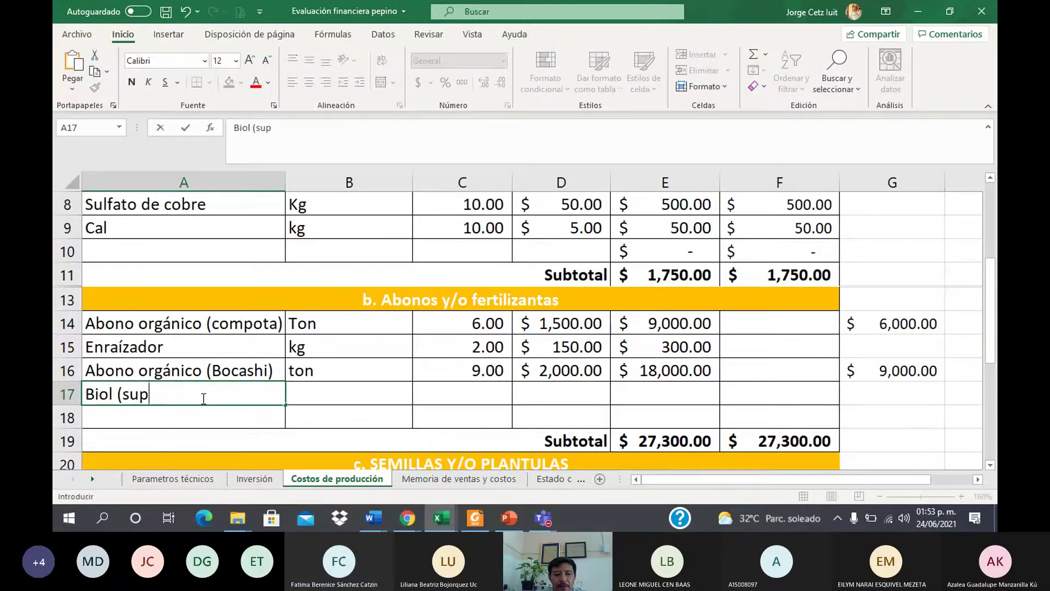
text(ermagro))
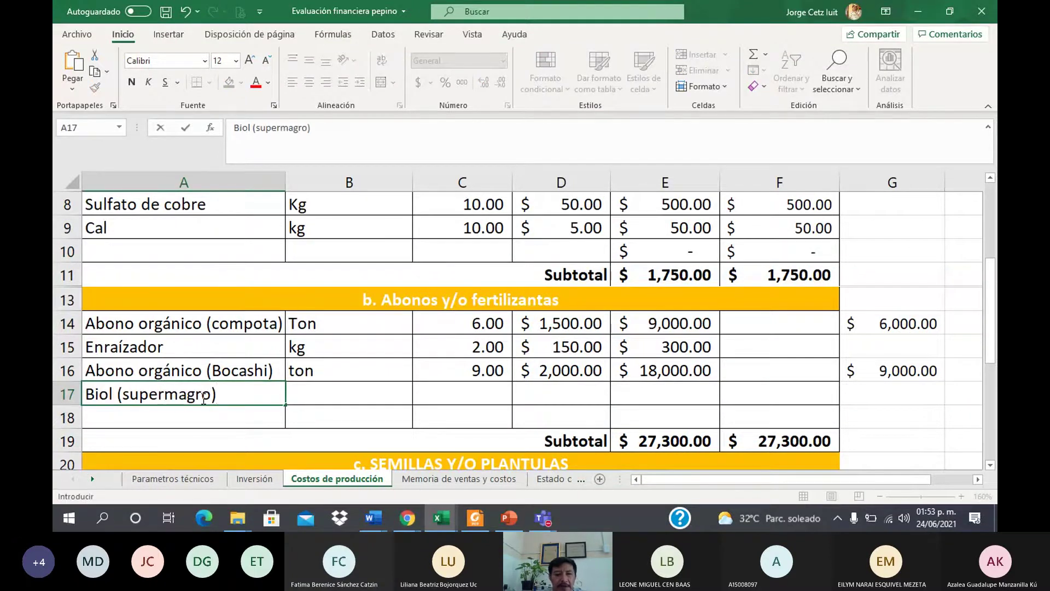
key(Tab)
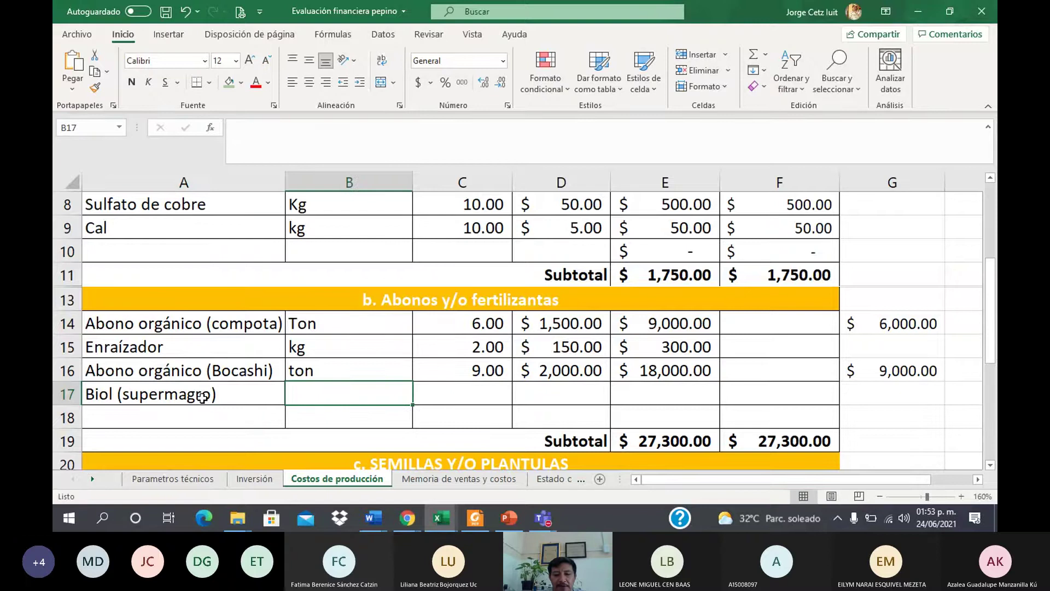
text(Lt)
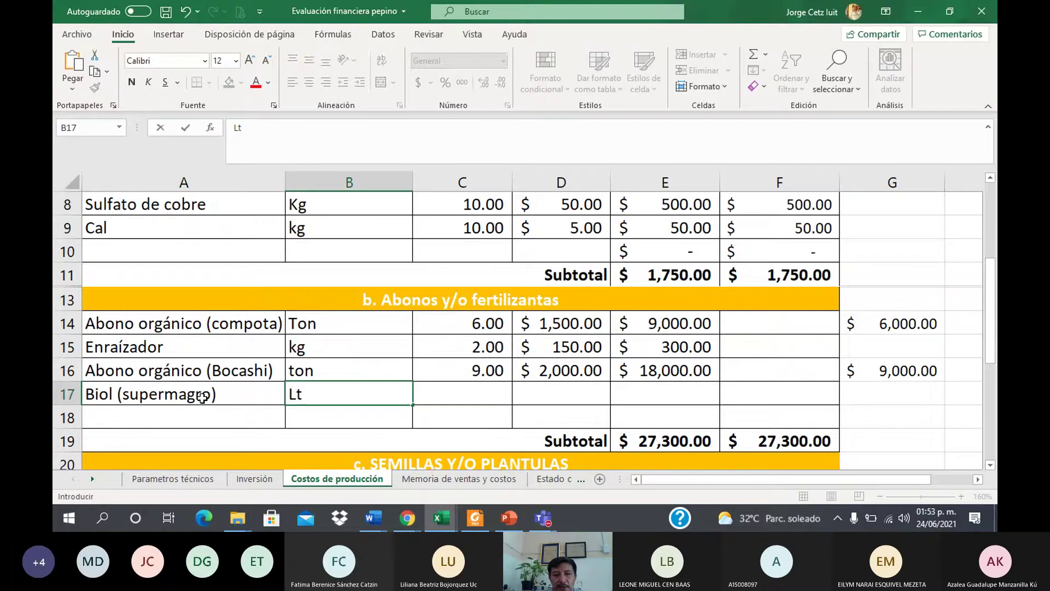
key(Tab)
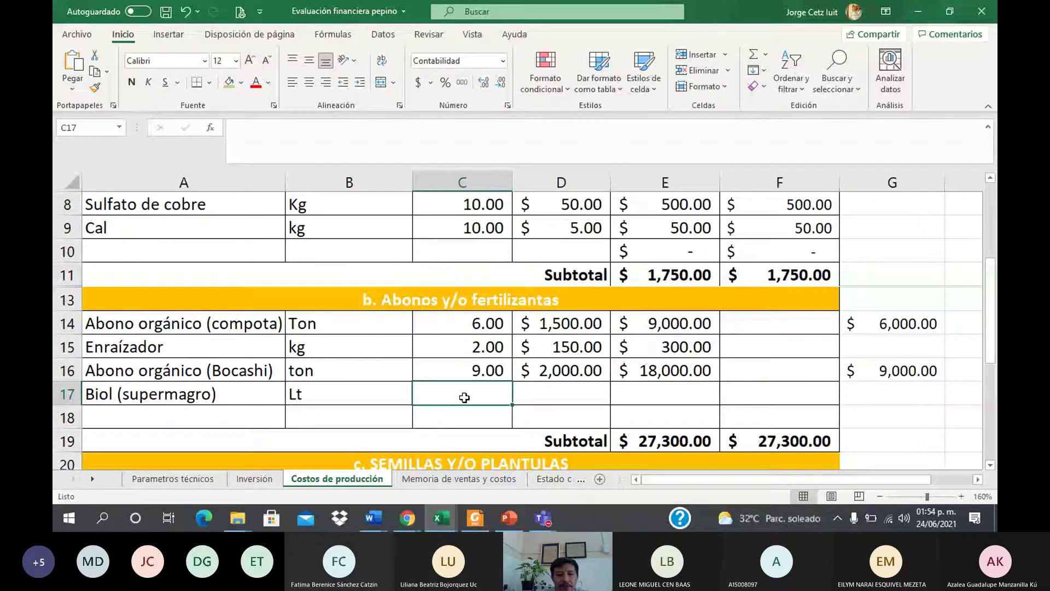
Enter a quantity of 15 and a unit price of 20 for Biol (supermagro)
text(5)
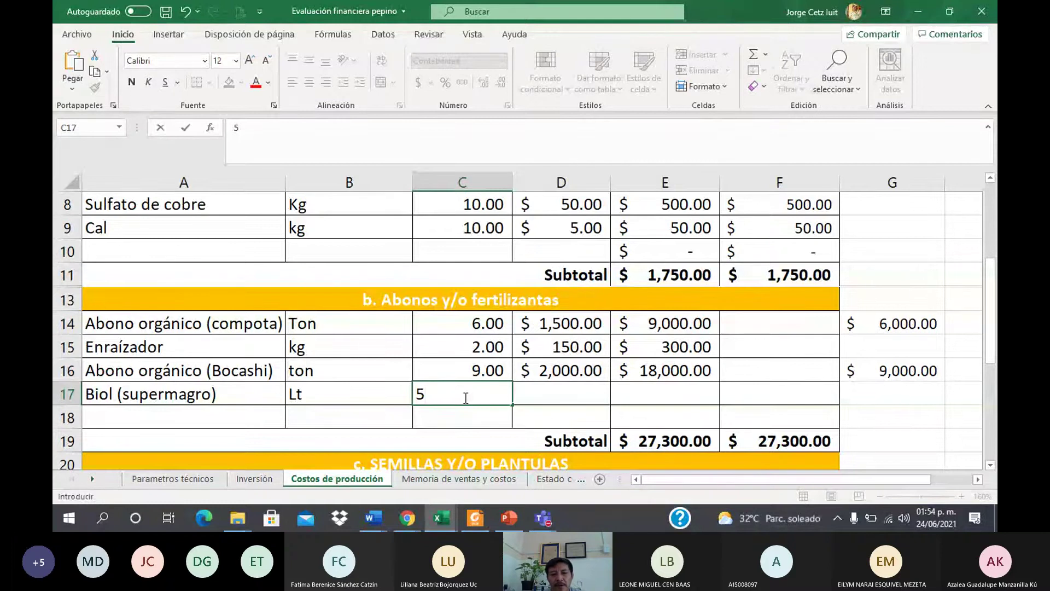
key(BackSpace)
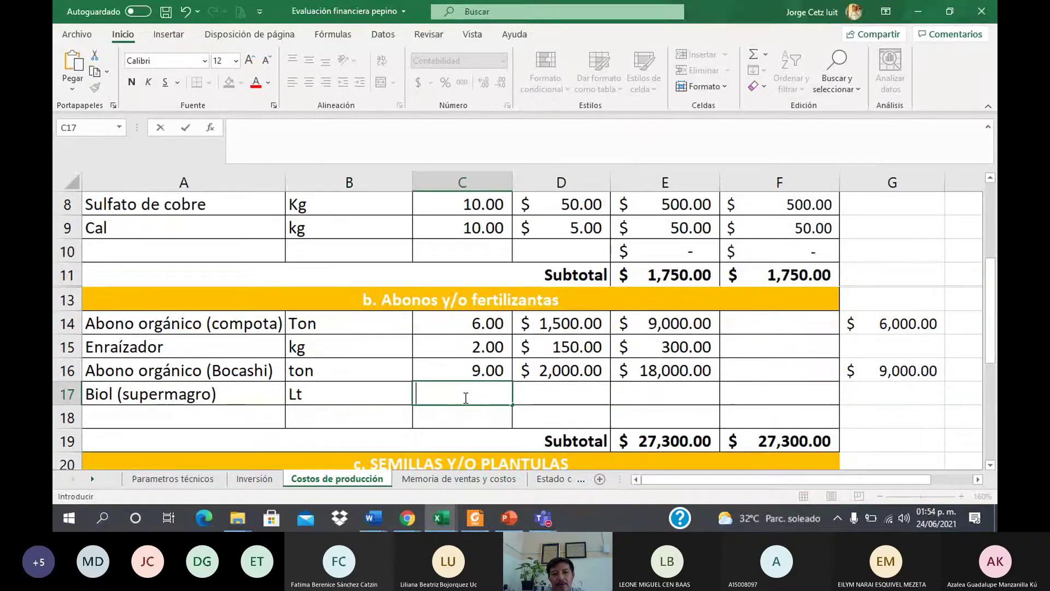
text(15)
key(ctrl+Return)
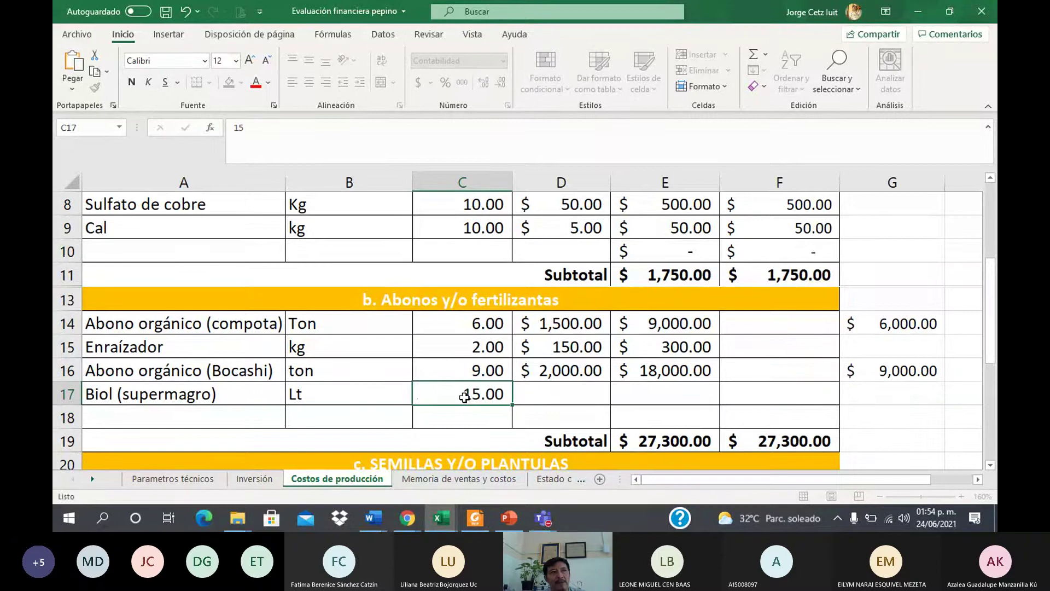
key(Tab)
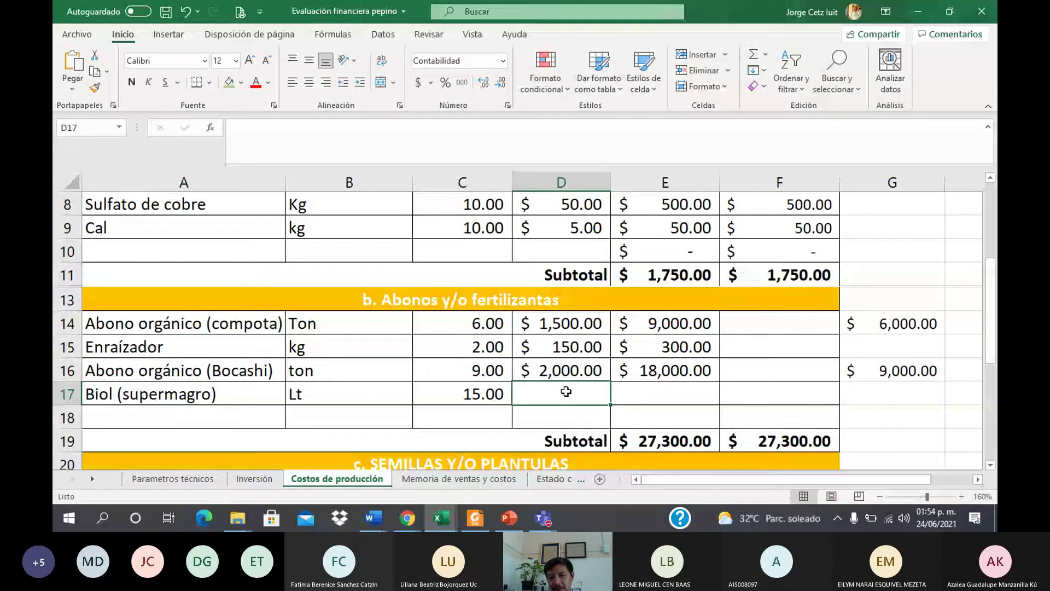
text(20)
key(Tab)
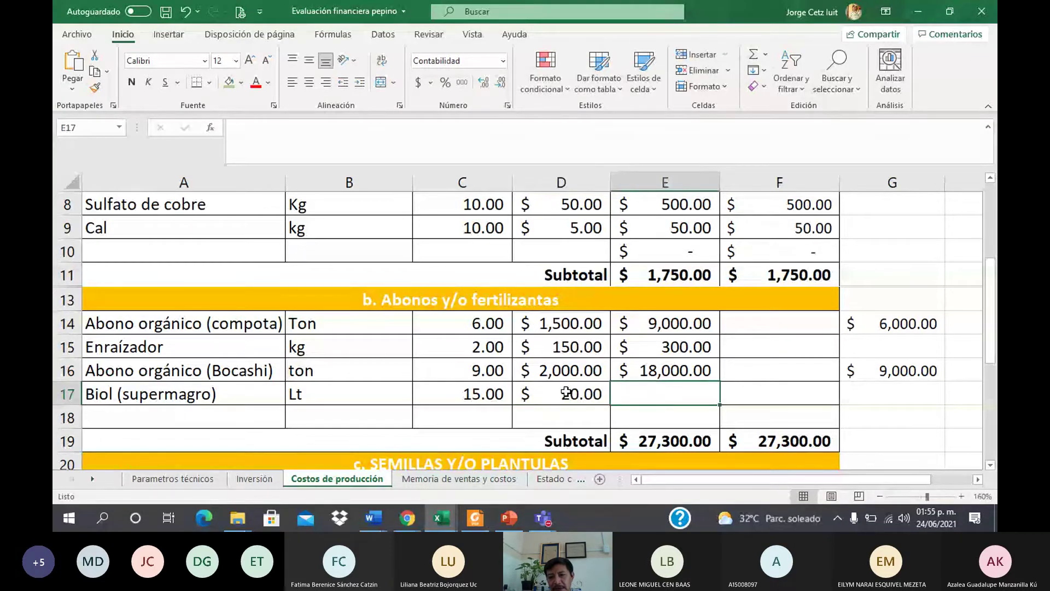
Fill the amount formula from the Abono orgánico (Bocashi) row down to the Biol (supermagro) row in column E
click(706, 367)
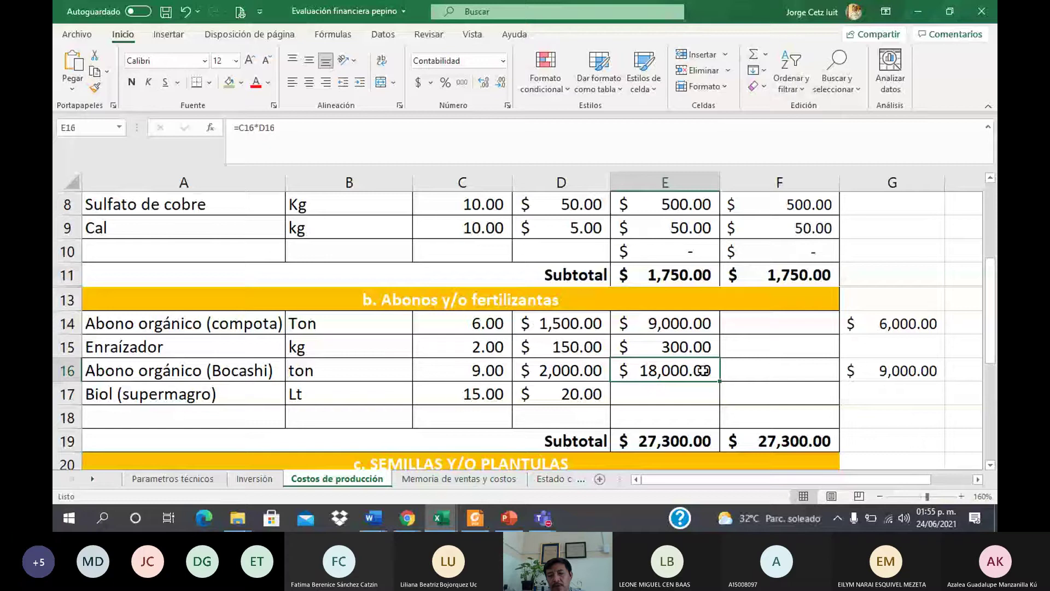
drag(719, 380, 716, 394)
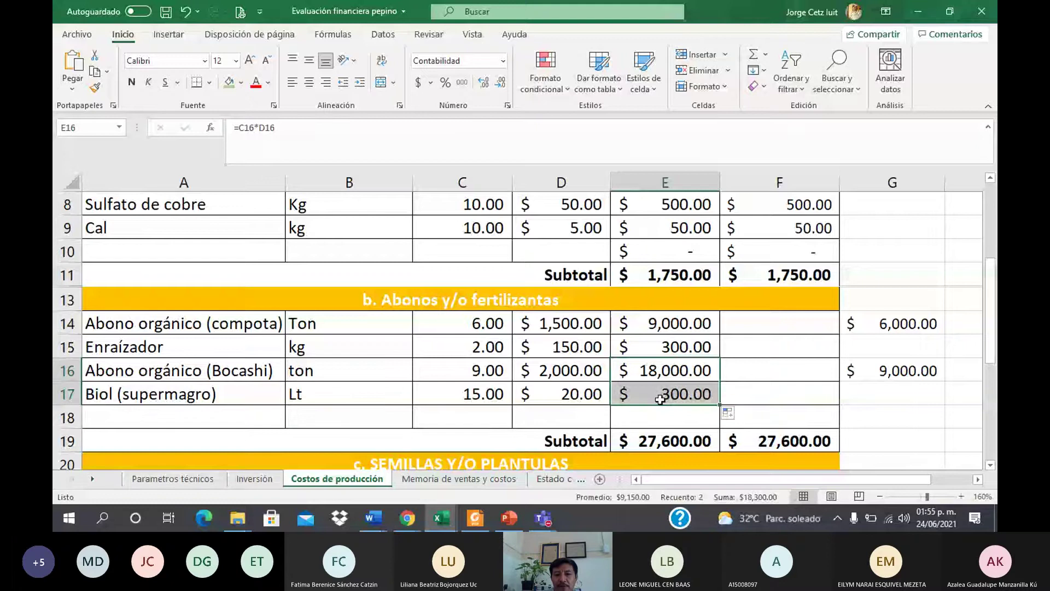
click(754, 398)
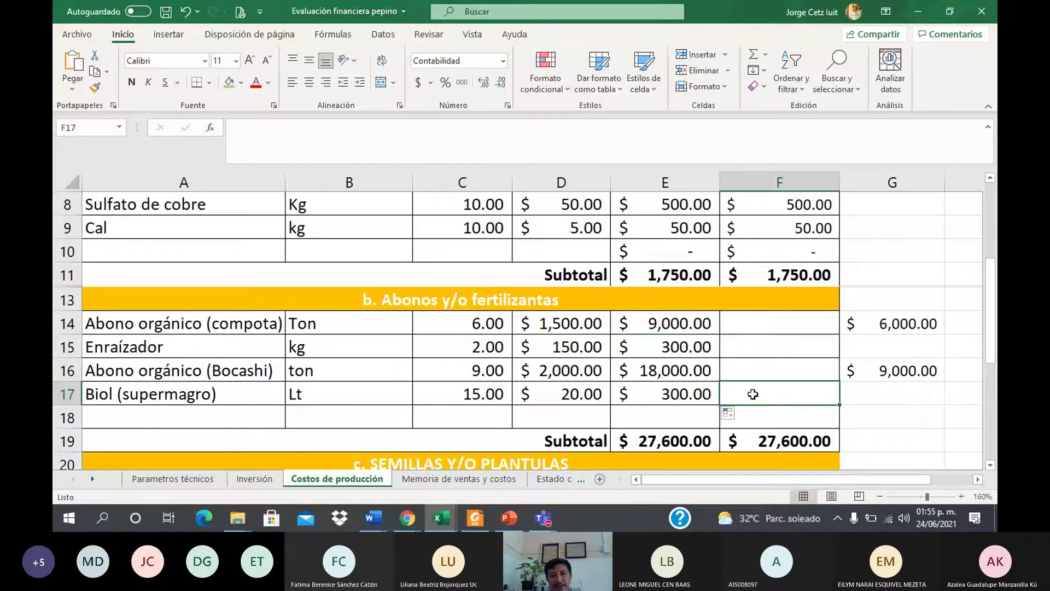
Examine the Plantulas row in the seeds and seedlings section, including its unit and the side formulas in G21 and G22
click(990, 465)
click(990, 465)
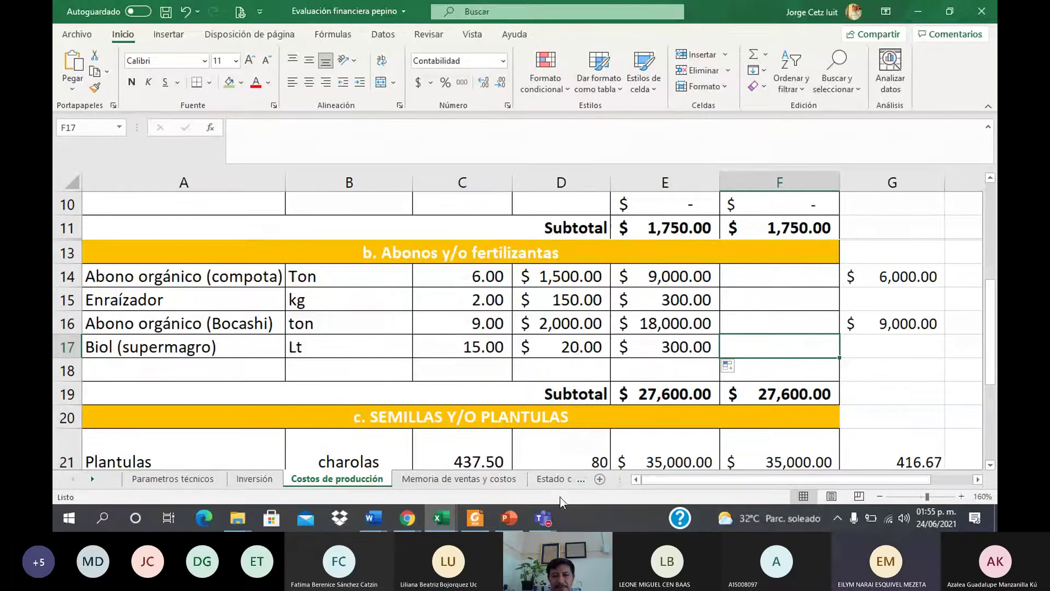
mouse_move(546, 519)
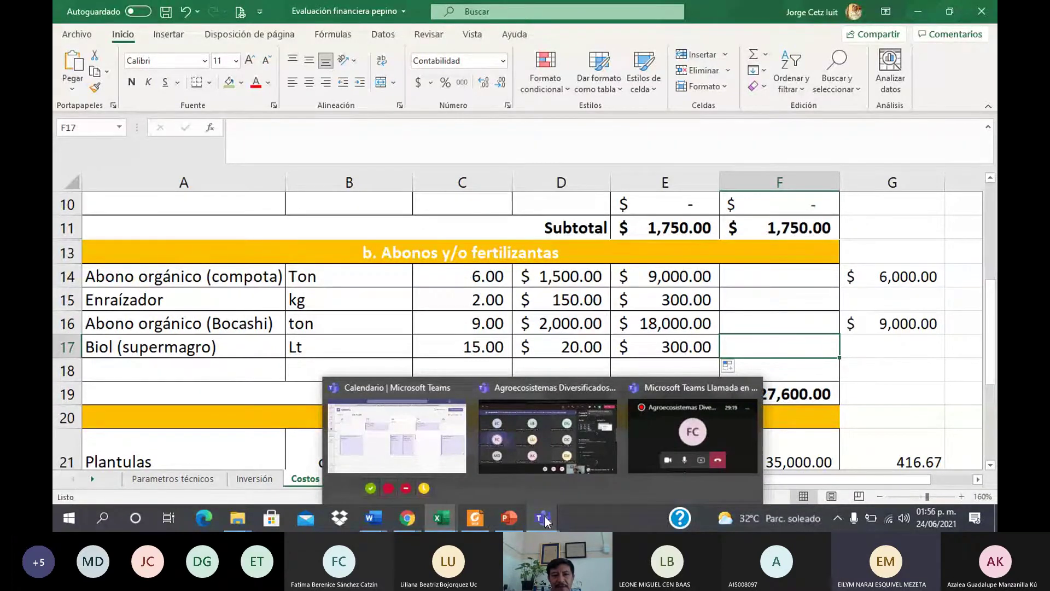
mouse_move(552, 454)
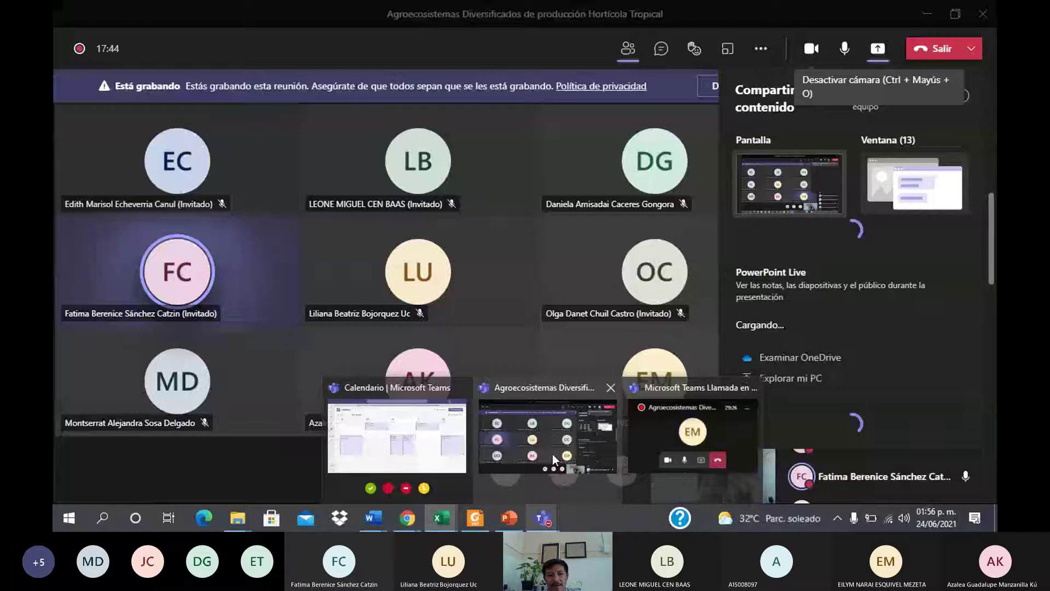
mouse_move(445, 519)
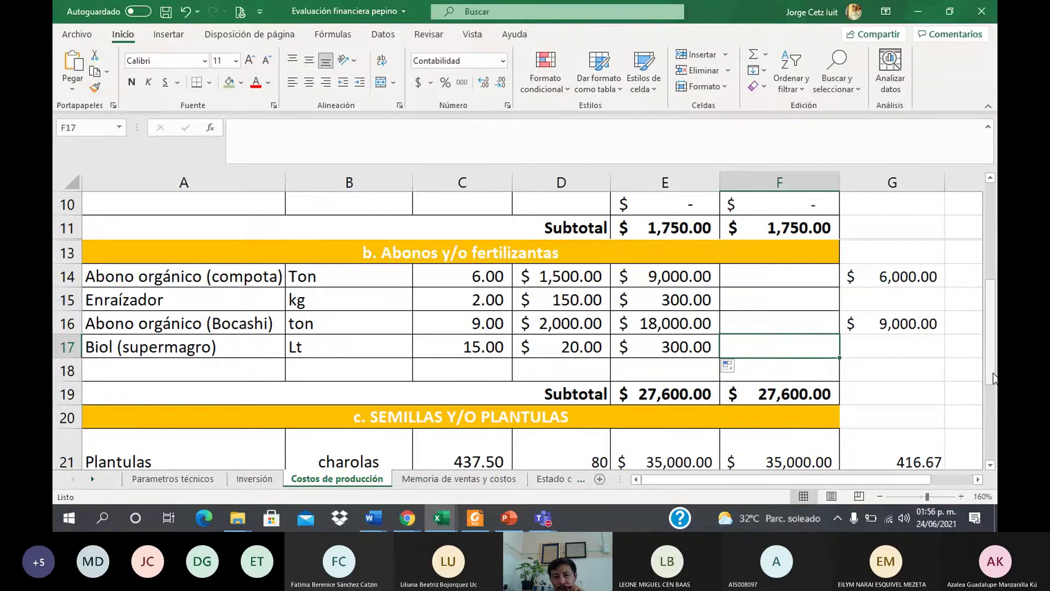
drag(994, 377, 994, 420)
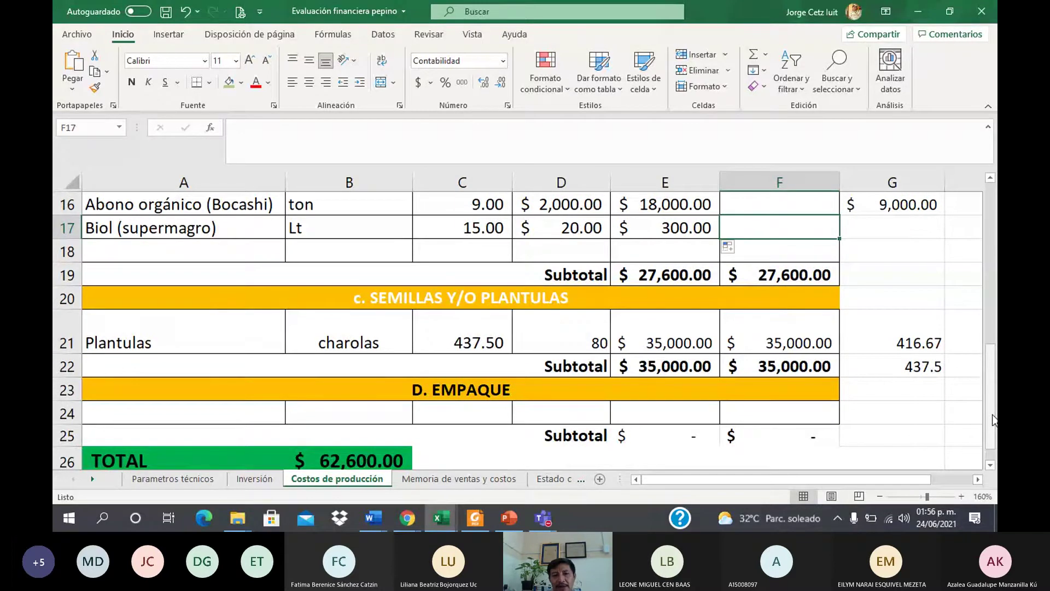
click(376, 339)
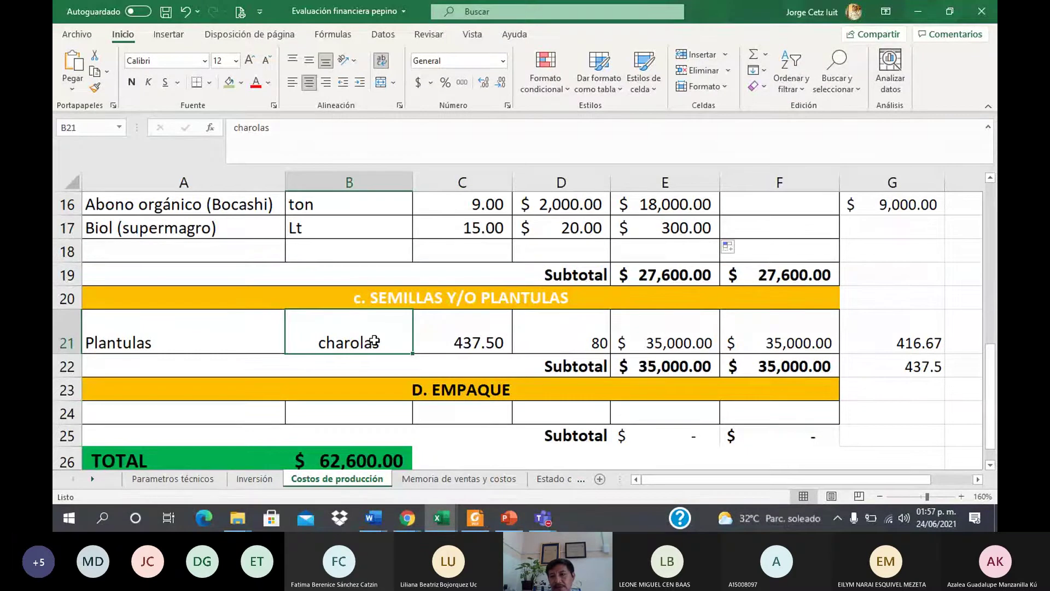
click(872, 344)
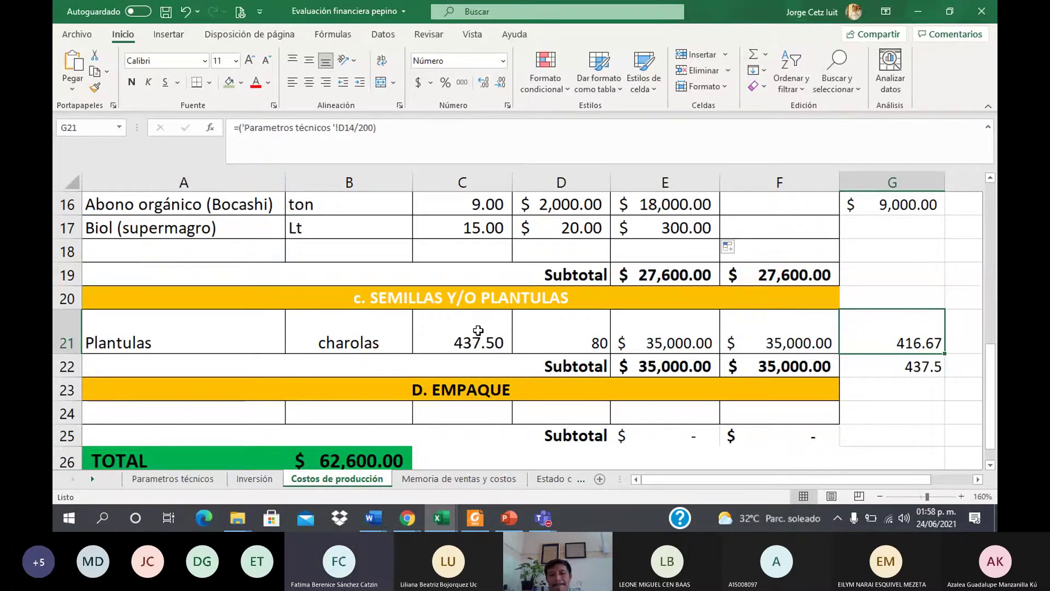
key(Down)
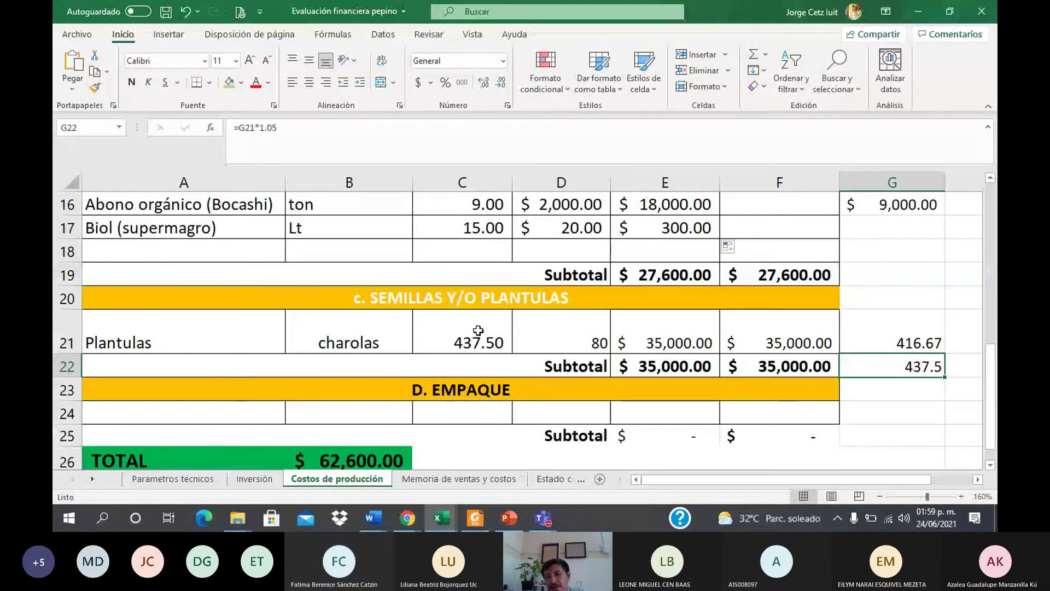
click(886, 333)
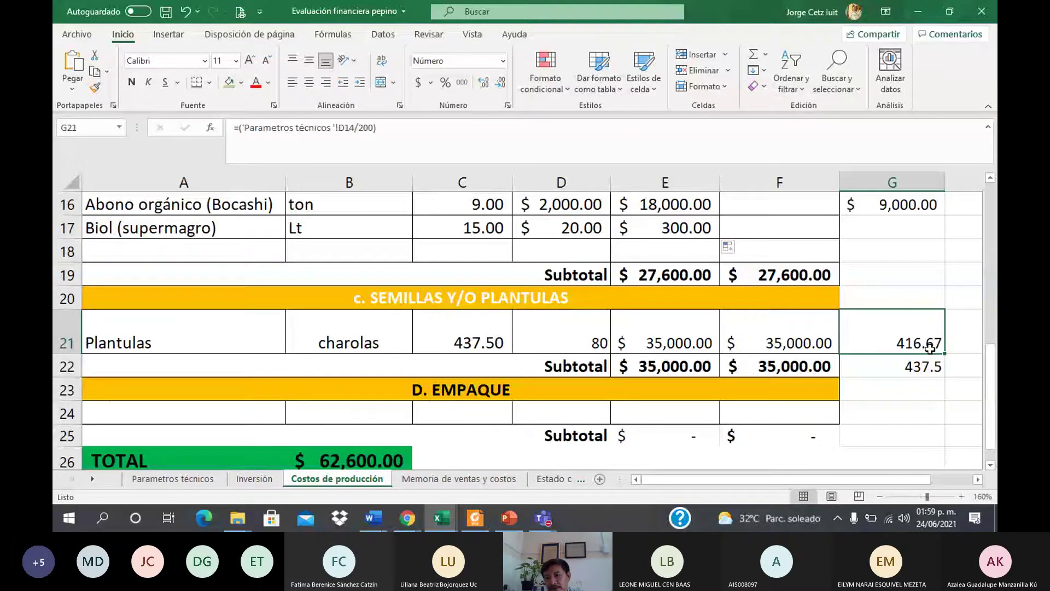
Replace the formula in G22 with one that multiplies the tray count in G21 by 0.05
click(895, 367)
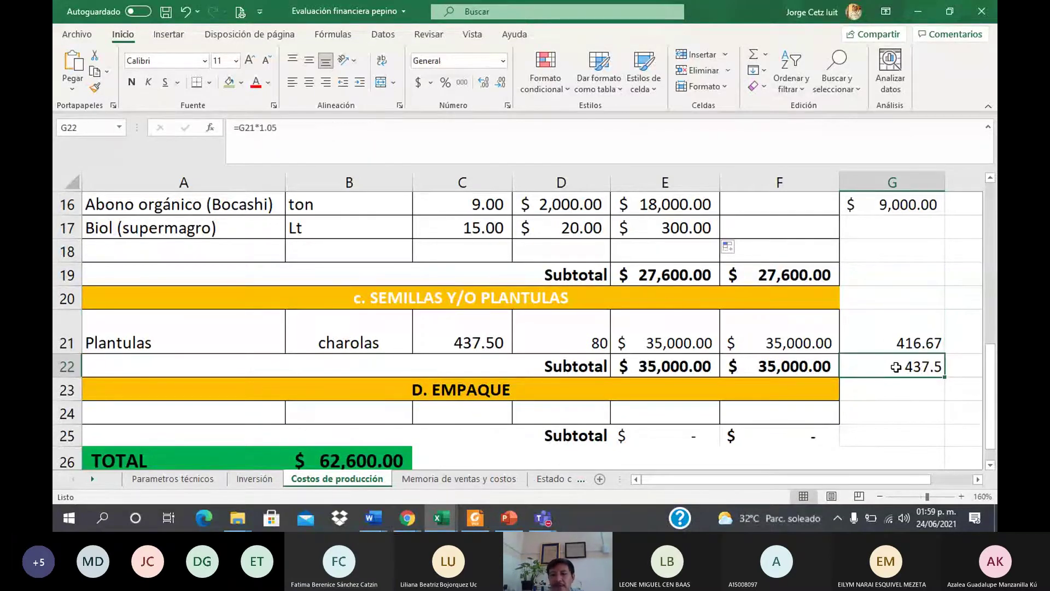
text(=)
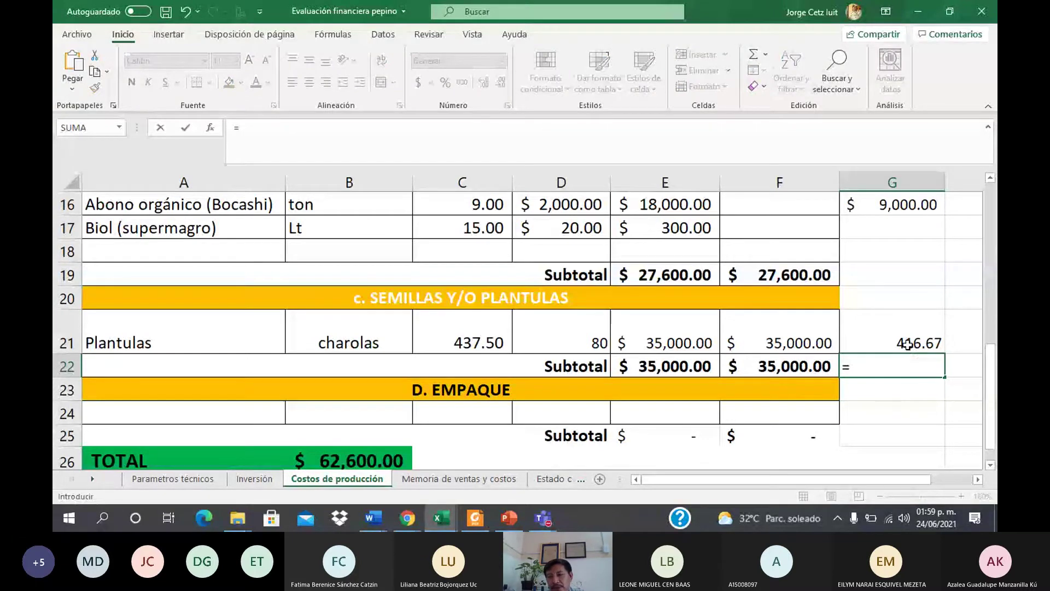
click(908, 344)
text(*)
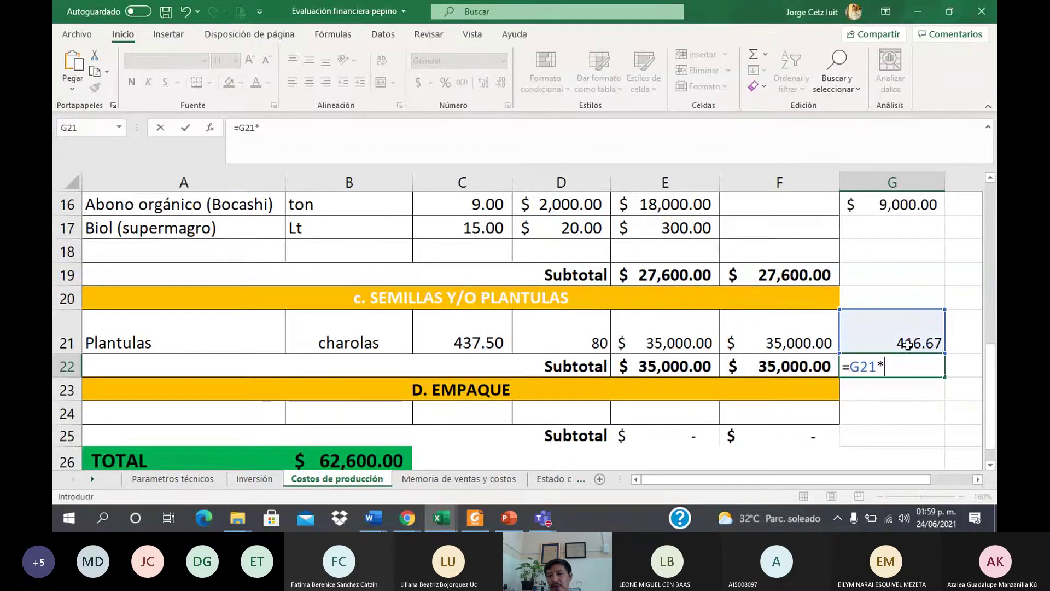
text(0.)
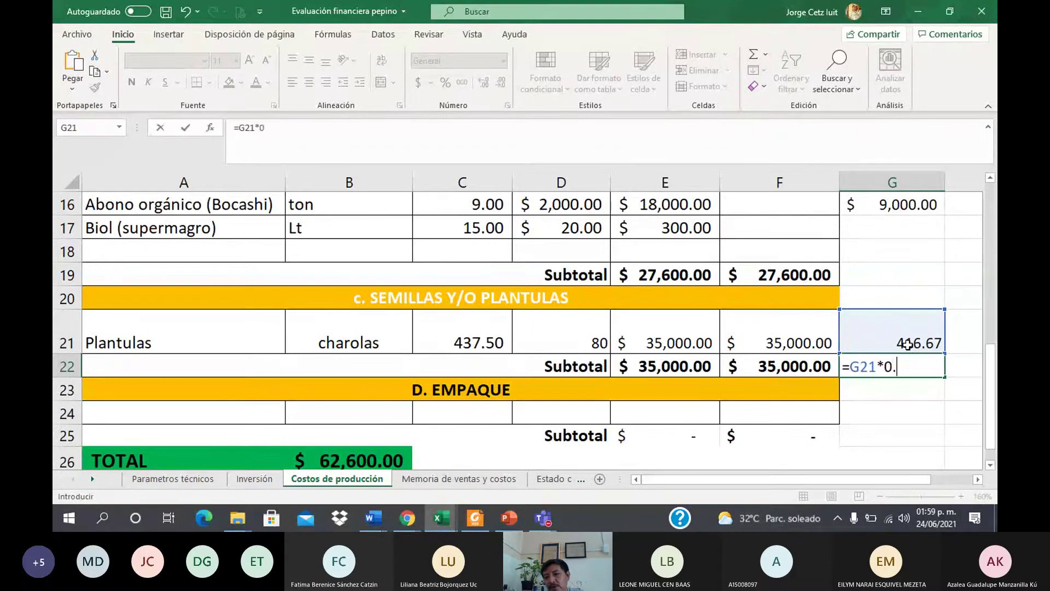
text(05)
key(Return)
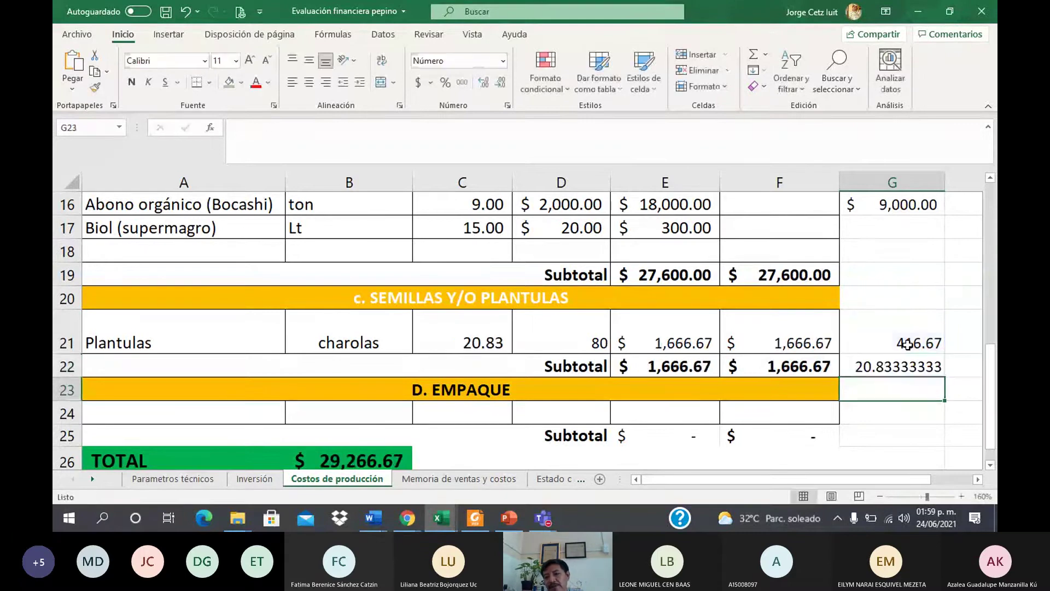
Correct the multiplier in G22 so the formula reads =G21*1.05
click(883, 368)
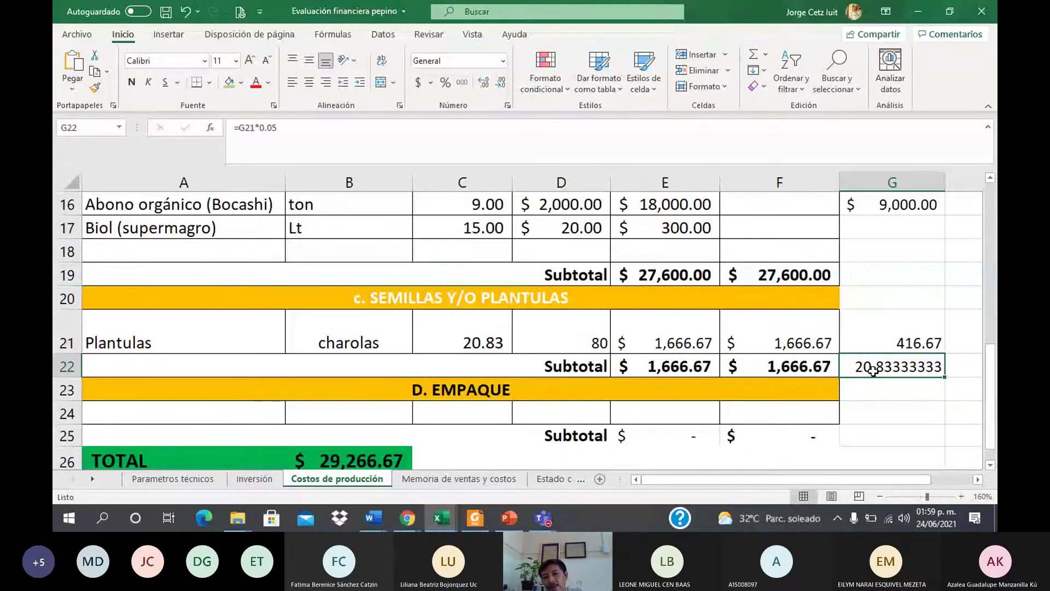
click(265, 130)
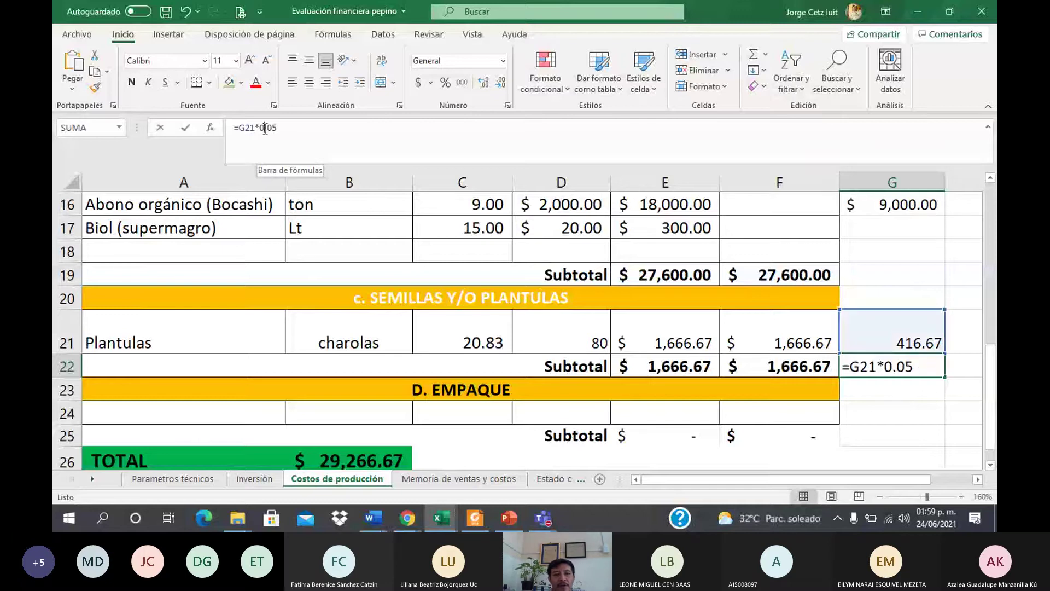
key(BackSpace)
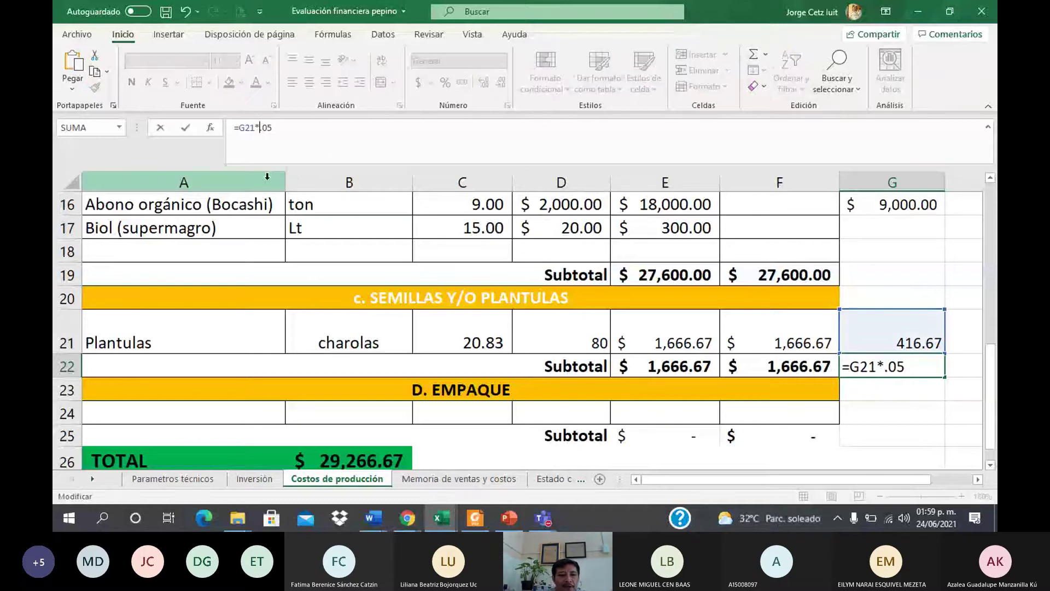
text(1)
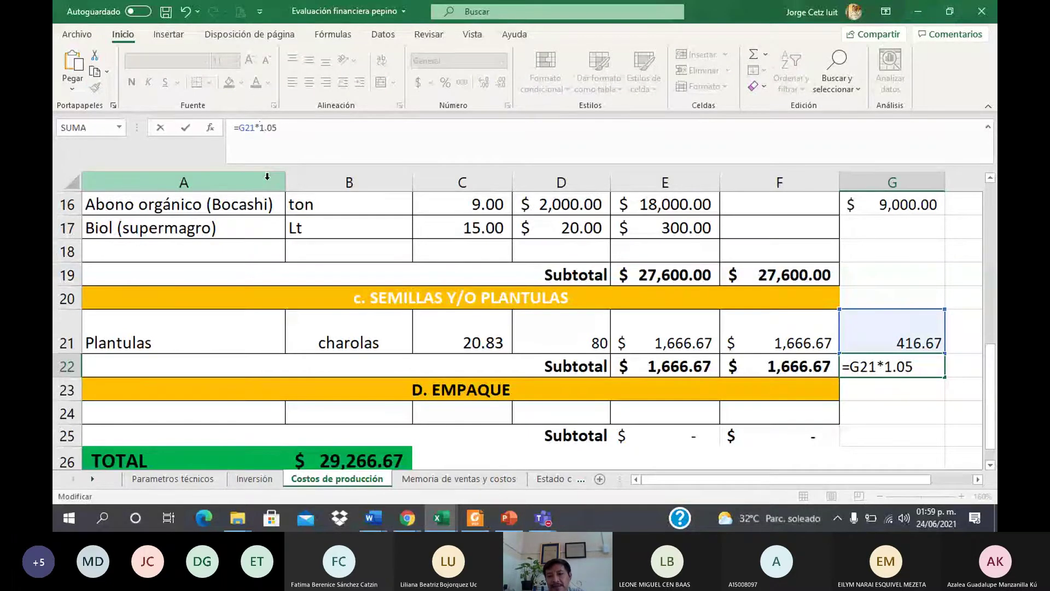
key(Return)
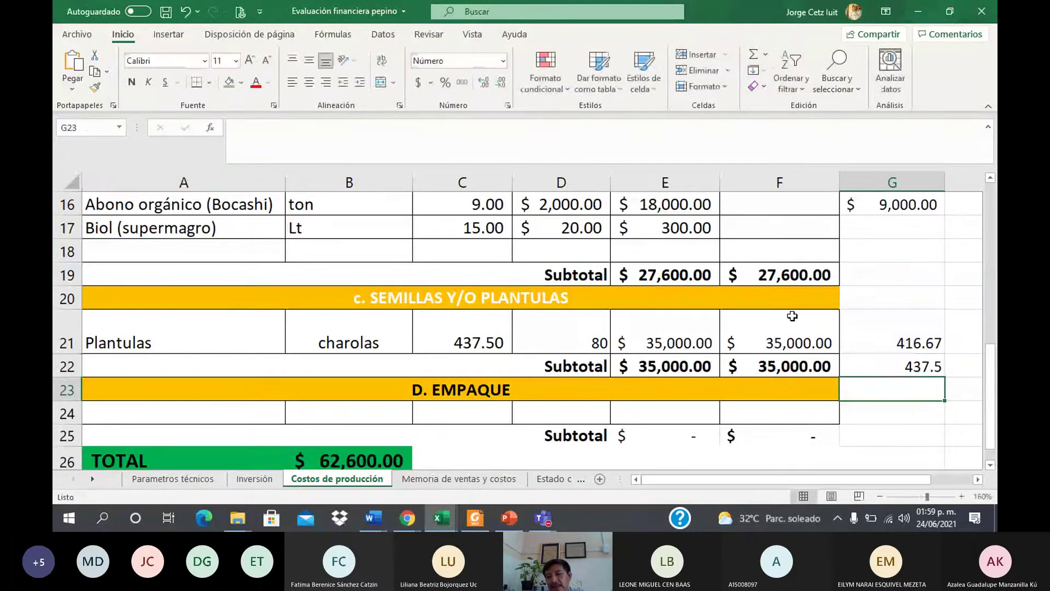
Check the Plantulas quantity in C21 against G22 and set the unit price per tray in D21 to 120
click(870, 364)
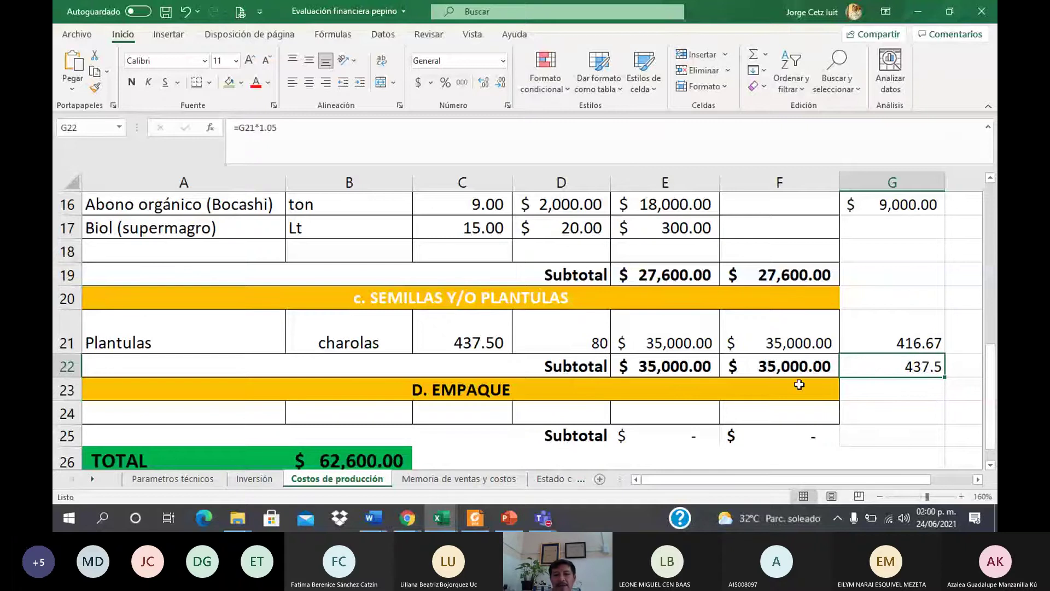
click(478, 343)
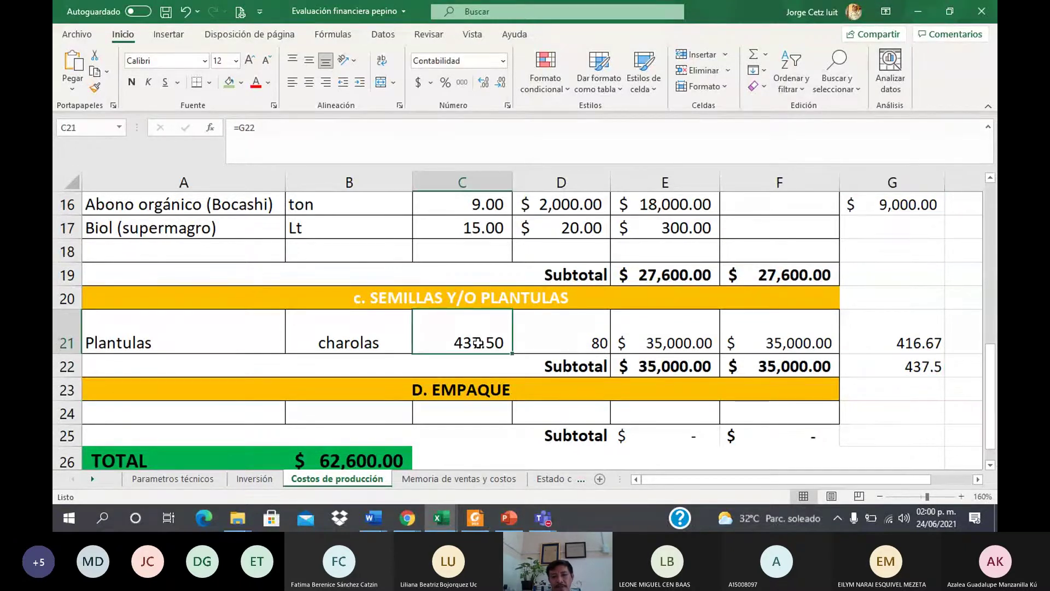
click(591, 343)
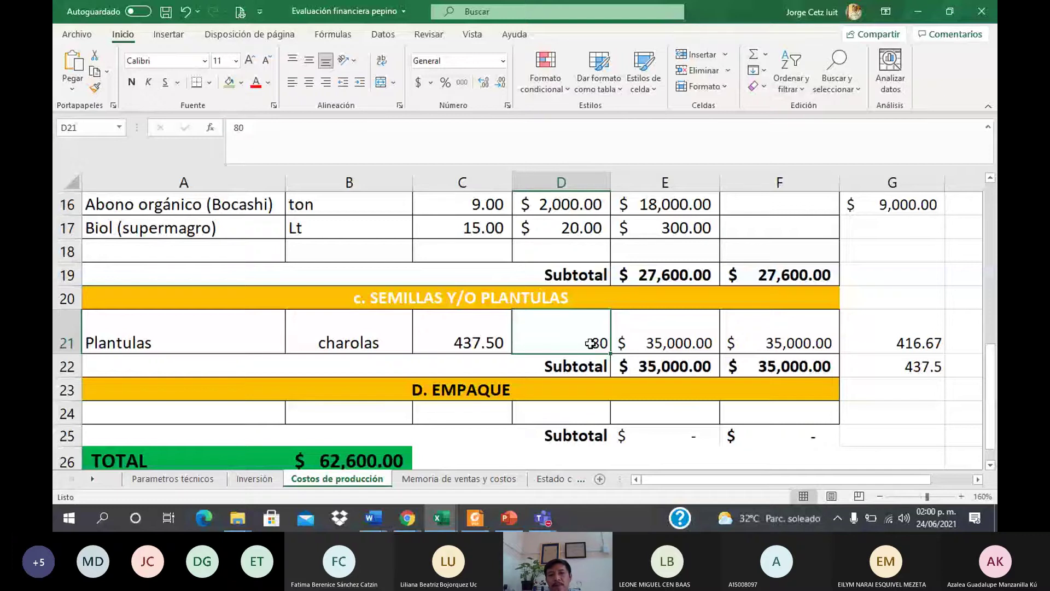
key(BackSpace)
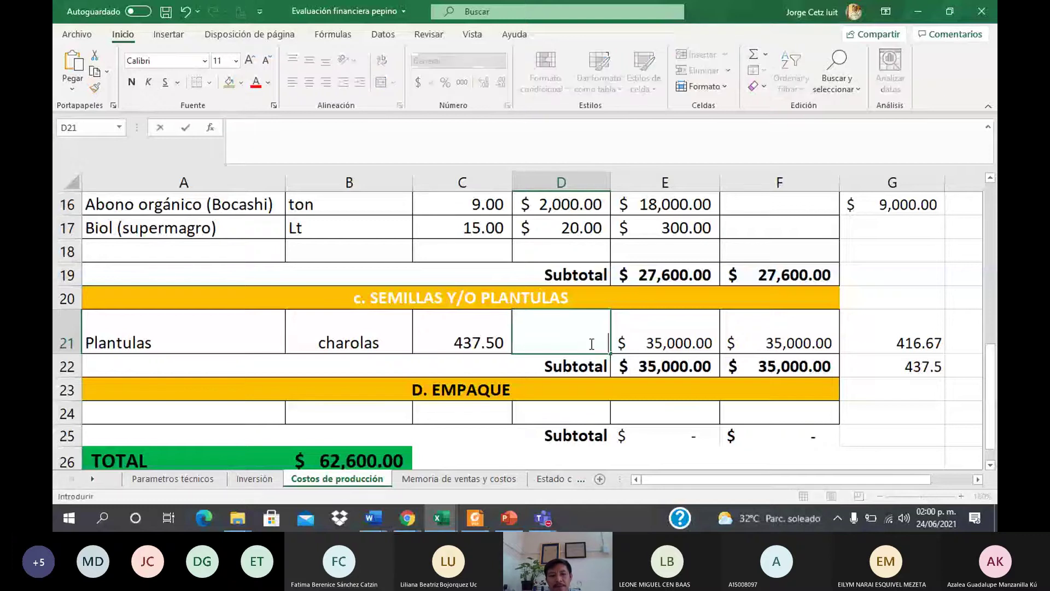
text(120)
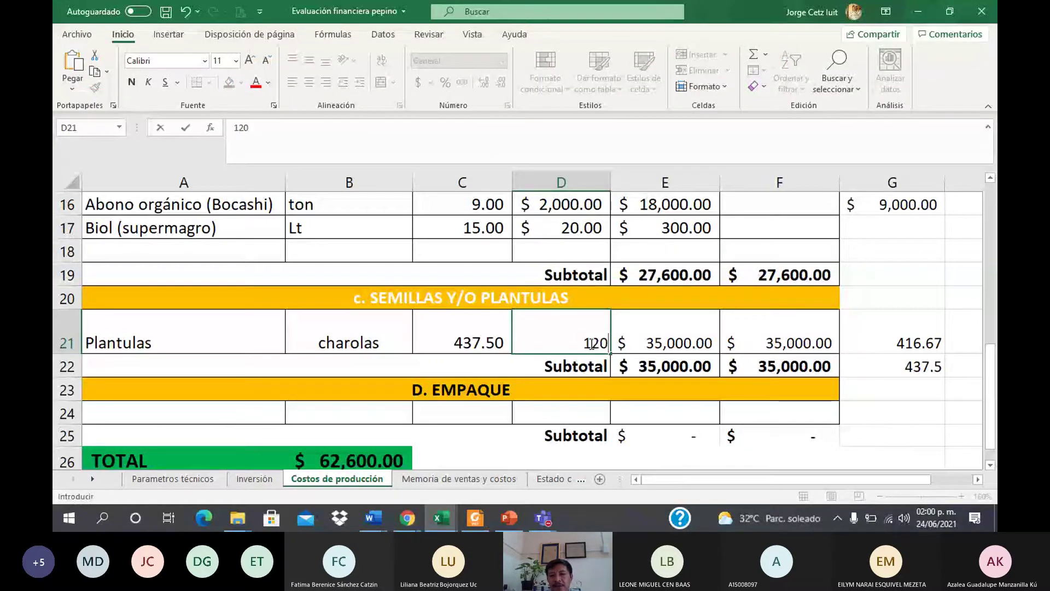
key(Return)
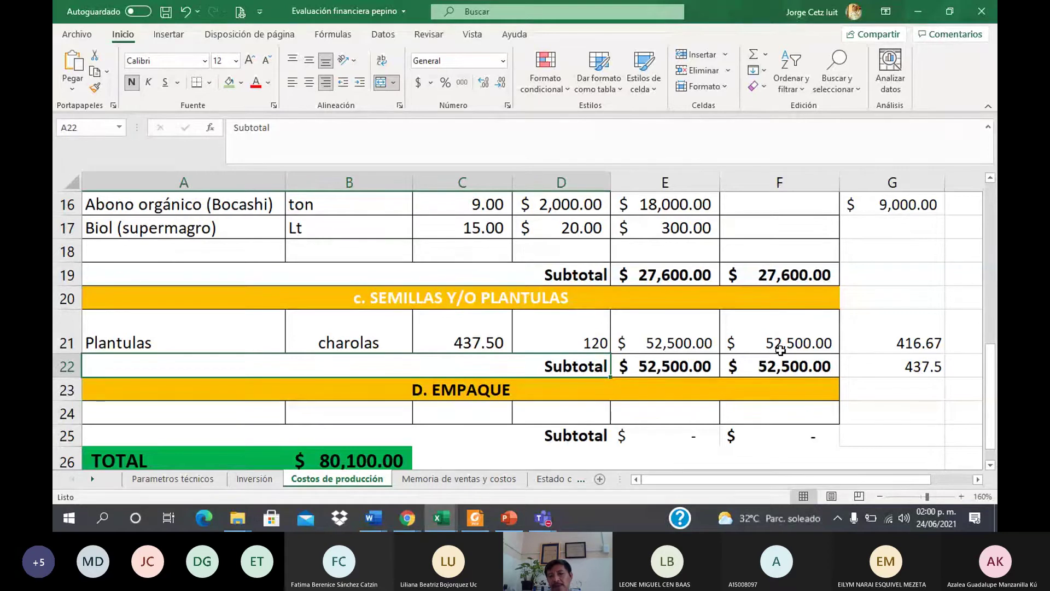
Replace the Empaque subtotal formula in F25 with a reference to the seedlings subtotal, =F22
click(991, 466)
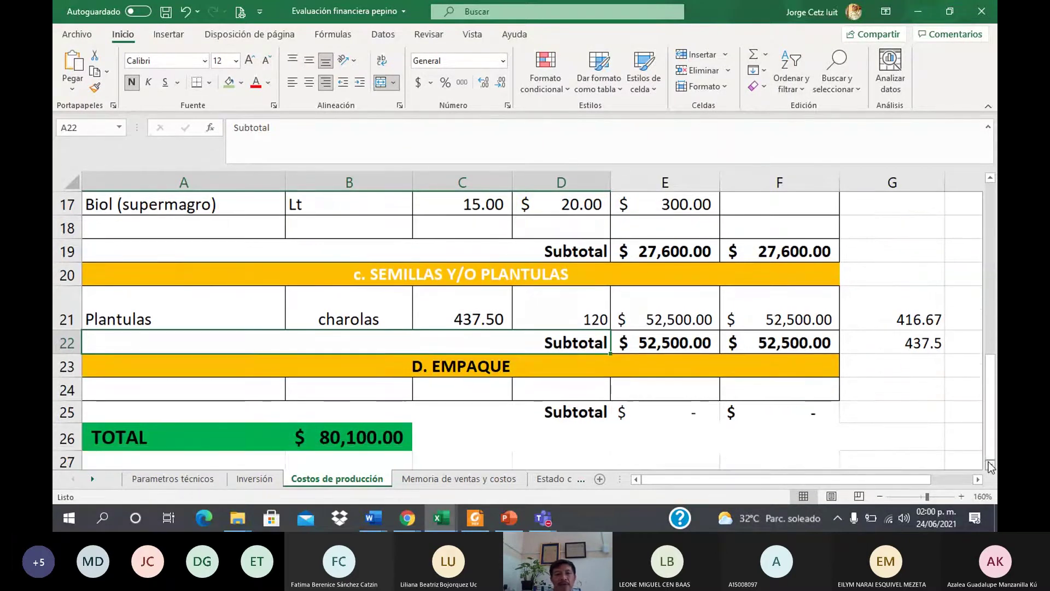
click(991, 466)
click(991, 466)
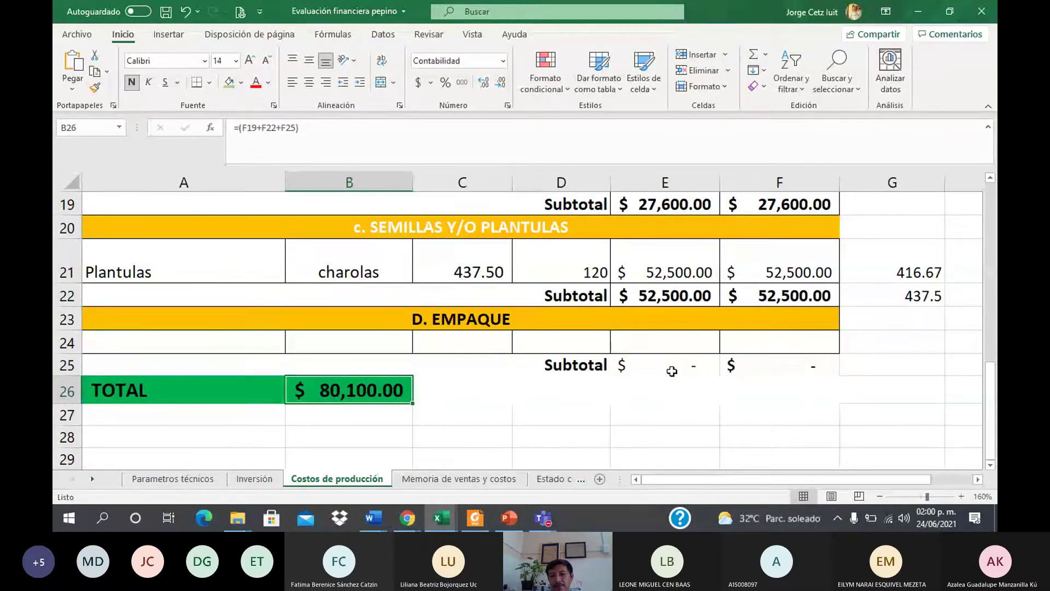
click(759, 368)
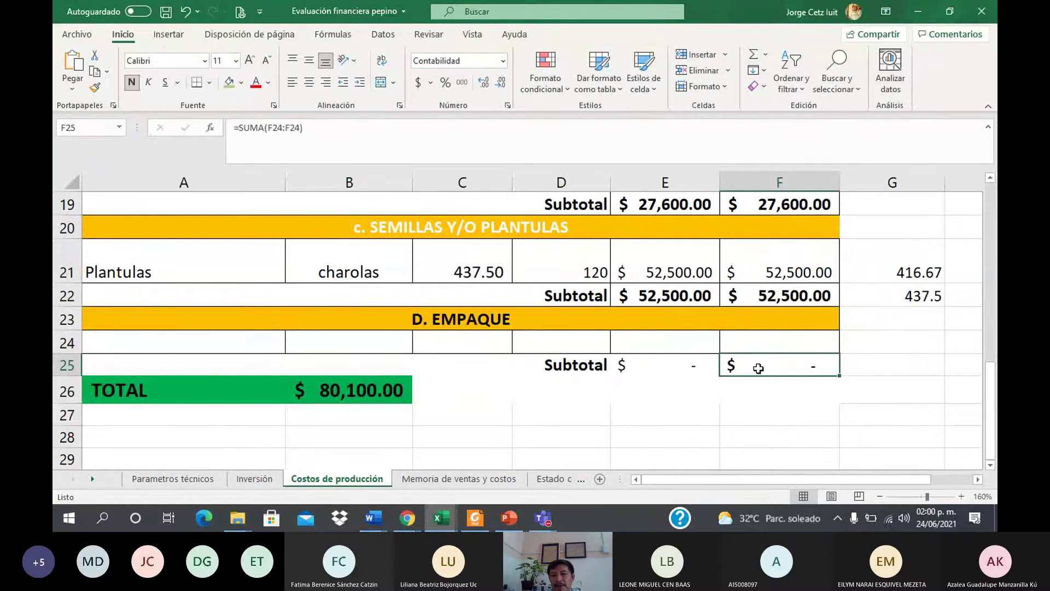
double_click(758, 368)
key(Escape)
text(=)
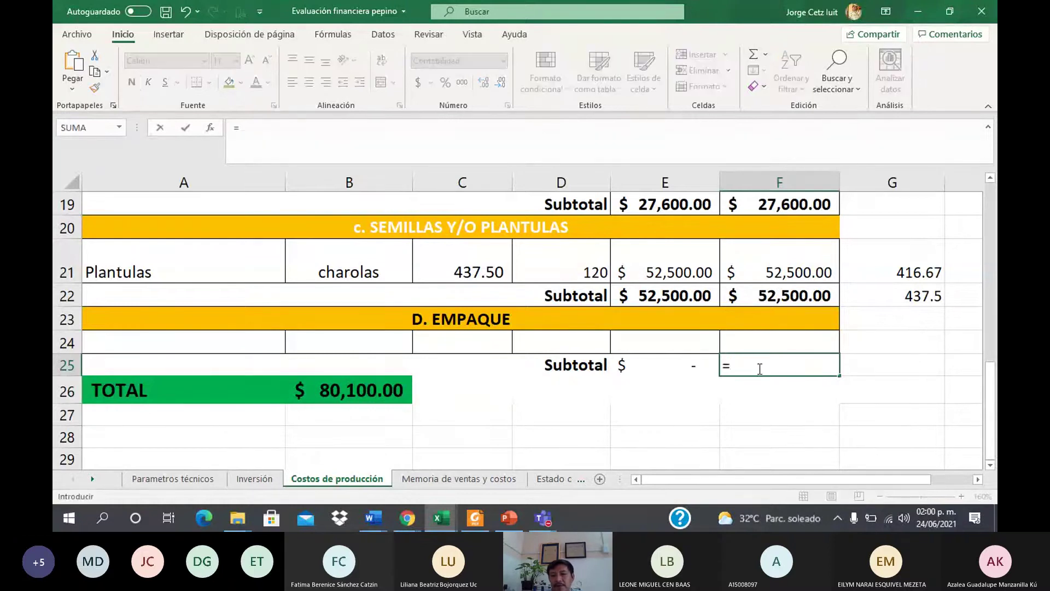
click(783, 299)
key(Return)
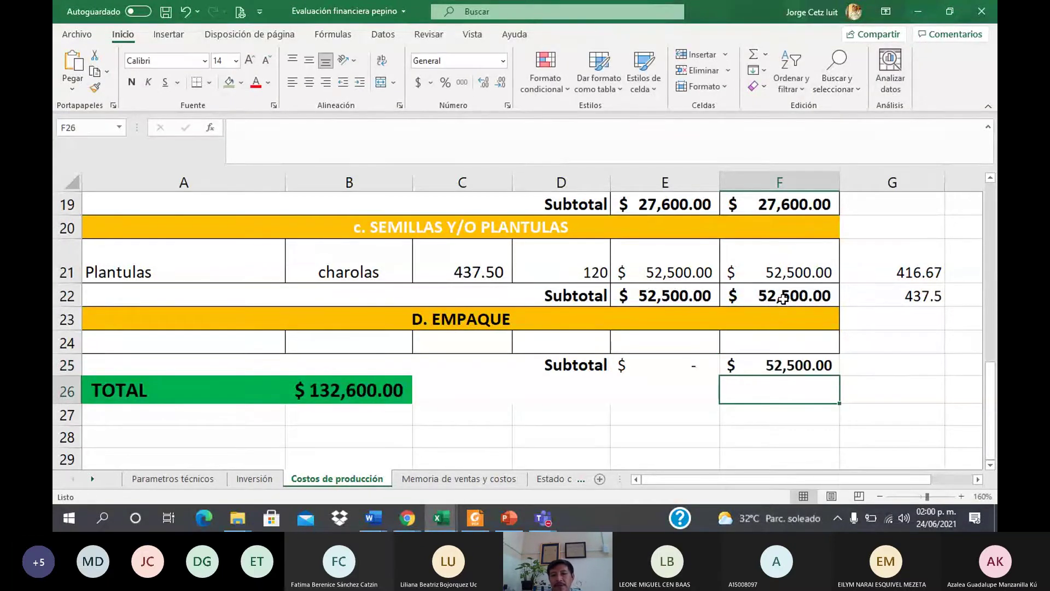
Examine the formulas behind the column F subtotals in F25, F19 and F11 and the TOTAL in B26
click(884, 385)
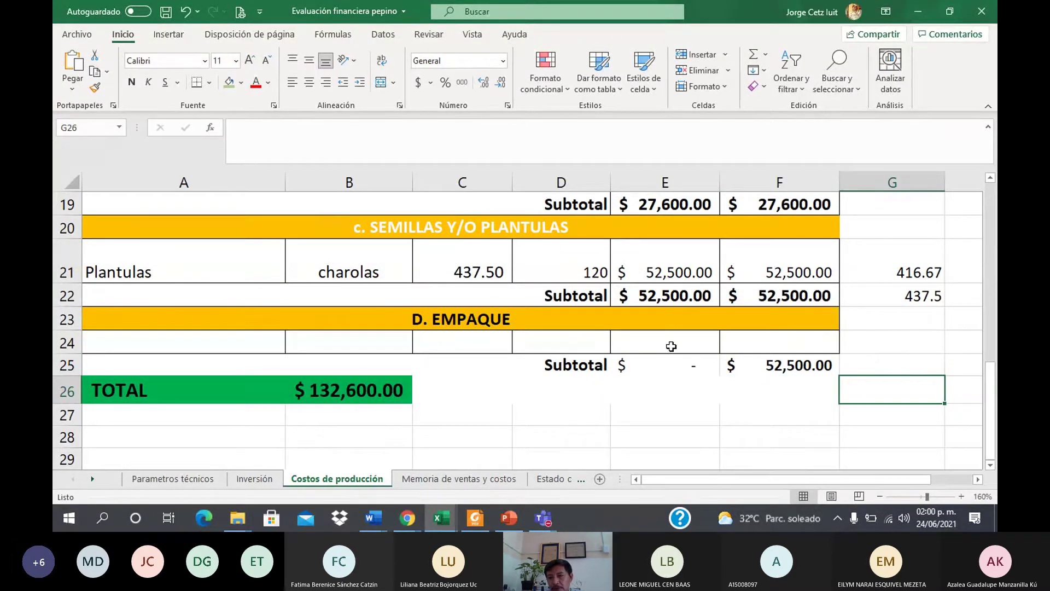
click(783, 368)
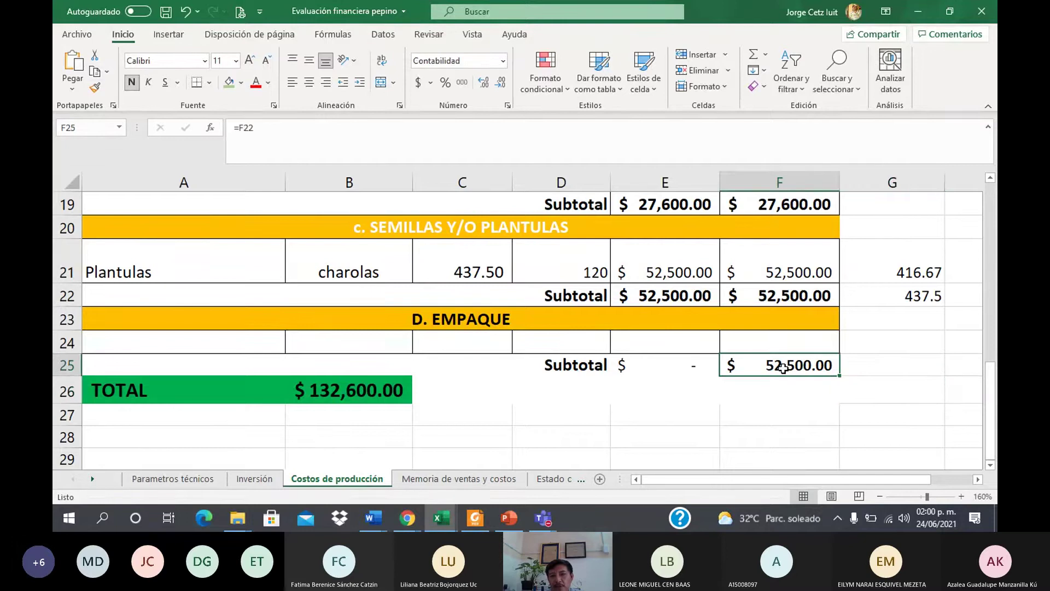
click(992, 179)
click(992, 178)
click(992, 179)
click(992, 179)
click(992, 179)
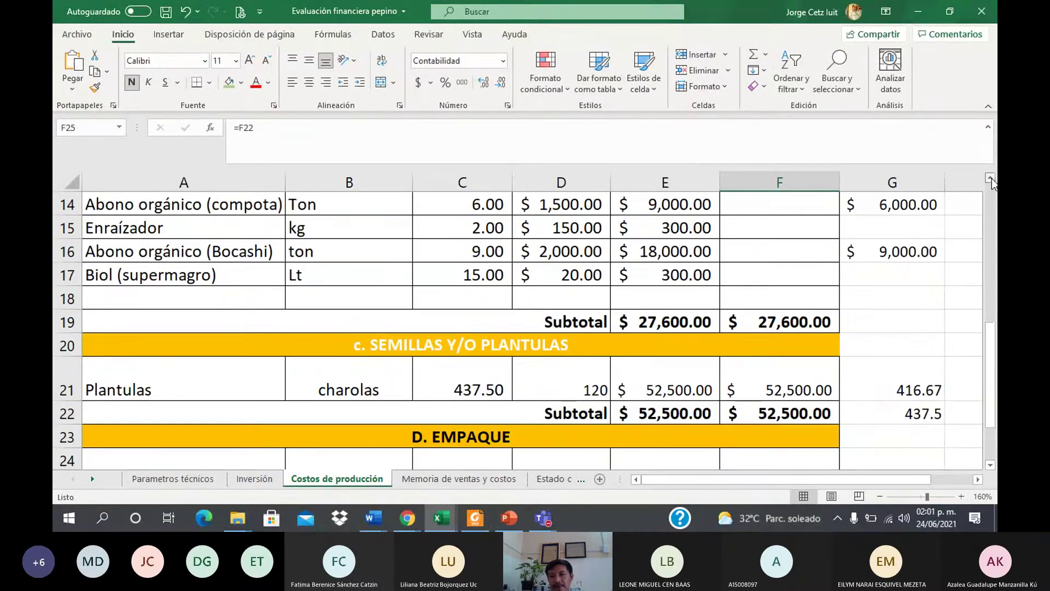
click(791, 324)
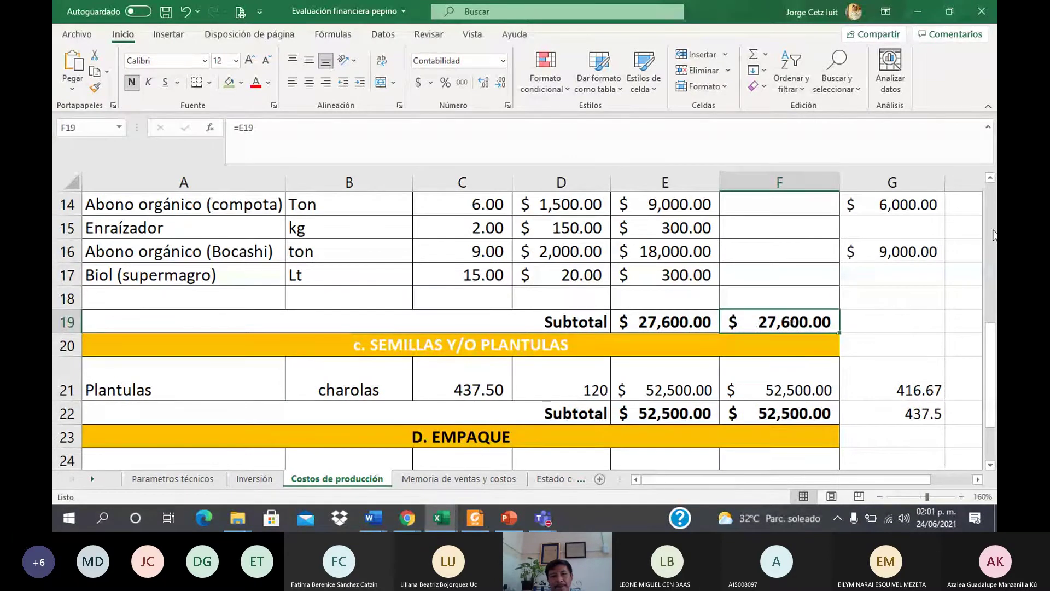
scroll(991, 182, up, 4)
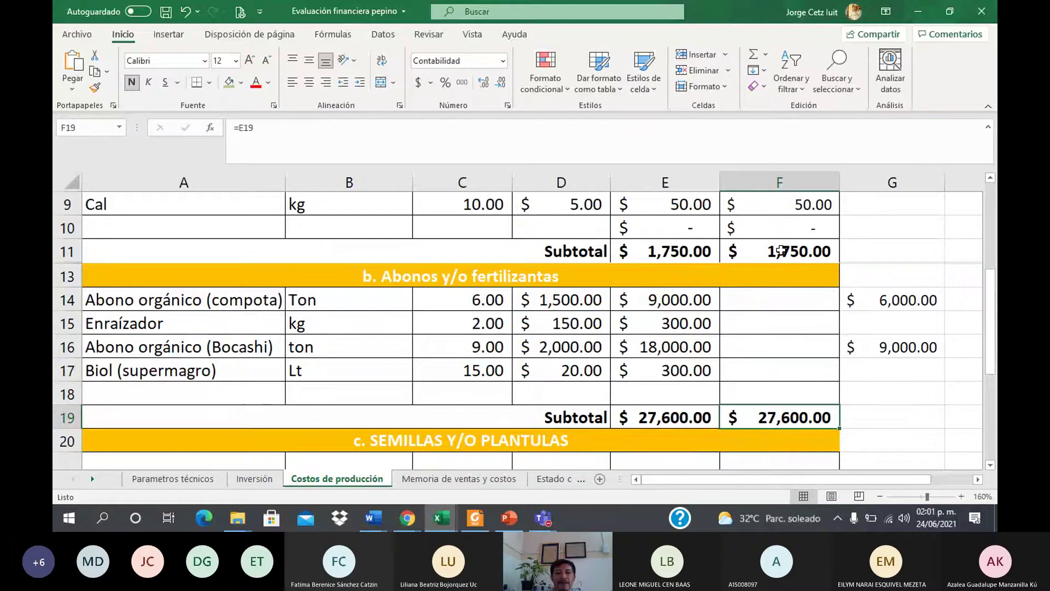
click(780, 250)
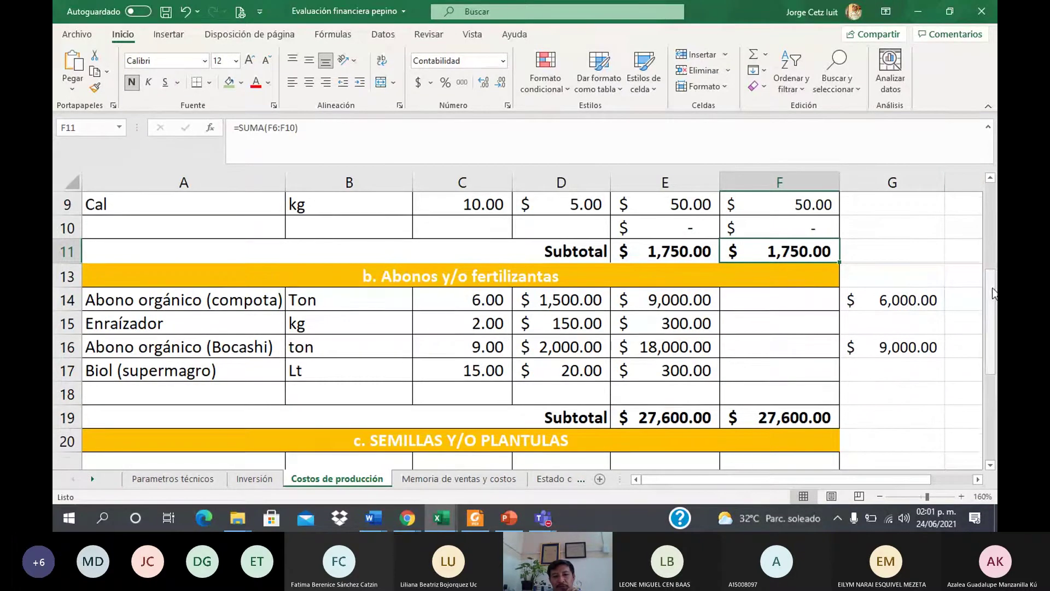
drag(993, 294, 990, 378)
click(338, 439)
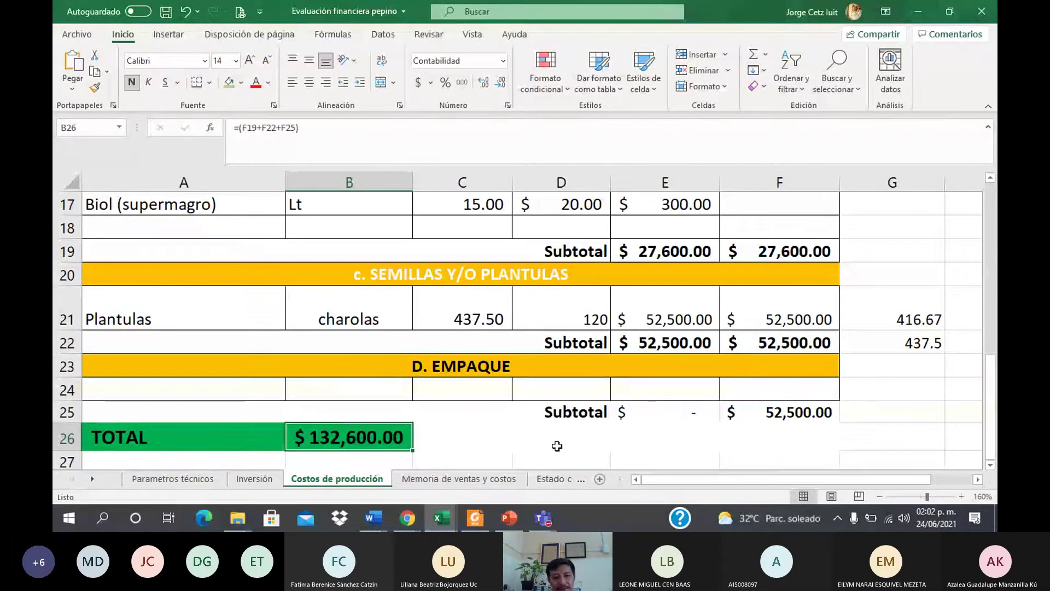
Compare the sales estimate per cycle in Memoria de ventas y costos with the quality-based production projection in Parametros técnicos
click(462, 477)
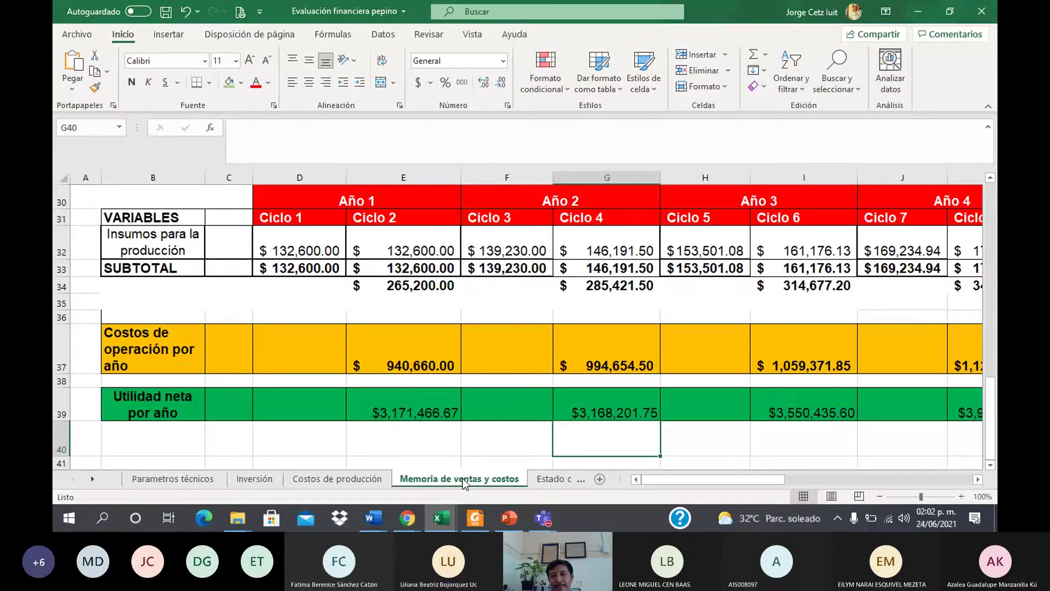
drag(990, 407, 991, 213)
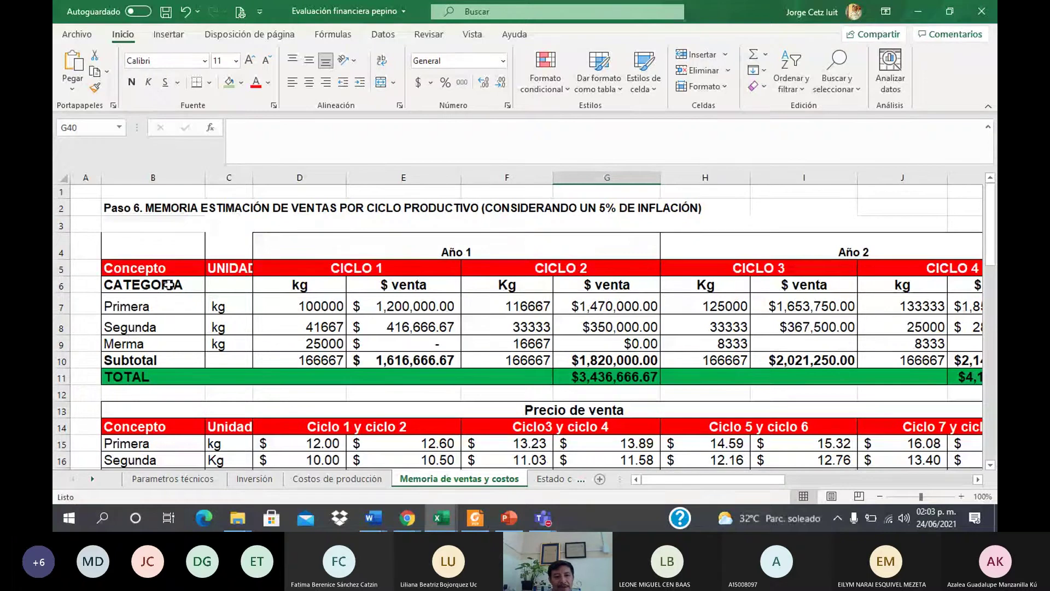
click(185, 479)
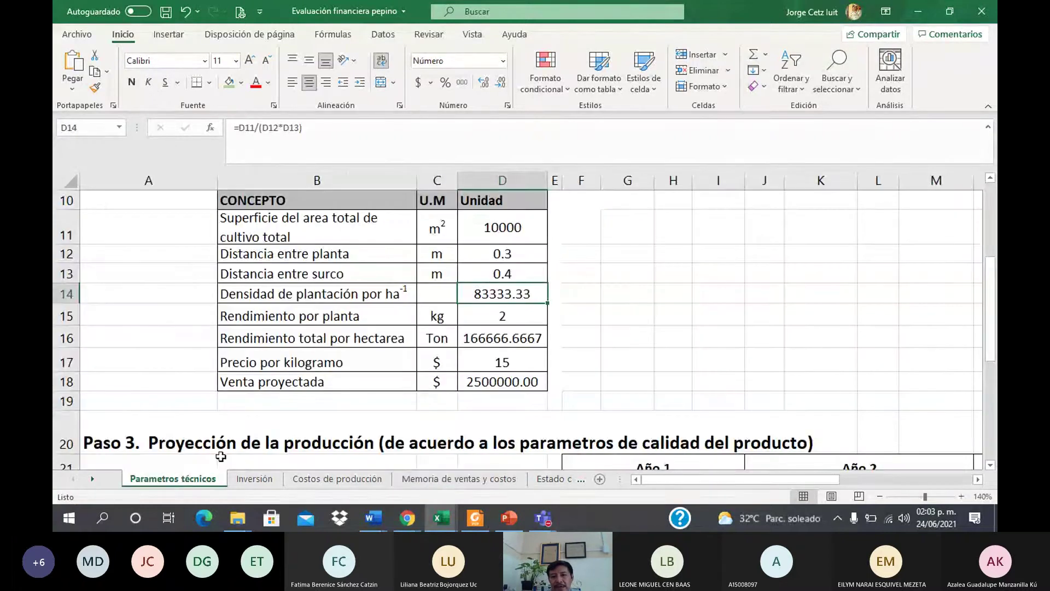
click(989, 441)
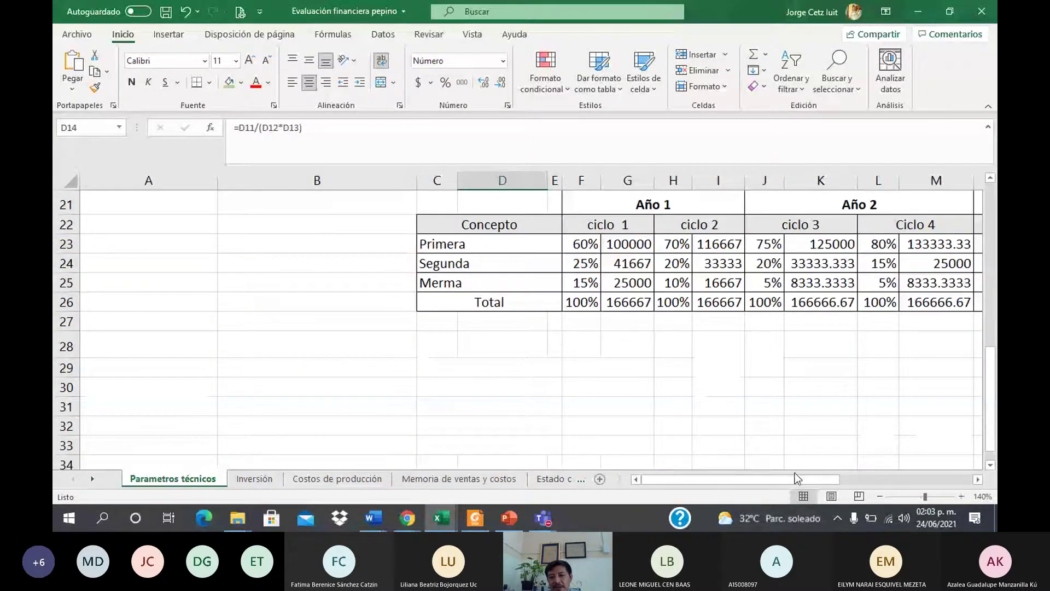
drag(788, 480, 832, 480)
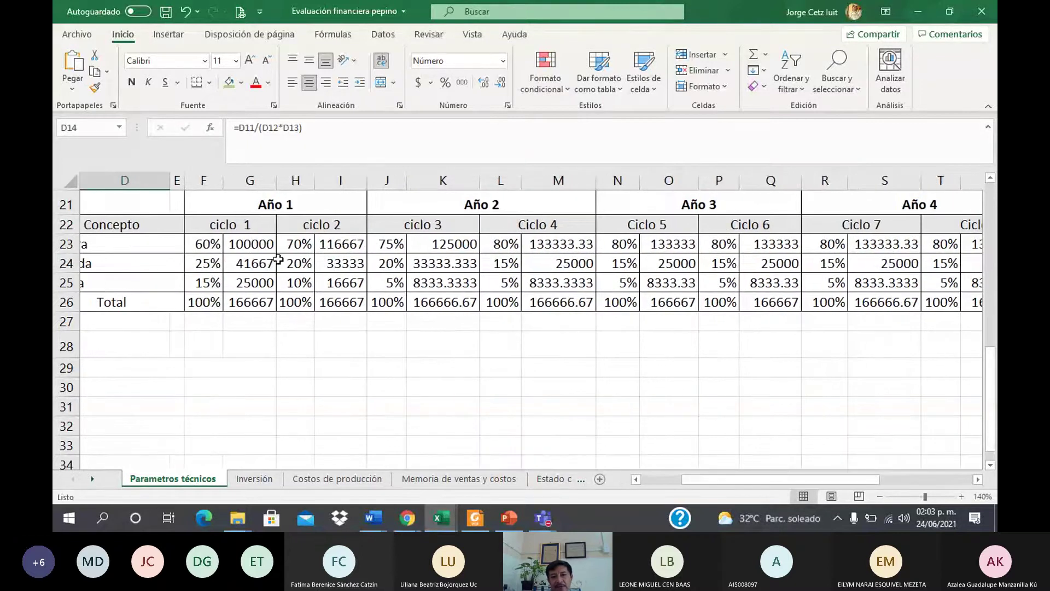
click(460, 226)
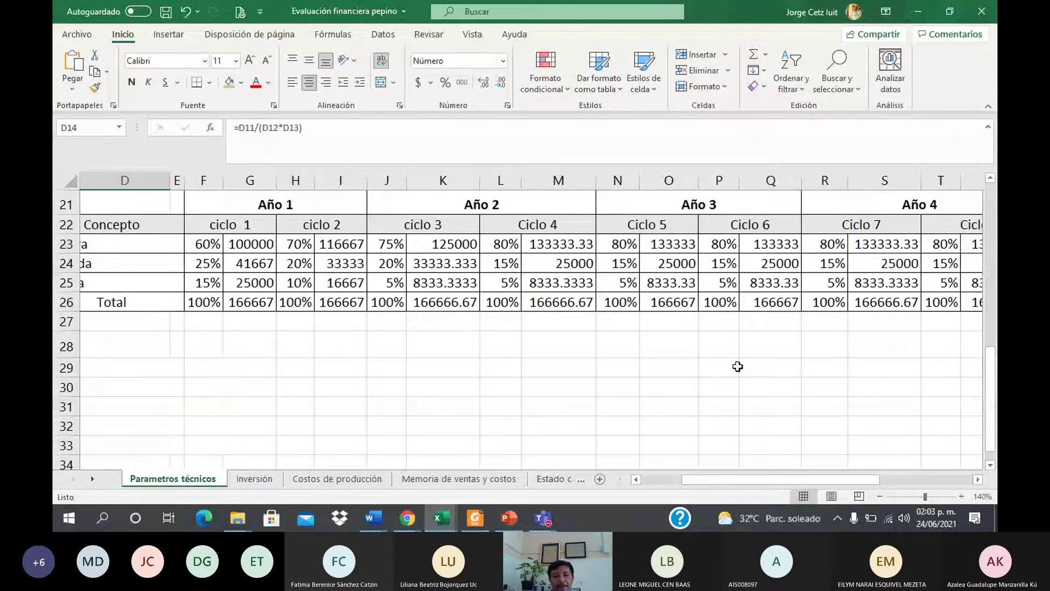
click(440, 478)
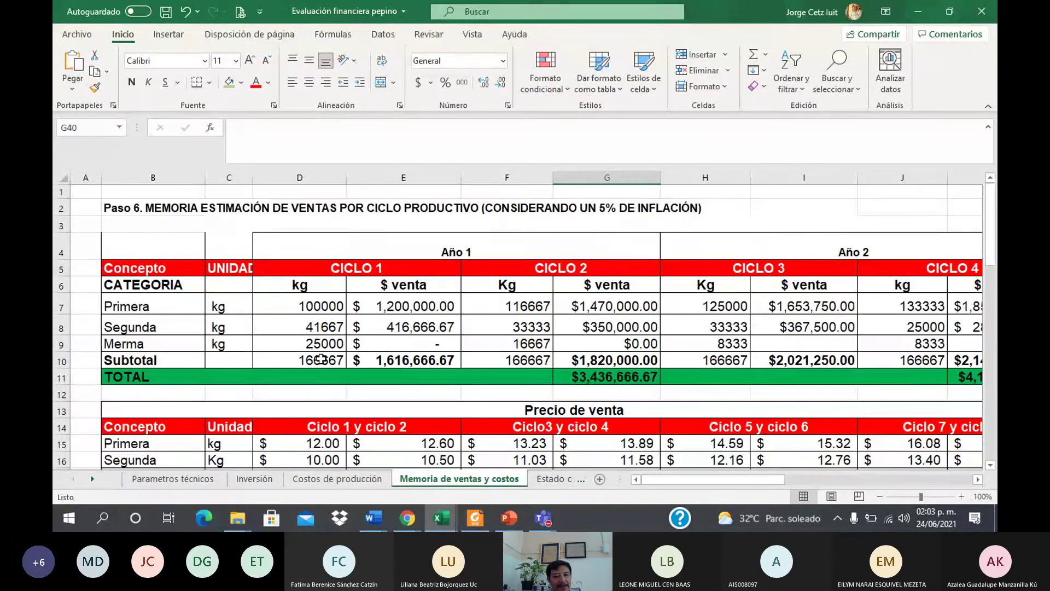
Re-enter the Ciclo 1 Primera kilograms in D7 as a reference to cell G23 of the Parametros técnicos sheet
click(305, 305)
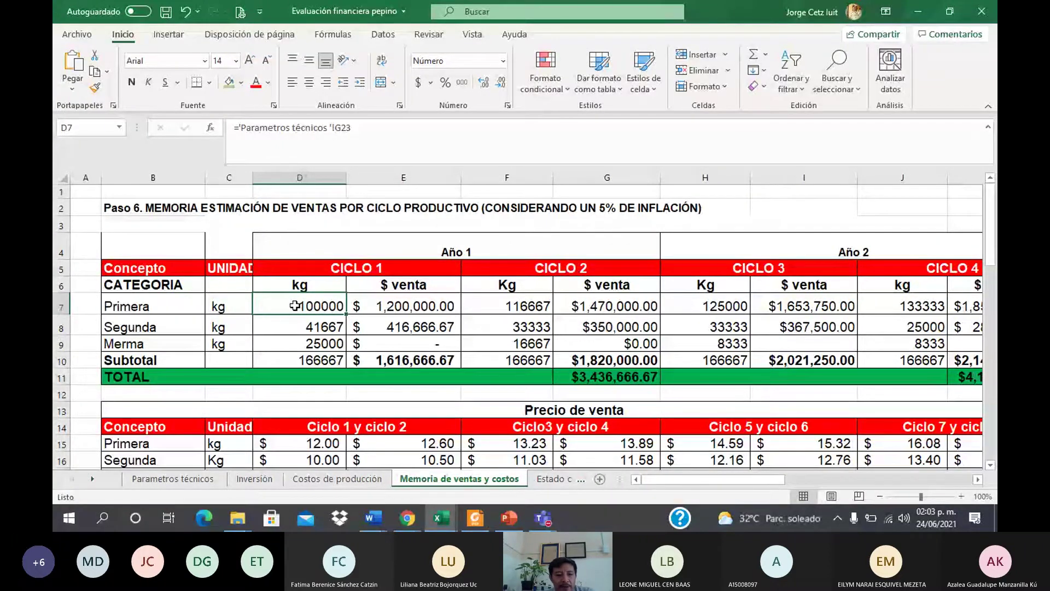
text(=)
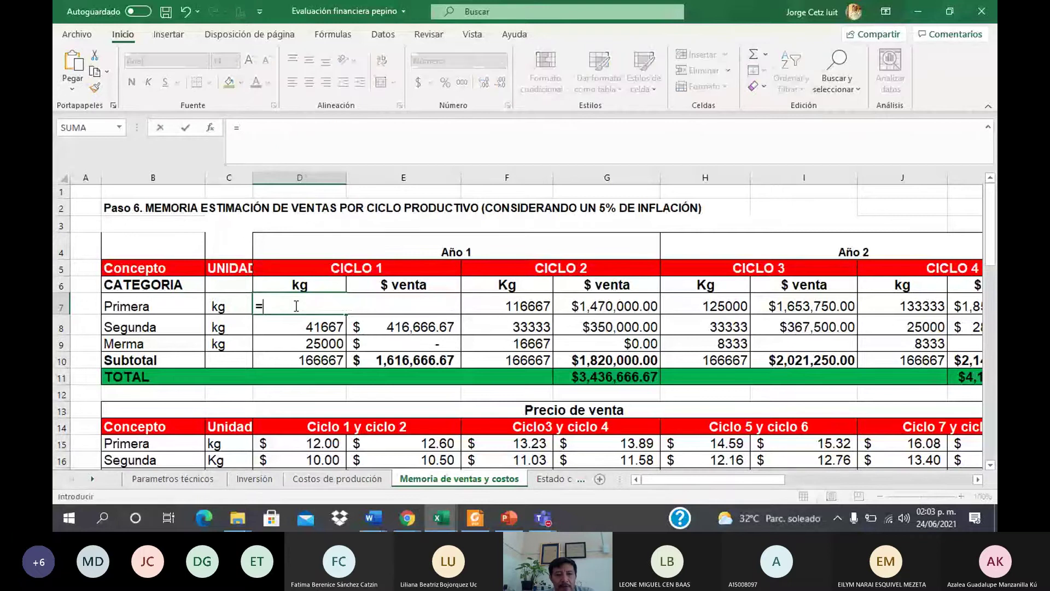
click(186, 480)
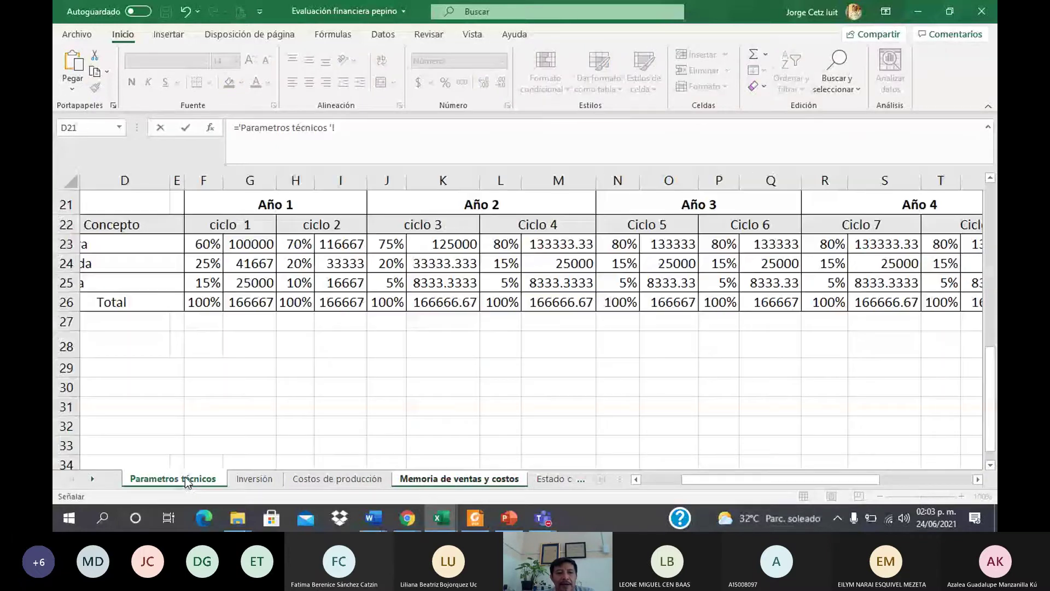
click(250, 244)
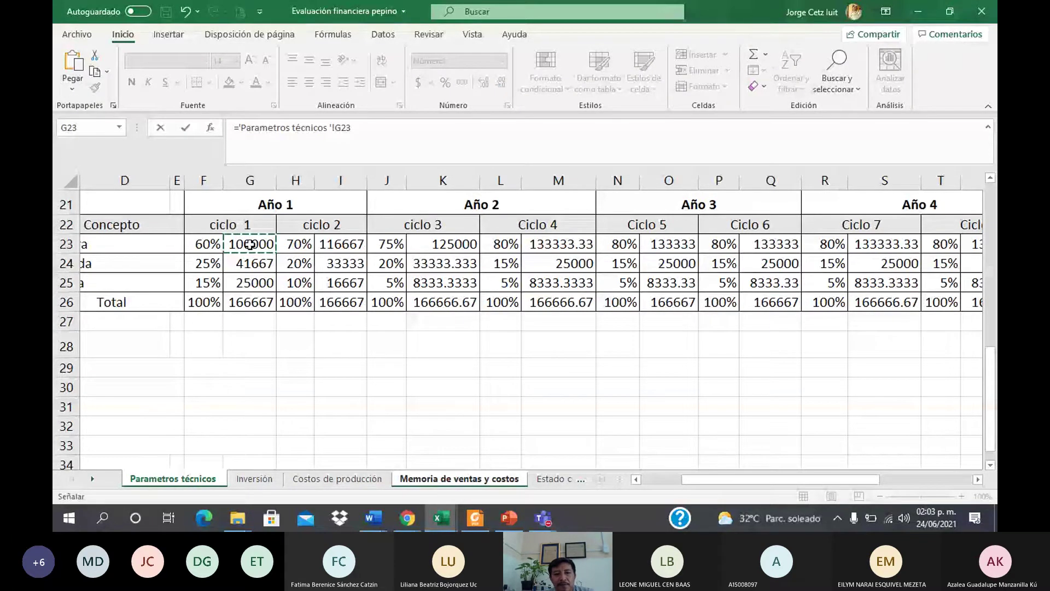
key(Return)
click(301, 305)
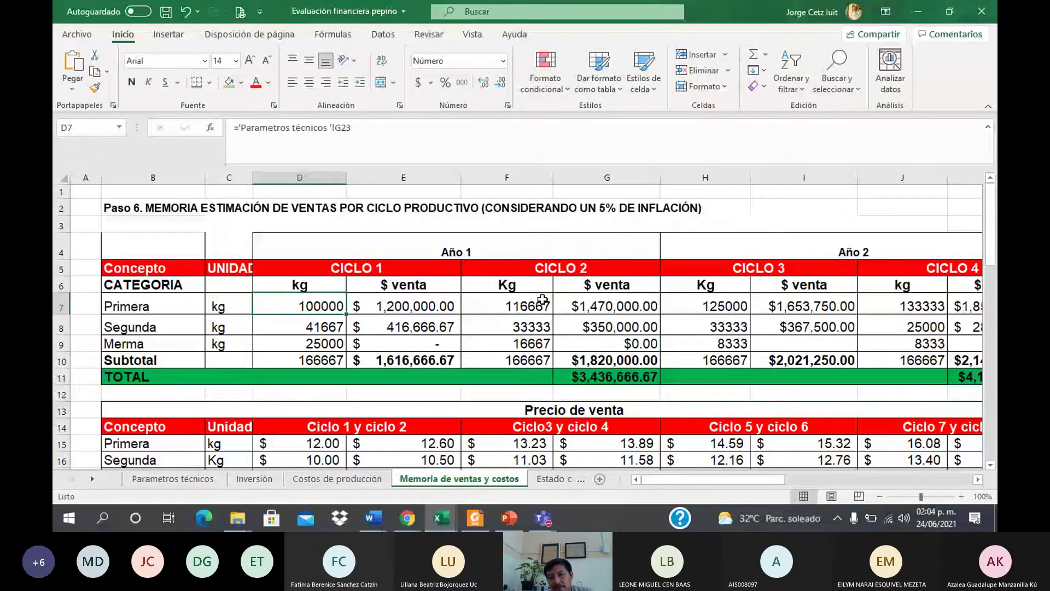
Review the Ciclo 1 sale prices for Primera, Segunda and Merma in the Precio de venta table
click(990, 466)
click(990, 466)
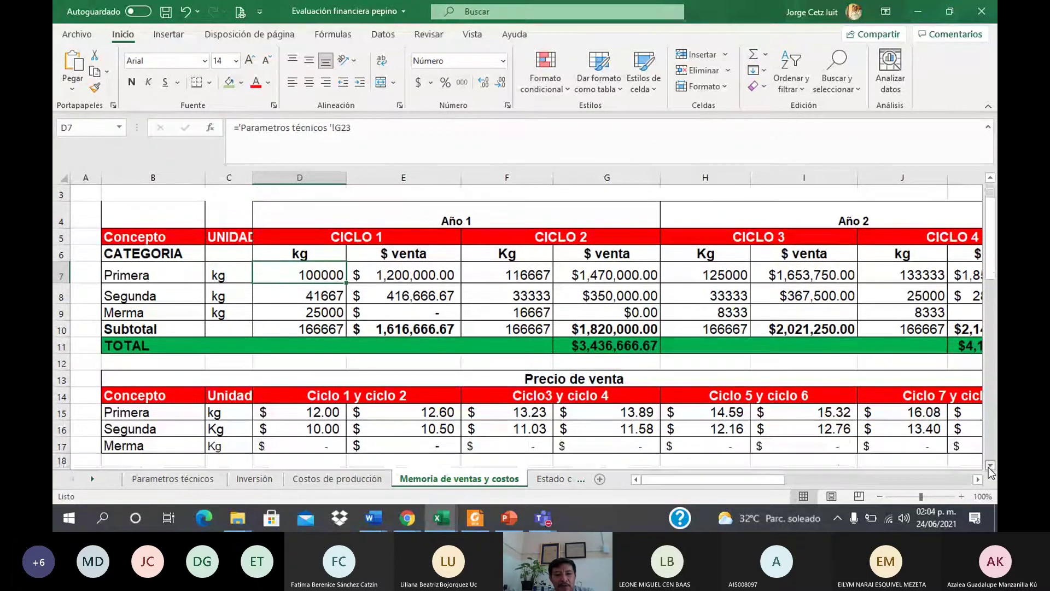
click(990, 466)
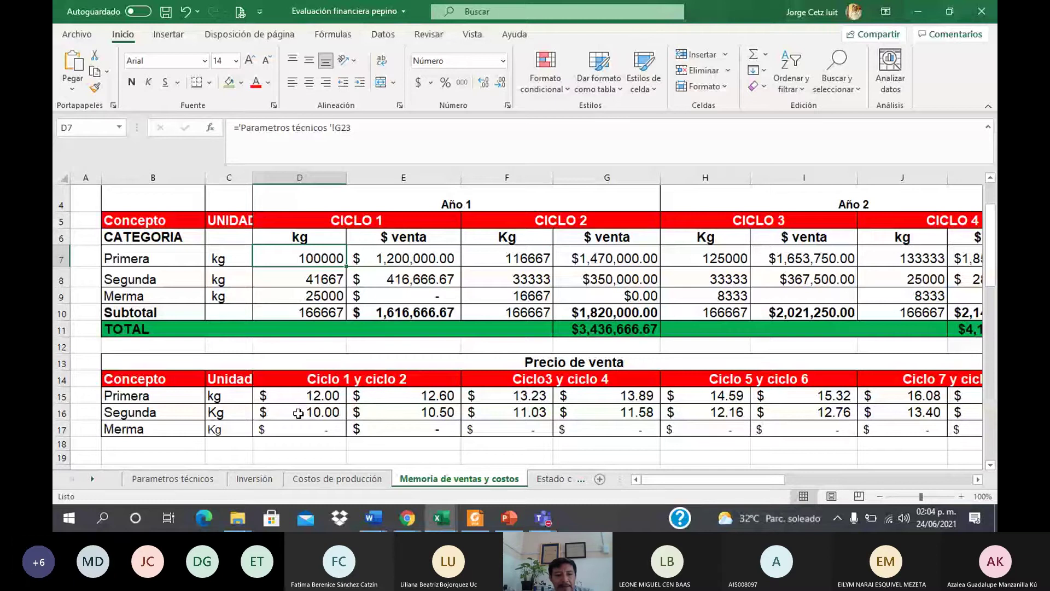
click(163, 397)
key(Right)
key(Right)
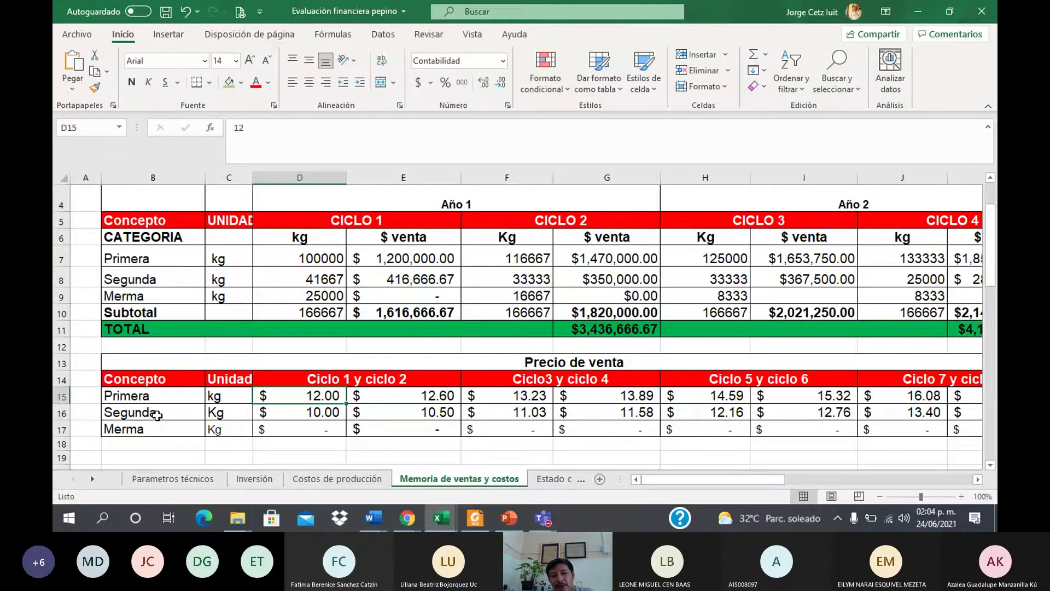
click(157, 414)
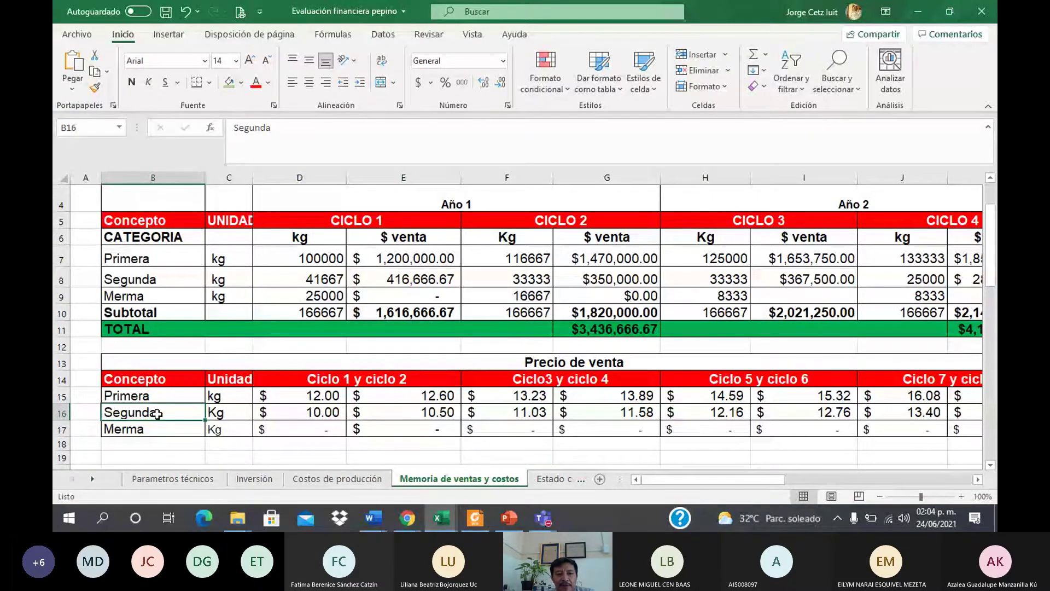
key(Right)
key(Right)
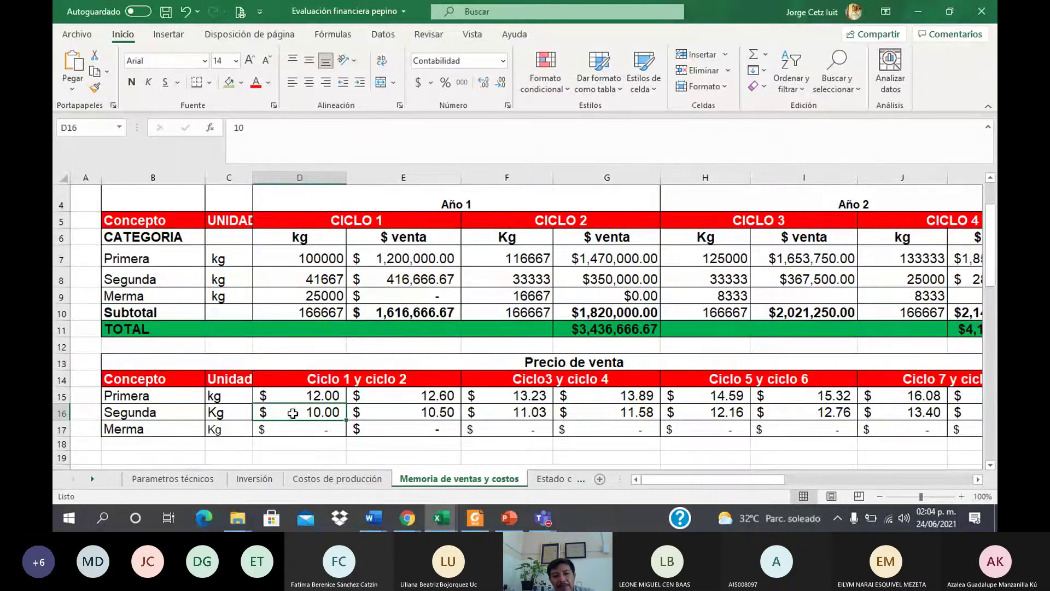
click(199, 432)
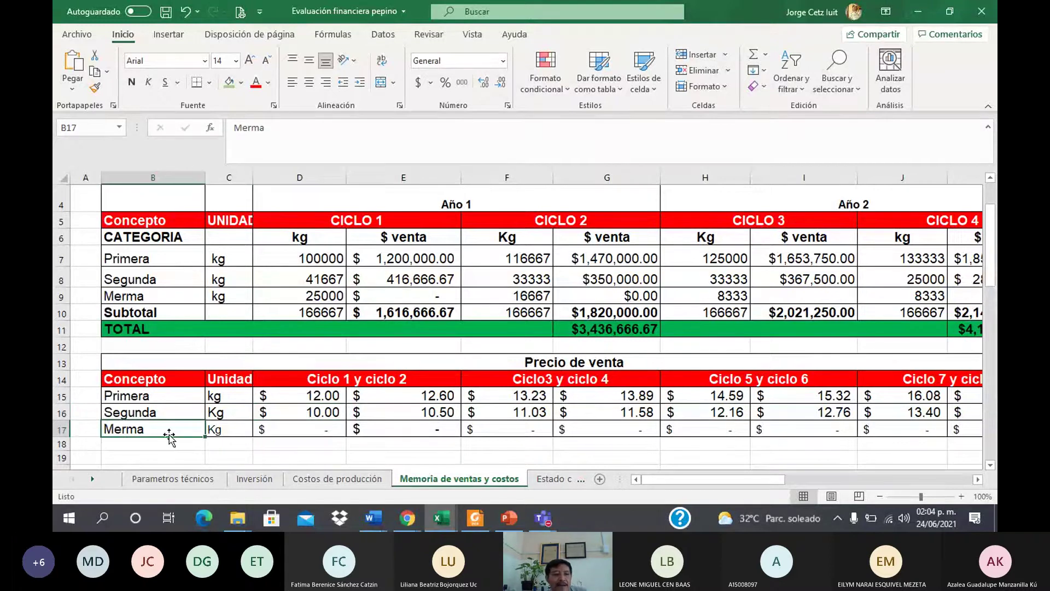
key(Right)
key(Right)
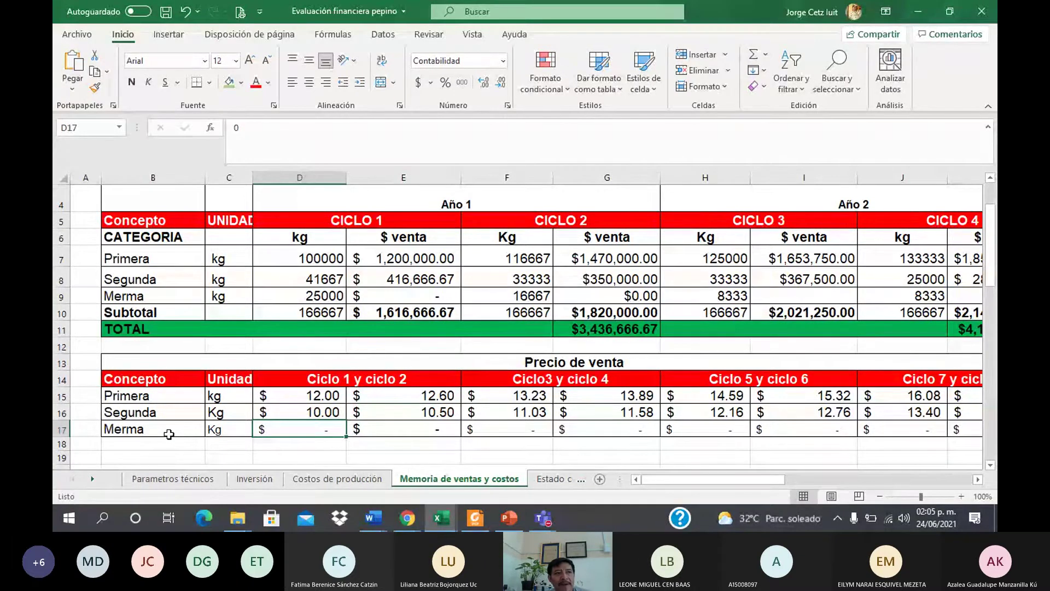
click(169, 431)
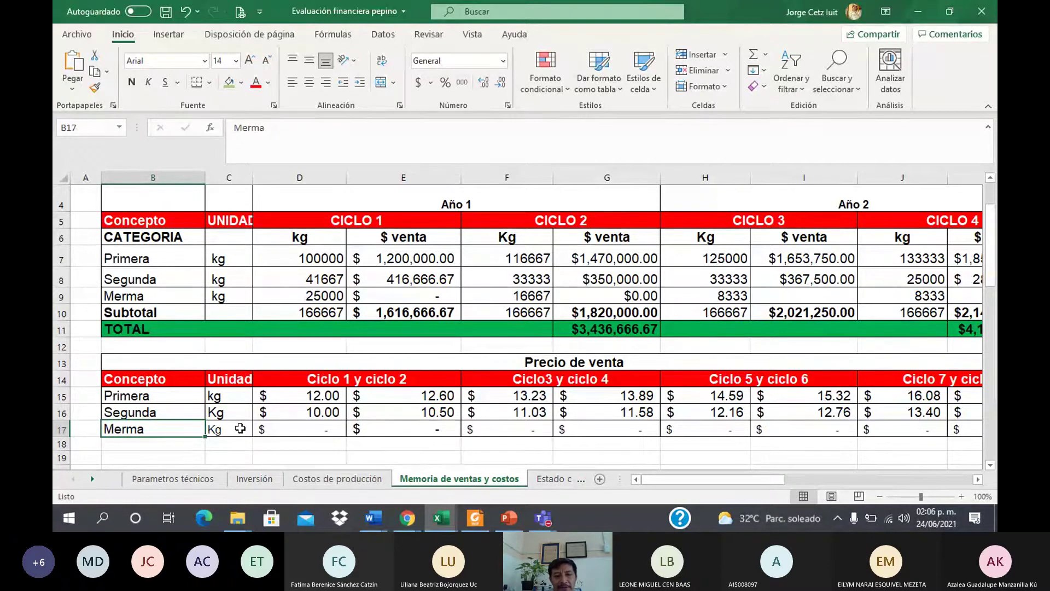
Enter the second-cycle Primera price in E15 as the first-cycle price plus 5% inflation, =D15*1.05
click(417, 396)
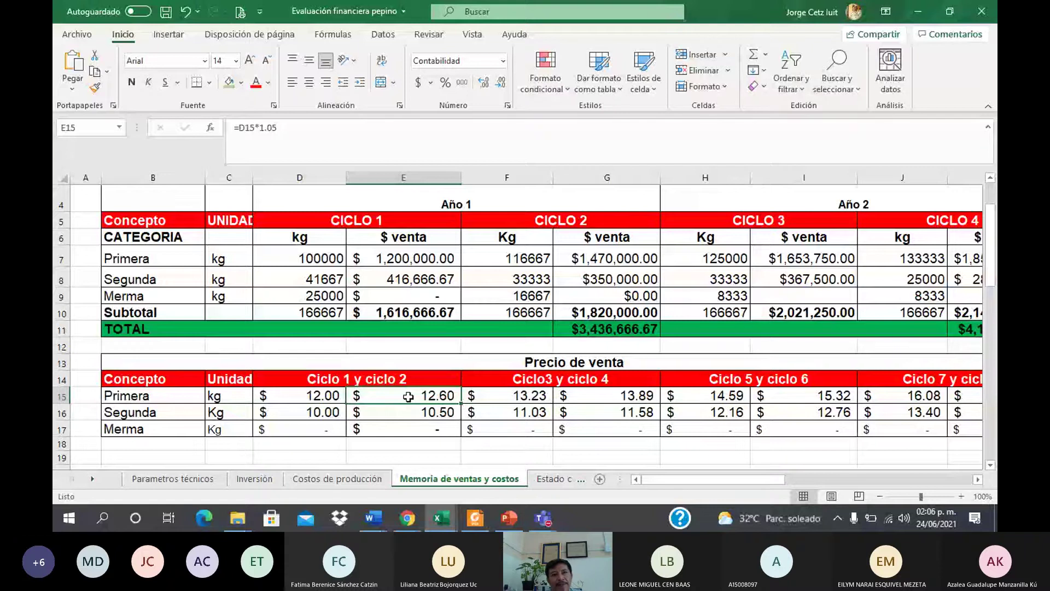
text(=)
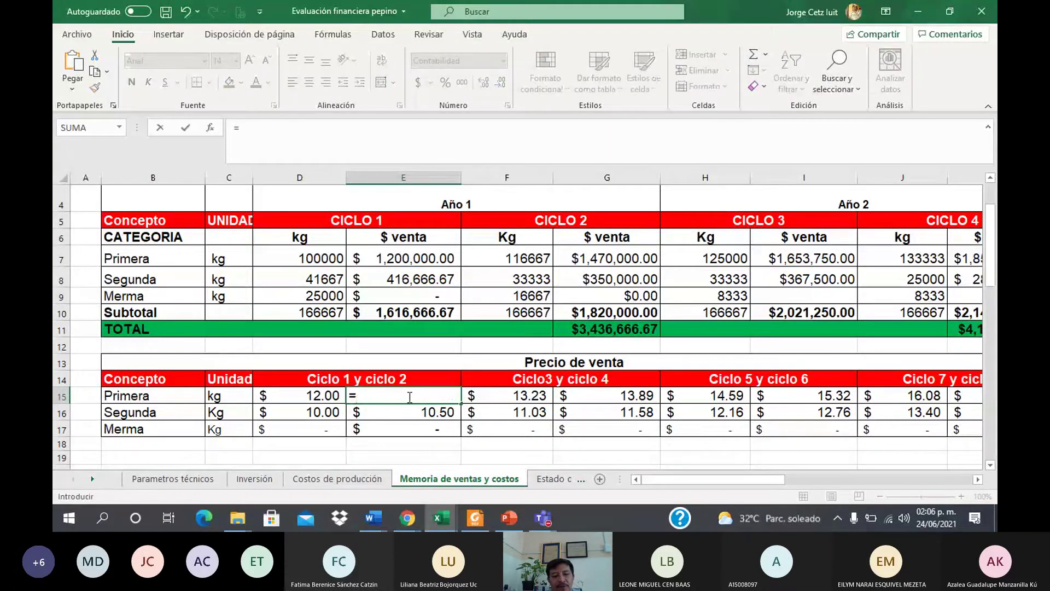
click(318, 395)
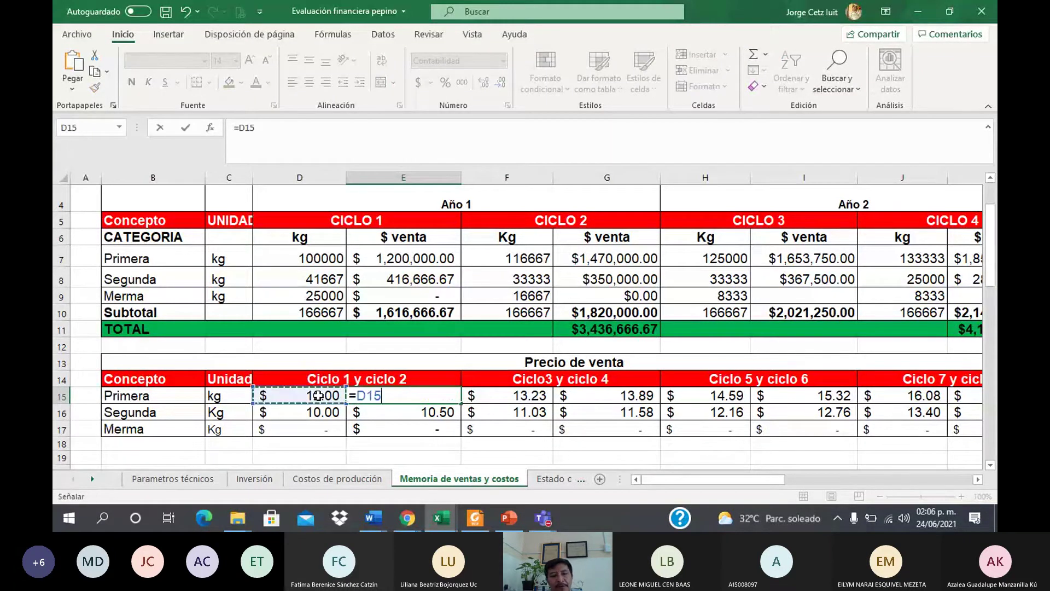
text(*)
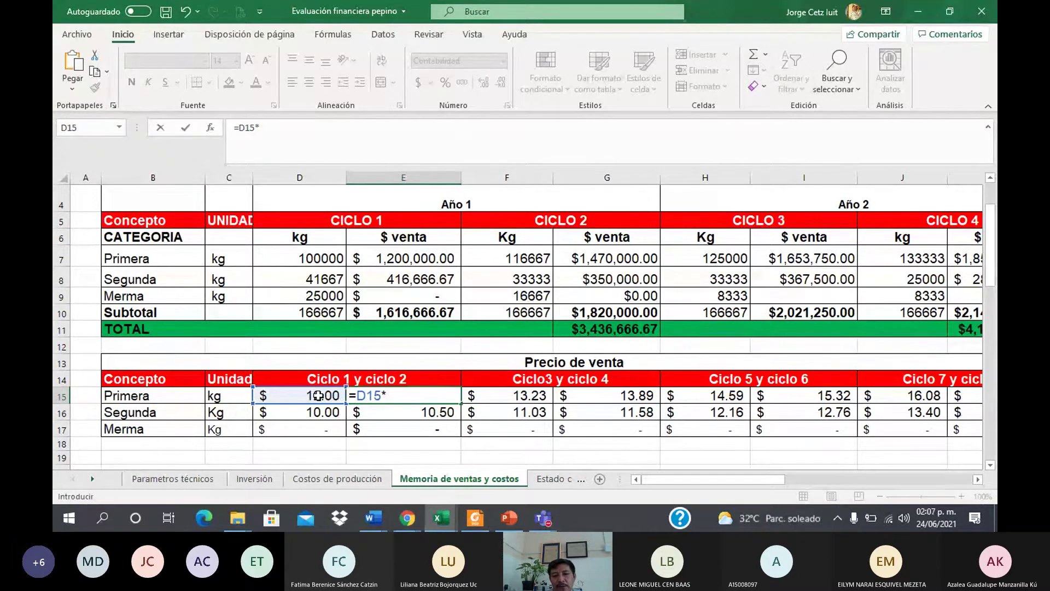
text(1.05)
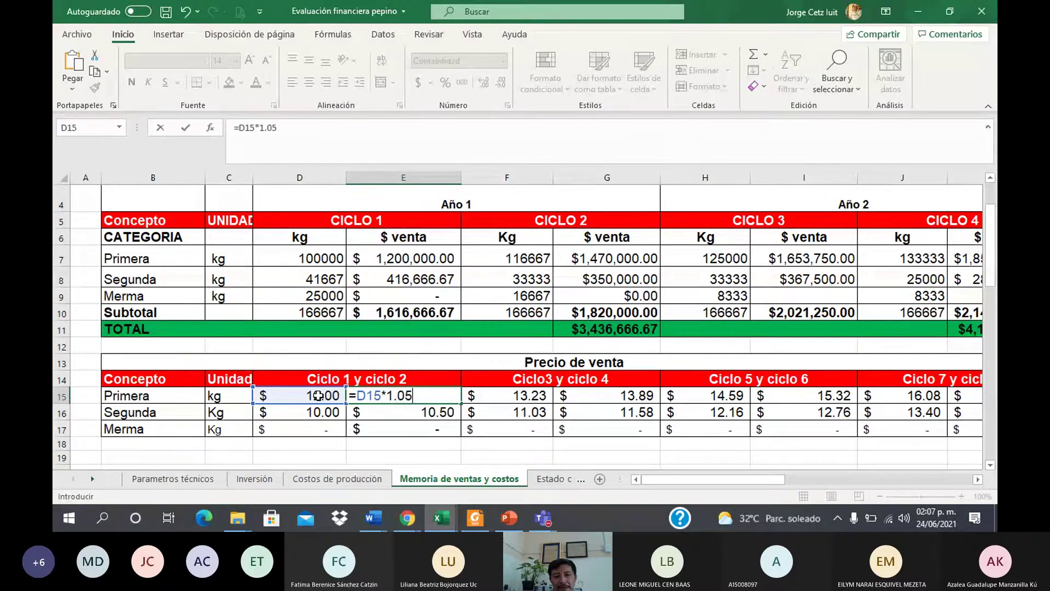
key(Return)
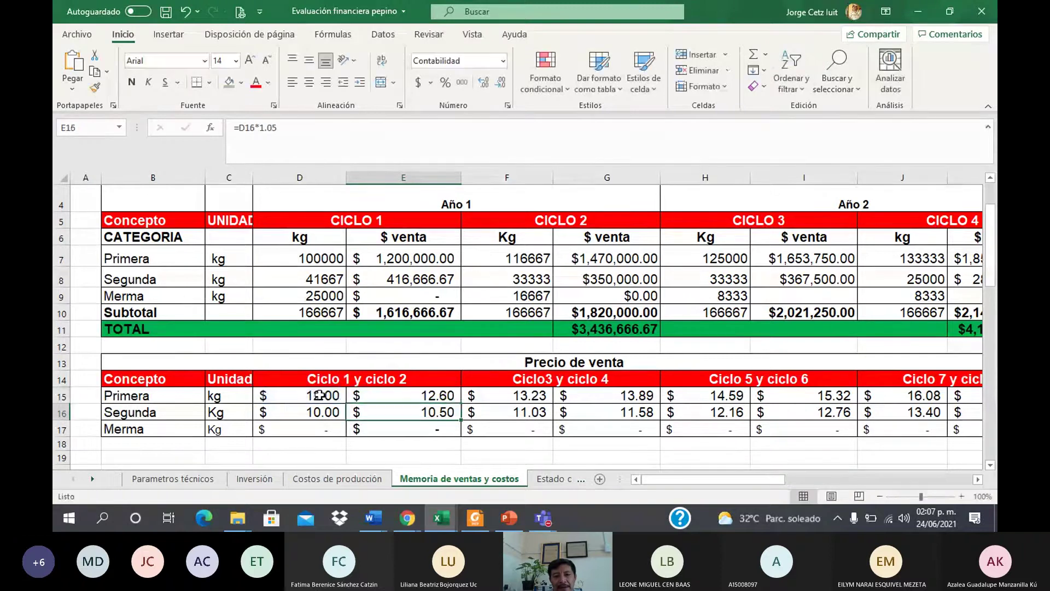
click(405, 394)
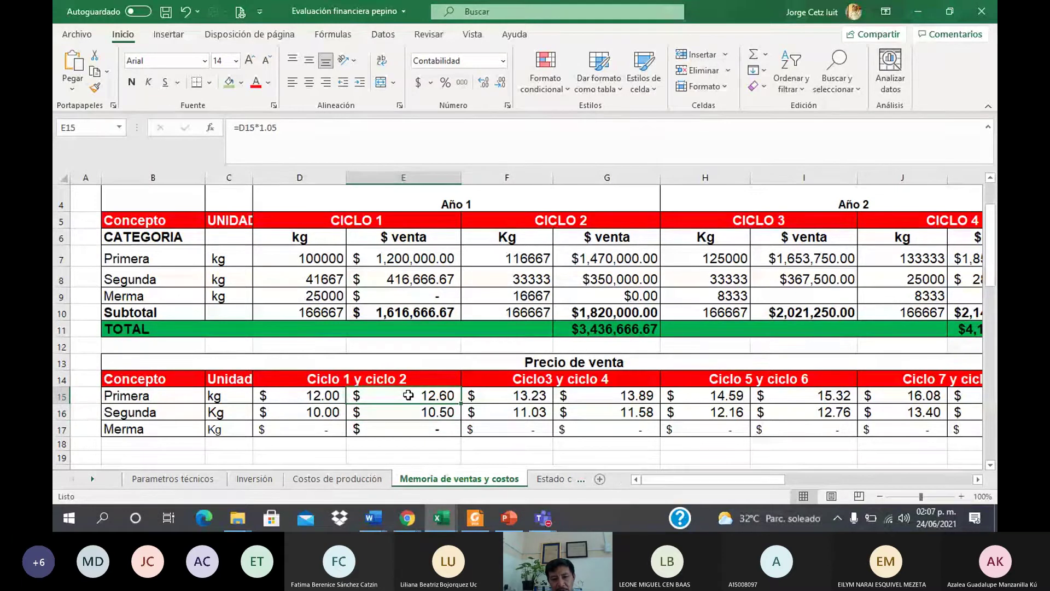
Clear the second-cycle Segunda price in E16 and refill it by copying the inflation formula from E15
click(429, 414)
key(Delete)
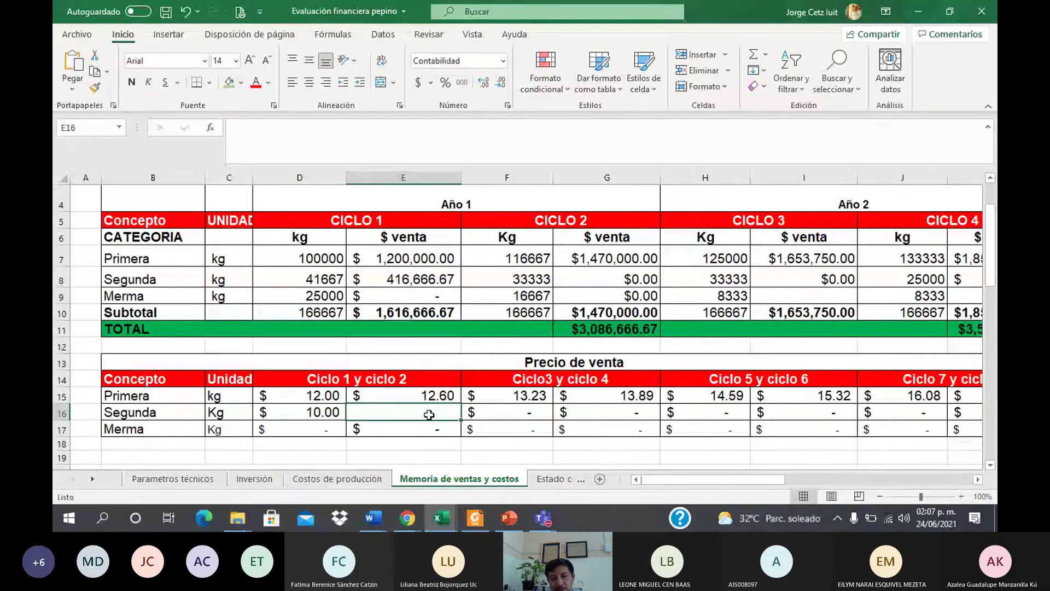
click(448, 394)
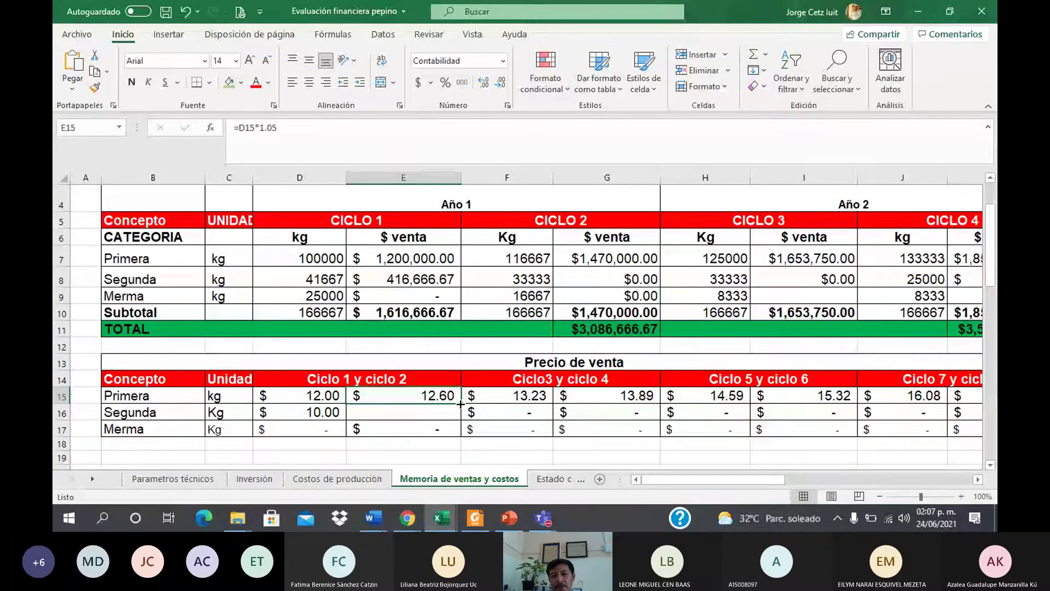
drag(461, 403, 444, 413)
click(444, 413)
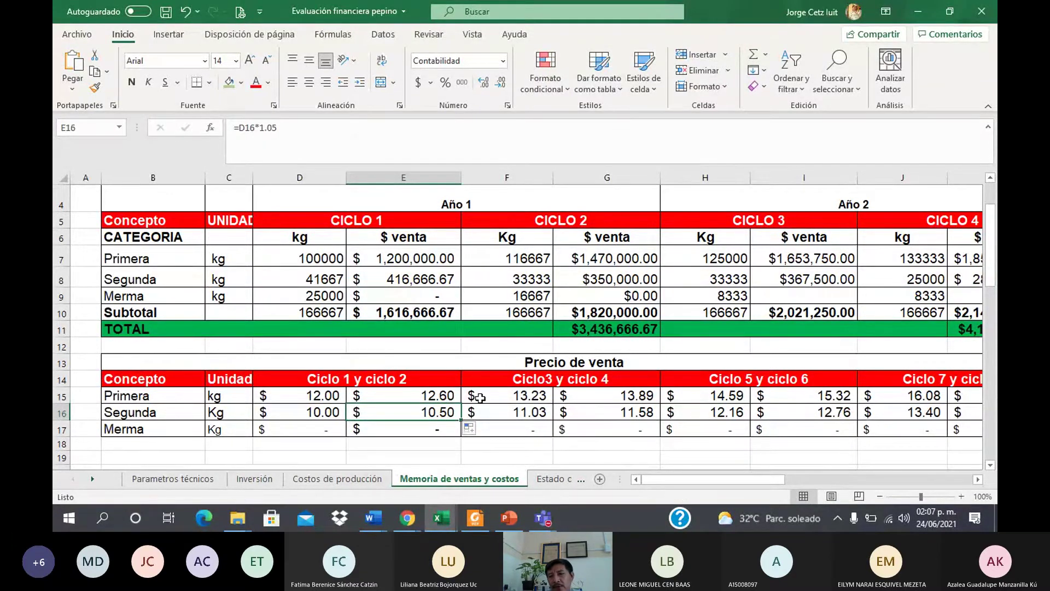
Examine the inflated sale prices across to Ciclo 9 y ciclo 10, including the formula in M16
drag(764, 479, 840, 477)
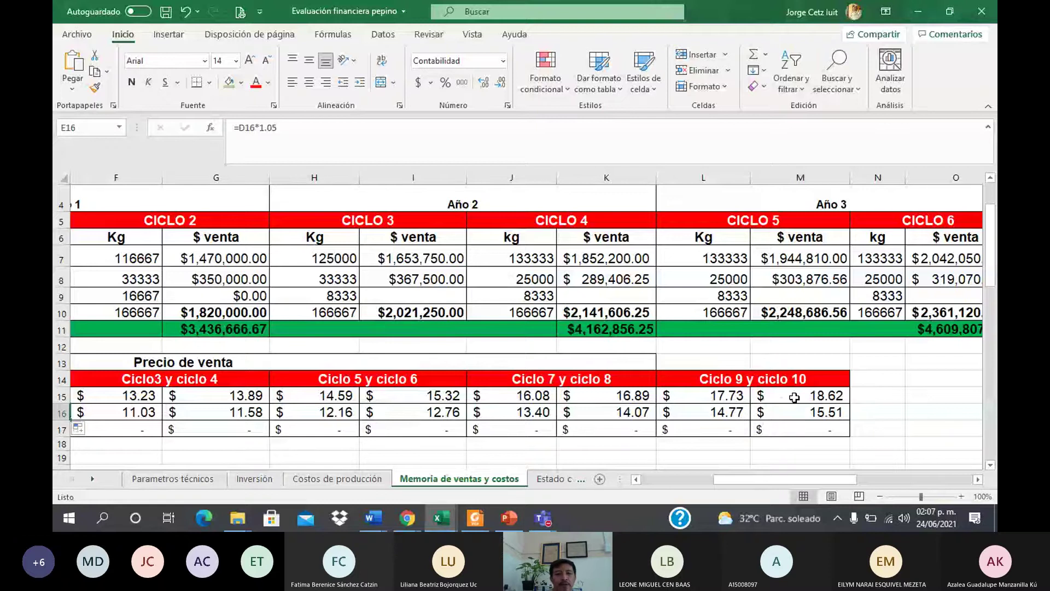
key(ctrl+Right)
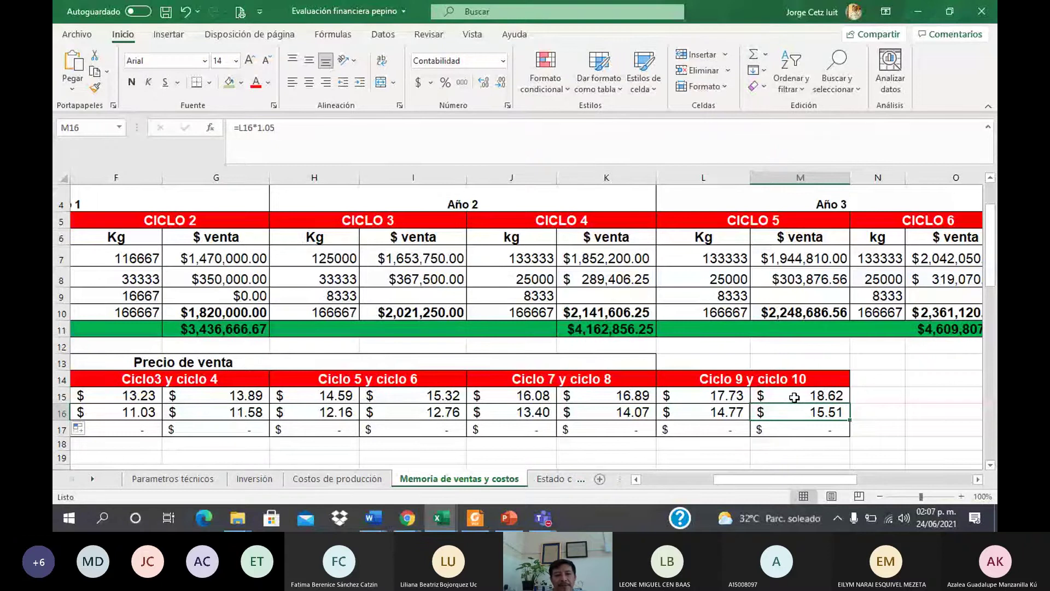
drag(760, 479, 688, 487)
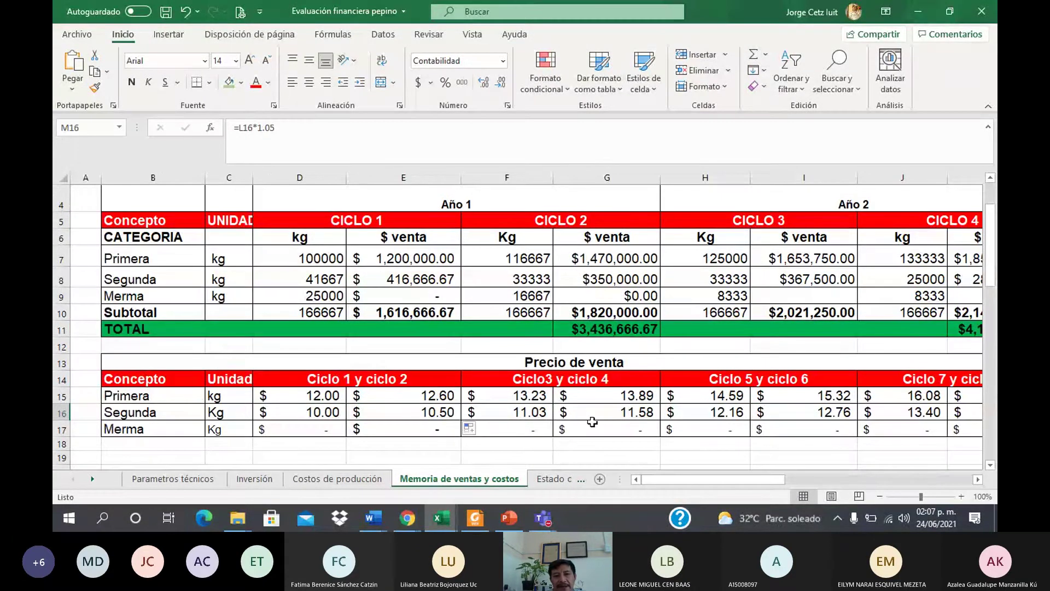
Re-enter the Ciclo 1 Primera sale amount in E7 as kilograms times price, =D7*D15, and check the Segunda formula in E8
click(376, 260)
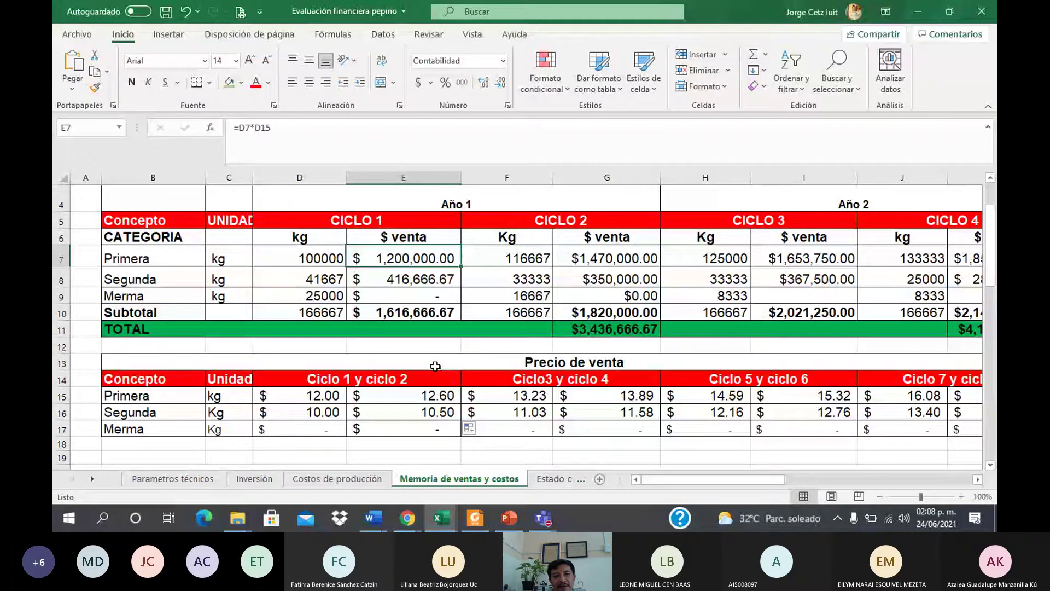
text(=)
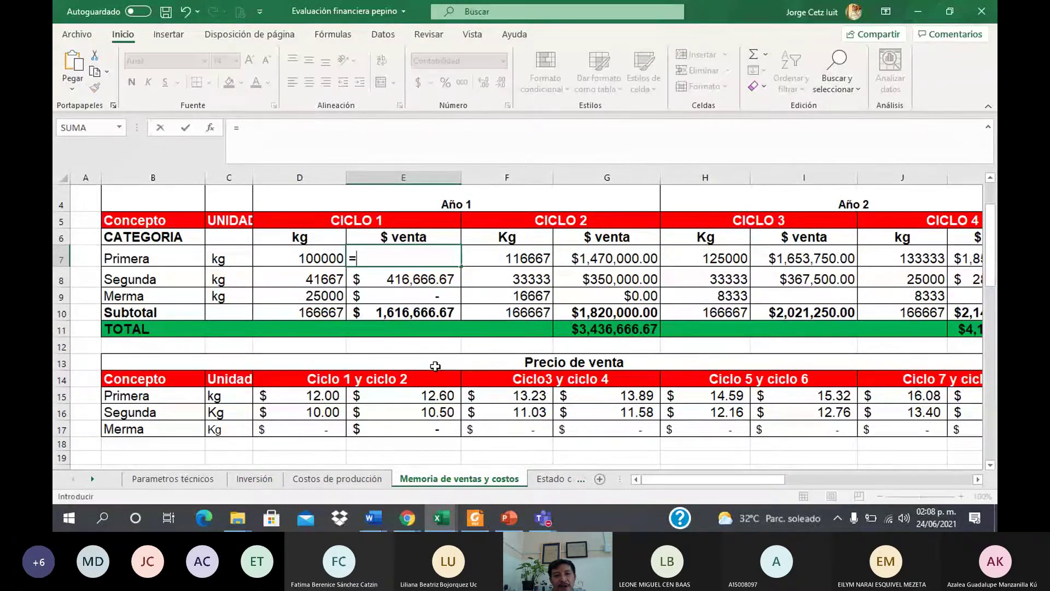
click(316, 256)
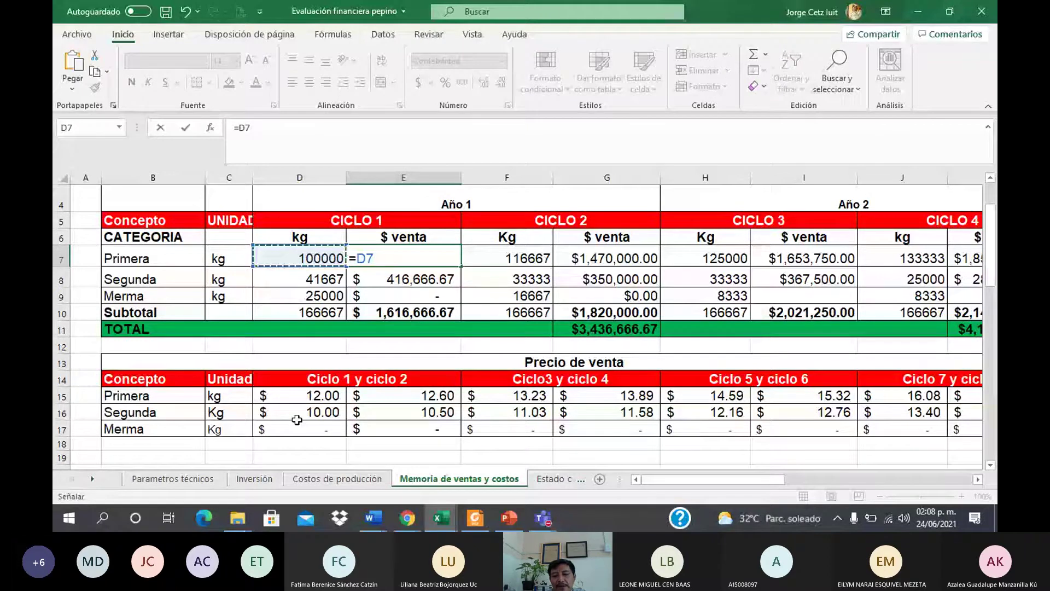
click(302, 396)
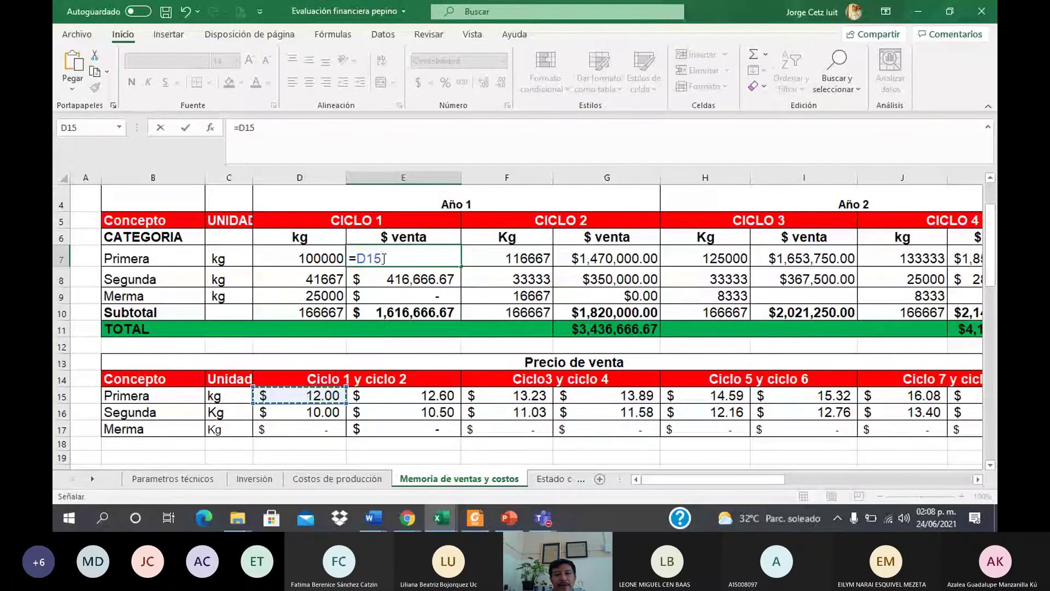
key(BackSpace)
key(BackSpace)
key(BackSpace)
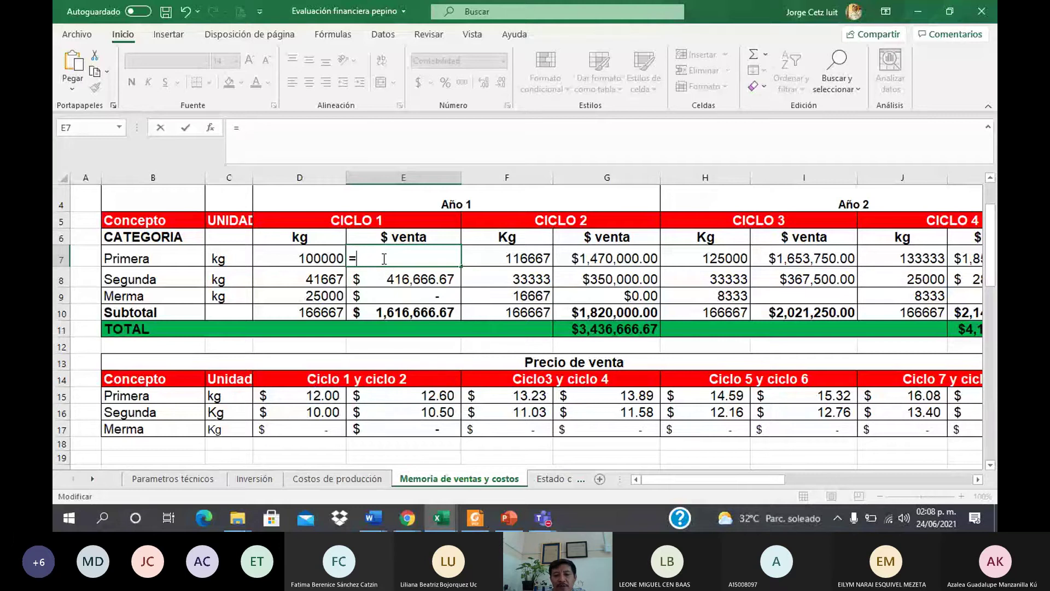
click(319, 256)
text(*)
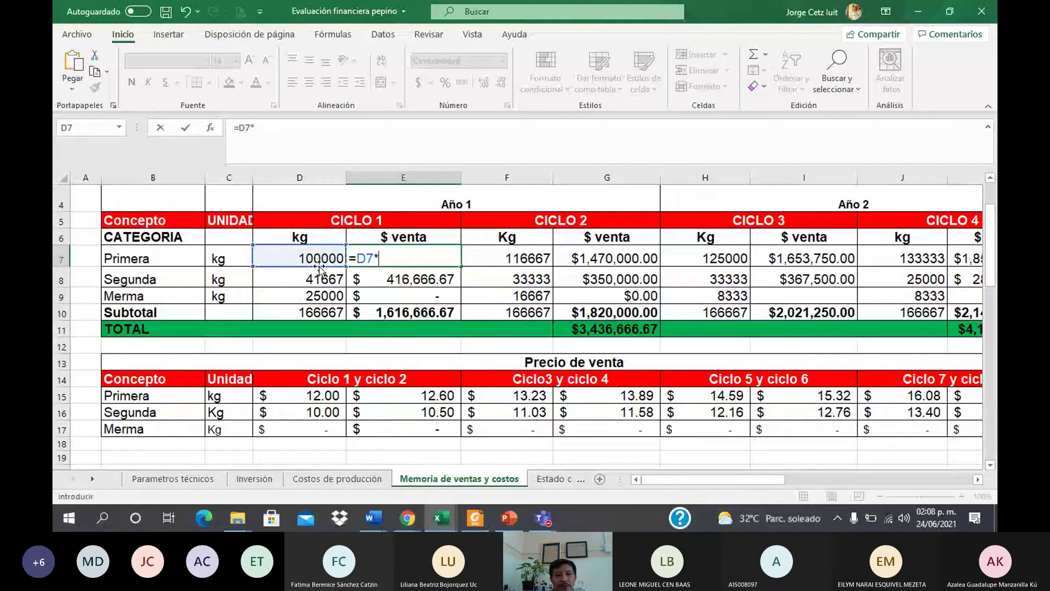
click(289, 396)
key(Return)
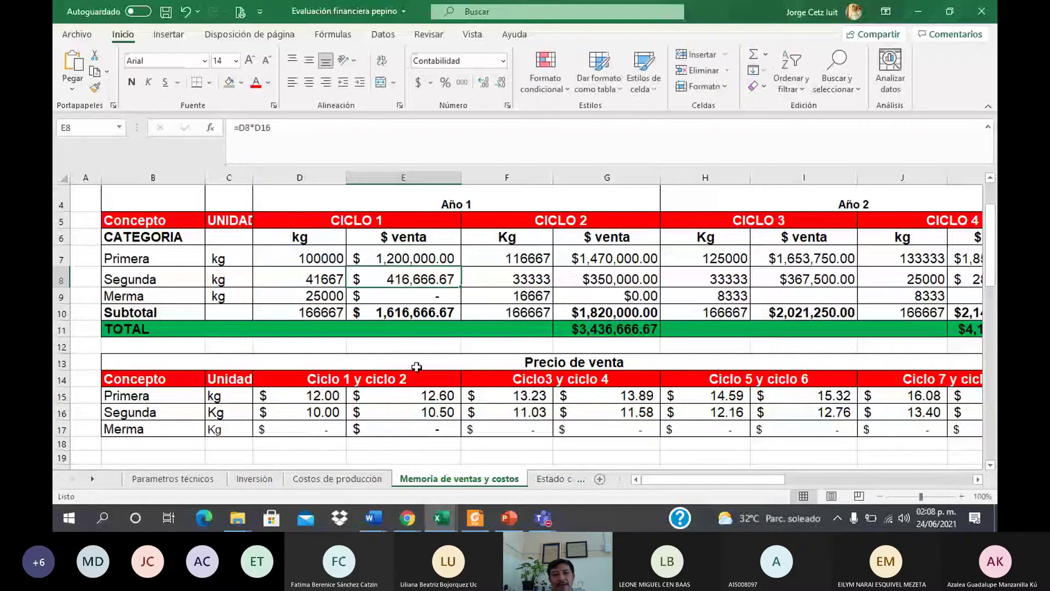
click(447, 256)
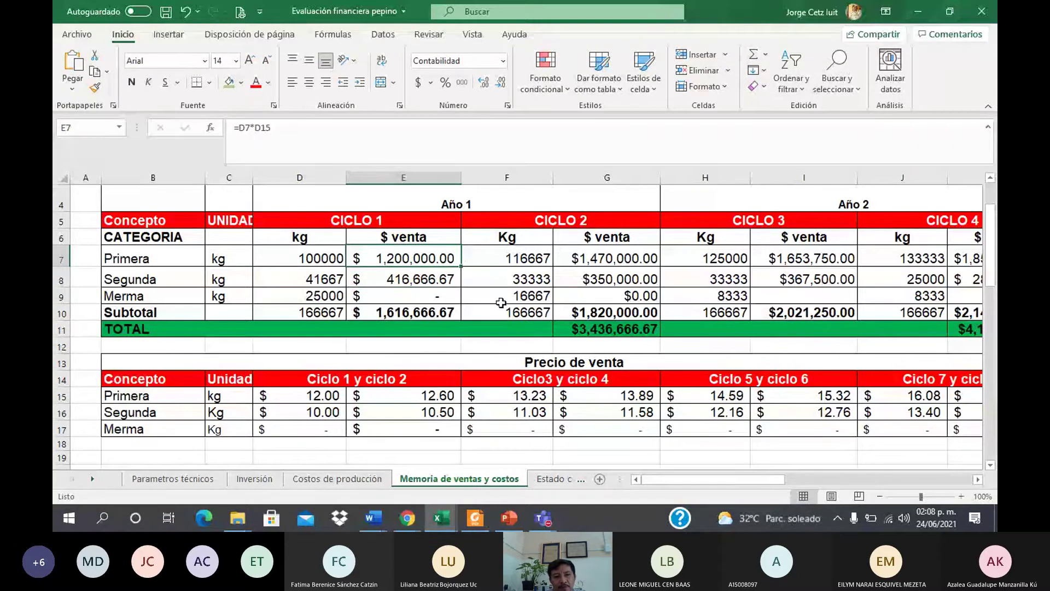
click(406, 279)
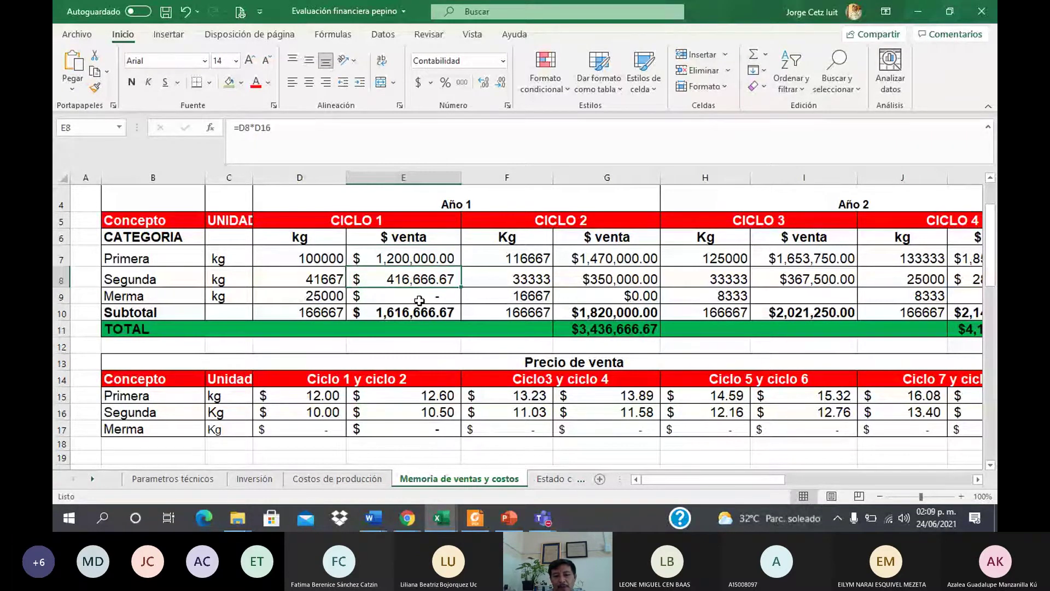
Re-enter the Ciclo 1 Segunda sale amount in E8 as kilograms times price, =D8*D16
text(=)
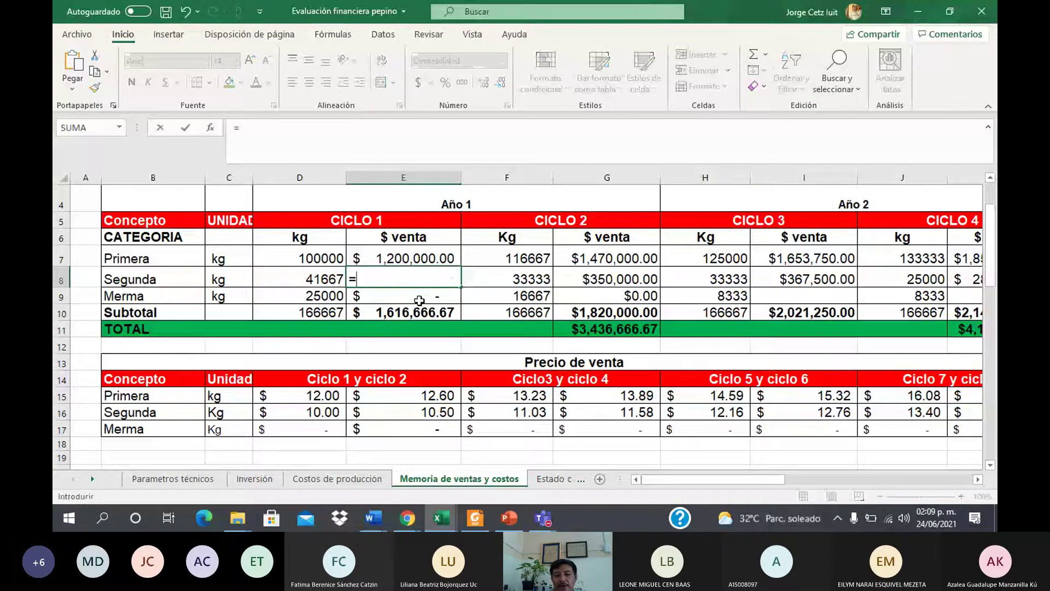
click(319, 279)
text(*)
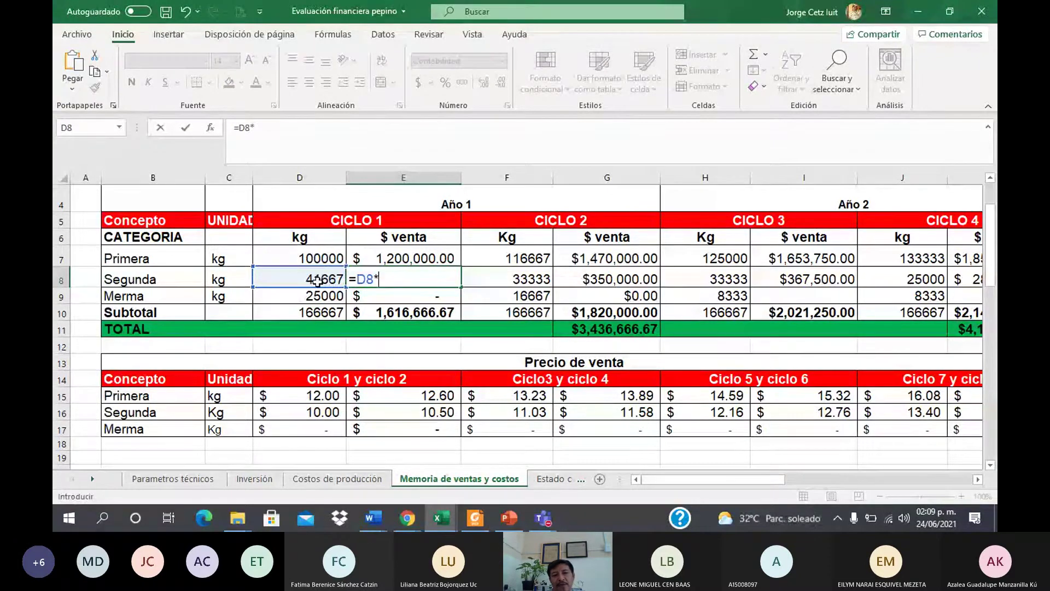
click(292, 413)
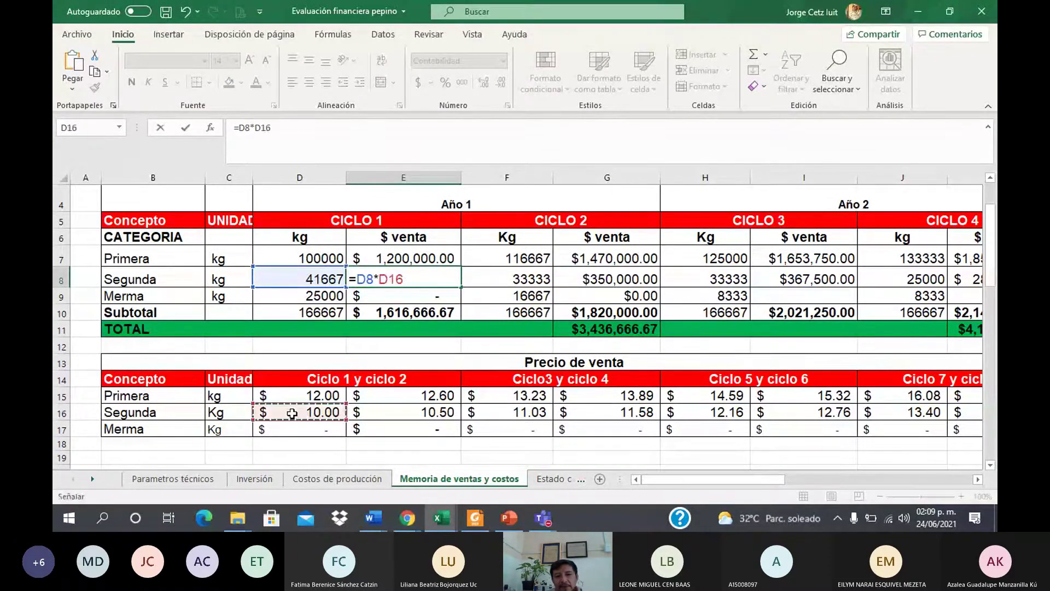
key(Return)
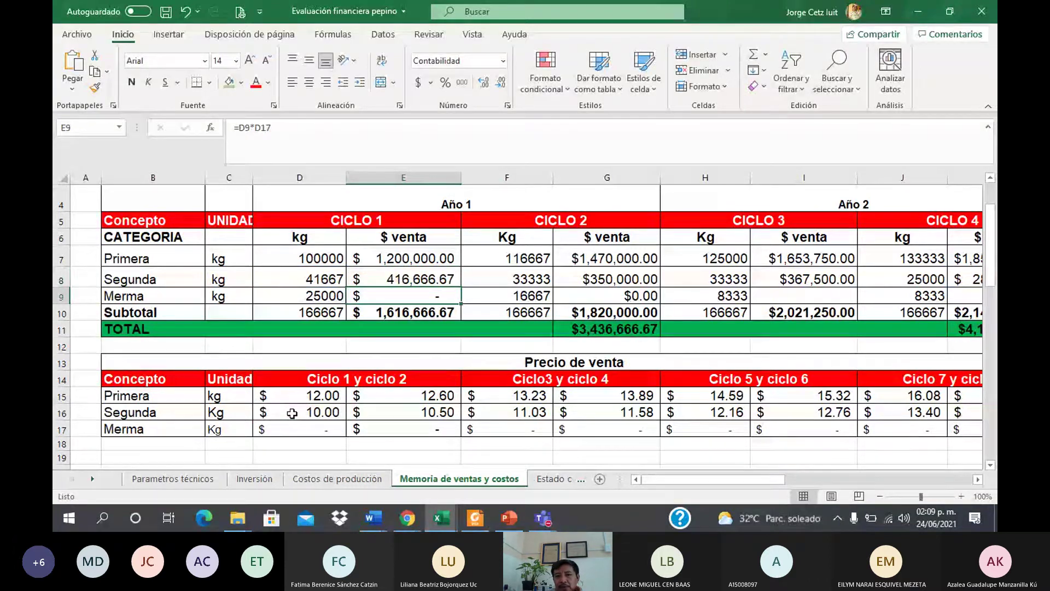
Examine the sale amounts, subtotals and yearly totals for every cycle through Ciclo 10 in Año 5
click(977, 479)
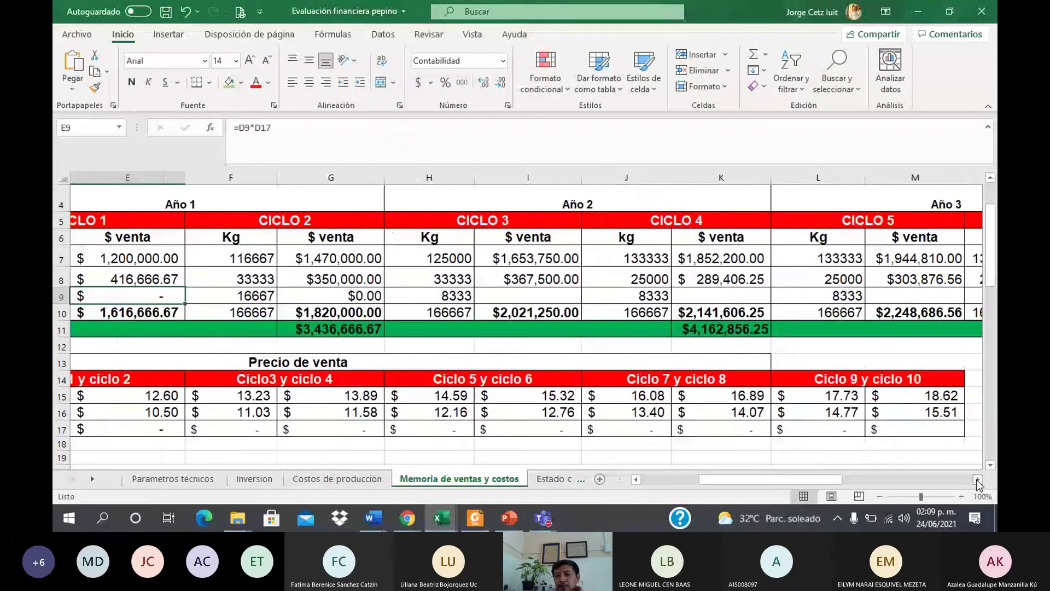
click(977, 480)
click(976, 480)
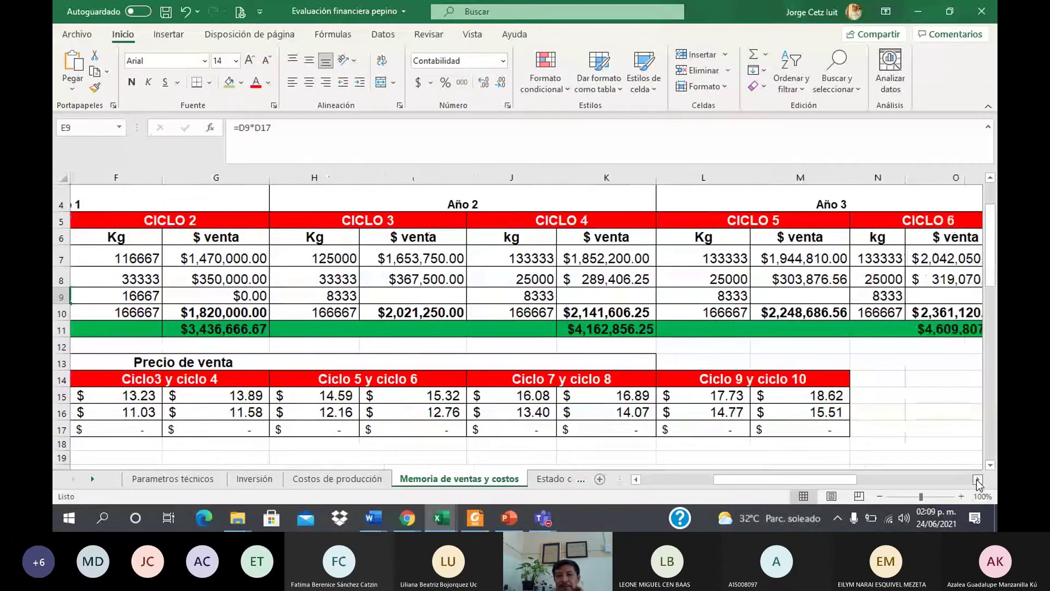
click(978, 480)
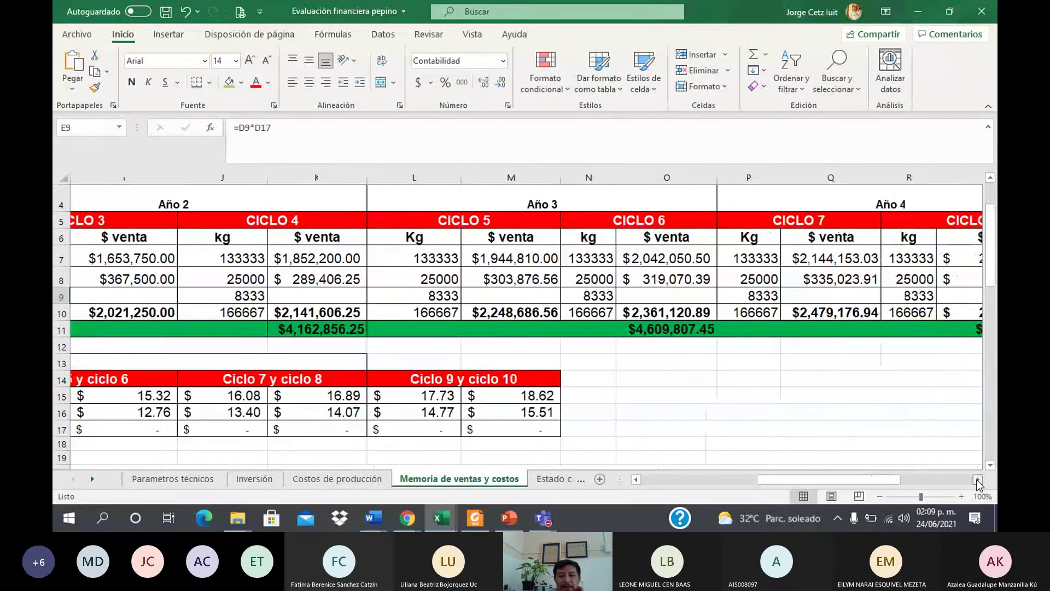
click(977, 481)
click(977, 480)
click(977, 480)
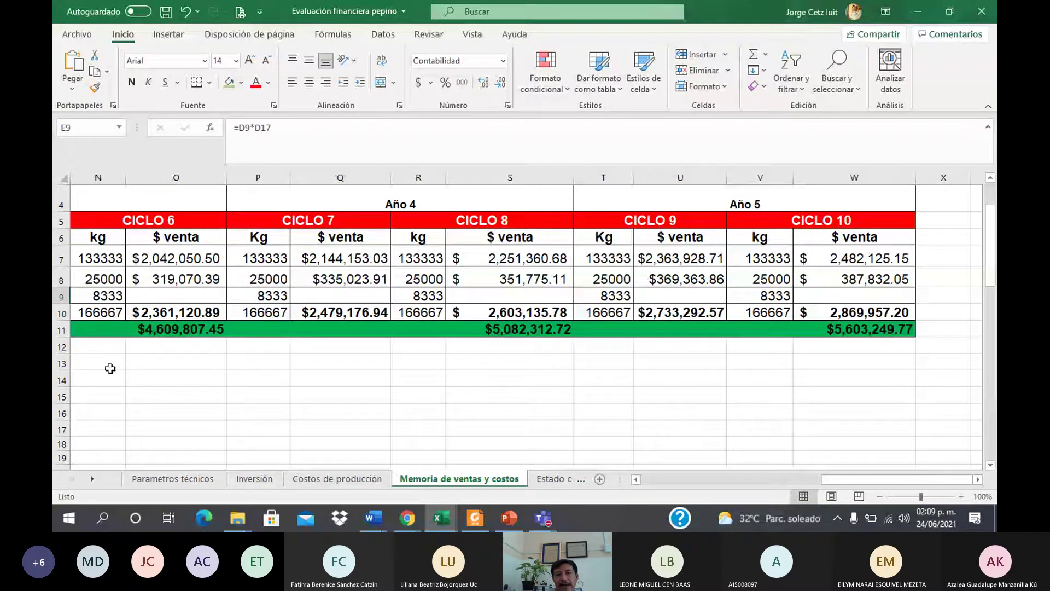
drag(884, 474, 704, 477)
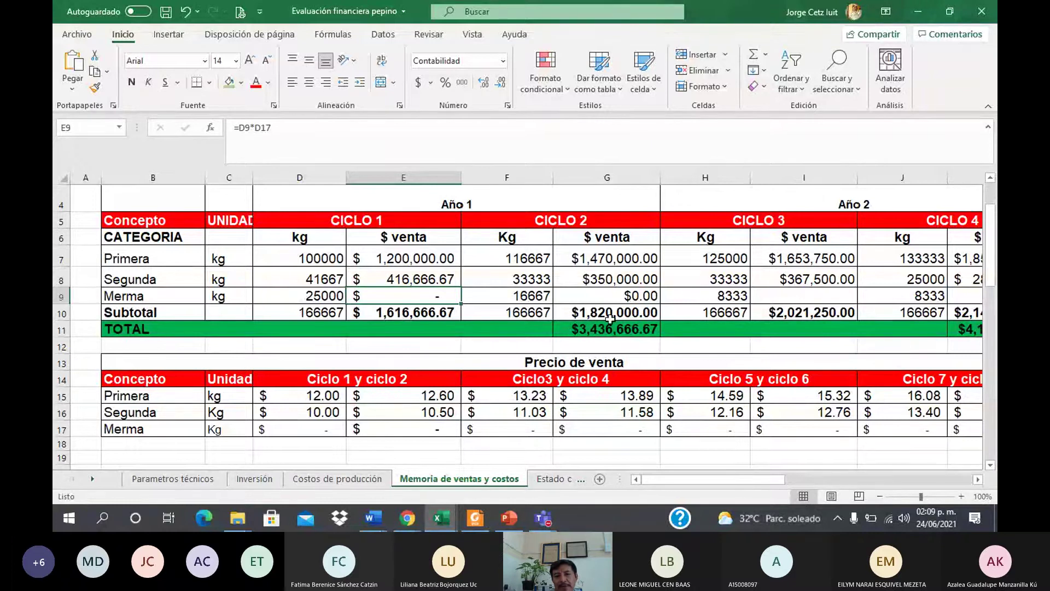
Check the Año 1 total formula in G11 and the Ciclo 1 Primera sale formula in E7
click(587, 334)
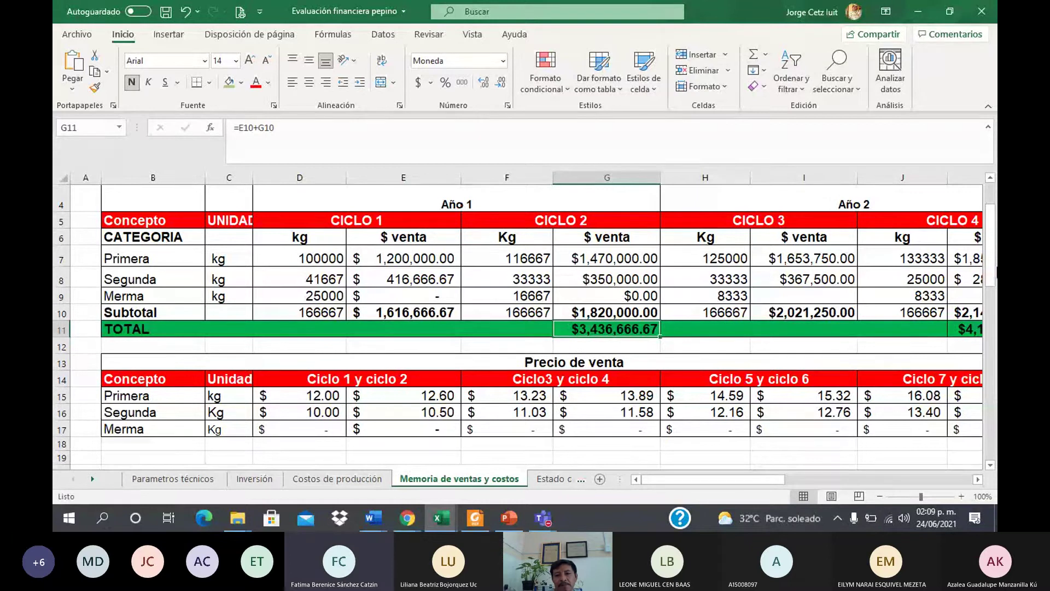
mouse_move(992, 268)
mouse_down()
mouse_move(993, 301)
mouse_move(994, 273)
mouse_up()
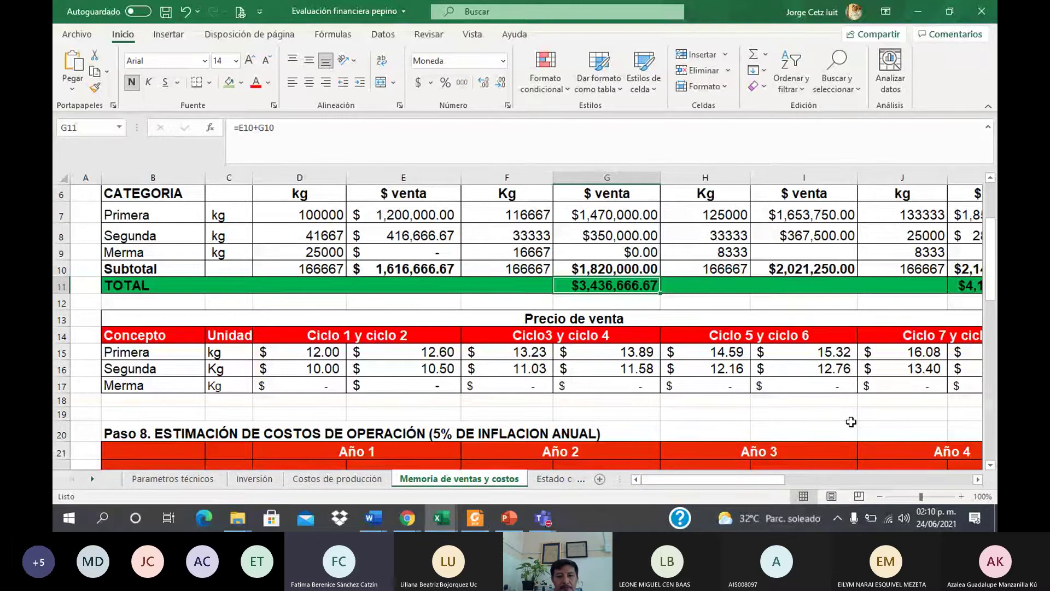
click(393, 215)
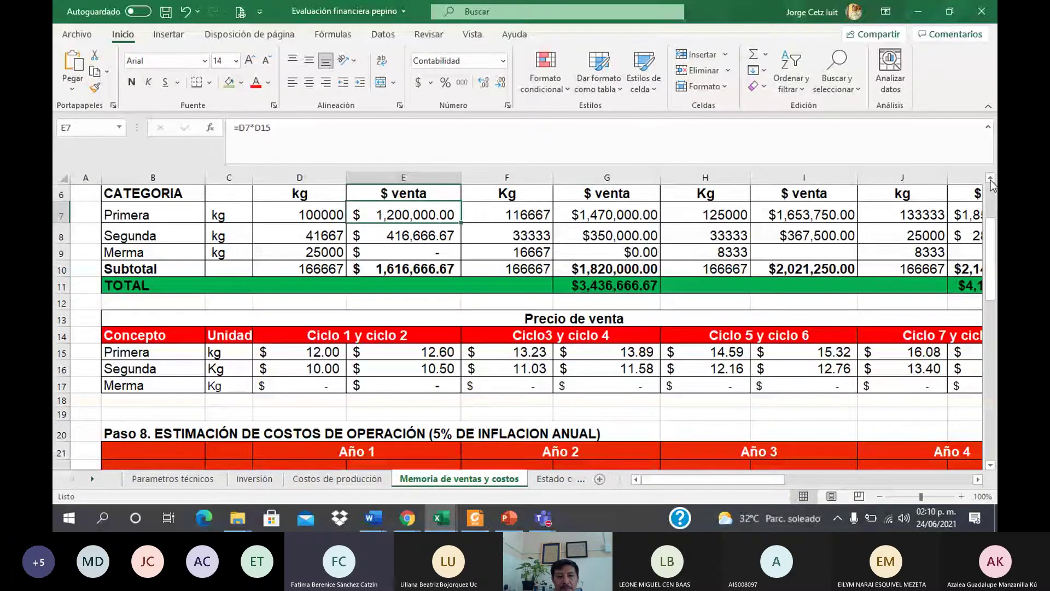
scroll(471, 275, up, 1)
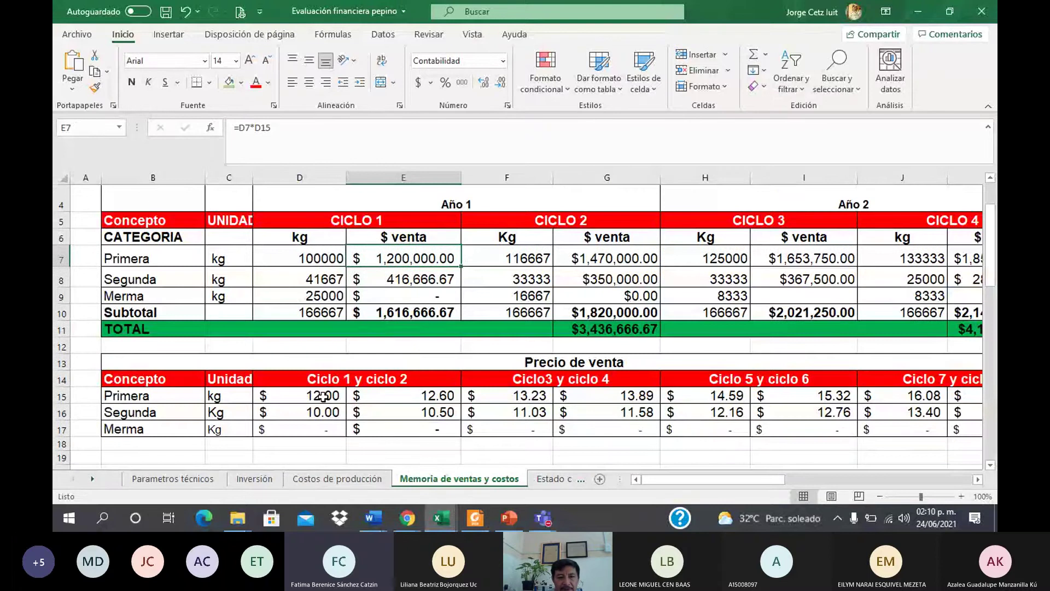
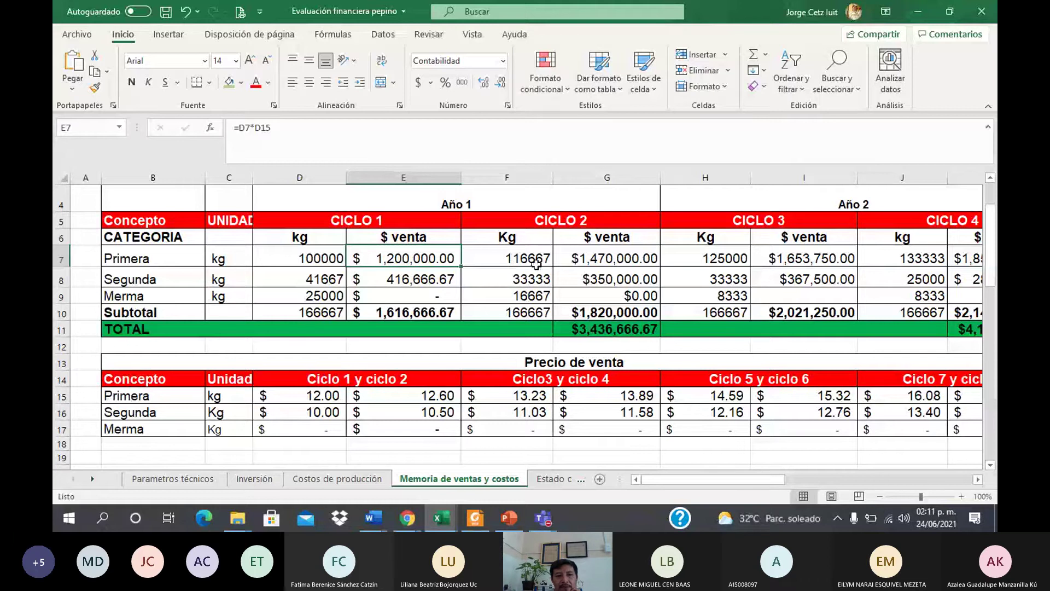
Check the ciclo 2 Primera kilograms formula on the Parametros técnicos sheet, then the Ciclo 1 Primera kilograms, price and sale cells on Memoria de ventas y costos
click(189, 481)
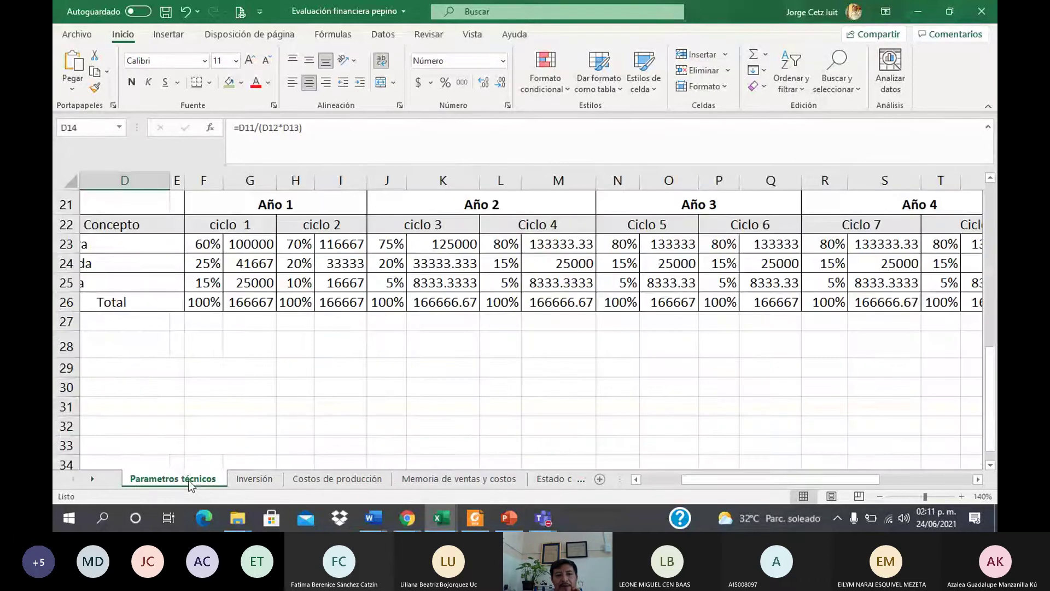
click(327, 244)
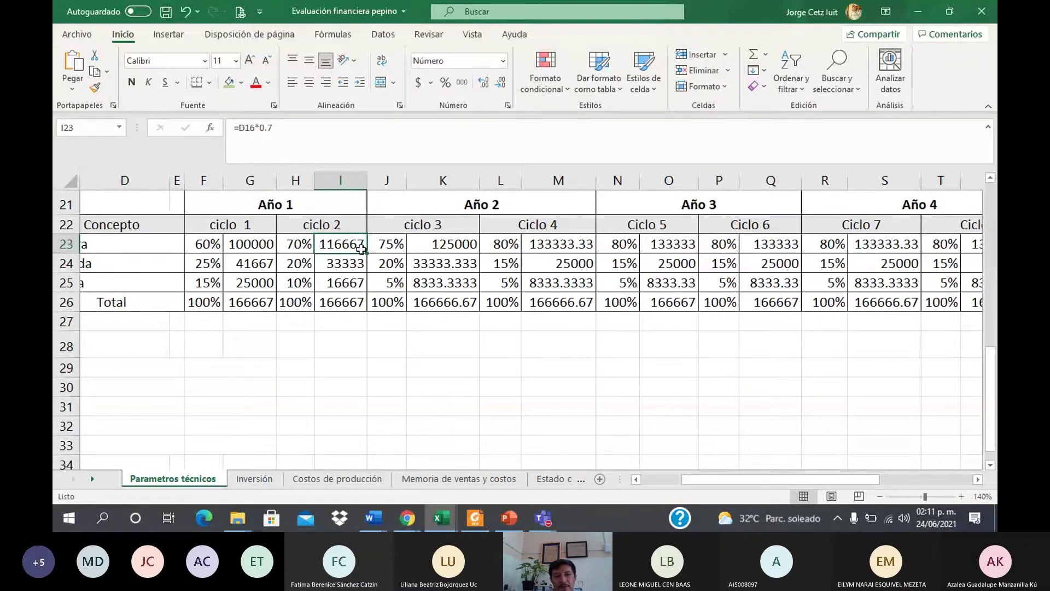
click(355, 478)
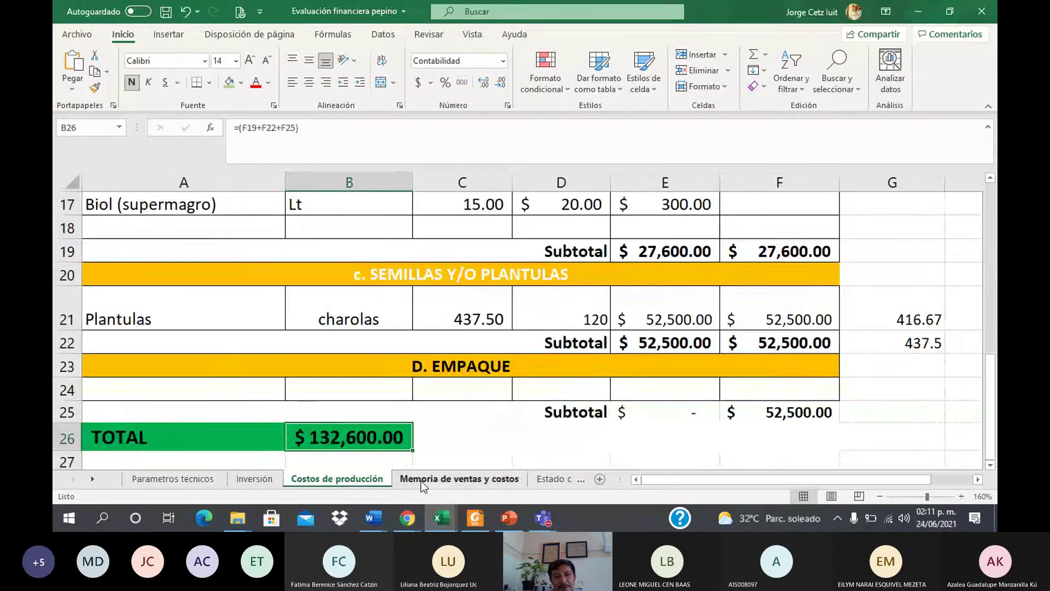
click(421, 481)
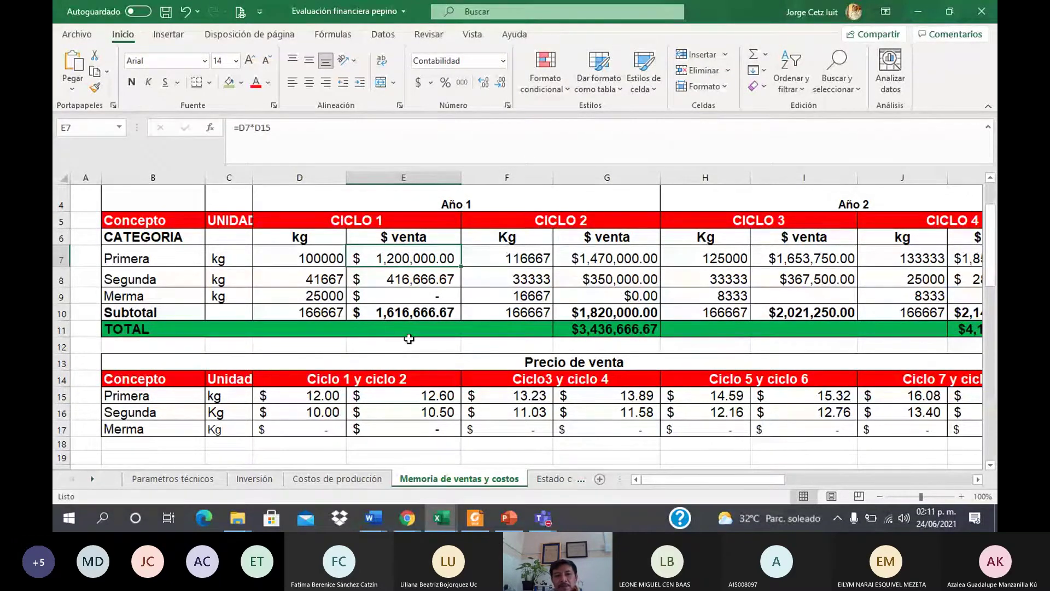
click(318, 258)
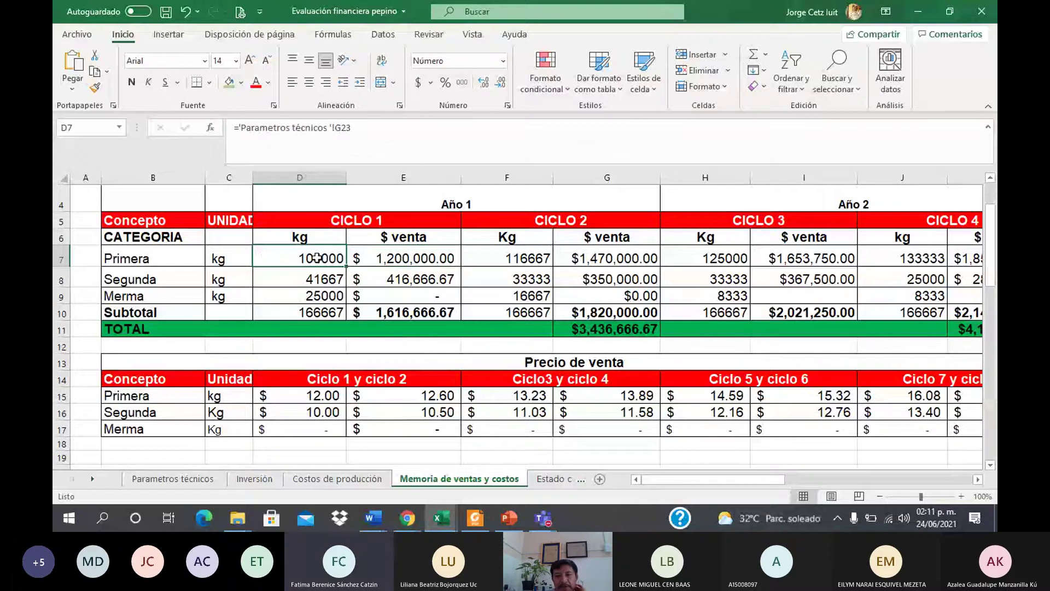
click(293, 396)
click(416, 260)
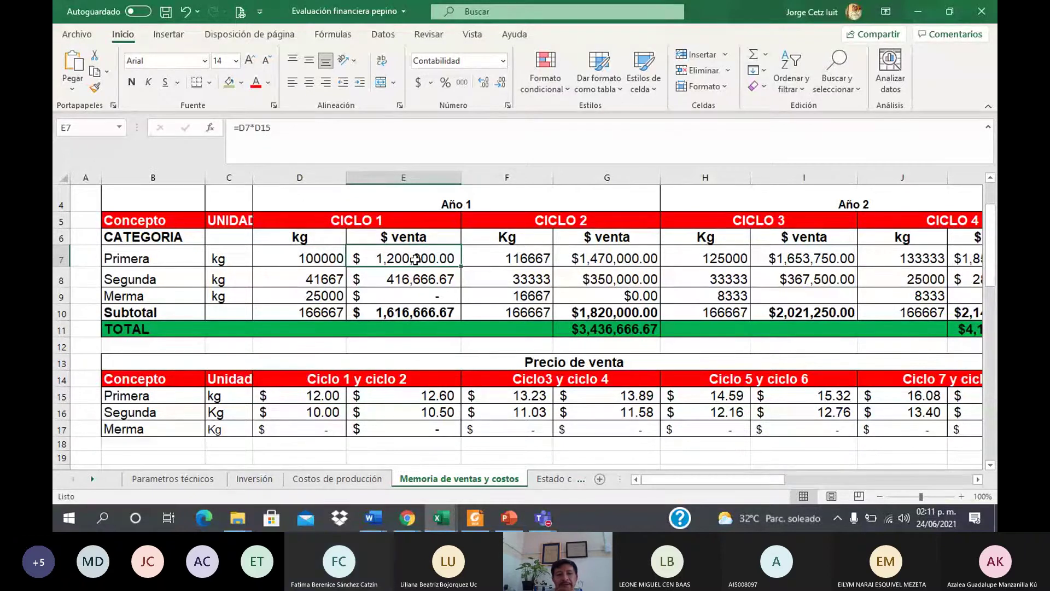
Examine the Paso 8 operating cost estimate below the sale prices, including its fixed costs per cycle
click(990, 465)
click(990, 465)
click(990, 465)
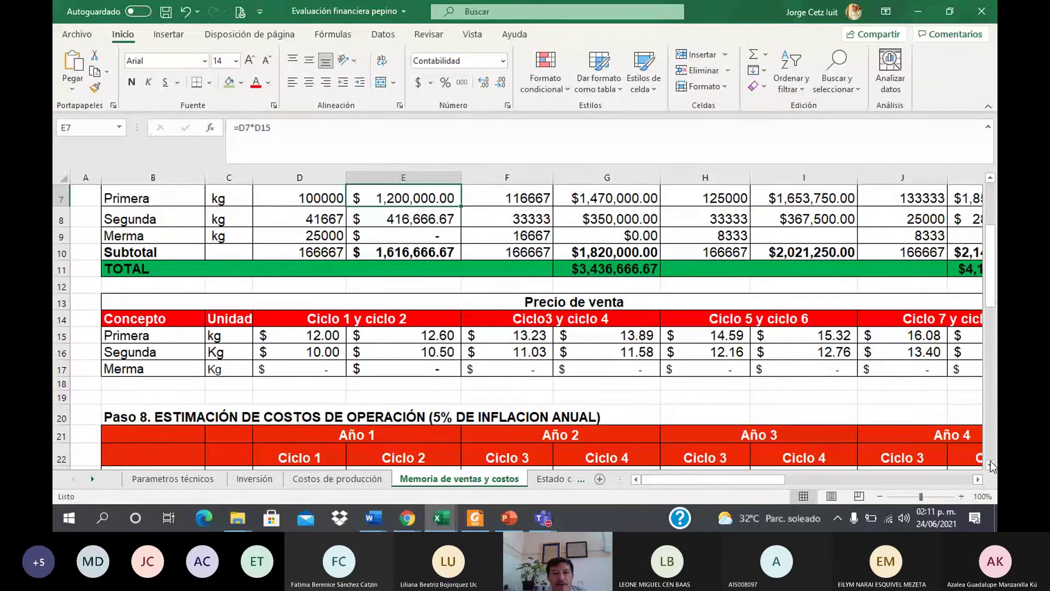
click(990, 465)
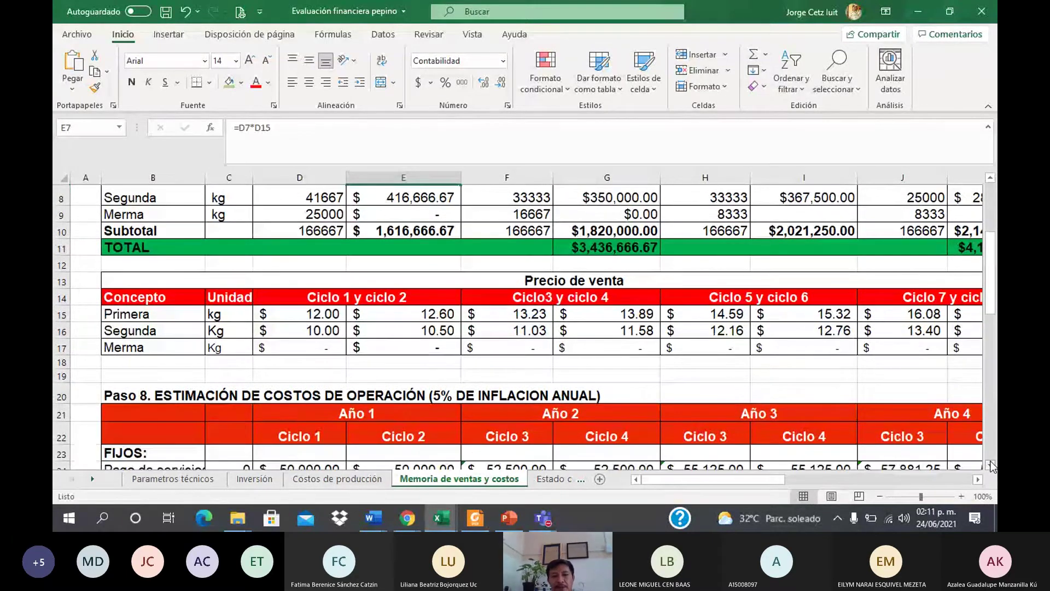
click(991, 465)
click(991, 465)
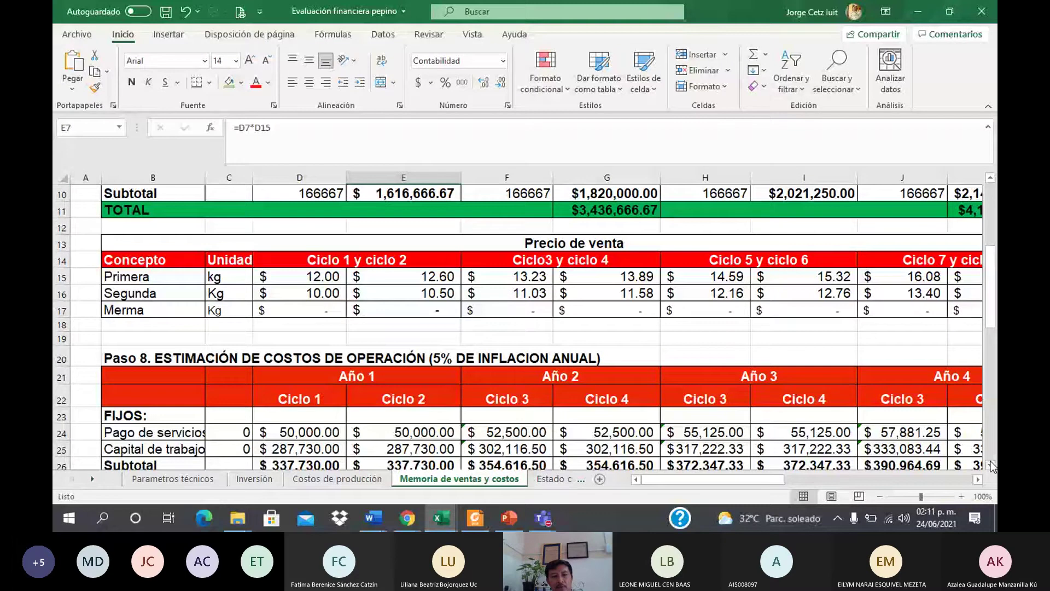
click(991, 465)
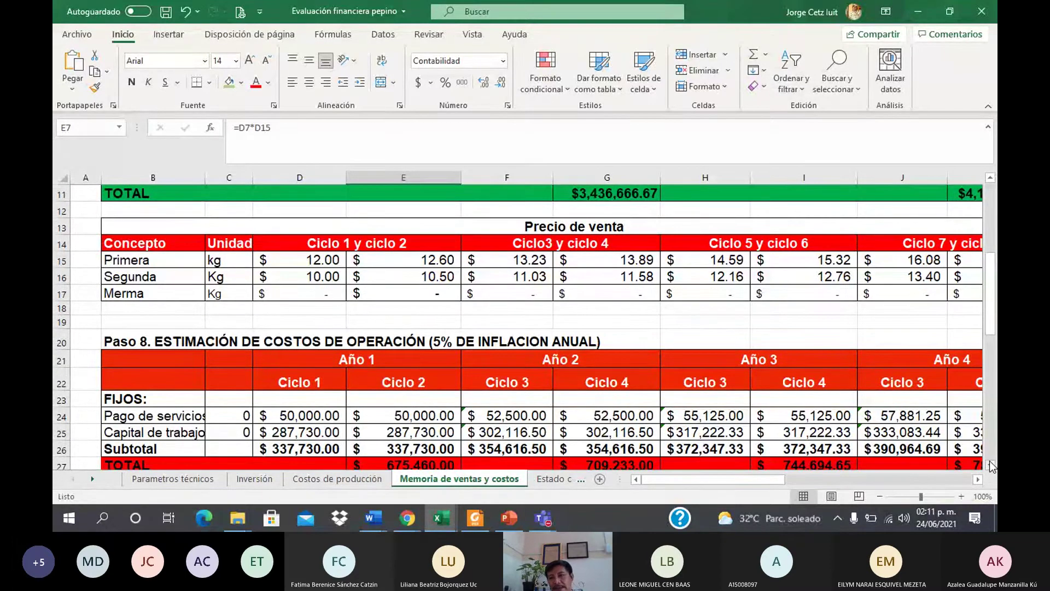
click(991, 465)
click(991, 464)
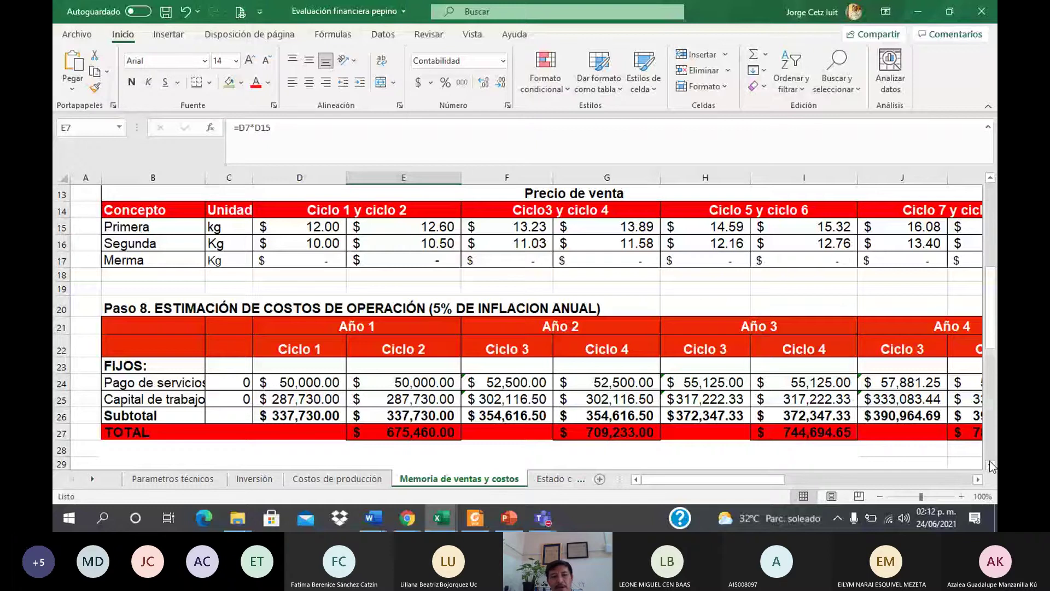
scroll(991, 466, up, 4)
scroll(991, 466, down, 1)
scroll(991, 466, down, 3)
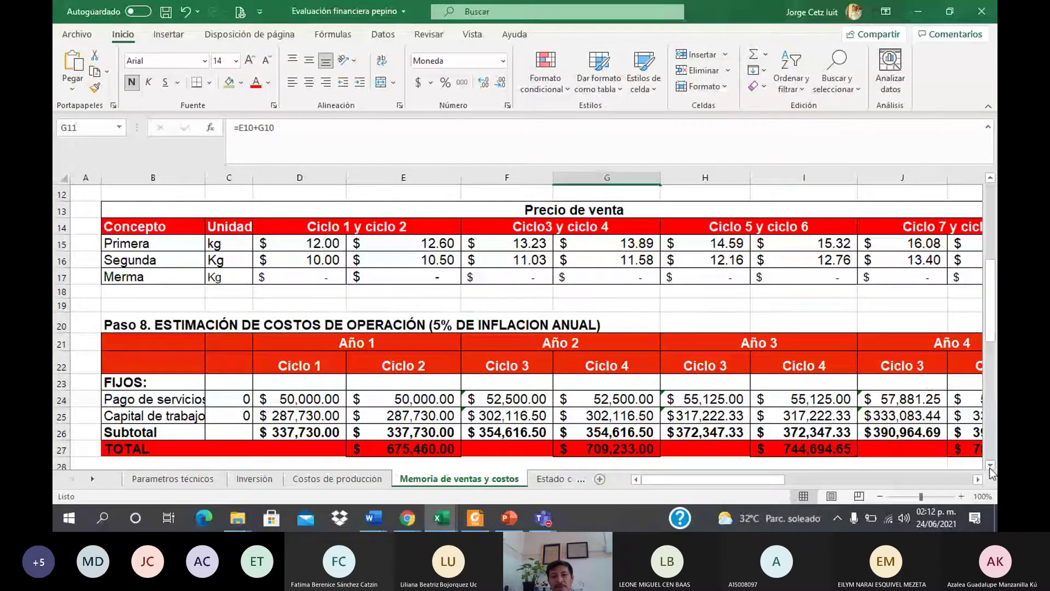
scroll(991, 472, down, 2)
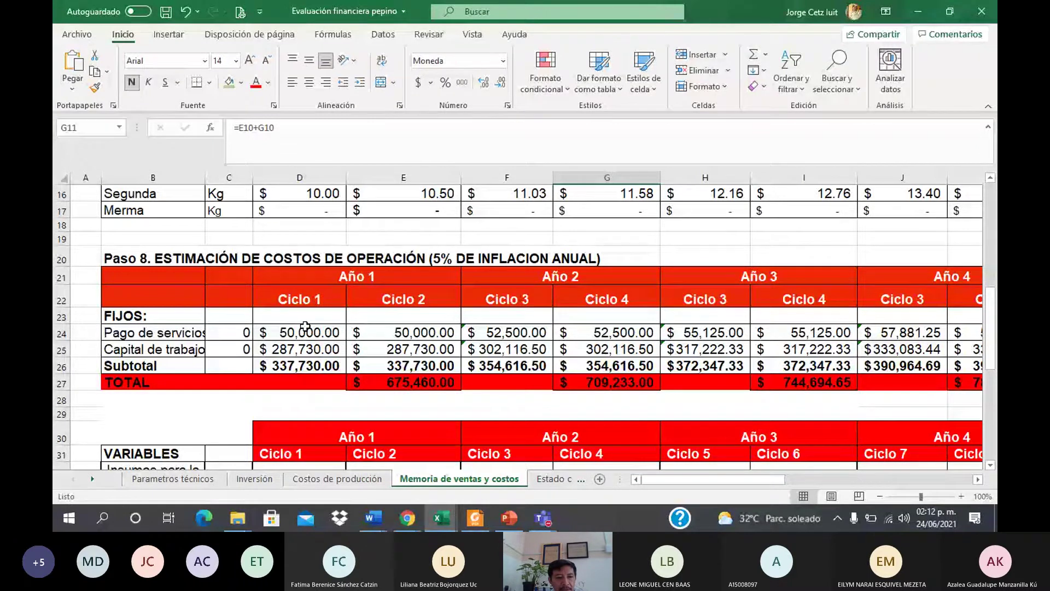
Trace the Ciclo 1 Pago de servicios cost in D24 to the Inversión sheet and examine its fixed investment and deferred asset subtotals
click(283, 333)
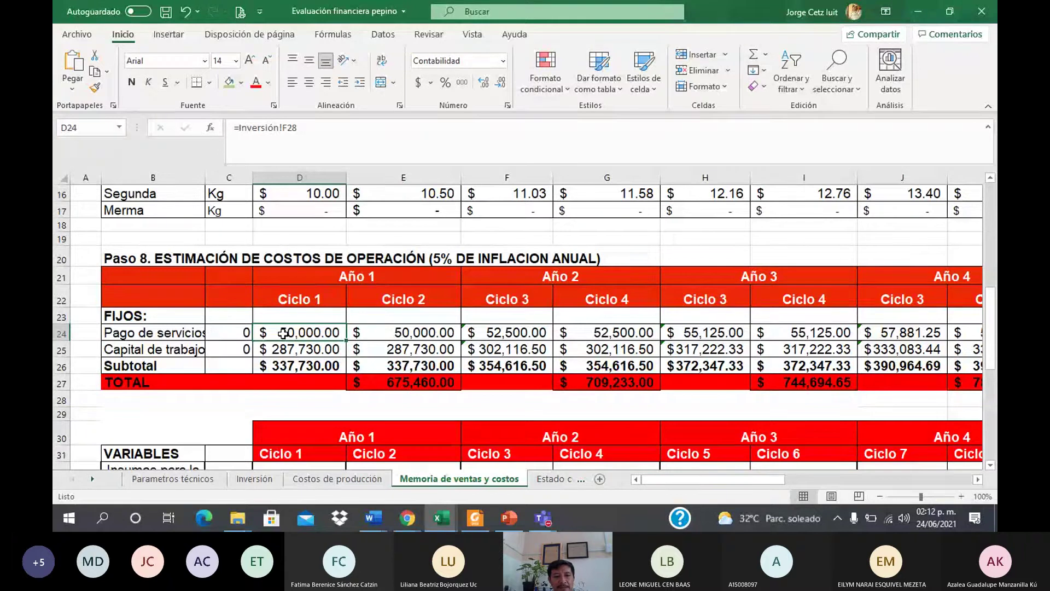
click(253, 480)
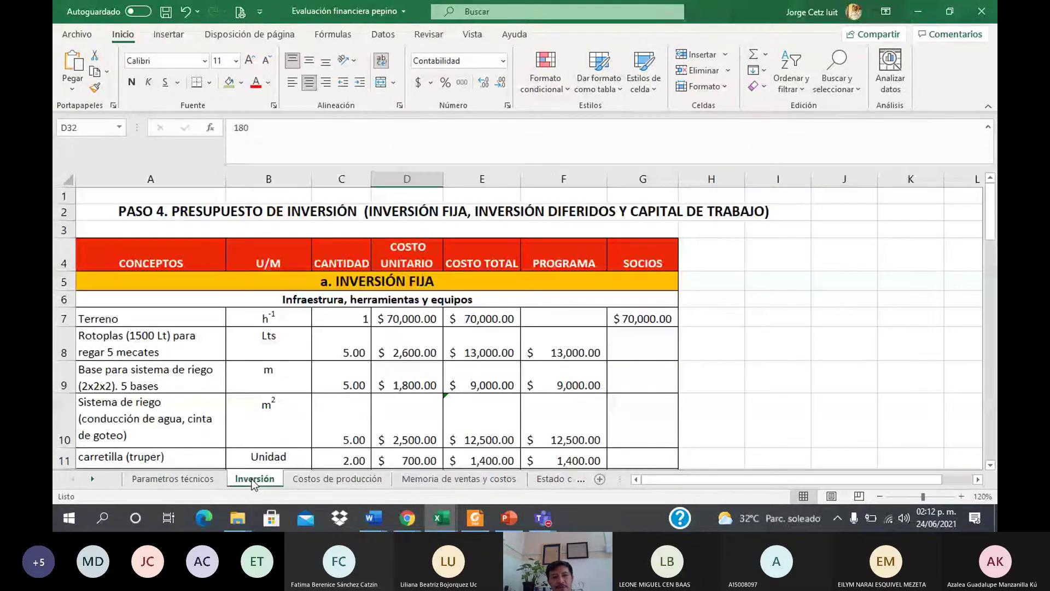
drag(986, 221, 996, 299)
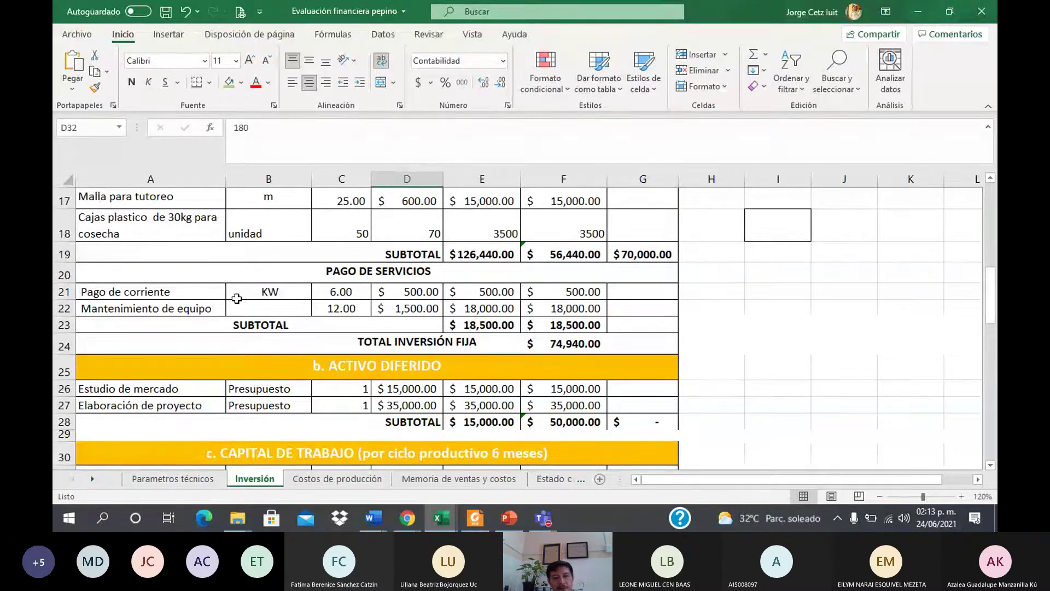
click(573, 344)
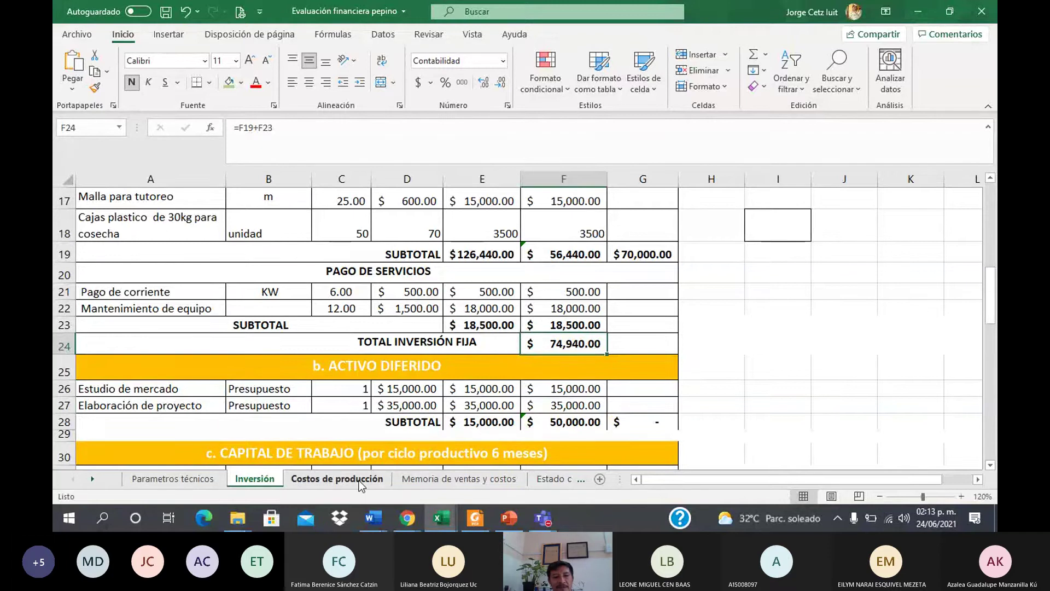
click(445, 478)
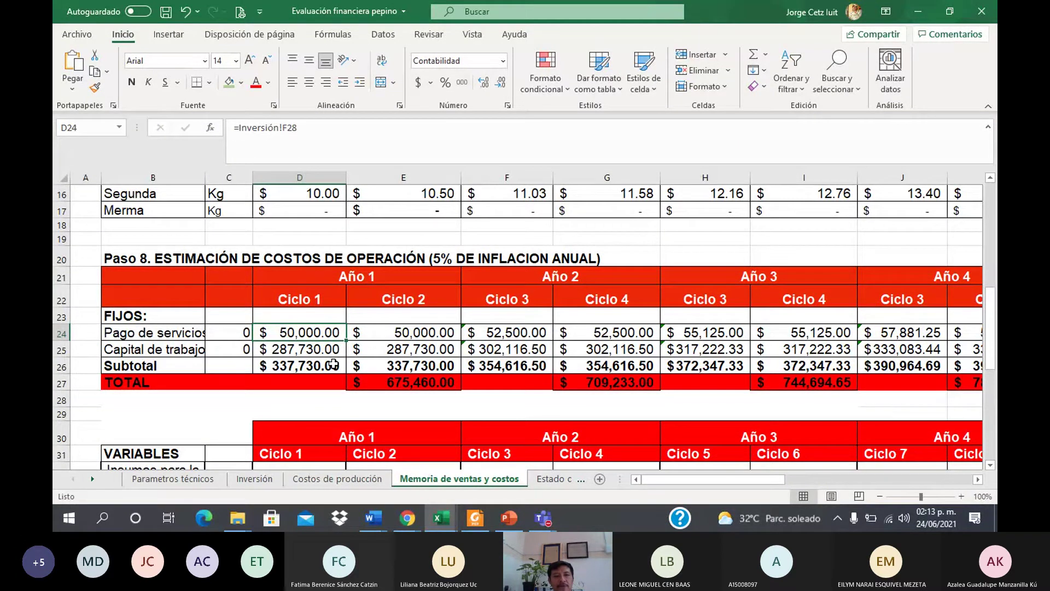
click(255, 479)
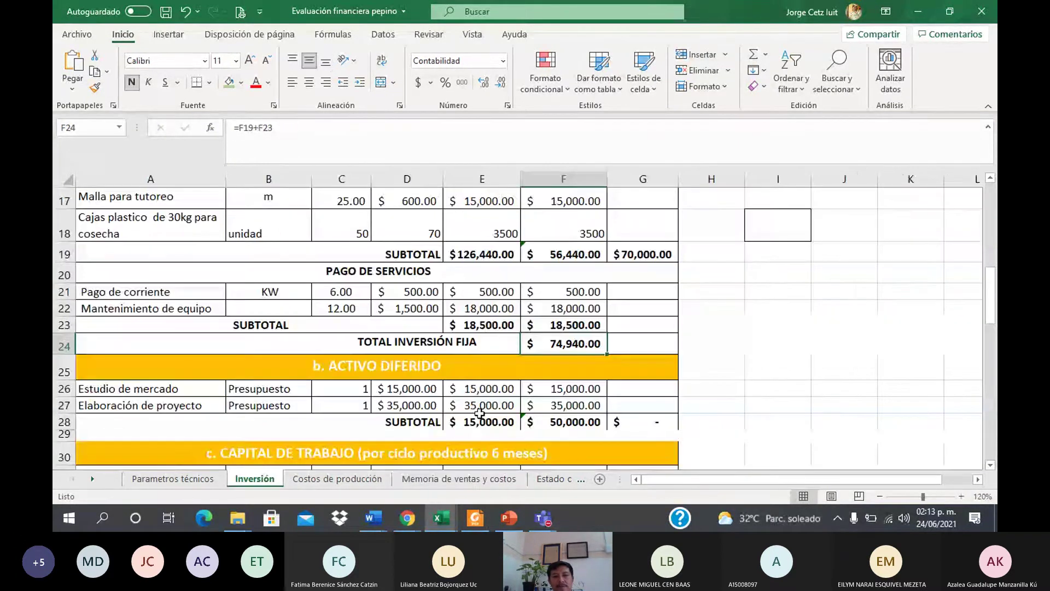
click(478, 422)
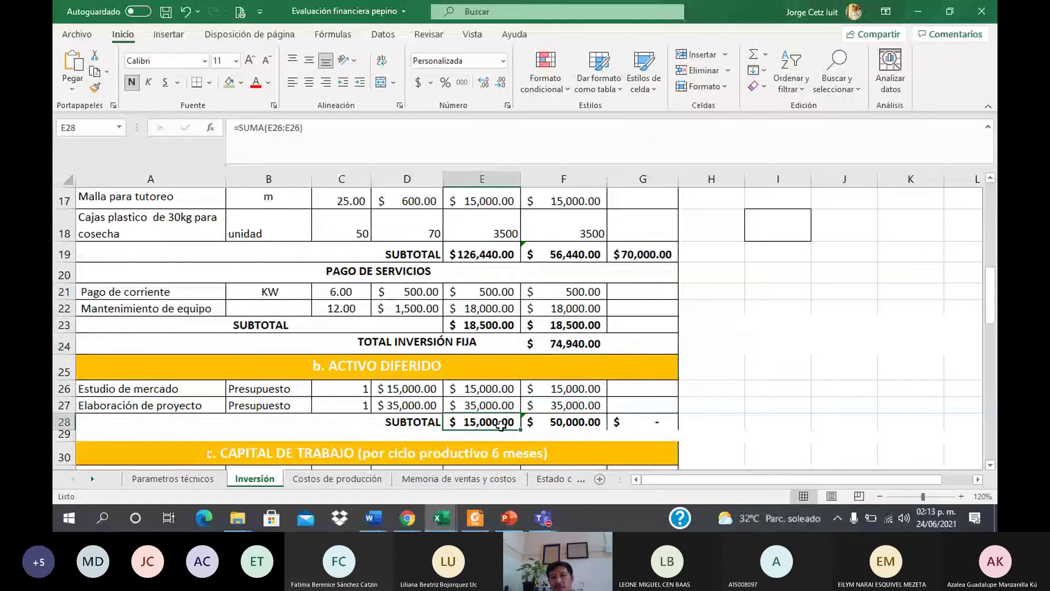
drag(991, 310, 982, 236)
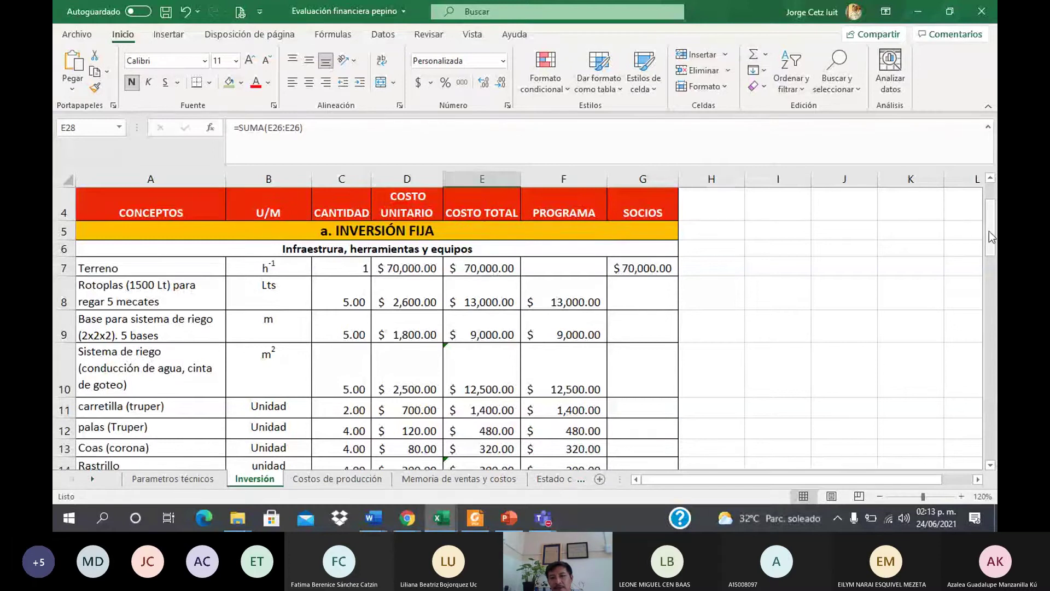
Check the Pago de servicios subtotal formula in E23 on the Inversión sheet, then return to Memoria de ventas y costos
drag(989, 231, 993, 300)
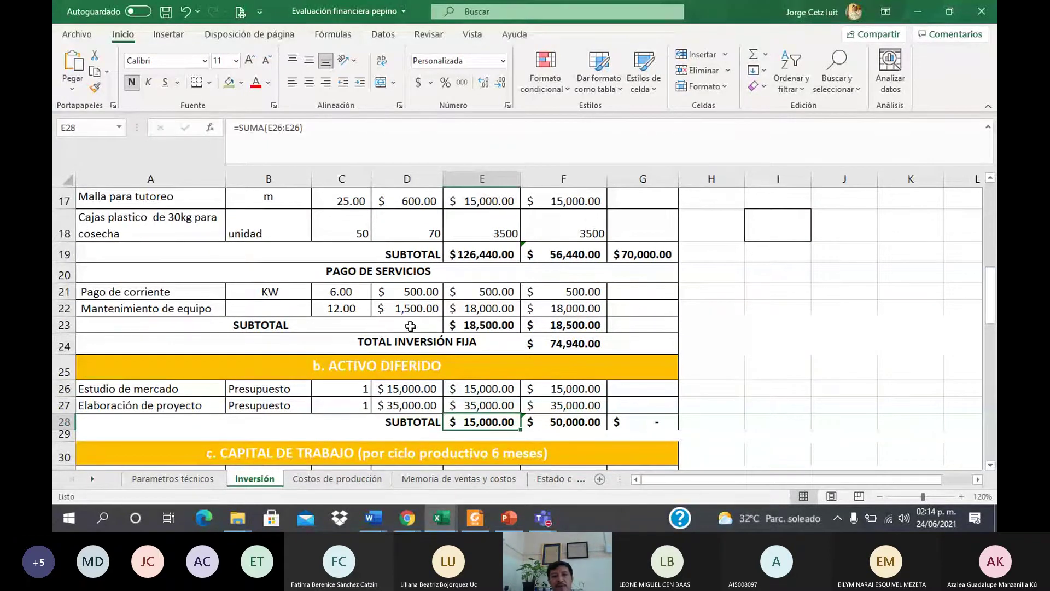
click(489, 325)
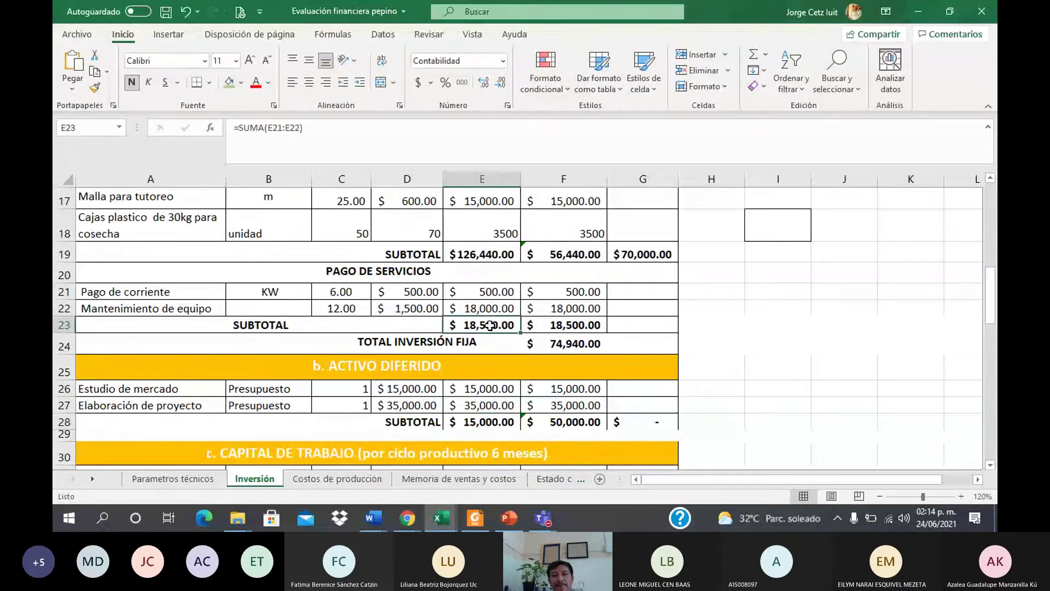
click(350, 479)
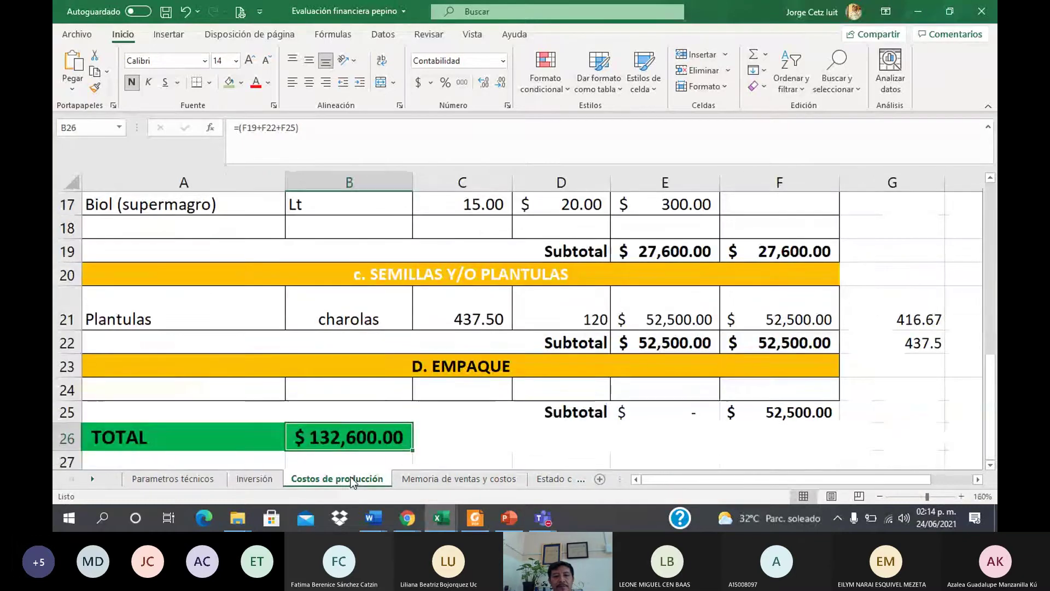
click(446, 481)
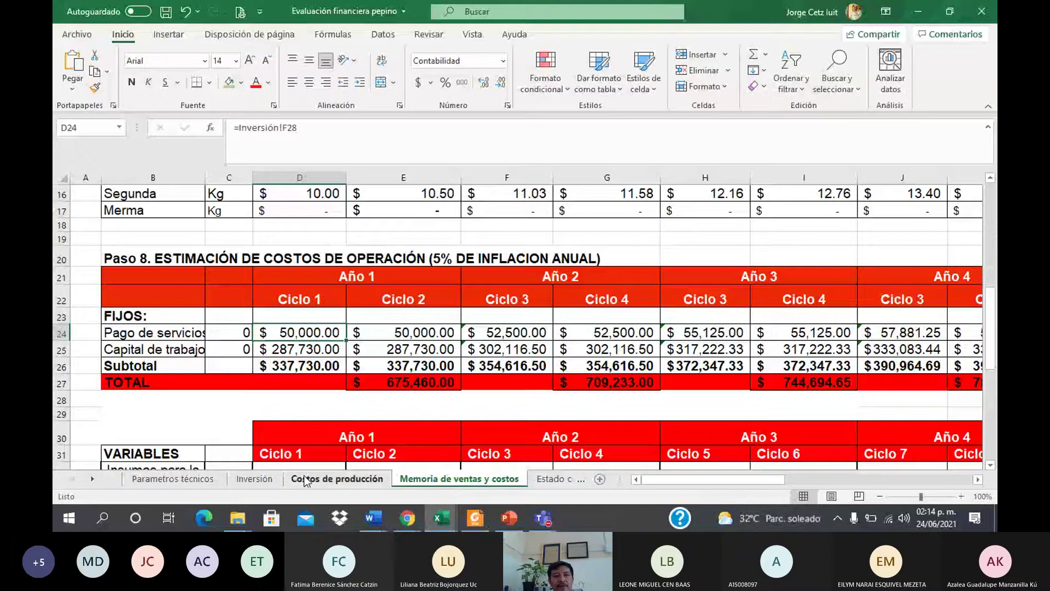
Check the Activo diferido subtotal formula in F28 on the Inversión sheet against the Ciclo 1 Pago de servicios cost on Memoria de ventas y costos
click(254, 483)
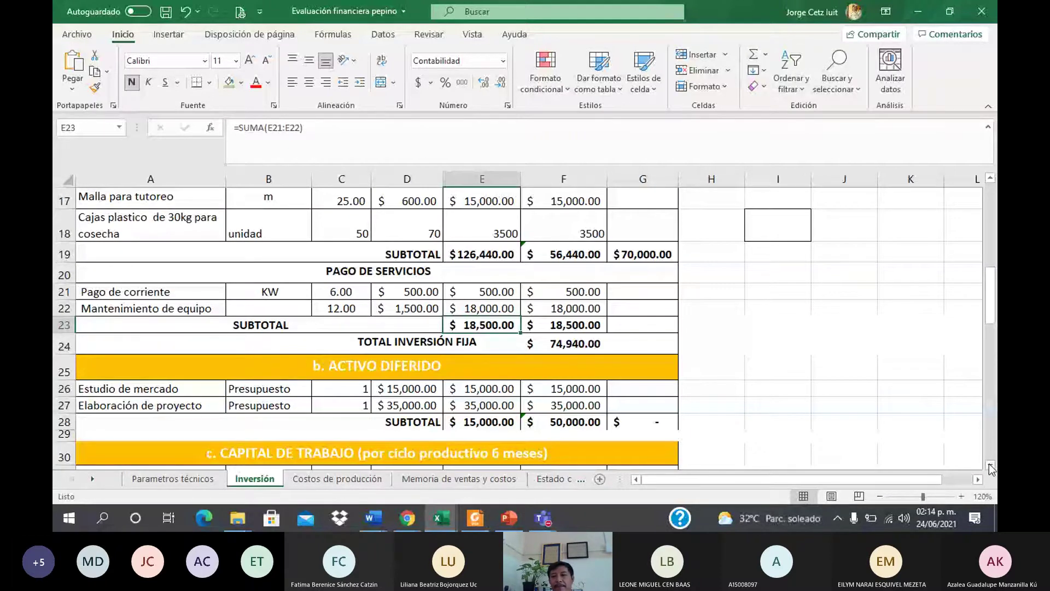
click(990, 466)
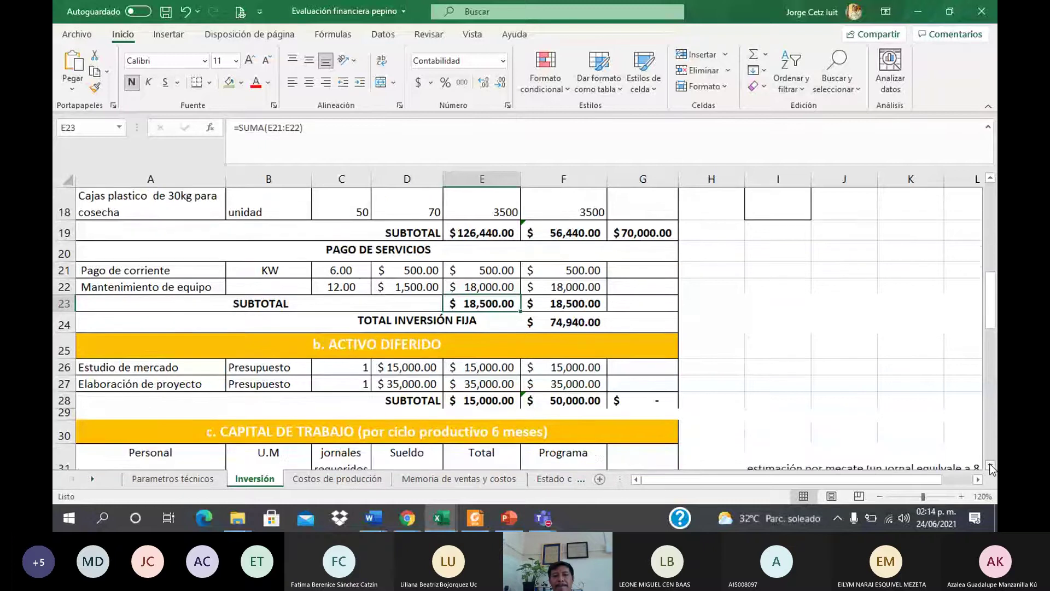
click(991, 466)
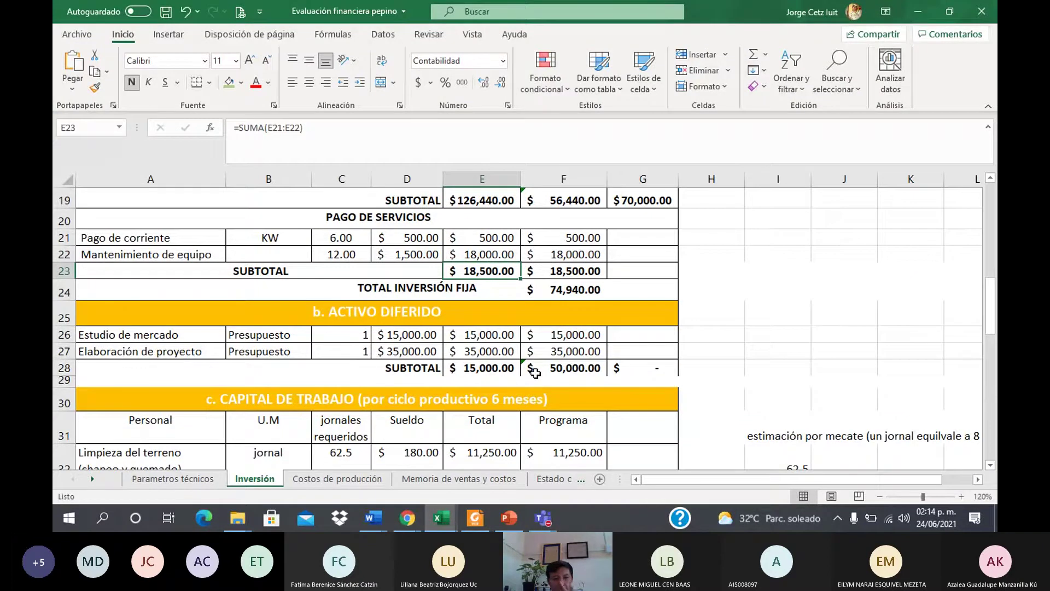
click(581, 369)
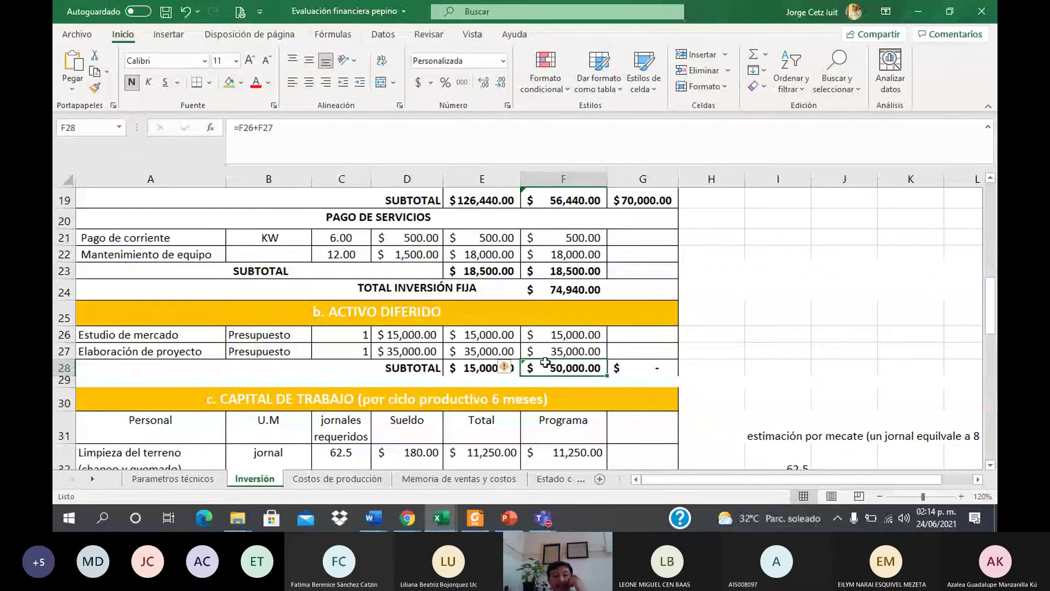
click(463, 480)
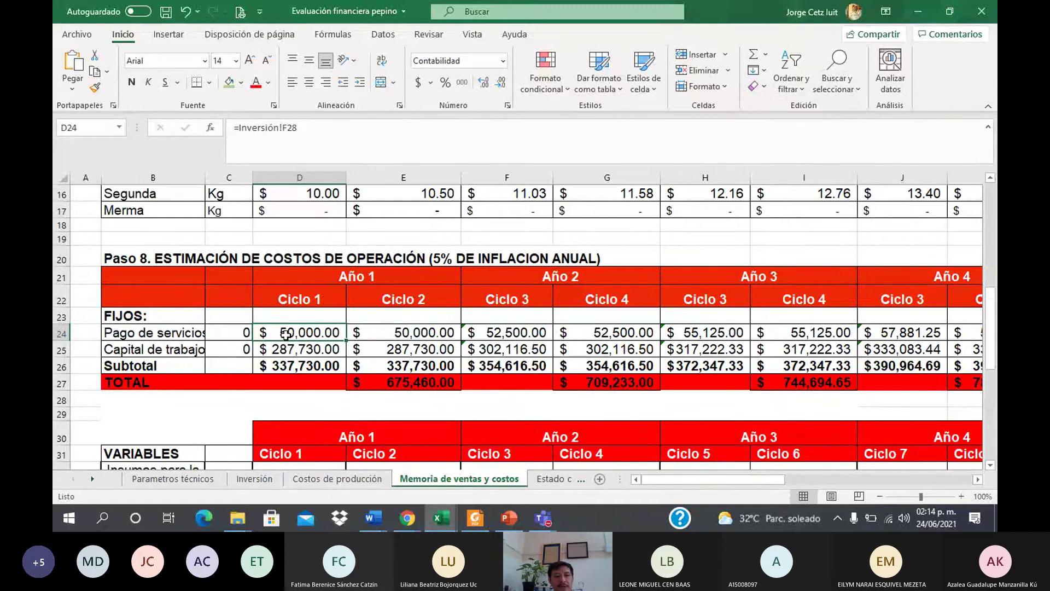
click(255, 479)
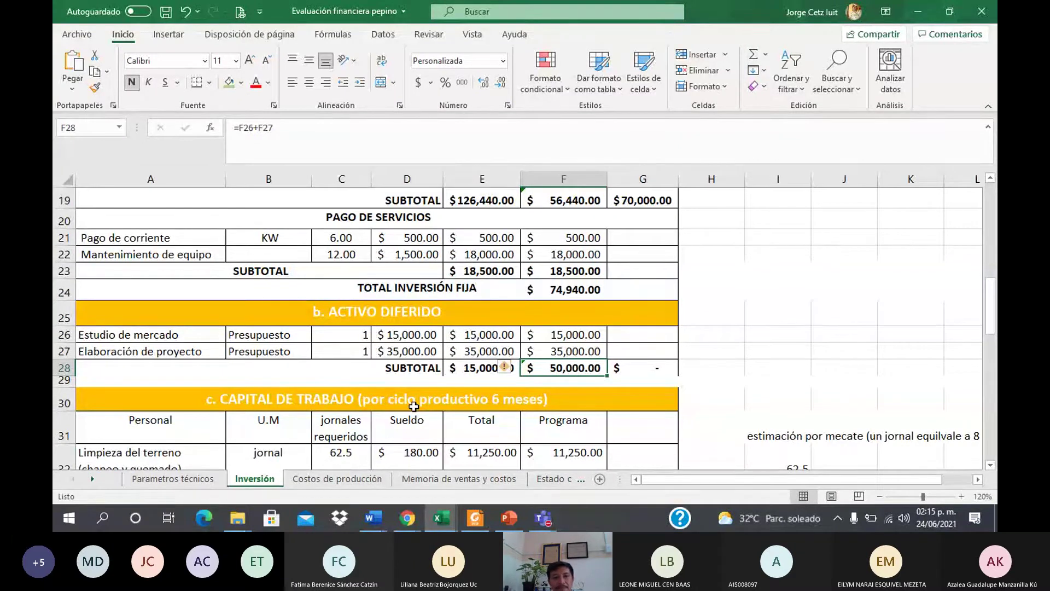
key(ctrl+Page_Down)
key(ctrl+Page_Down)
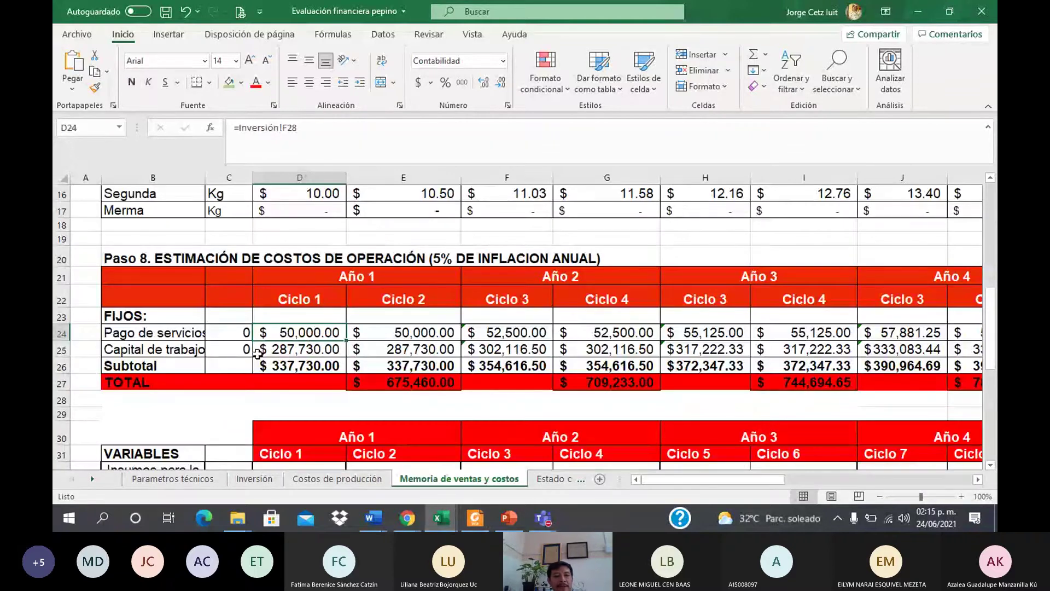
Trace the Ciclo 1 Capital de trabajo cost in D25 to the working capital subtotal in F47 on the Inversión sheet
click(167, 350)
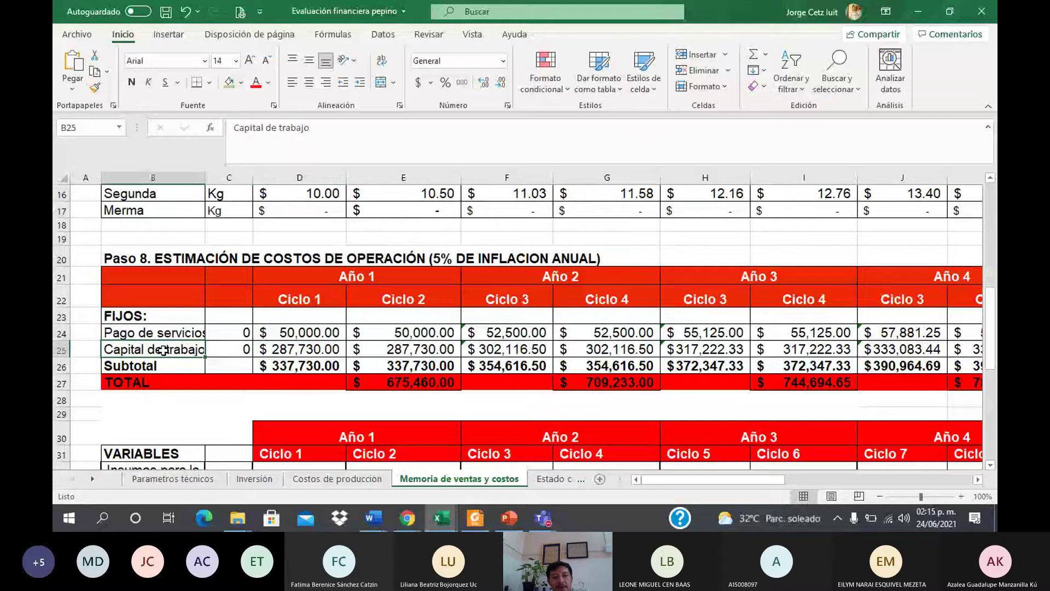
click(255, 479)
scroll(991, 467, down, 3)
scroll(991, 468, down, 1)
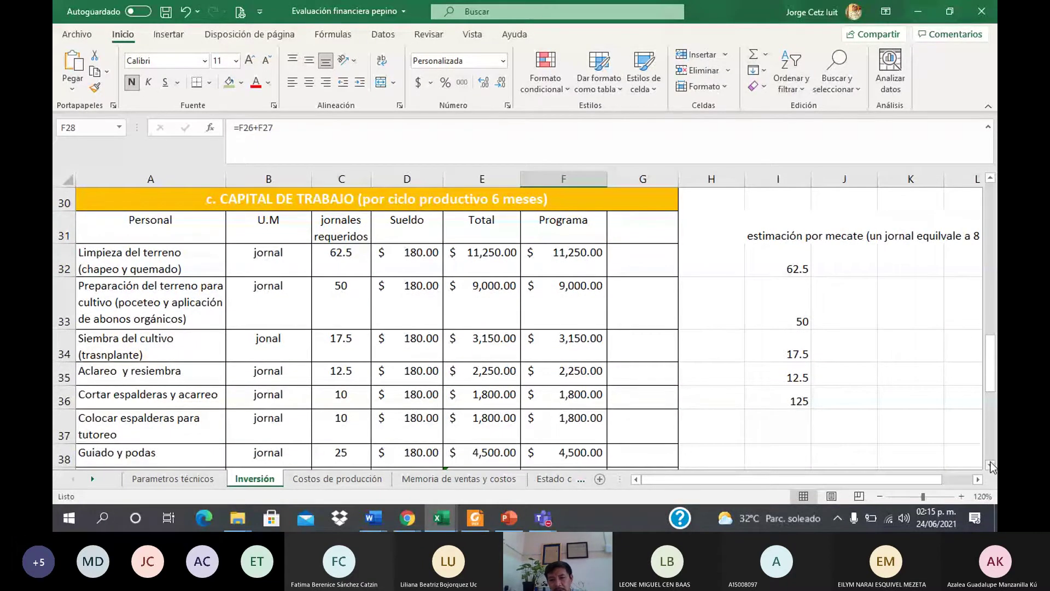
scroll(992, 463, down, 2)
scroll(991, 466, down, 2)
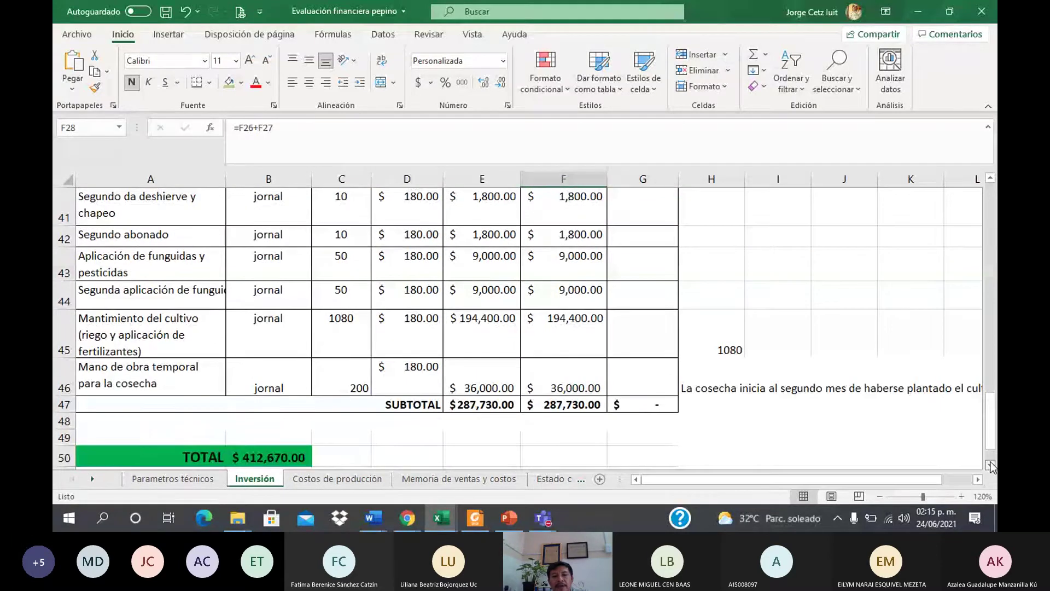
click(991, 465)
click(560, 371)
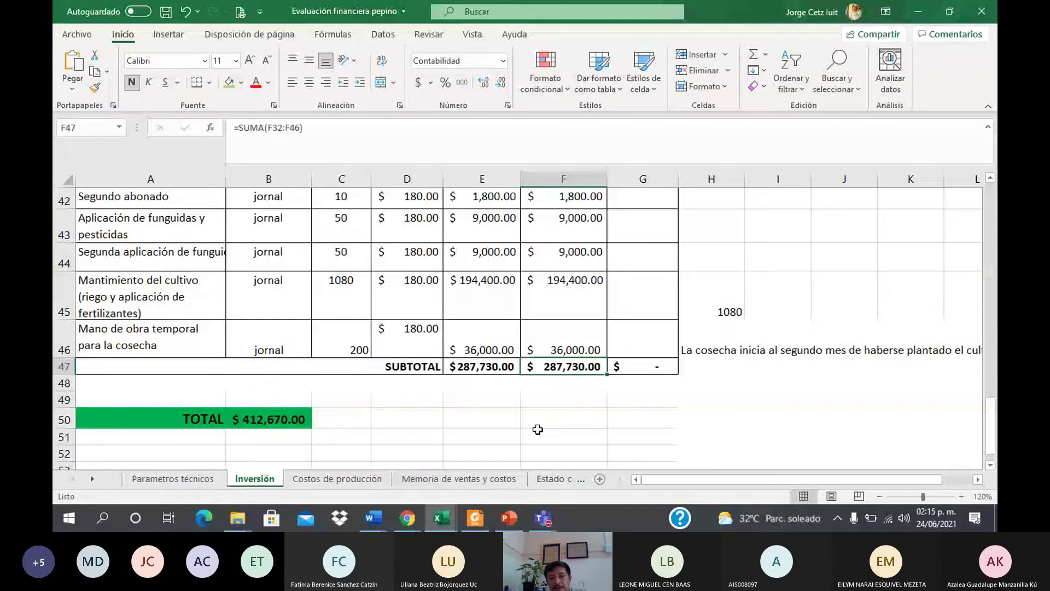
click(467, 478)
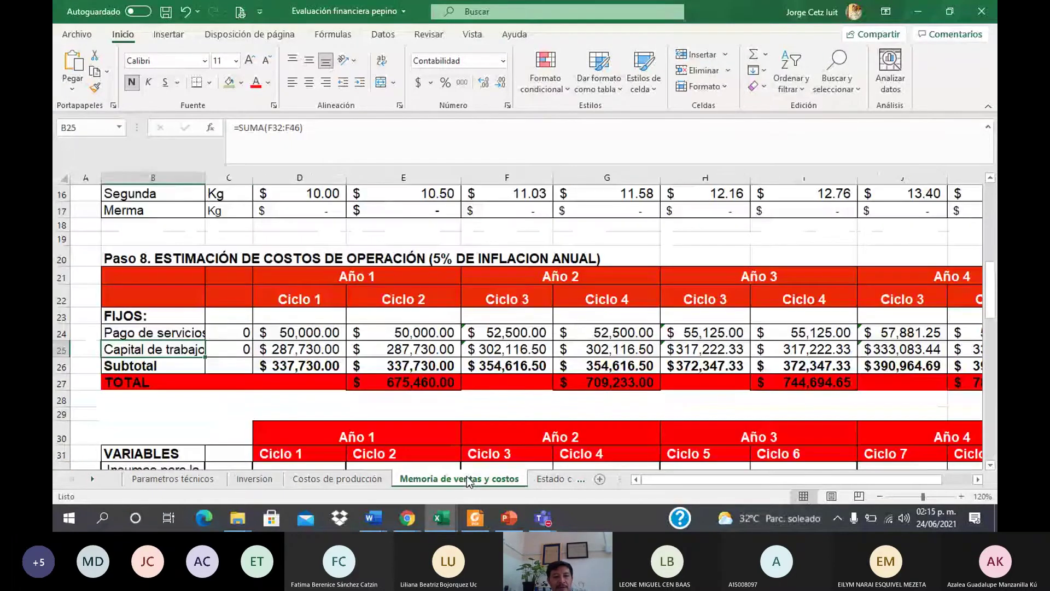
click(291, 352)
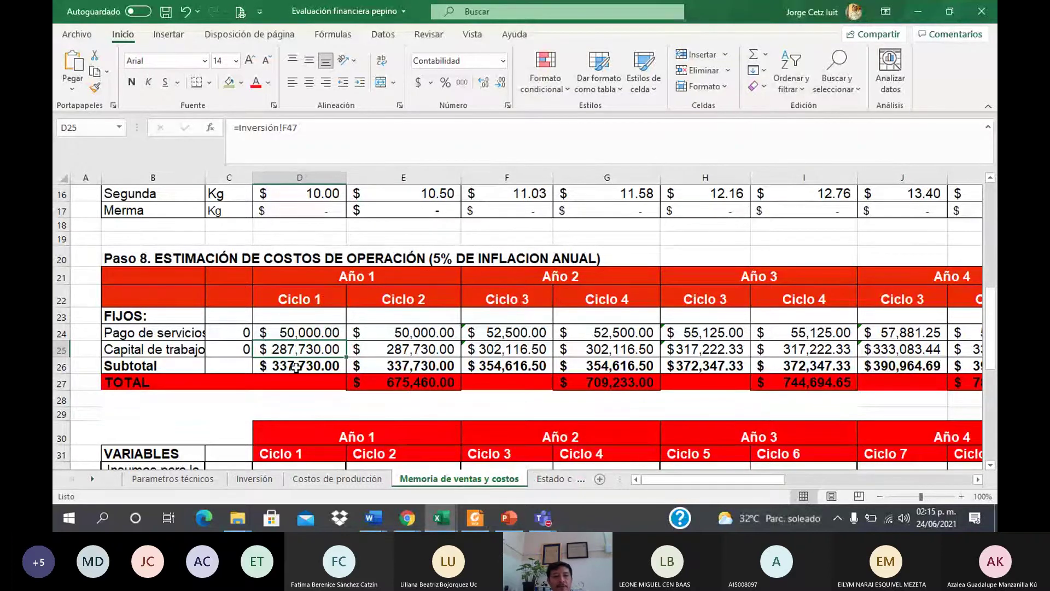
Compare the Pago de servicios formulas for Ciclo 2 in E24 and Ciclo 3 in F24
click(384, 333)
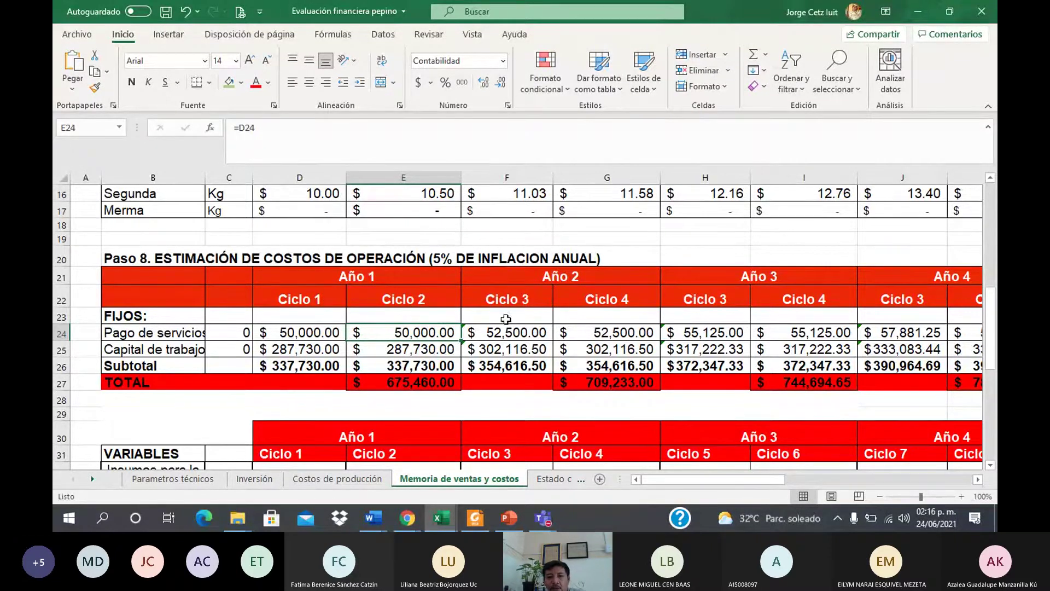
click(499, 335)
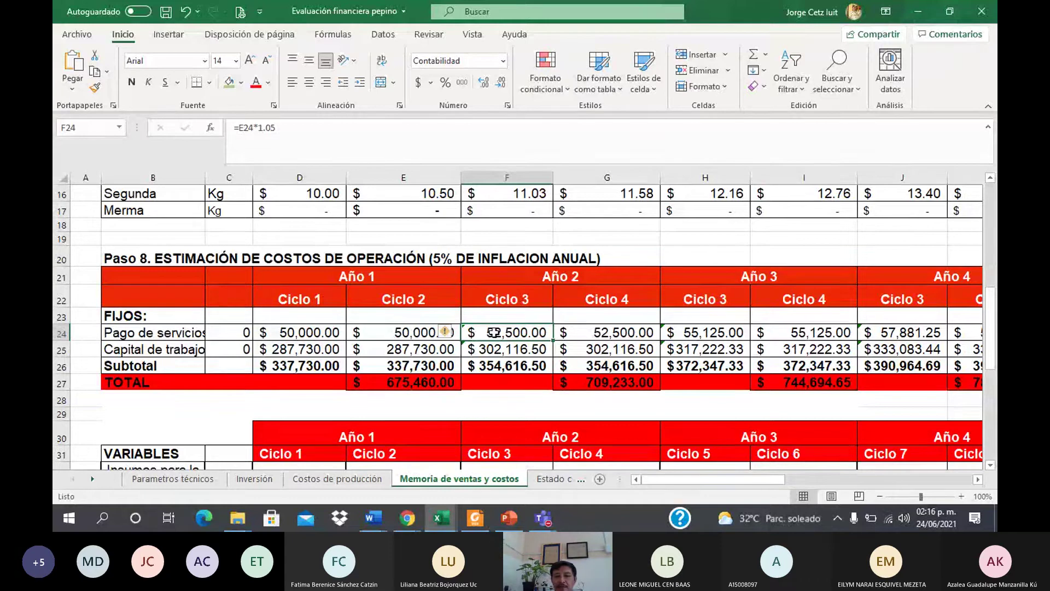
Try applying 5% inflation to the Ciclo 2 Pago de servicios cost by changing E24 to =D24*1.05
click(402, 333)
click(267, 131)
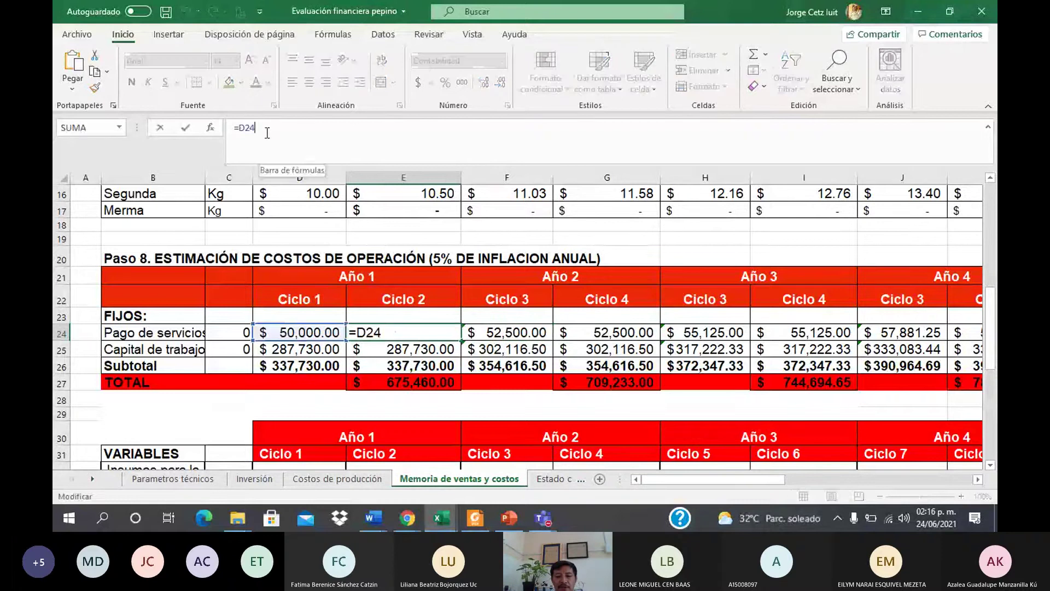
text(*1.)
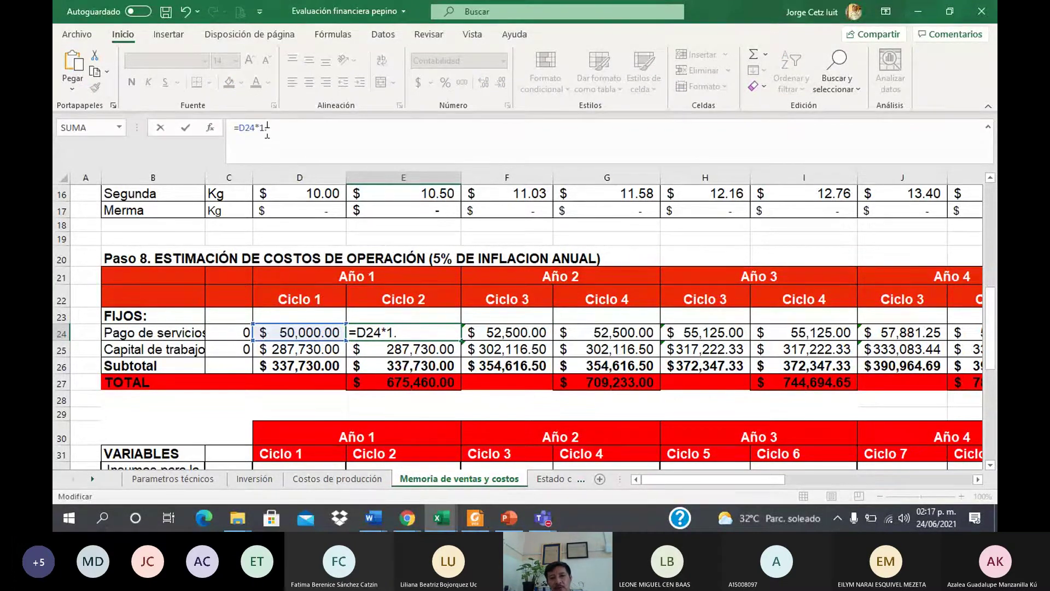
text(05)
key(Return)
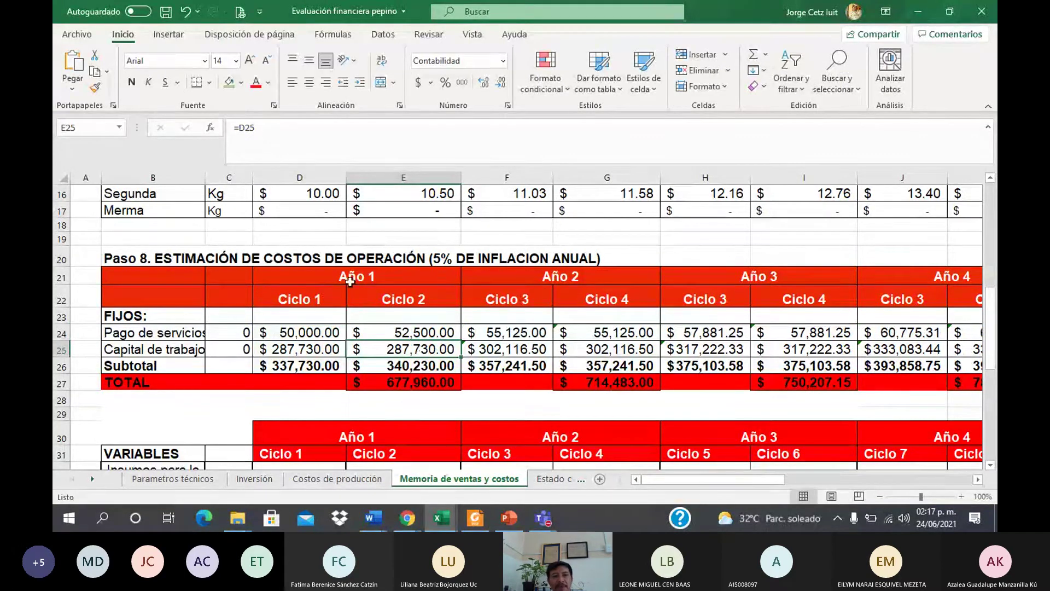
Remove the 1.05 multiplier from E24 so the Ciclo 2 Pago de servicios formula is =D24 again
click(390, 332)
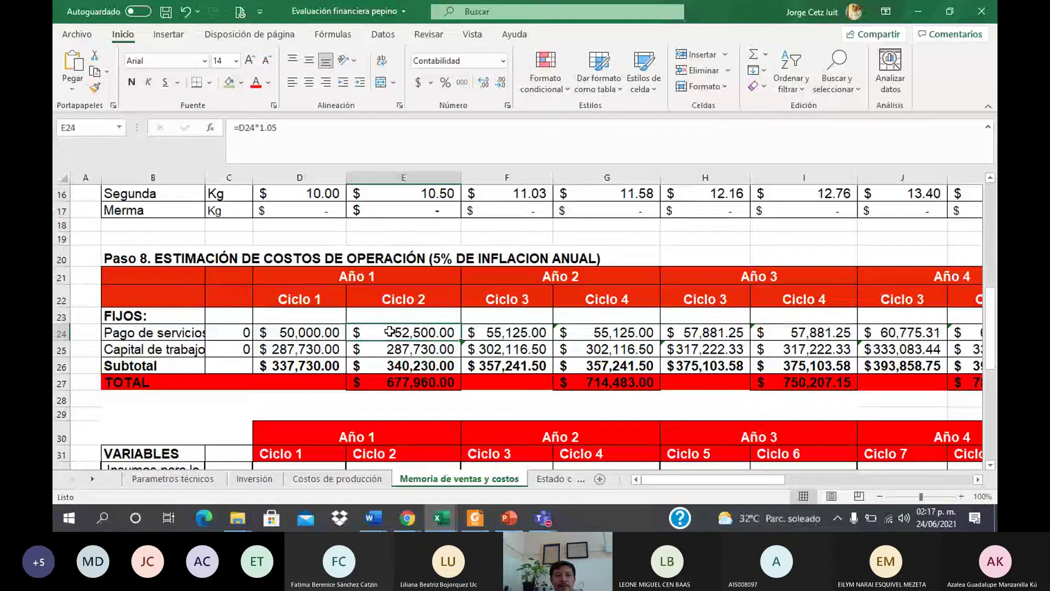
click(280, 130)
key(BackSpace)
key(BackSpace)
key(BackSpace)
key(BackSpace)
key(BackSpace)
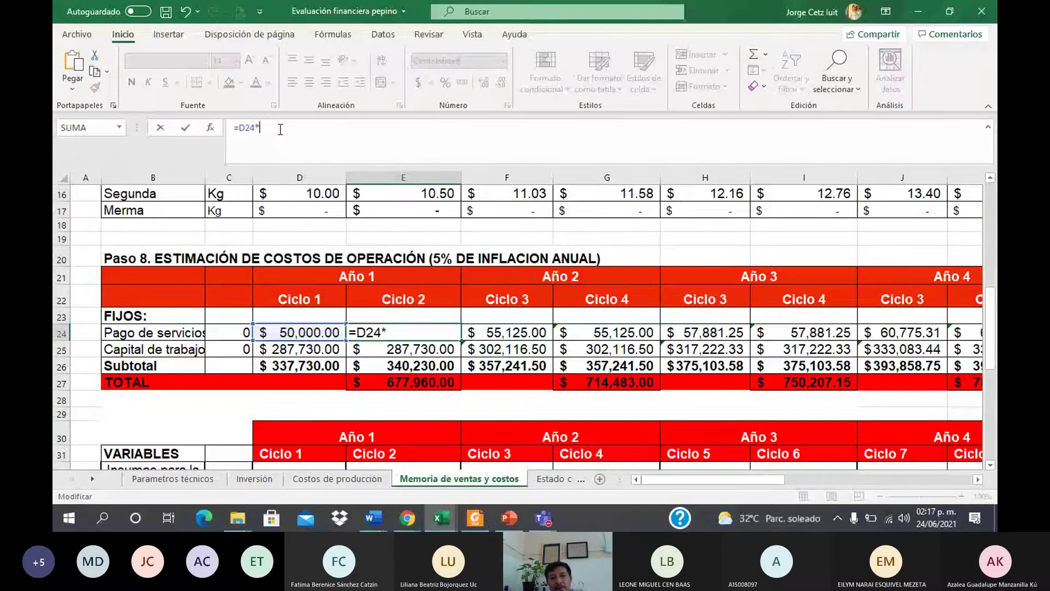
key(Return)
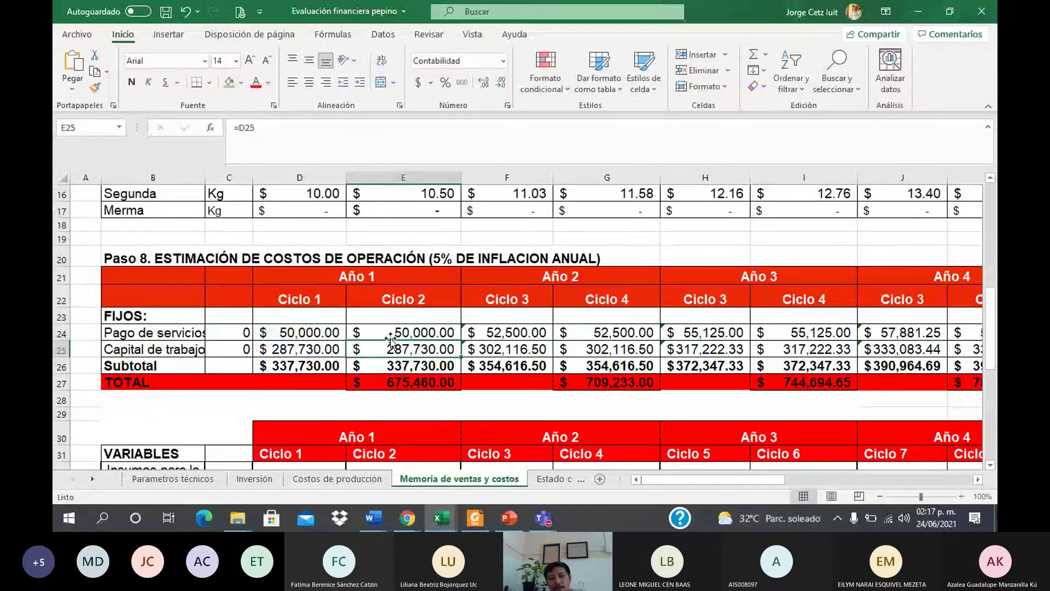
Check the Año 2 Pago de servicios formulas in F24 and G24, then examine the fixed costs through the later years
click(500, 332)
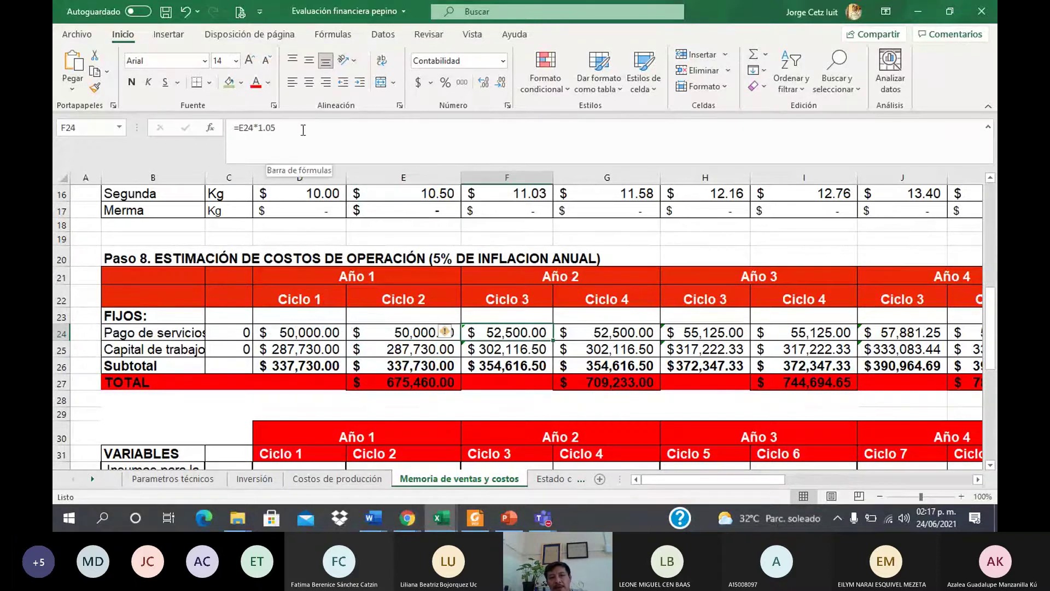
click(616, 332)
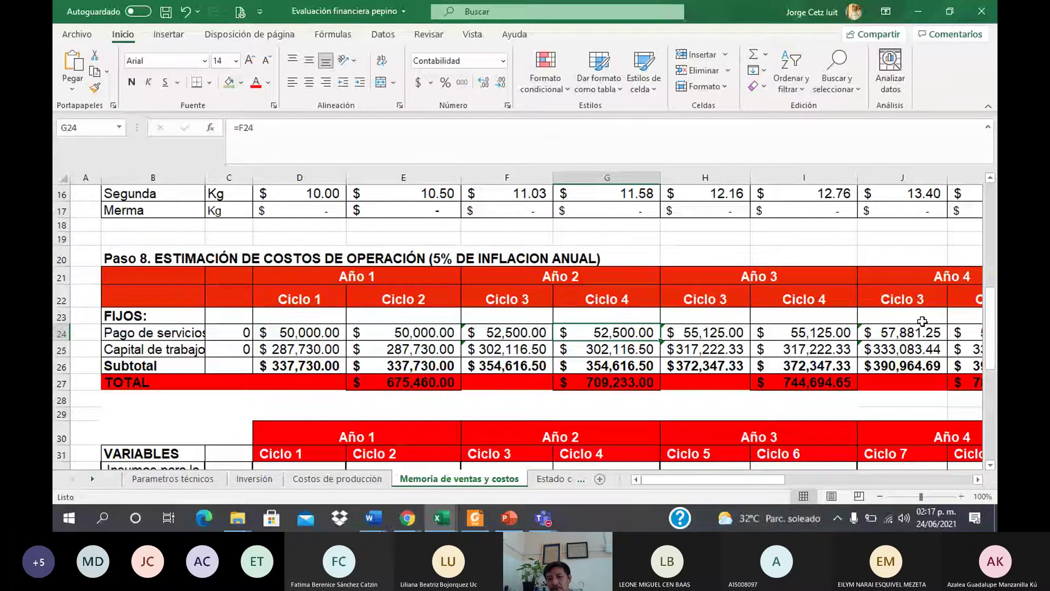
drag(745, 483, 762, 483)
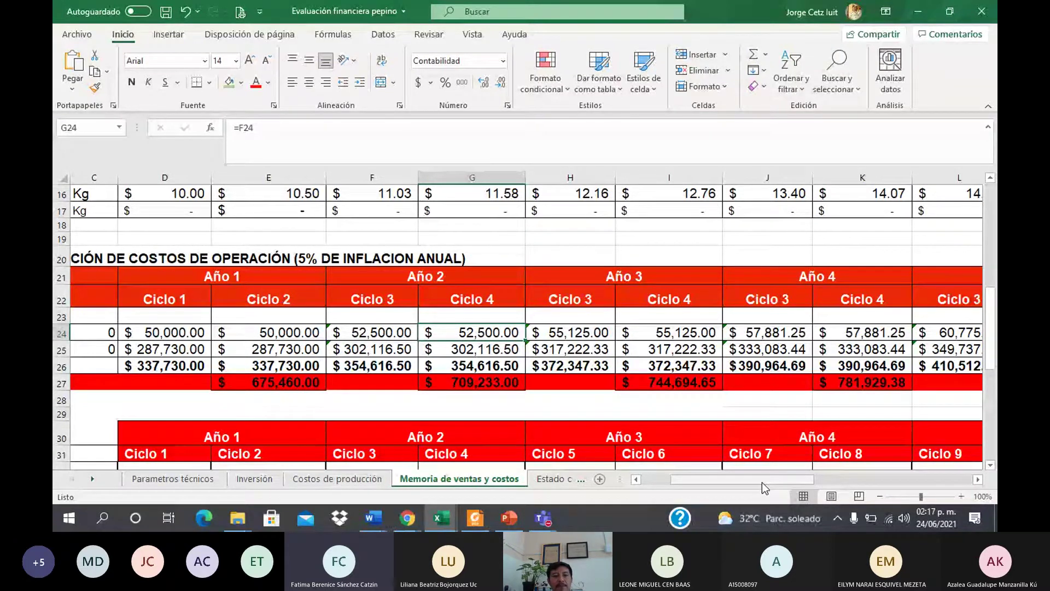
drag(762, 482, 727, 481)
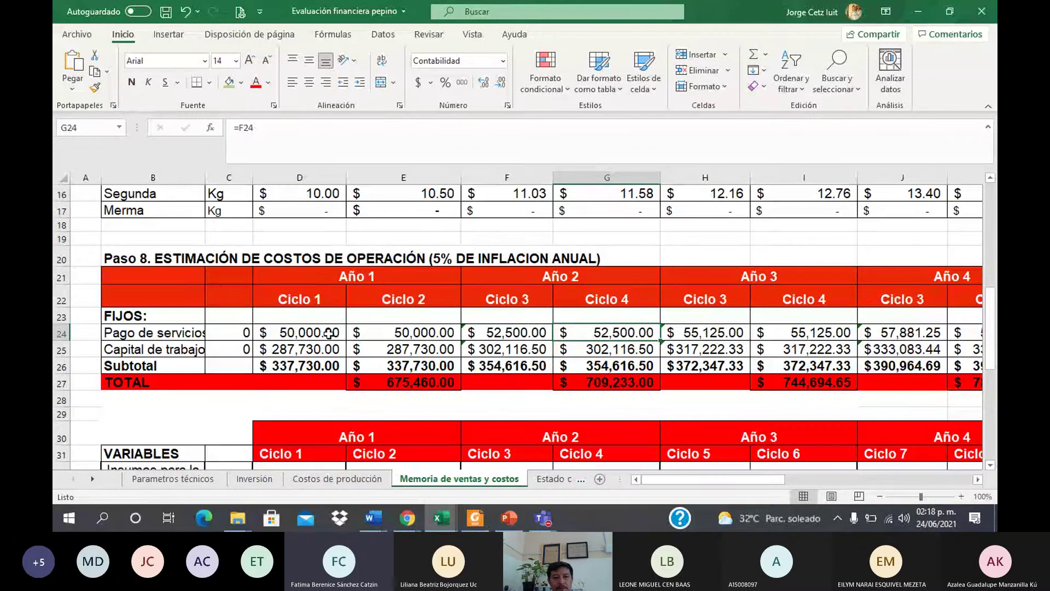
Go back to the investment figures on the Inversión sheet
click(254, 480)
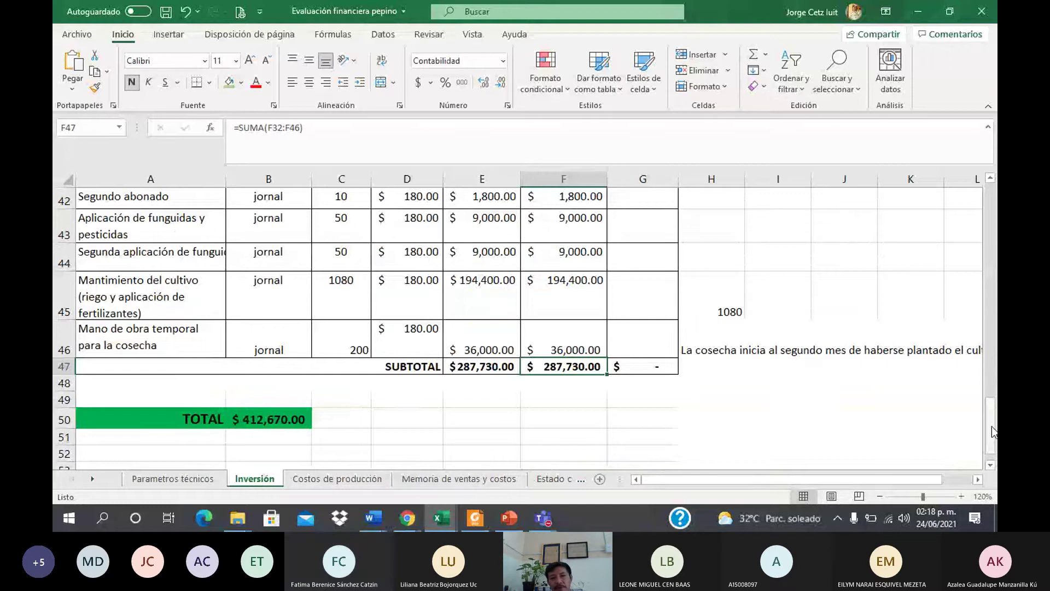
Review the investment subtotals on the Inversión sheet and the source of the Ciclo 1 Pago de servicios cost in Memoria de ventas y costos
drag(992, 425, 991, 296)
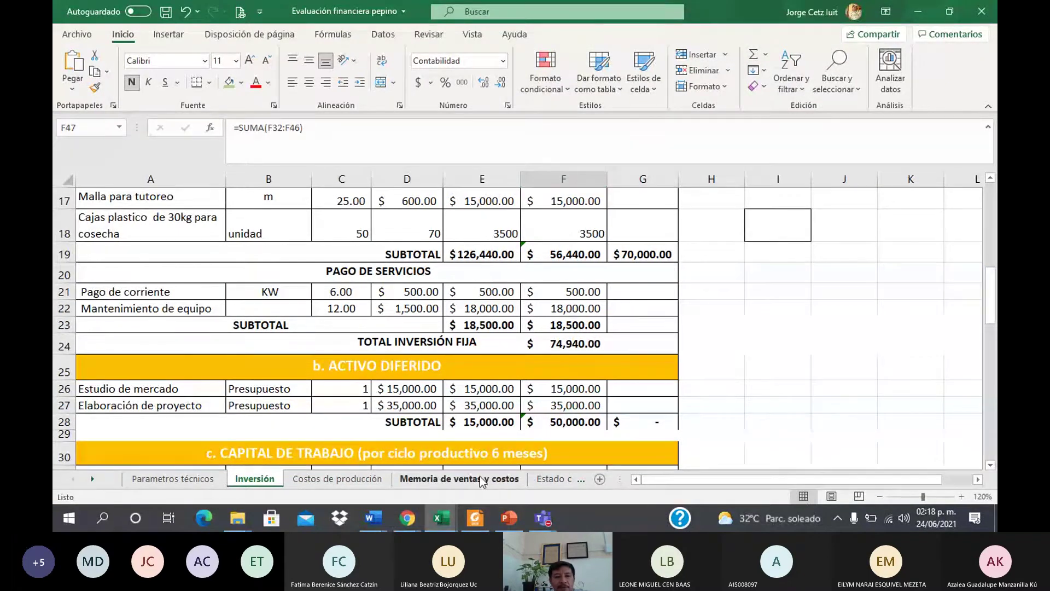
click(459, 479)
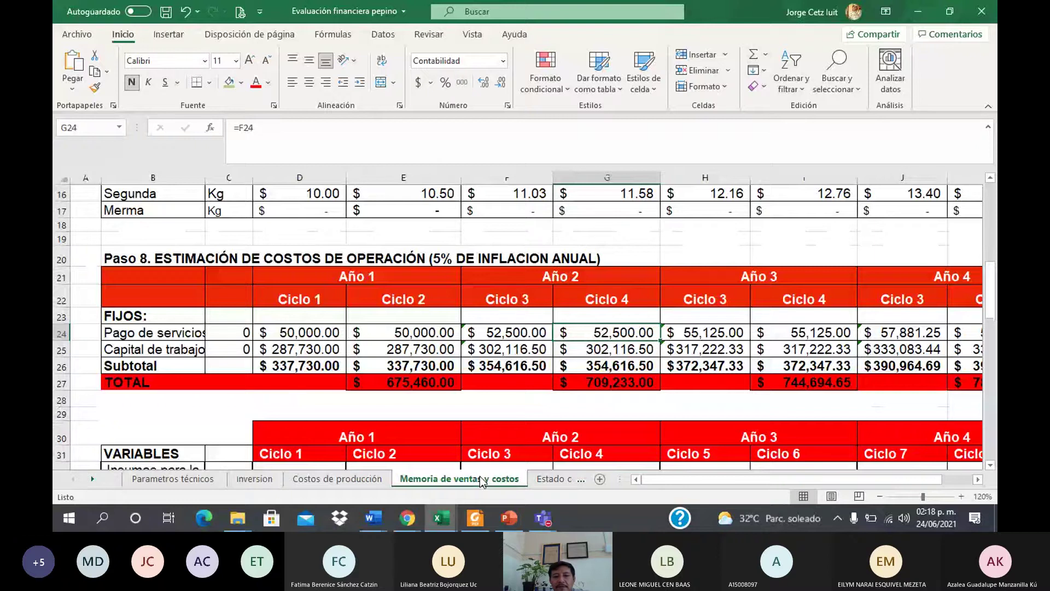
click(310, 332)
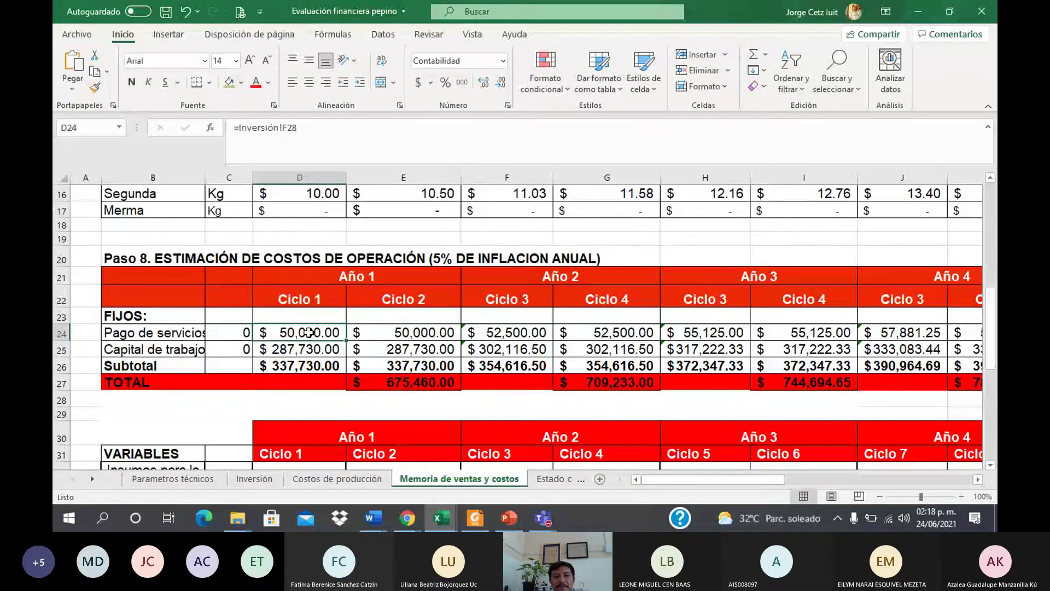
click(990, 466)
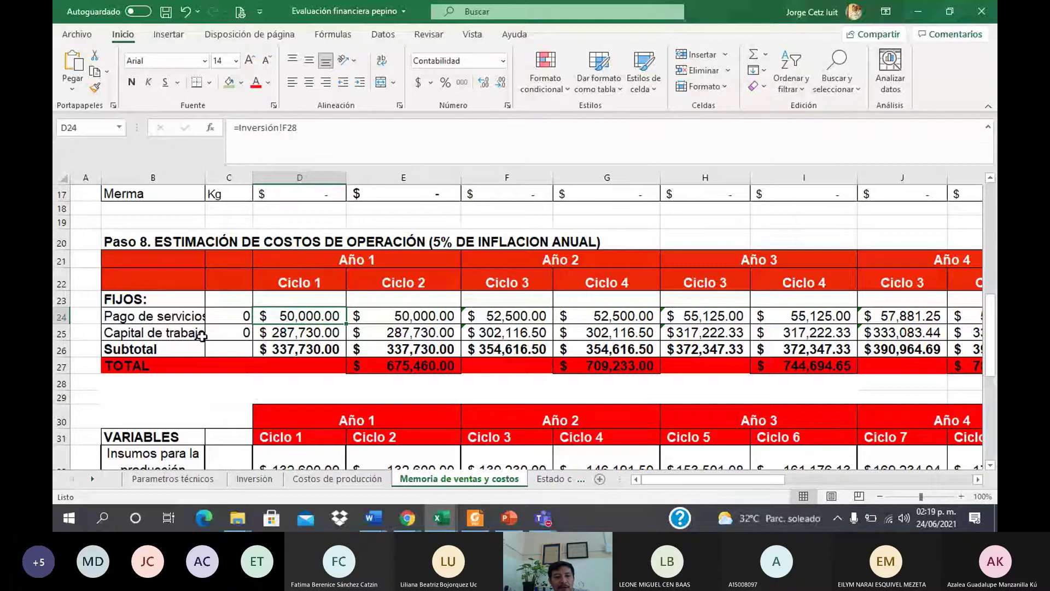
click(191, 318)
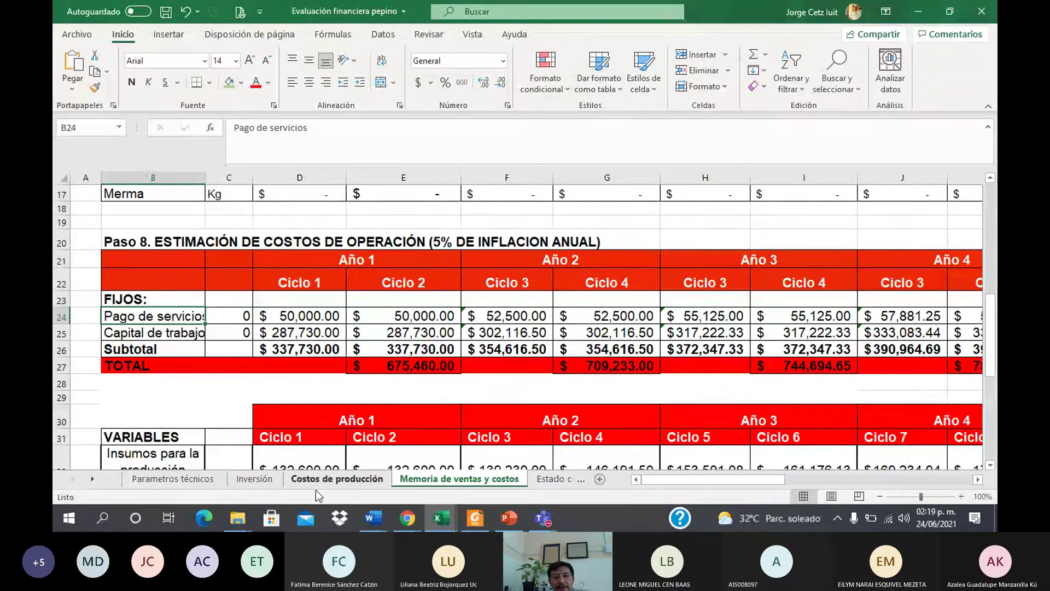
On the Inversión sheet, add the deferred assets subtotal and the total fixed investment in H28 with =F28+F24
click(263, 479)
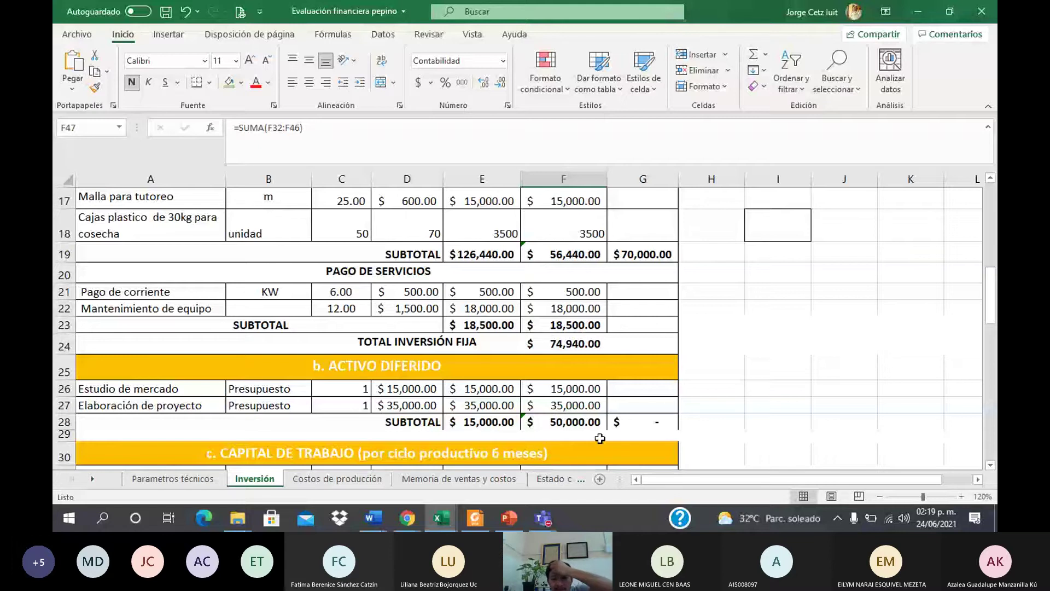
click(712, 422)
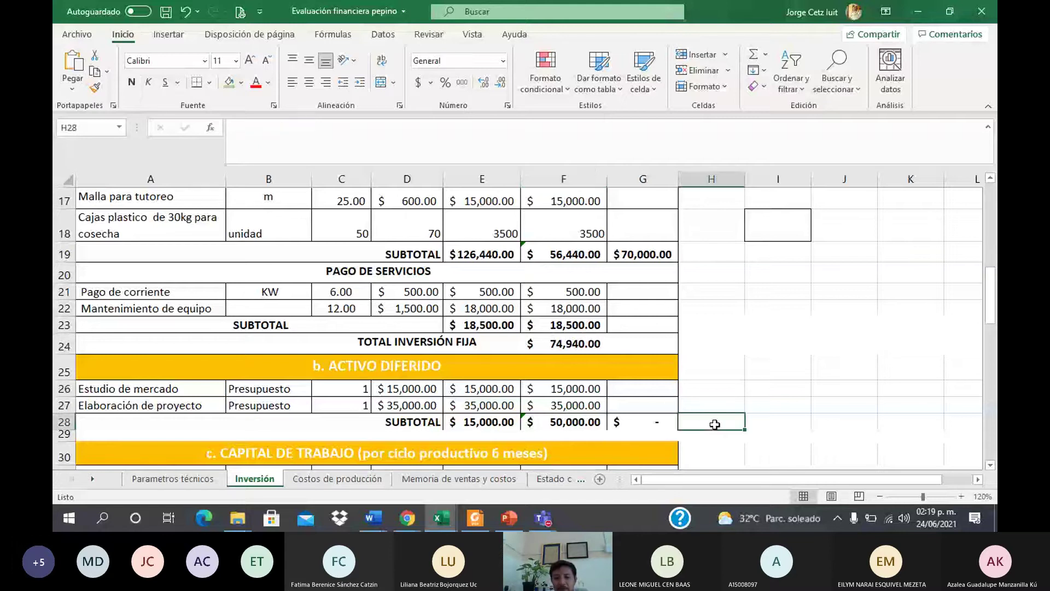
text(=)
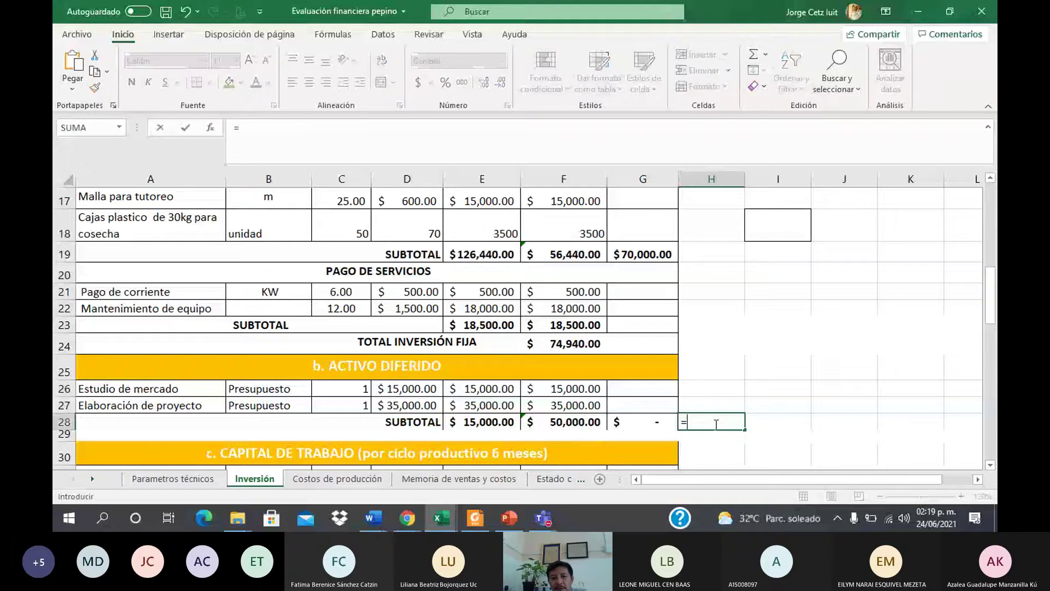
click(583, 423)
text(+)
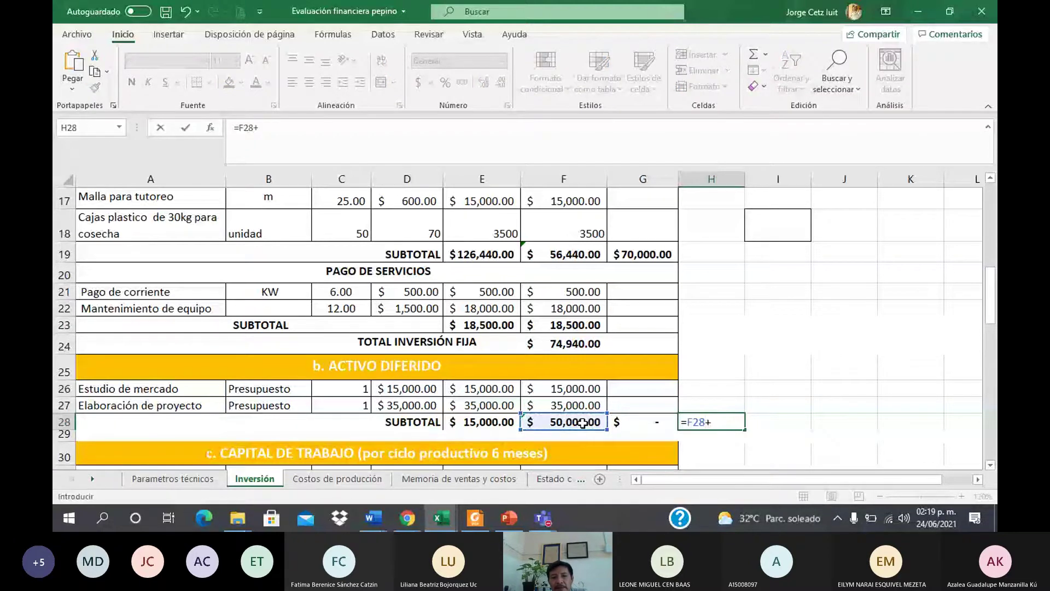
click(570, 344)
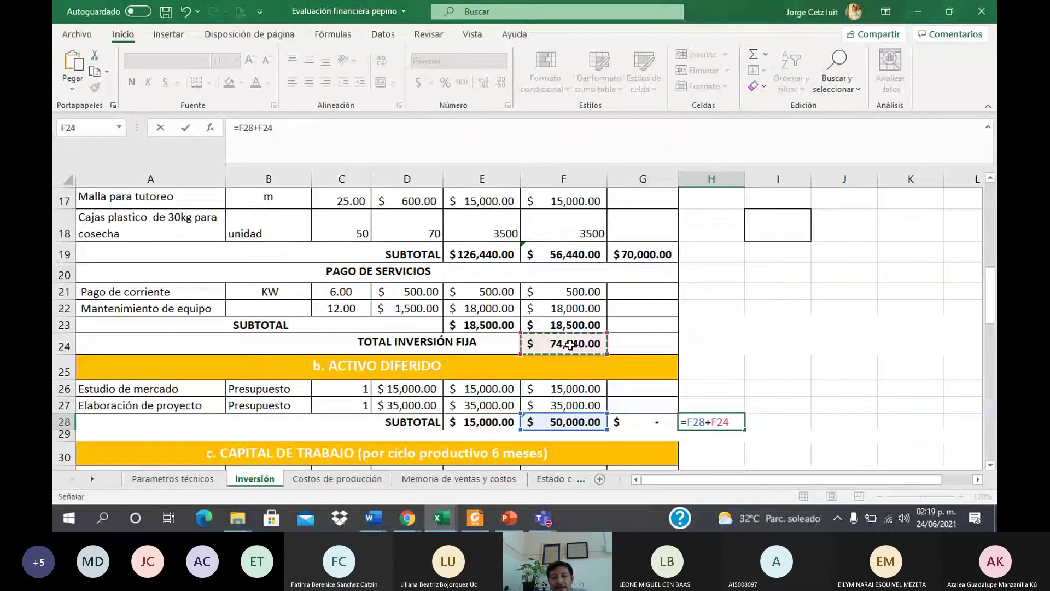
key(Return)
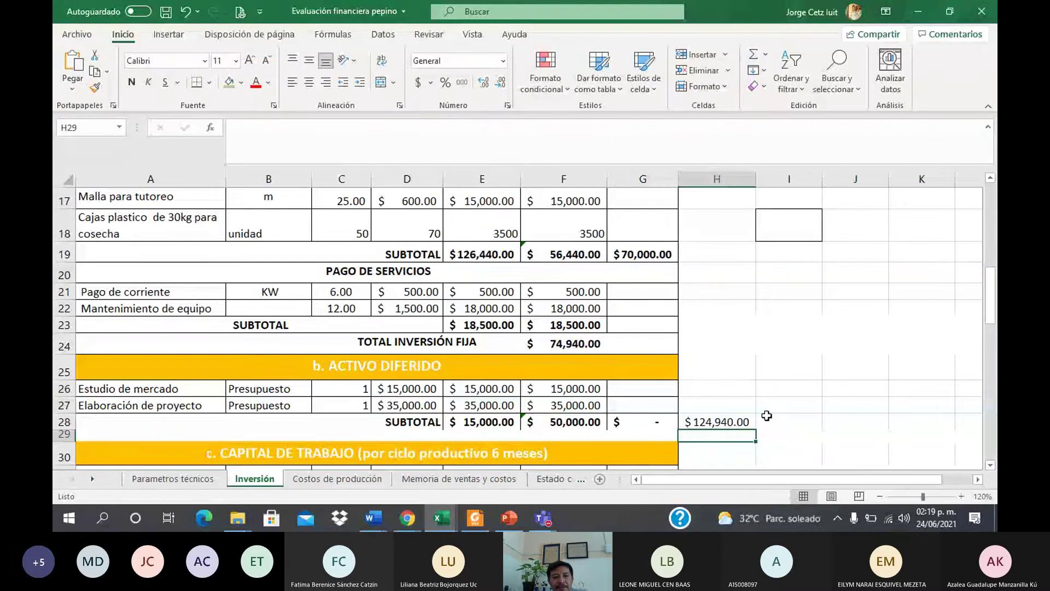
Link the Ciclo 1 Pago de servicios cost in D24 of Memoria de ventas y costos to Inversión!H28
text(=)
click(451, 483)
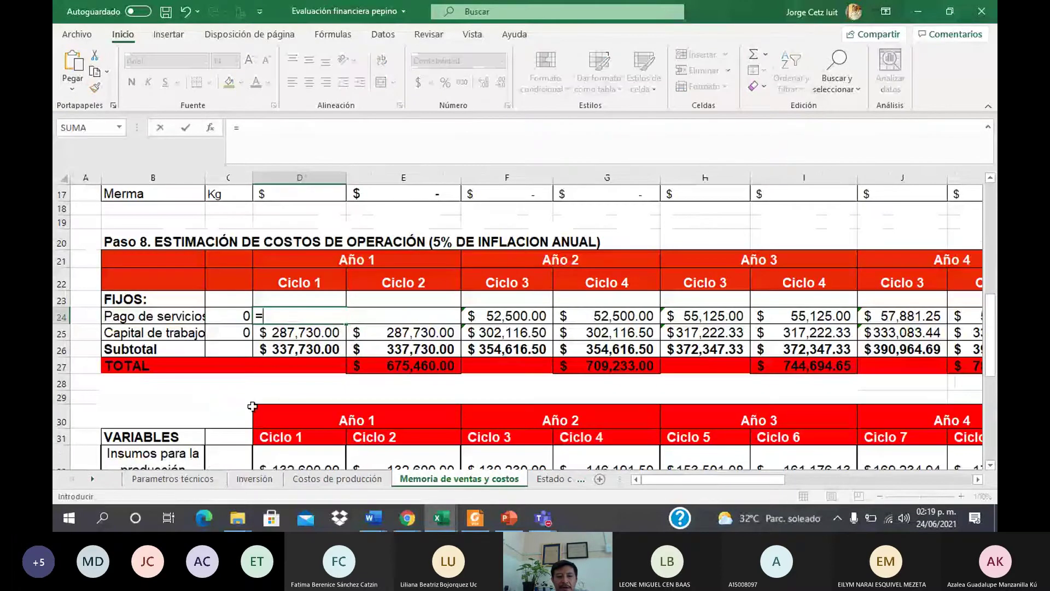
click(248, 478)
click(725, 423)
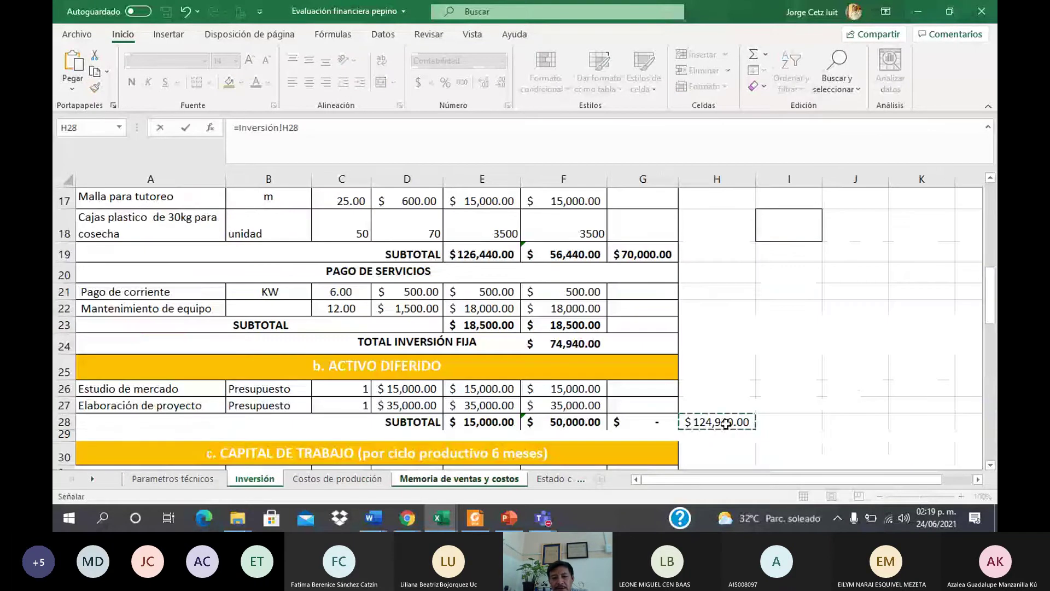
key(Return)
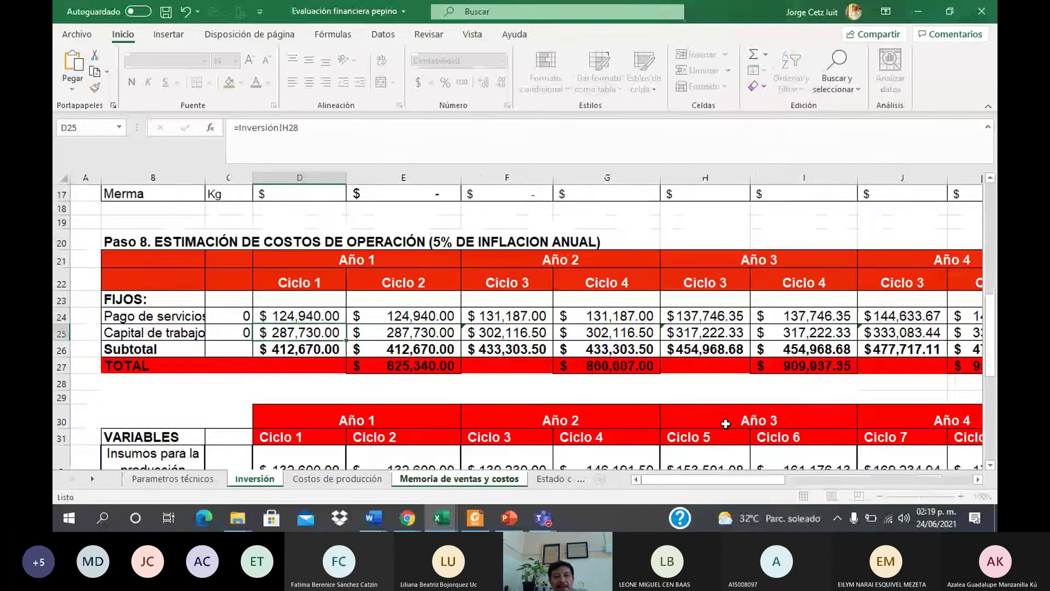
key(Up)
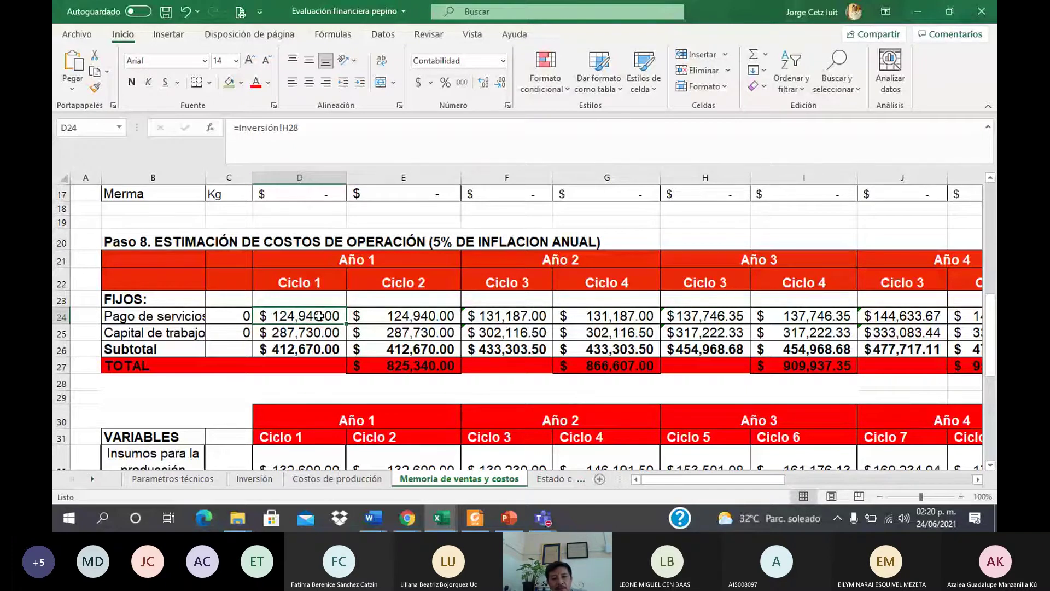
Check the linked sum on the Inversión sheet and the inflation formula for Pago de servicios in Año 2, Ciclo 3
click(260, 479)
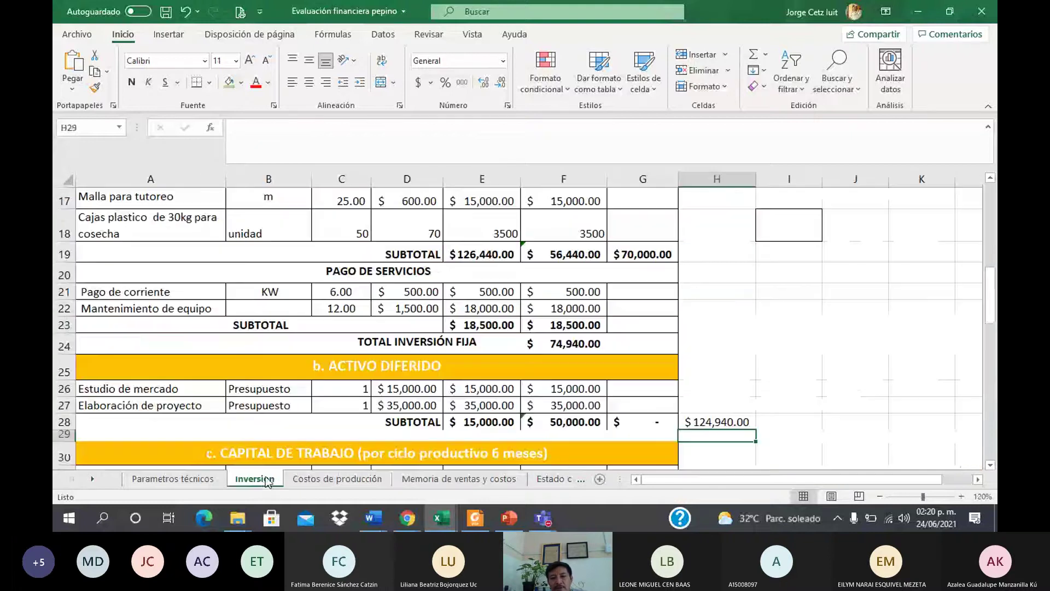
click(460, 481)
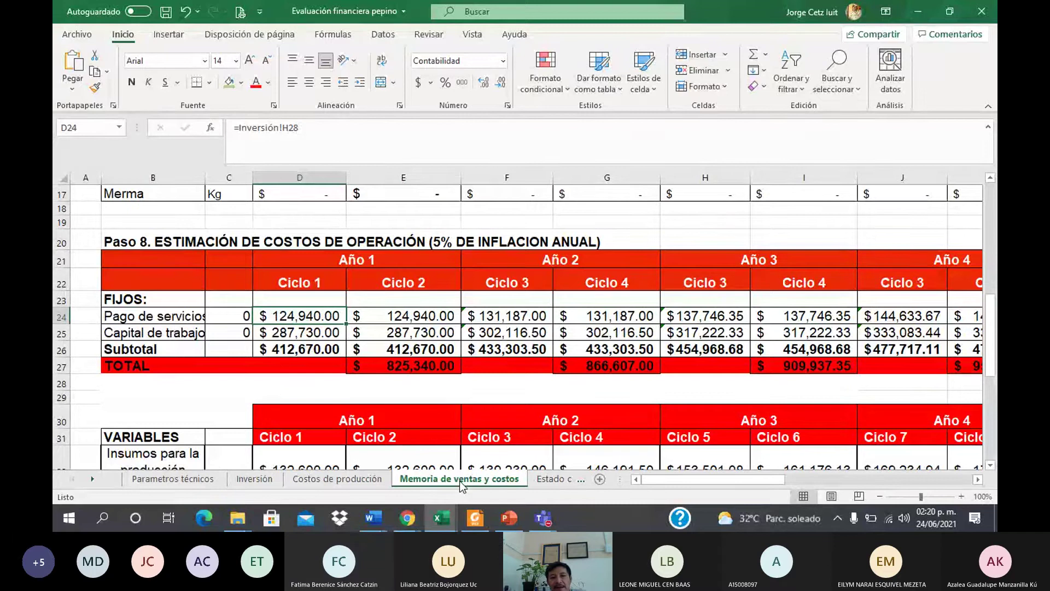
click(507, 316)
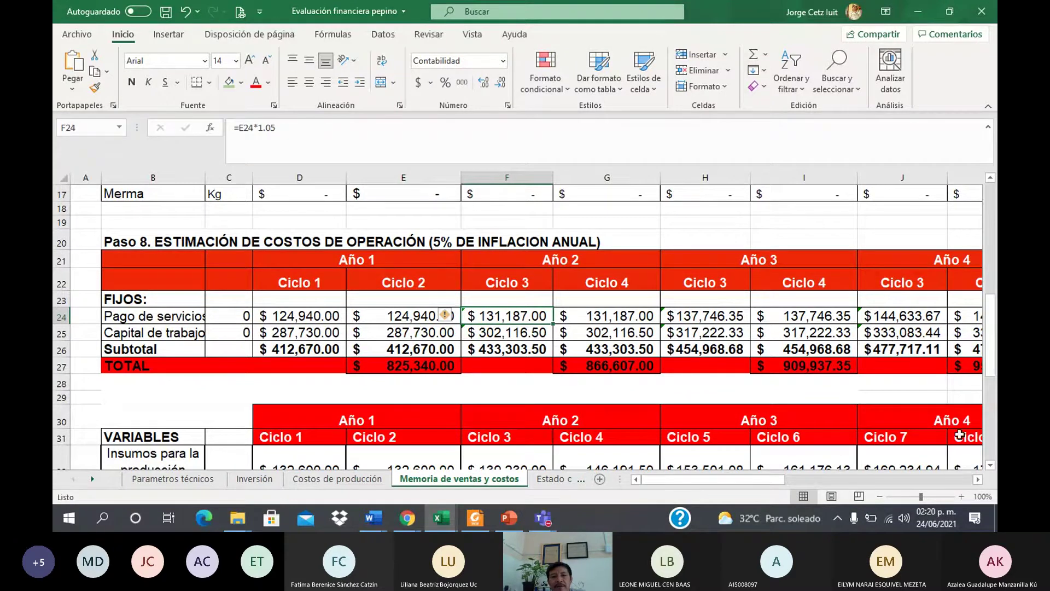
Renumber the two Año 3 cycle headings in the fixed operating costs table as Ciclo 5 and Ciclo 6
click(978, 479)
click(978, 480)
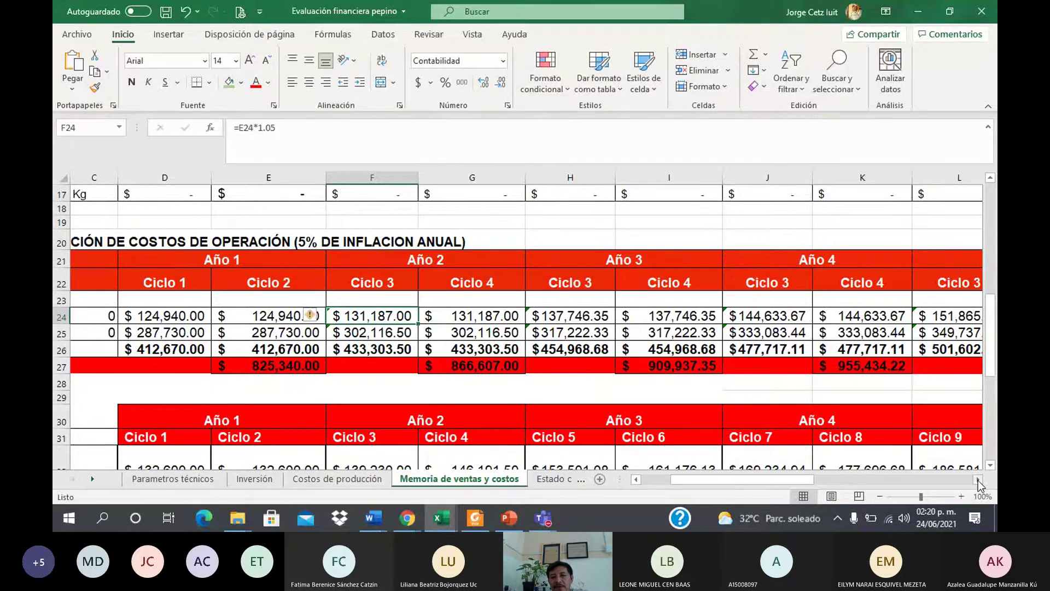
double_click(597, 284)
key(BackSpace)
text(5)
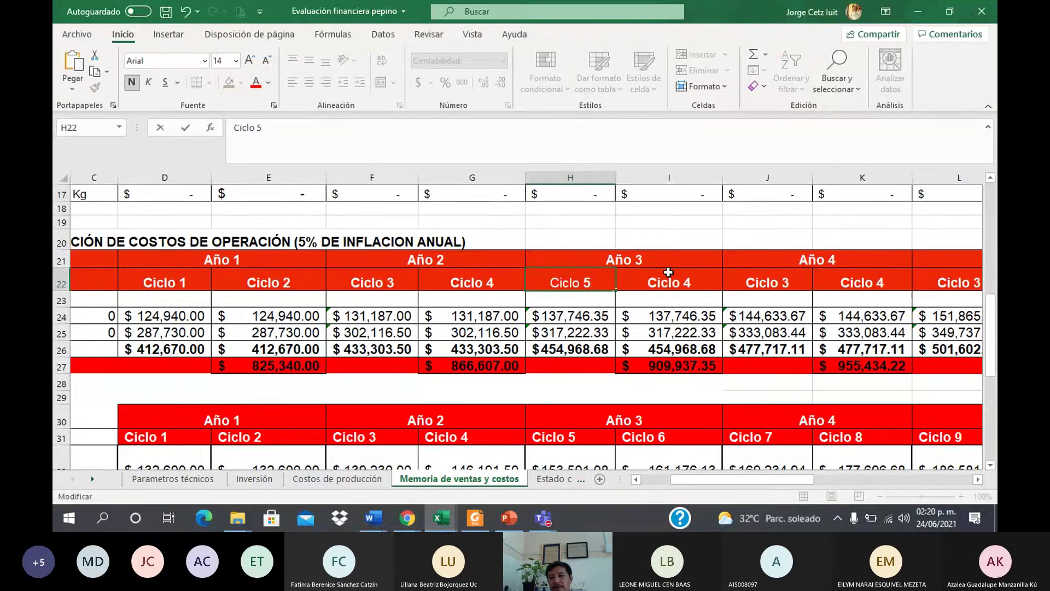
double_click(700, 288)
key(BackSpace)
text(6)
Renumber the two Año 4 cycle headings in the fixed costs table as Ciclo 7 and Ciclo 8
double_click(795, 282)
key(BackSpace)
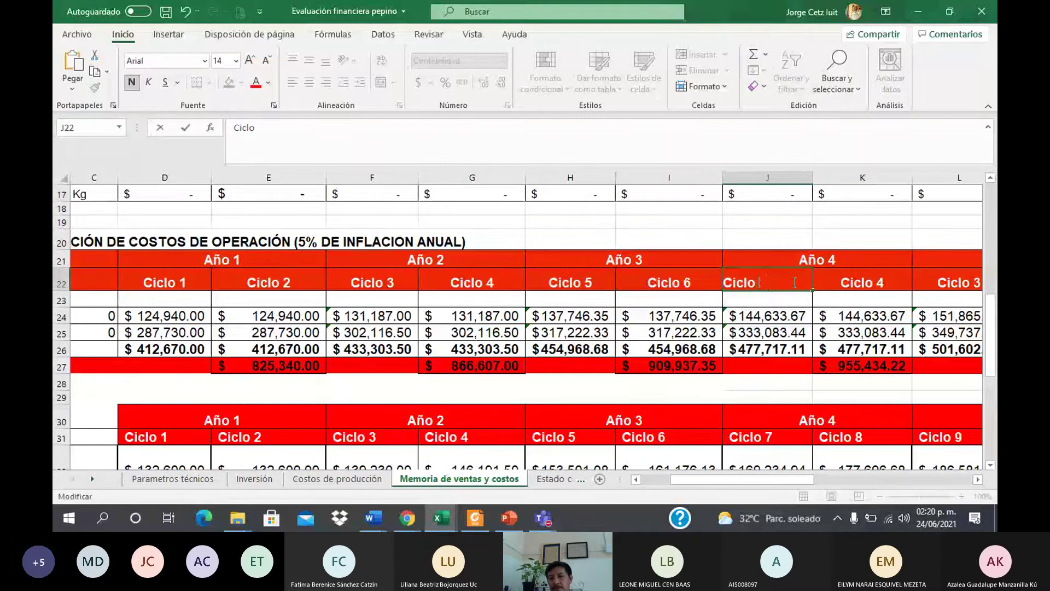
text(7)
double_click(893, 287)
key(BackSpace)
text(8)
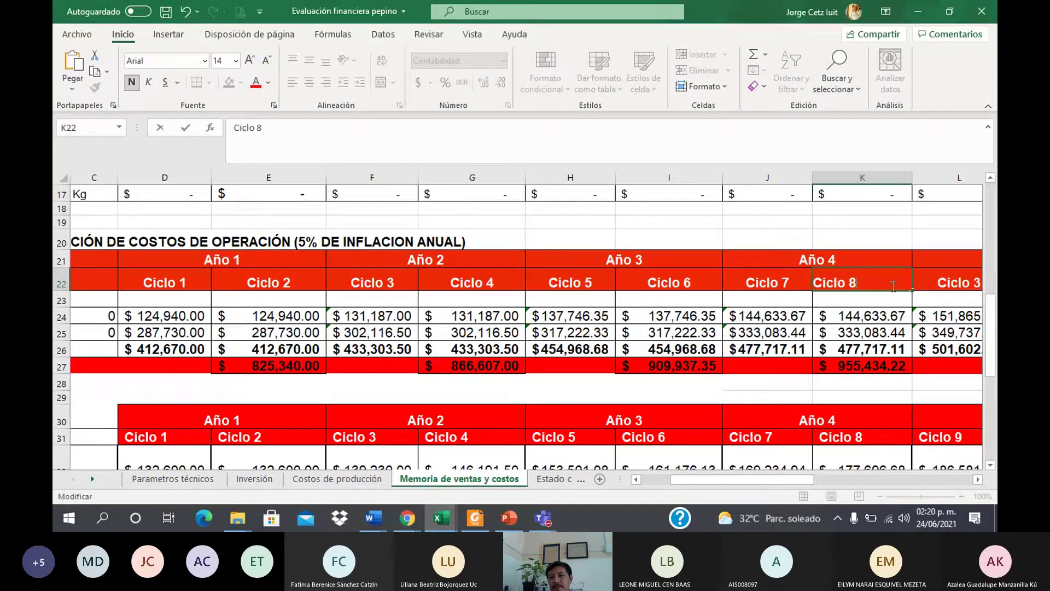
Renumber the two Año 5 cycle headings in the fixed costs table as Ciclo 9 and Ciclo 10
click(978, 480)
click(977, 480)
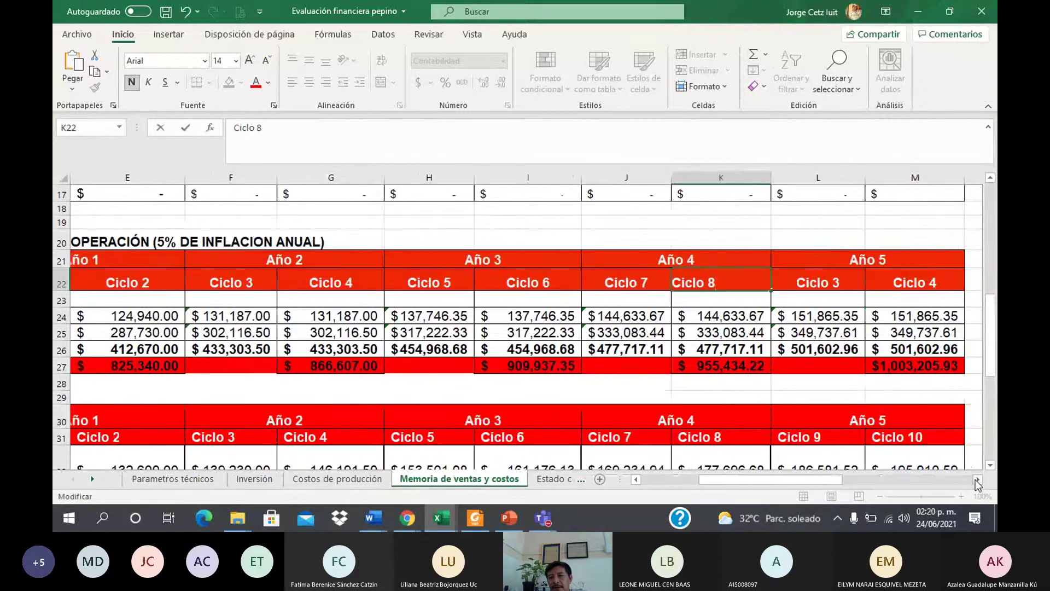
click(841, 285)
double_click(840, 285)
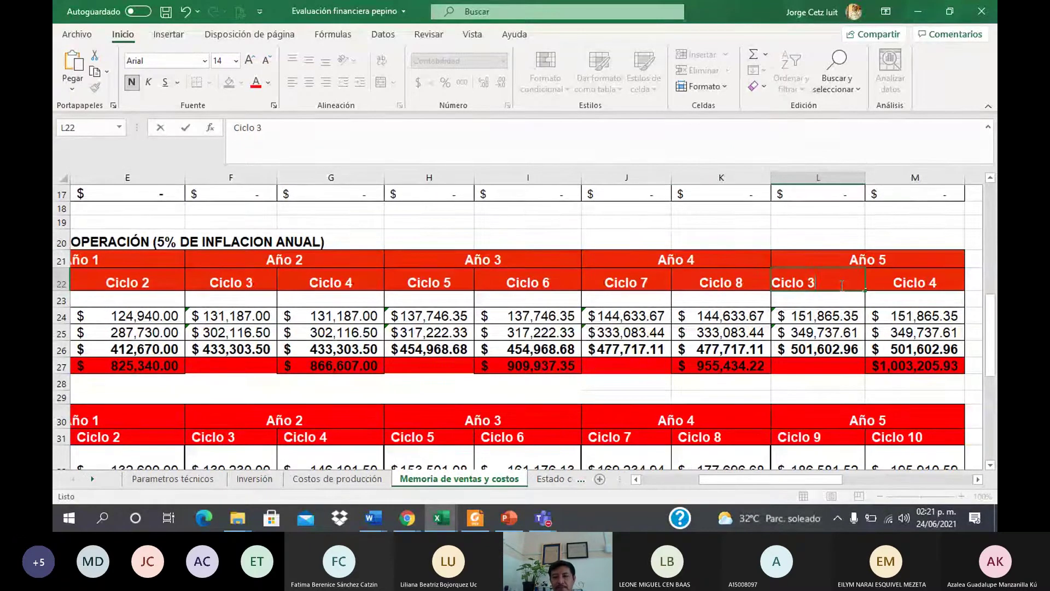
key(BackSpace)
text(9)
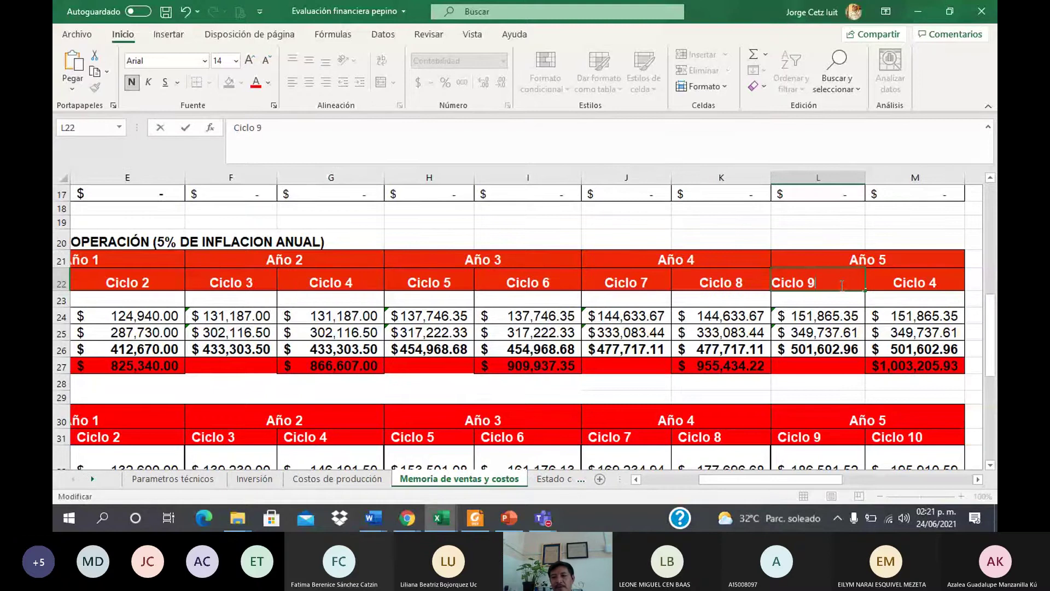
double_click(925, 282)
key(BackSpace)
text(10)
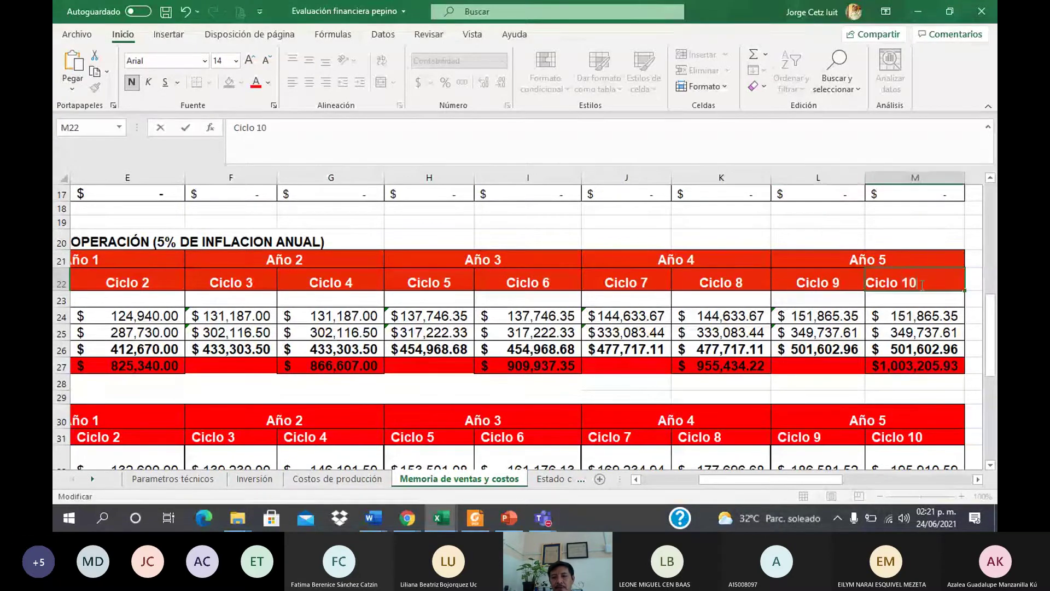
Review the variable and yearly operating costs, and inspect the formula behind the Ciclo 1 Insumos para la producción cost
click(989, 444)
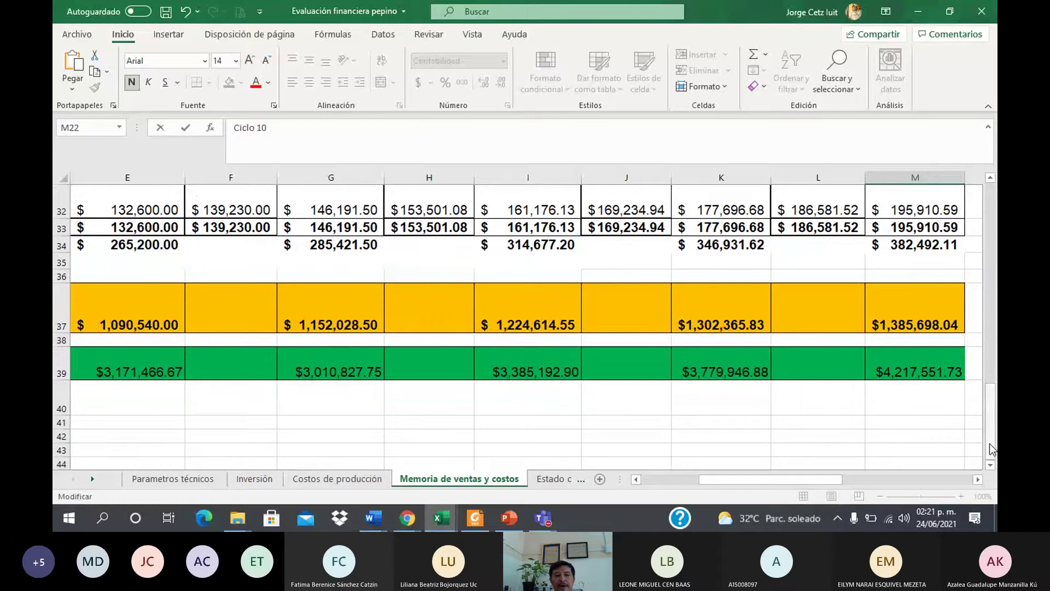
drag(992, 426, 995, 348)
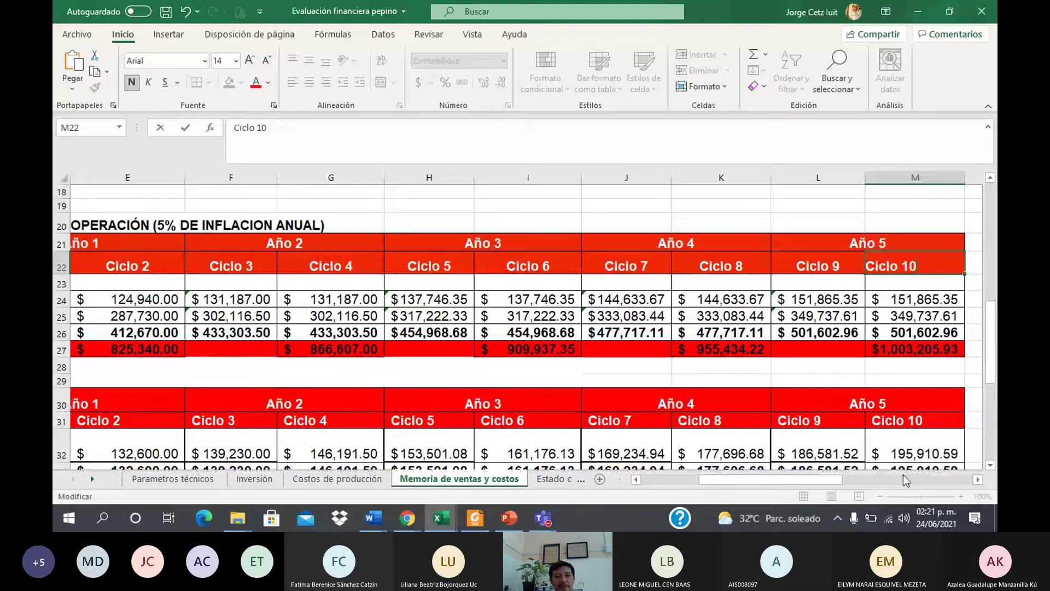
drag(820, 479, 764, 480)
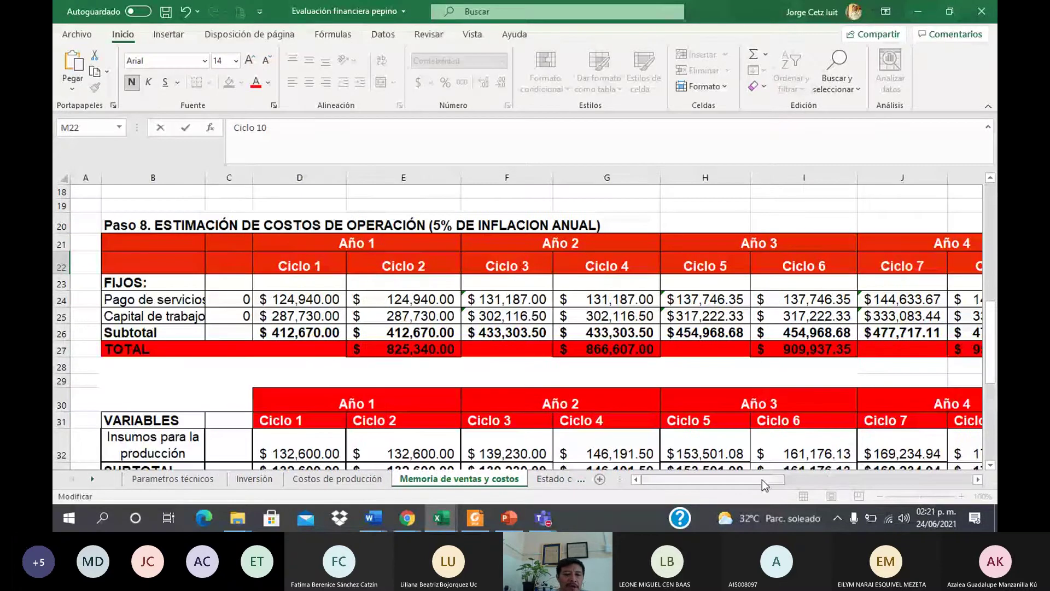
click(990, 465)
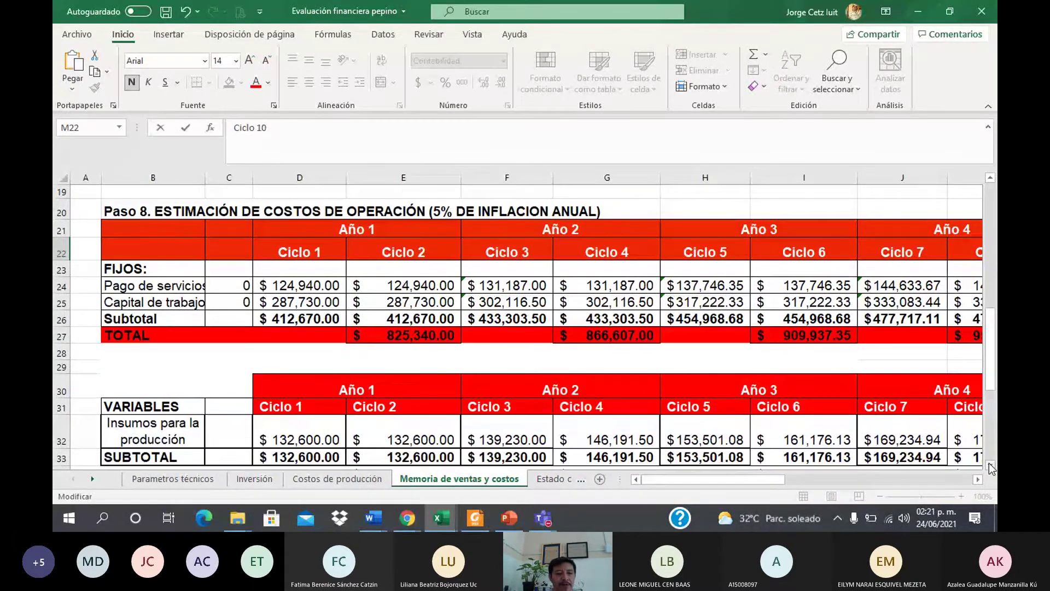
click(990, 466)
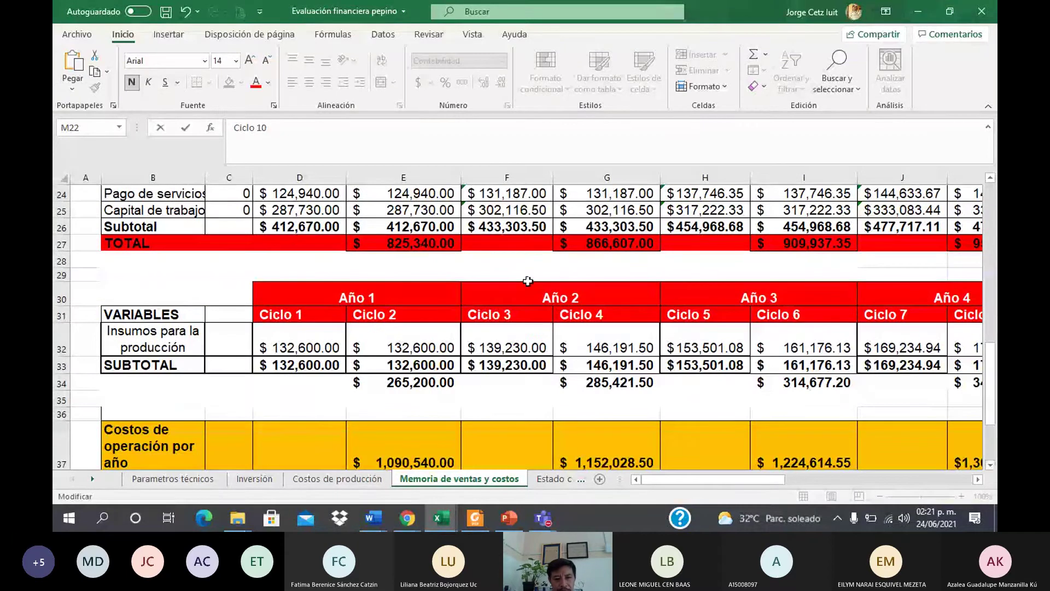
click(314, 345)
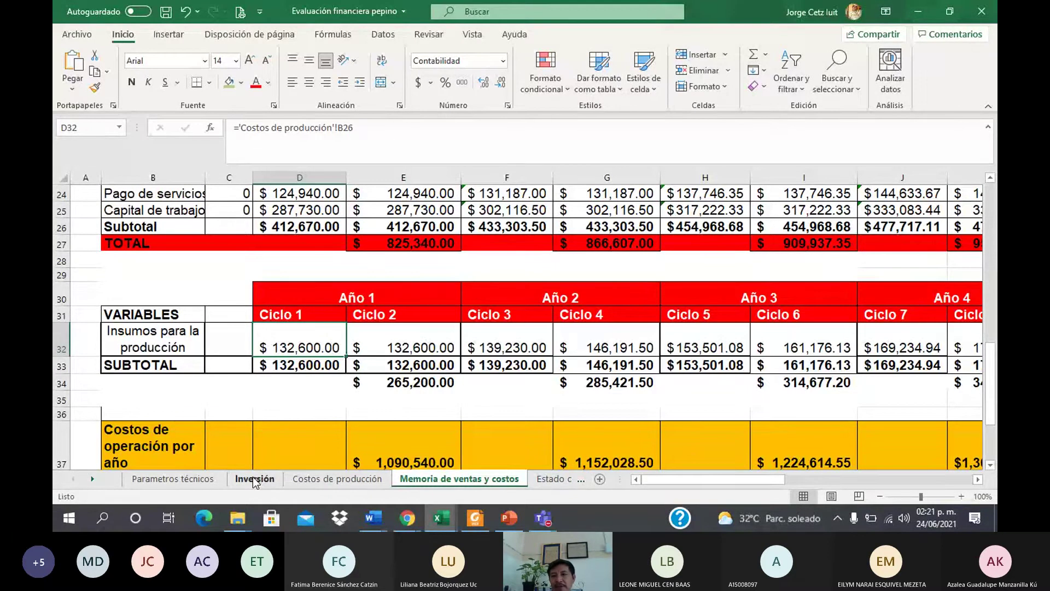
Examine the Costos de producción sheet, from the fertilizer and seedling items down to the total in B26
click(330, 476)
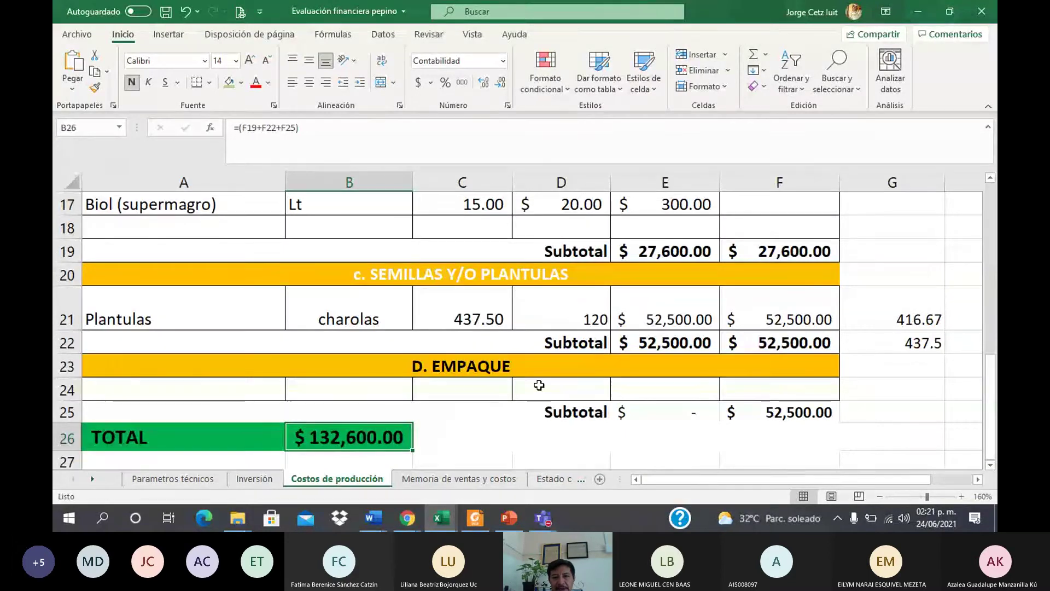
scroll(963, 246, up, 4)
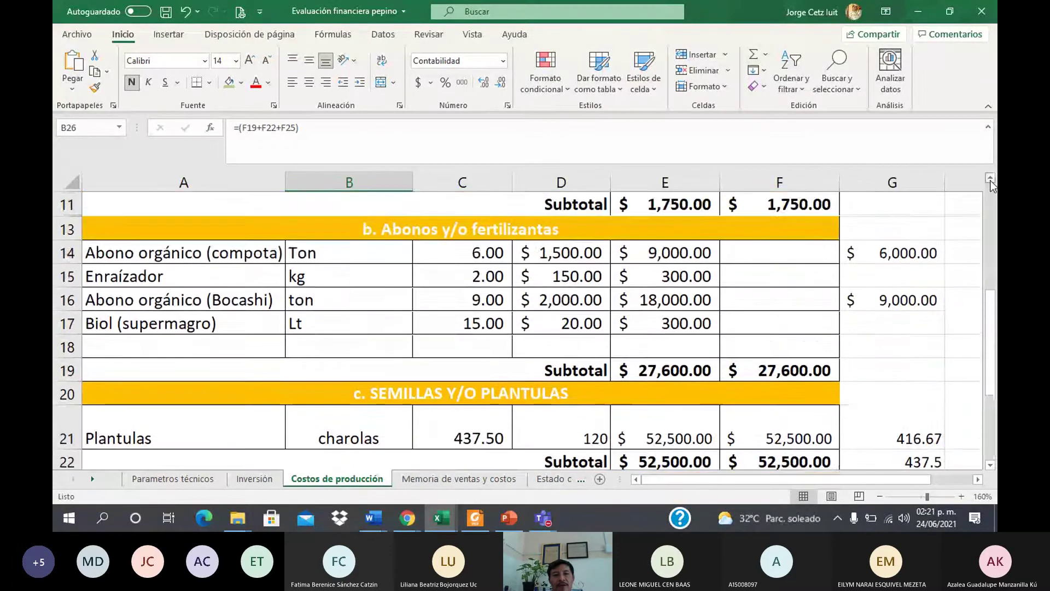
scroll(991, 186, up, 1)
drag(991, 227, 991, 382)
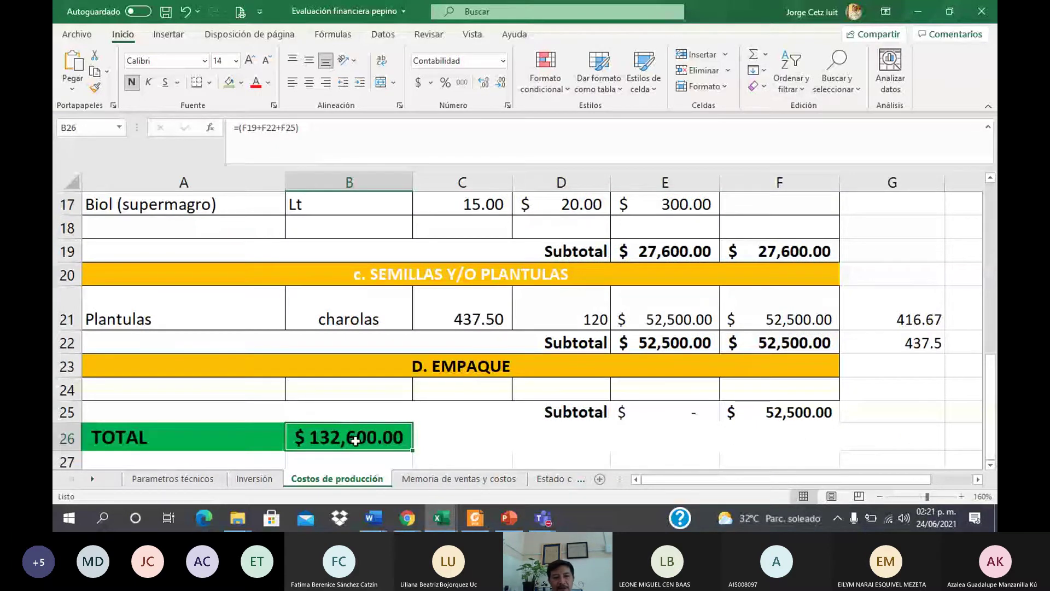
Return to the Memoria de ventas y costos sheet and inspect the Insumos para la producción formulas in row 32 across the cycles
click(490, 481)
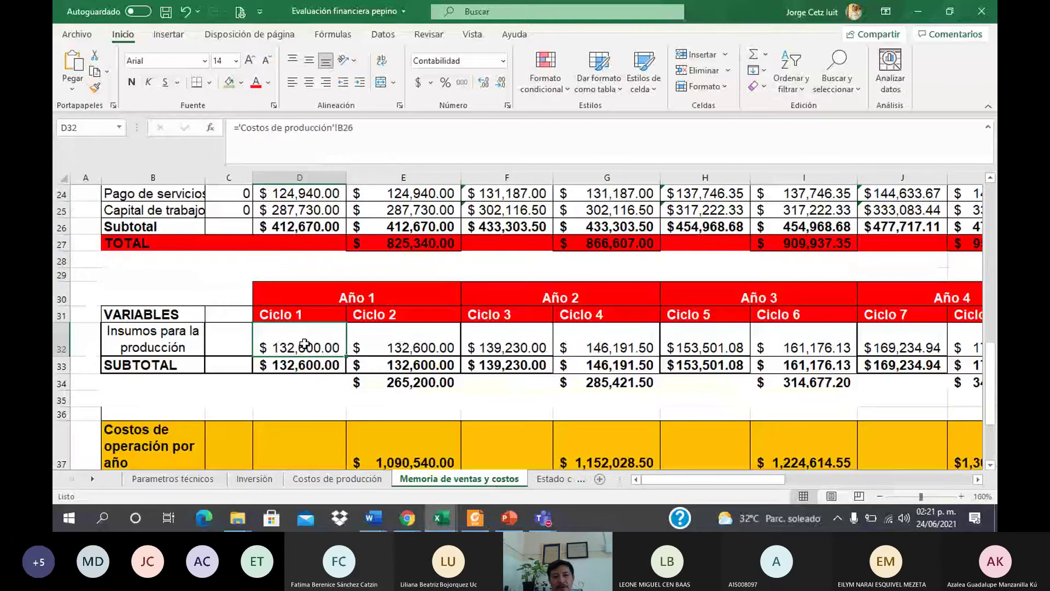
click(424, 348)
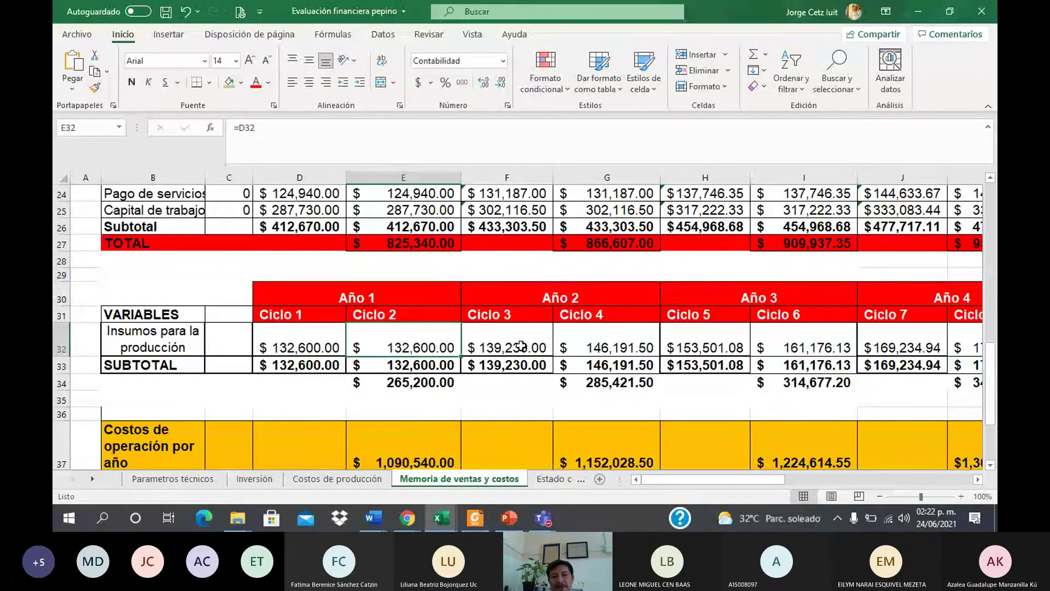
click(521, 345)
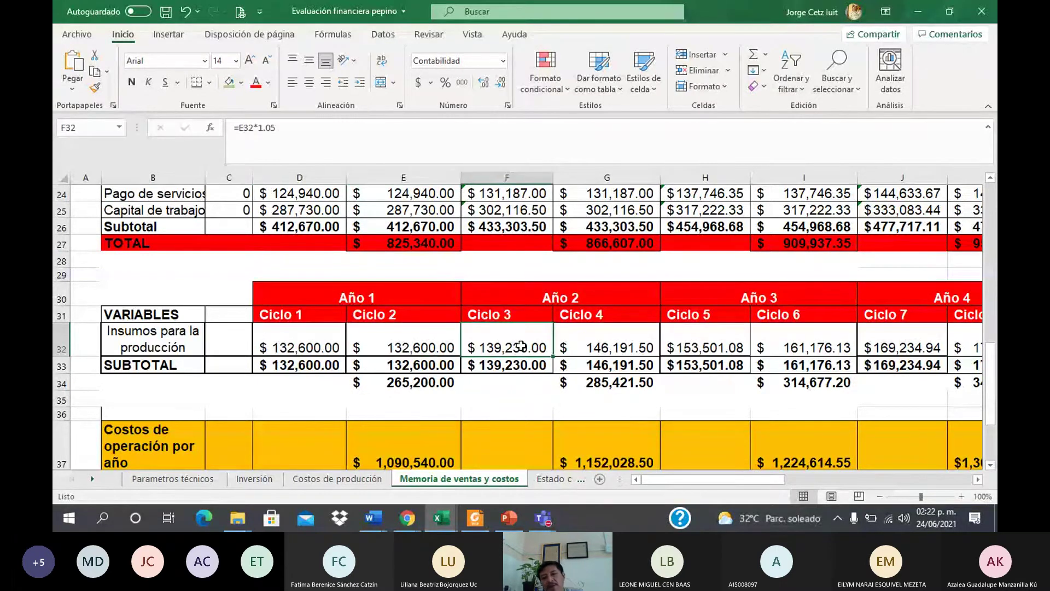
click(703, 348)
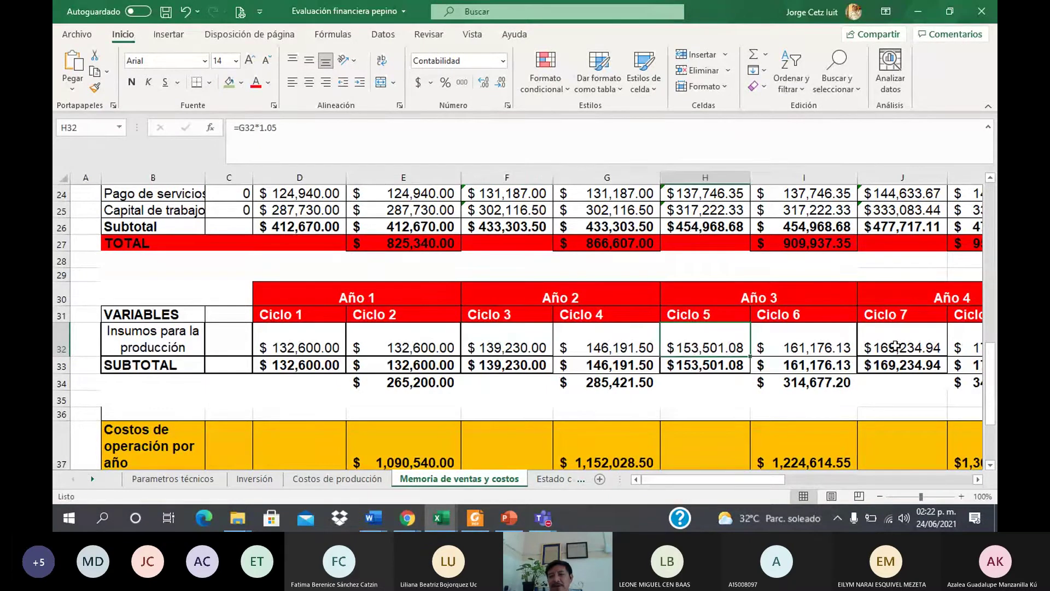
click(896, 346)
scroll(923, 425, right, 2)
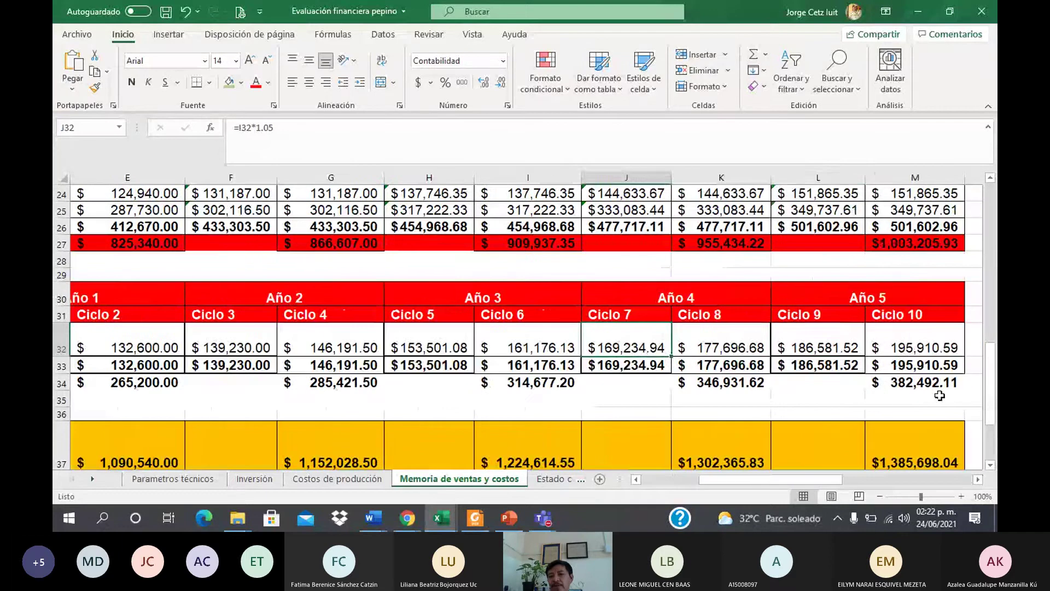
click(854, 347)
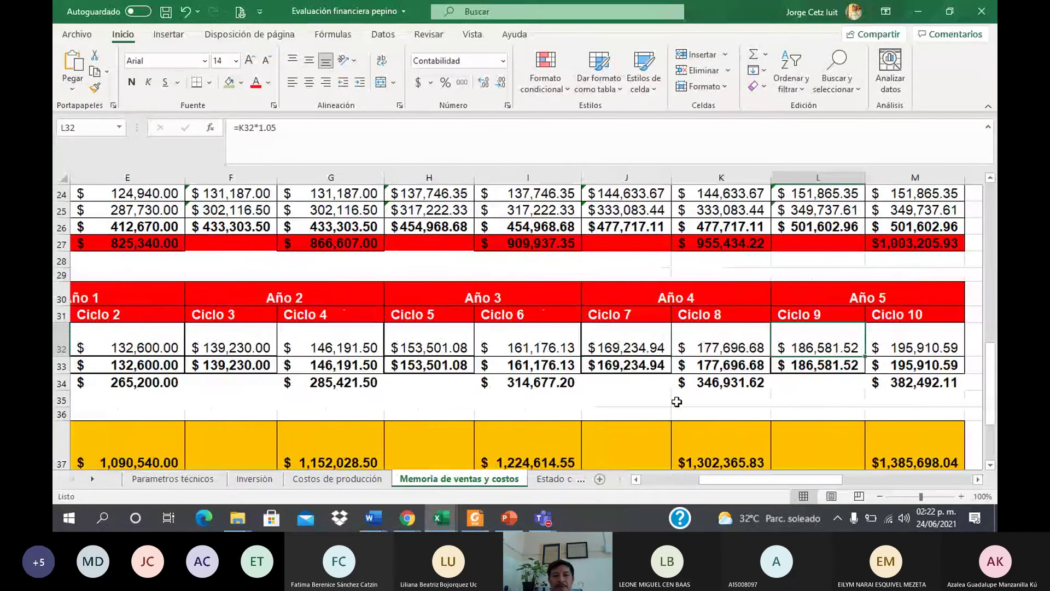
drag(788, 480, 720, 481)
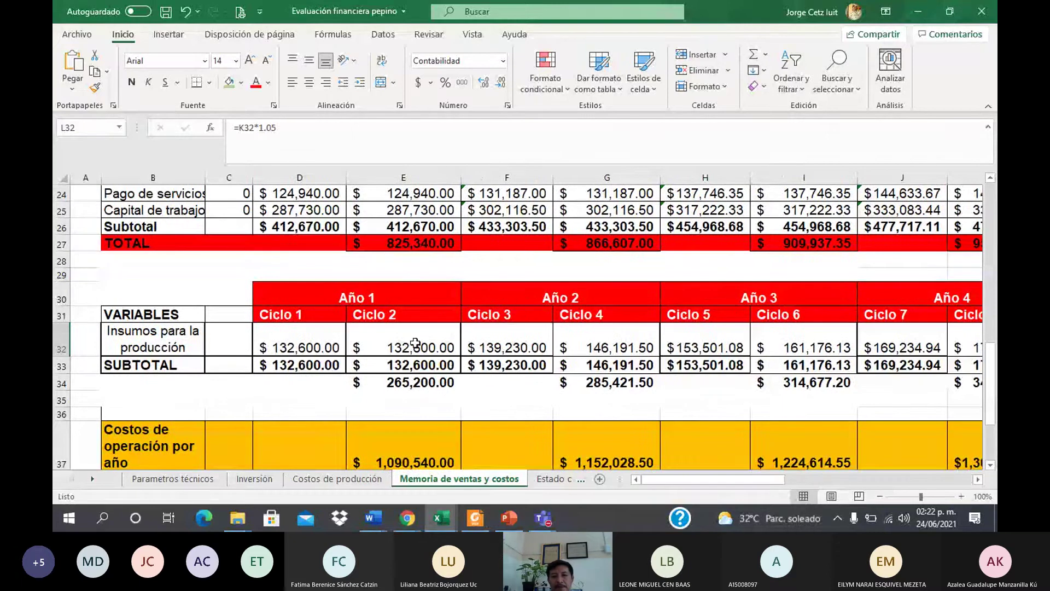
Remove the 1.05 increase from the Ciclo 4 Insumos para la producción cost so G32 reads =F32
click(617, 350)
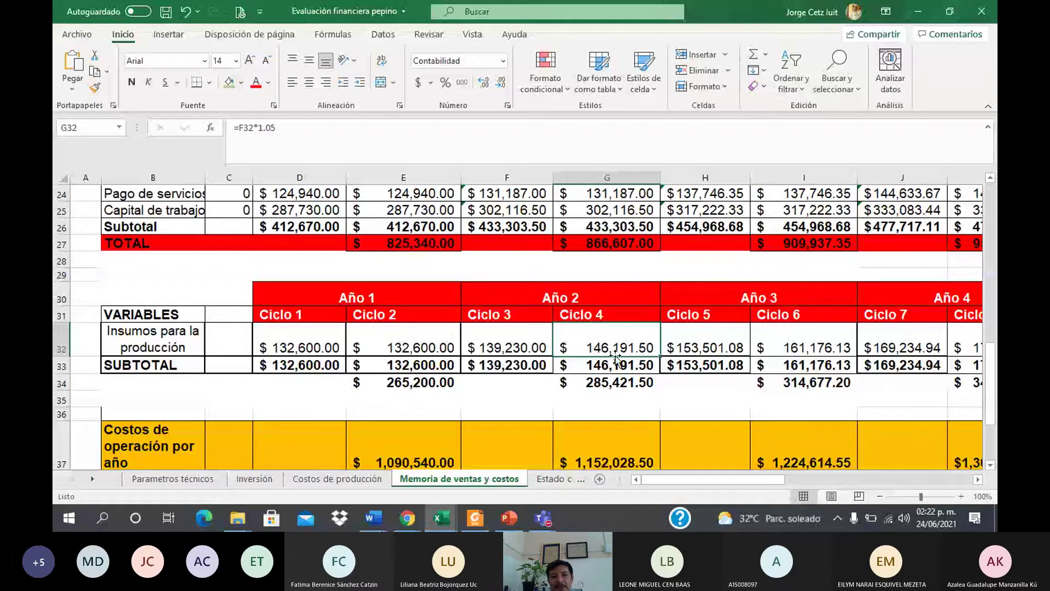
click(281, 129)
key(BackSpace)
key(BackSpace)
key(BackSpace)
key(BackSpace)
key(BackSpace)
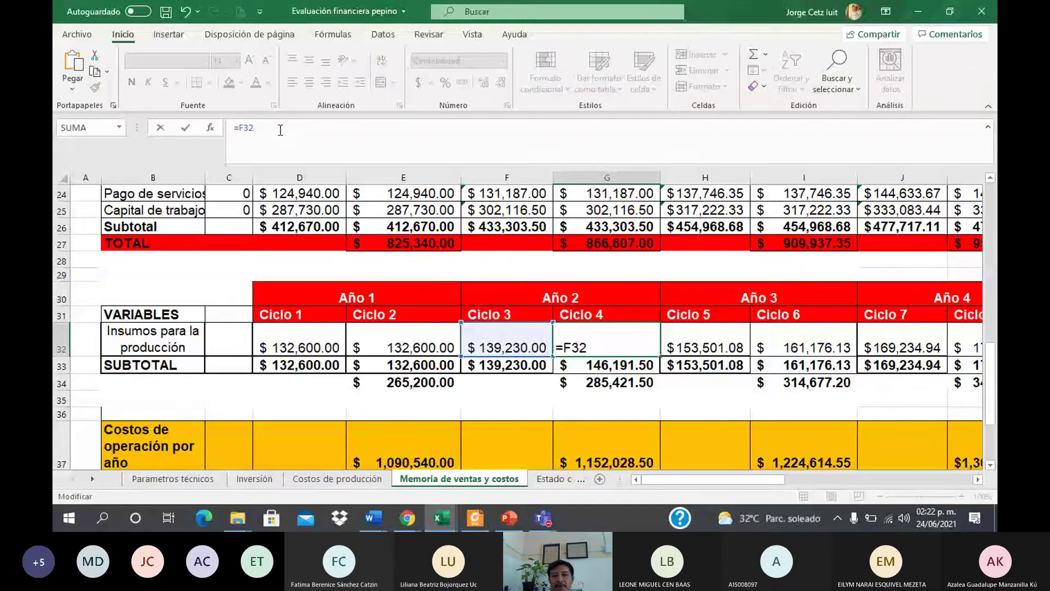
key(Return)
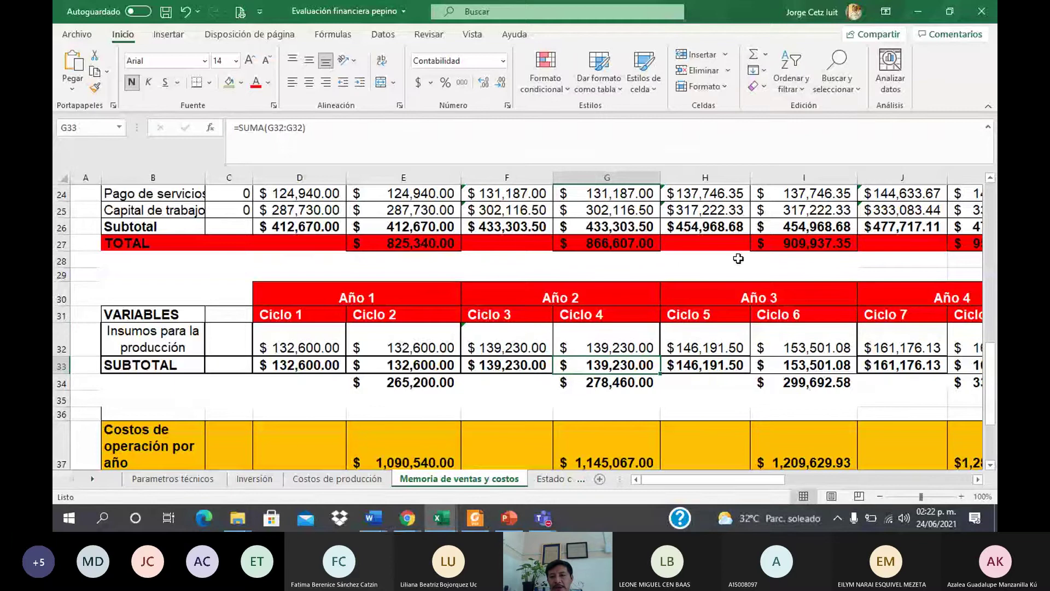
Remove the 1.05 increase from the Ciclo 6 Insumos para la producción cost so I32 reads =H32
click(801, 347)
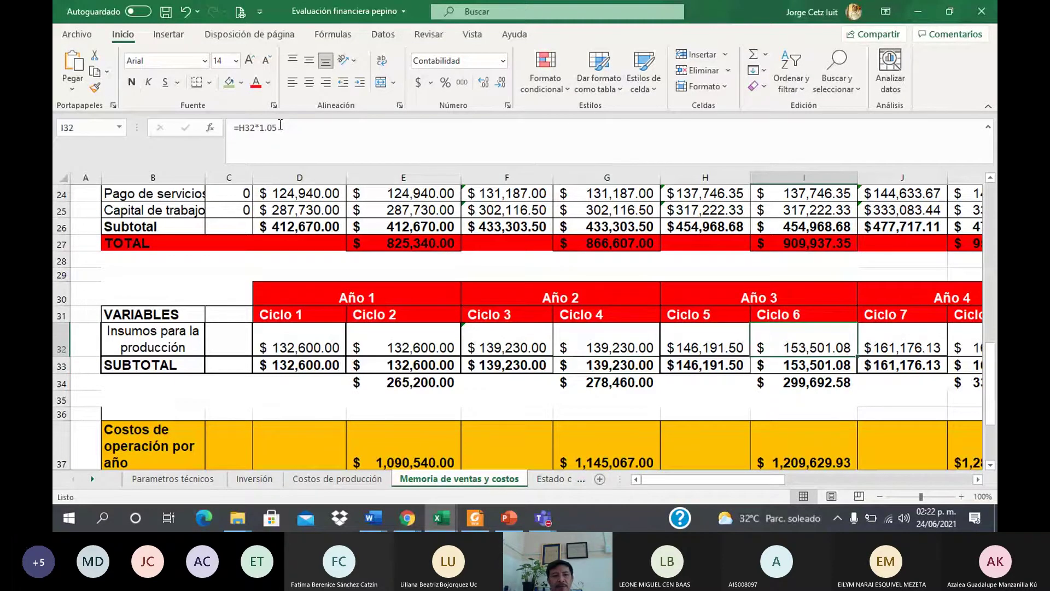
click(279, 126)
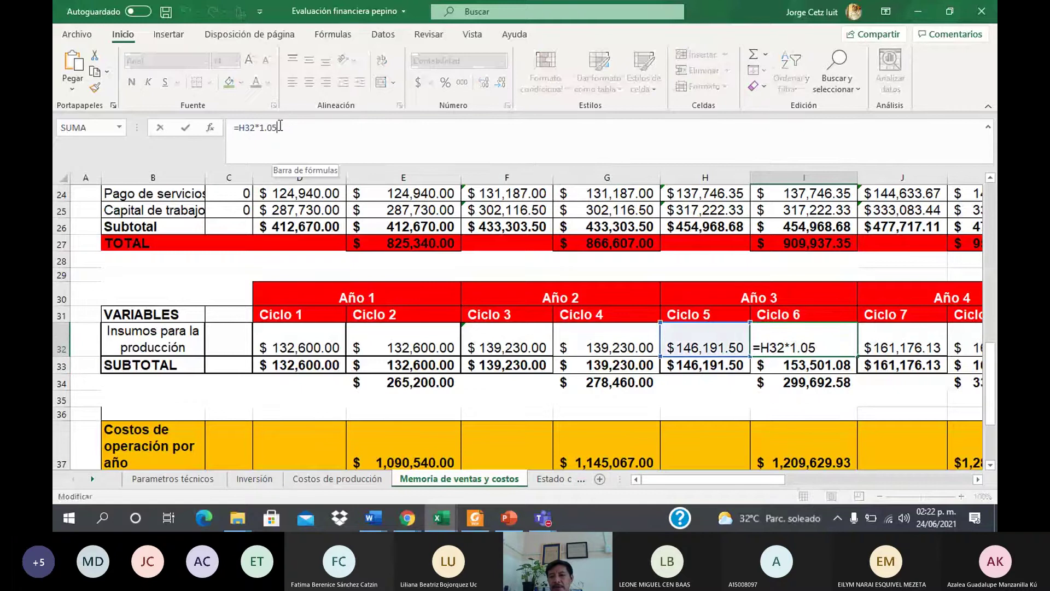
key(Return)
Remove the 1.05 increase from the Ciclo 8 Insumos para la producción cost so K32 reads =J32
drag(755, 480, 790, 479)
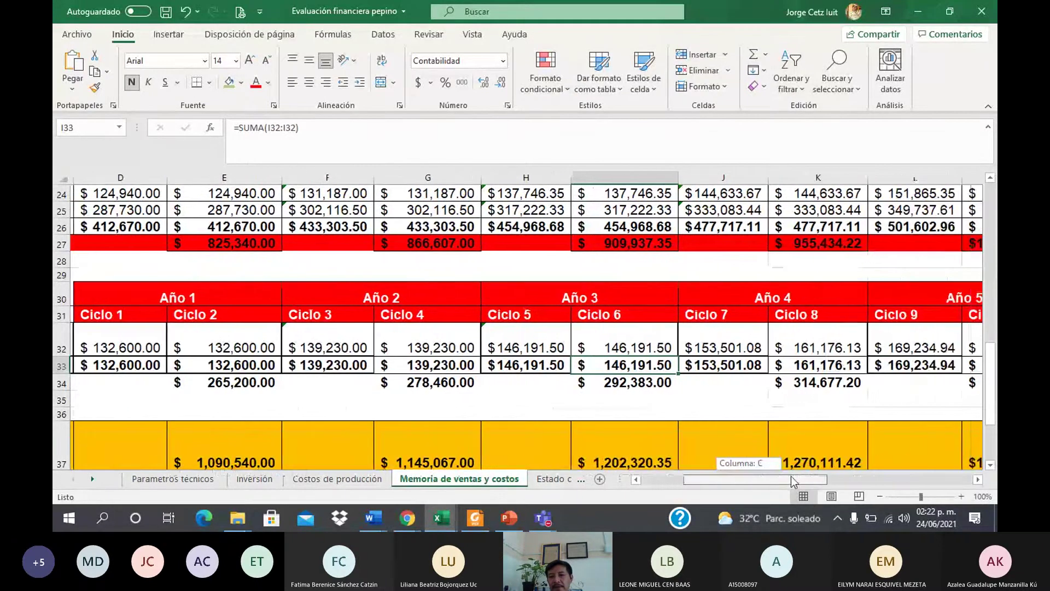
click(815, 346)
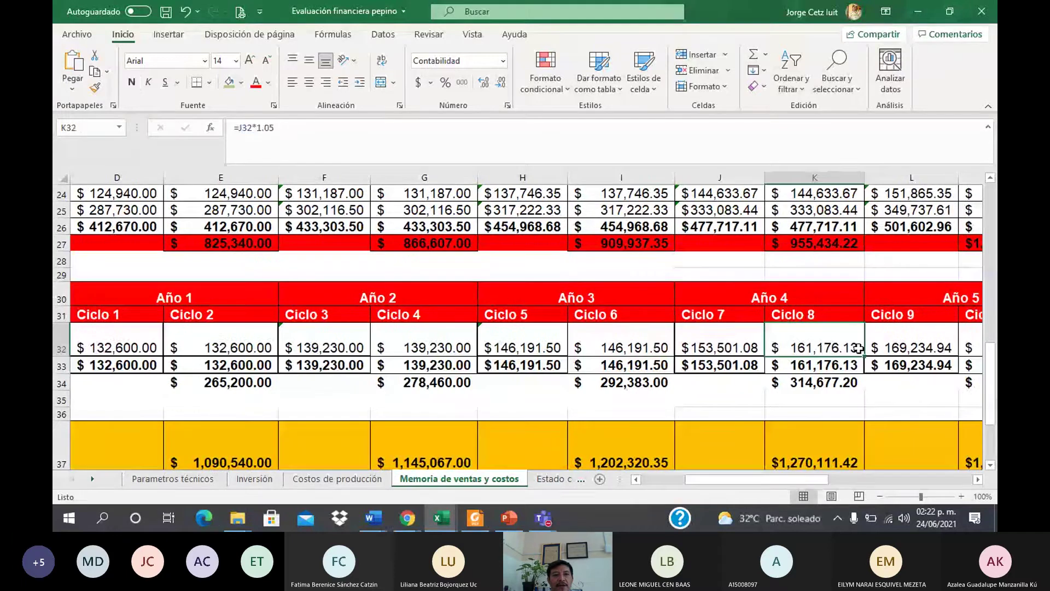
click(284, 131)
key(BackSpace)
key(BackSpace)
key(BackSpace)
key(BackSpace)
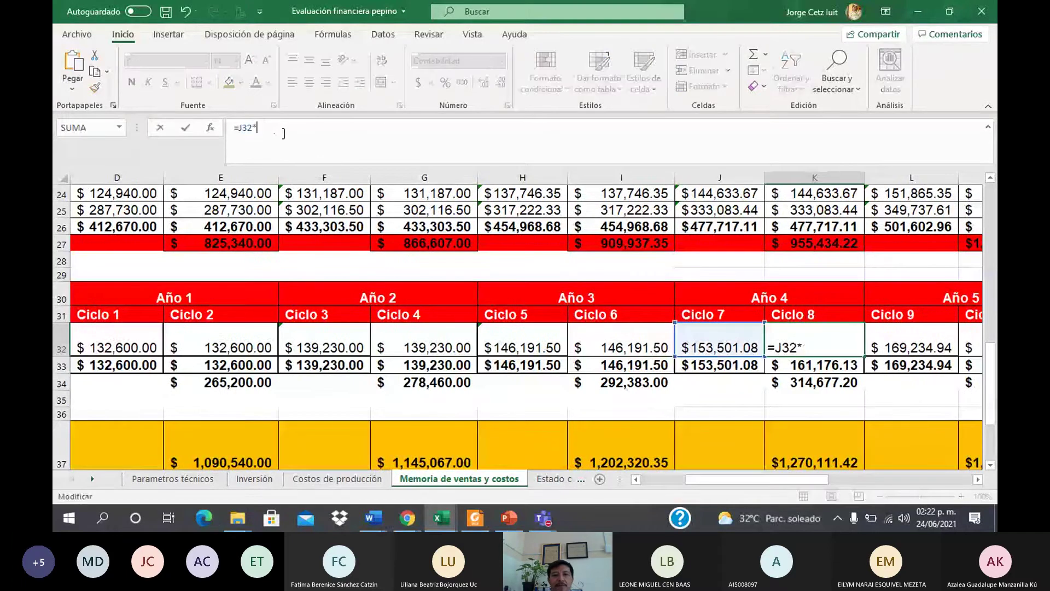
key(BackSpace)
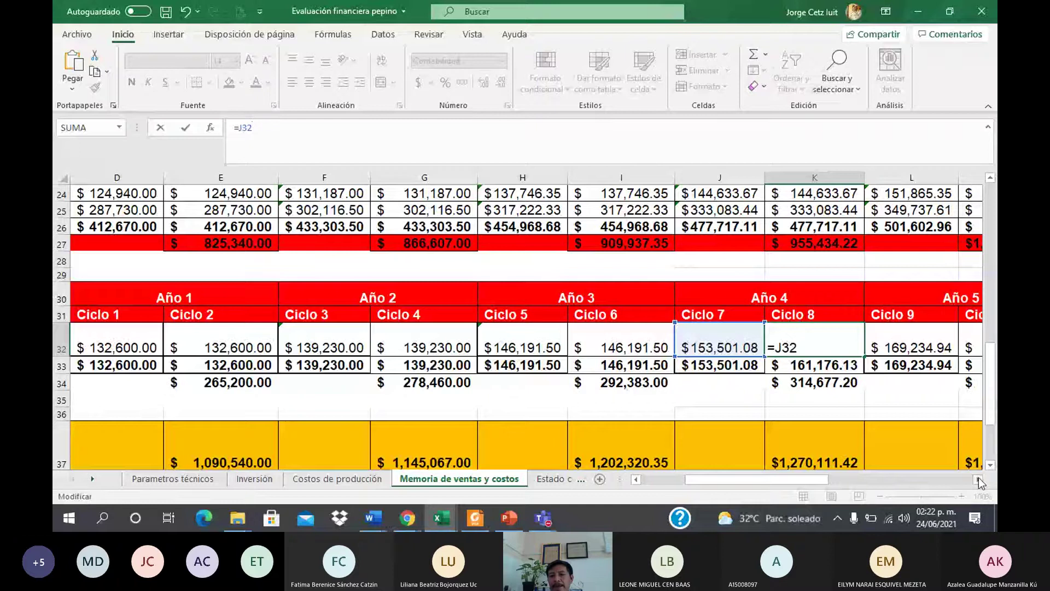
Remove the 1.05 increase from the Ciclo 10 Insumos para la producción cost so M32 reads =L32
click(978, 480)
click(977, 479)
click(803, 340)
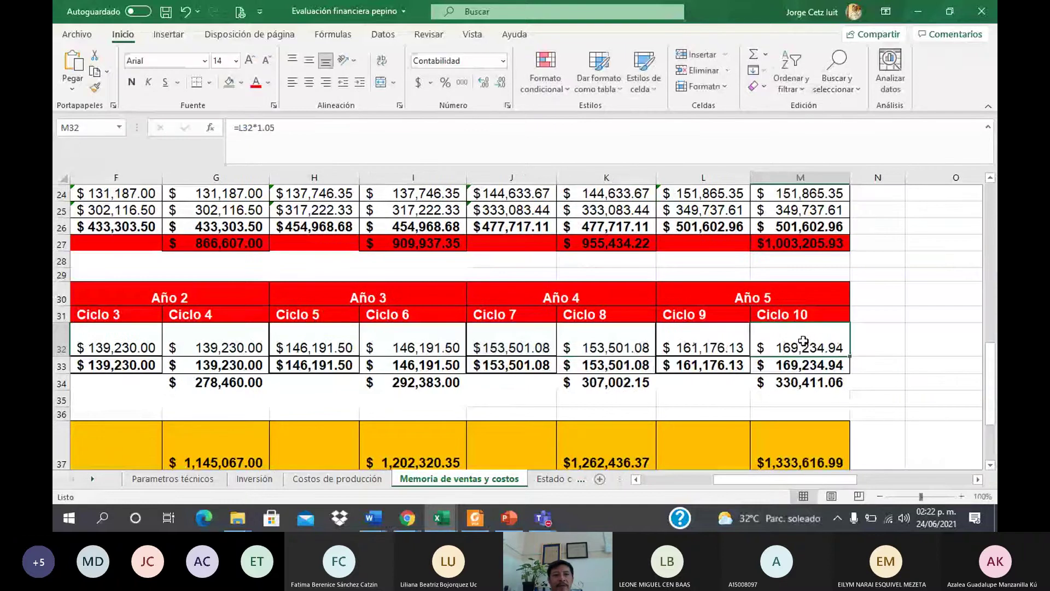
double_click(803, 340)
key(BackSpace)
key(BackSpace)
key(BackSpace)
key(BackSpace)
key(BackSpace)
key(Return)
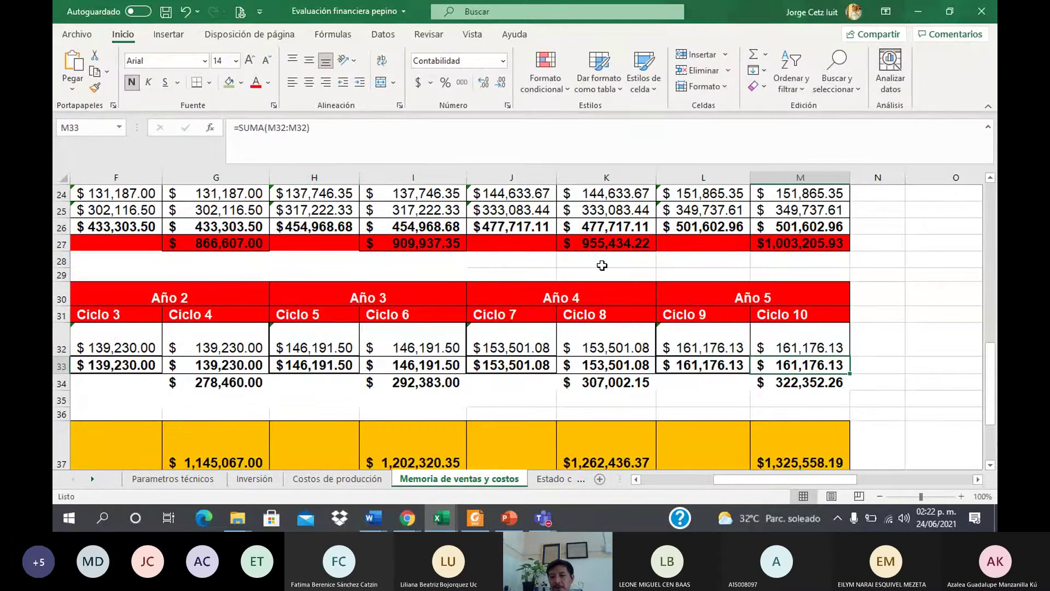
Review the fixed cost total in E27 and the formulas behind the Costos de operación por año amounts for Año 1 to Año 5
drag(989, 356, 989, 362)
drag(803, 474, 730, 485)
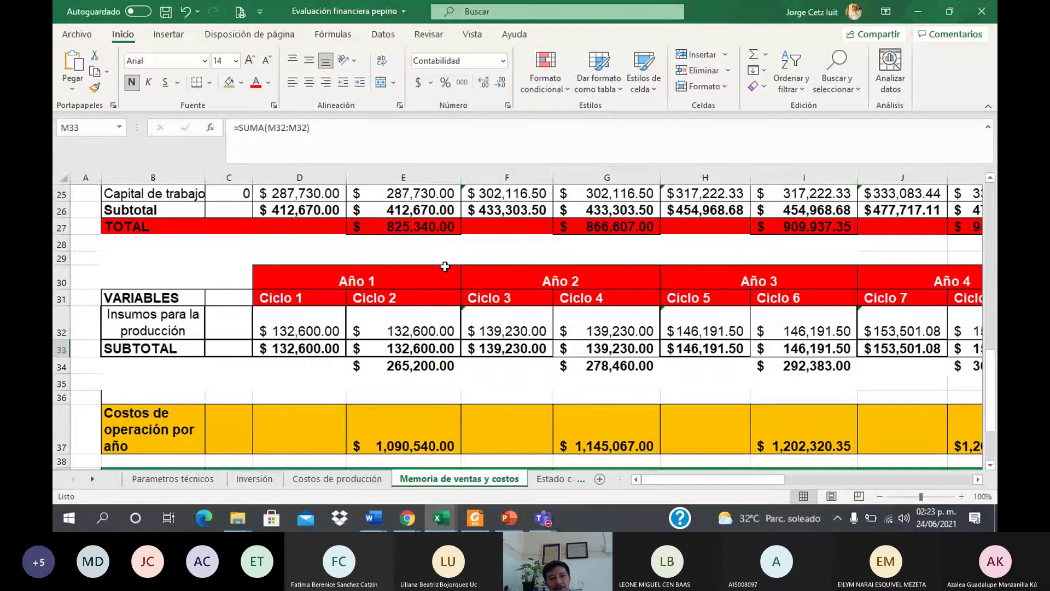
click(409, 227)
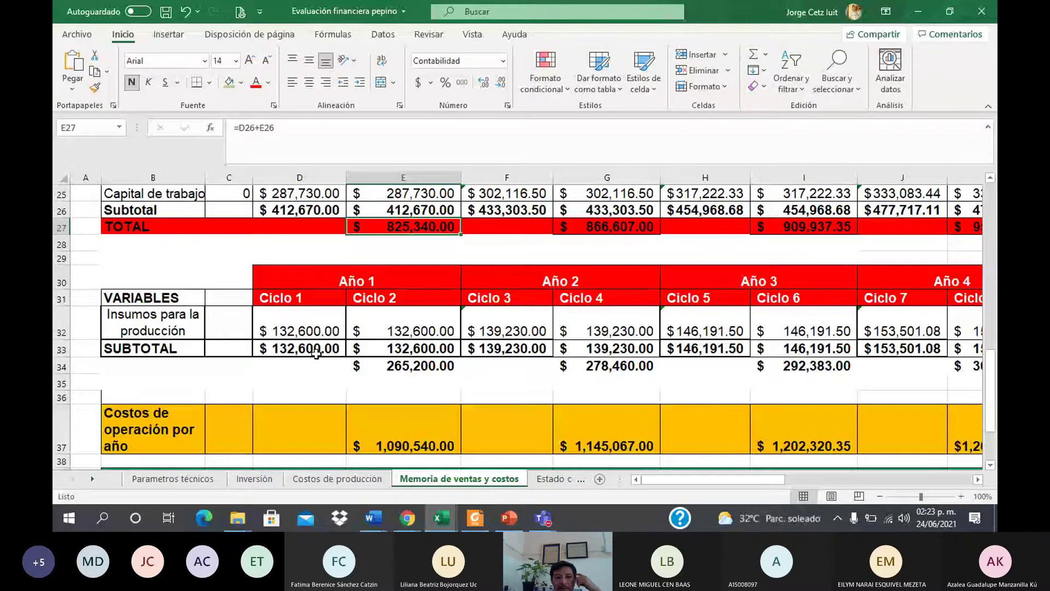
click(991, 465)
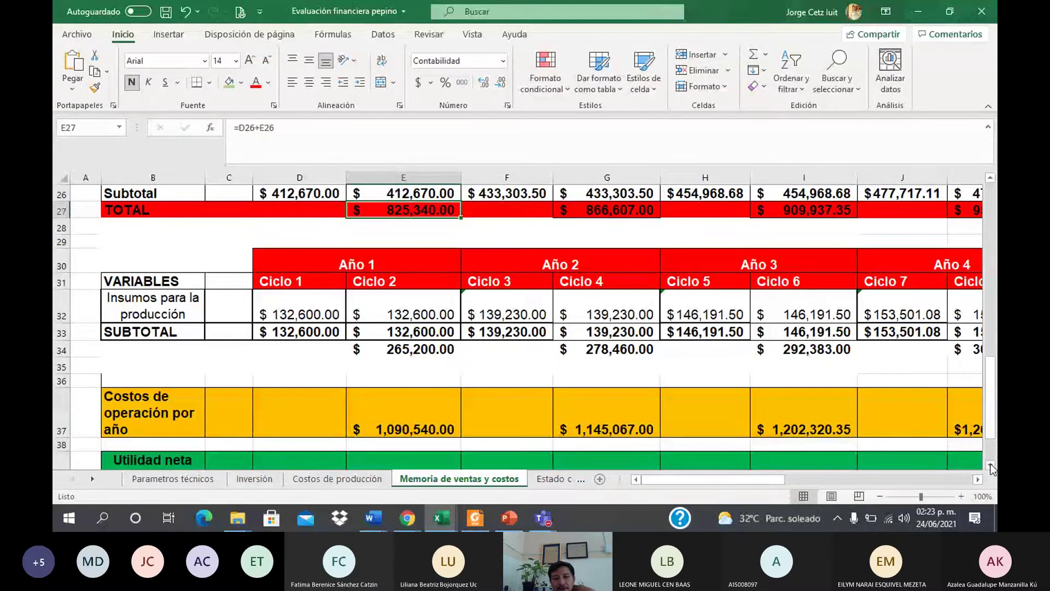
click(428, 422)
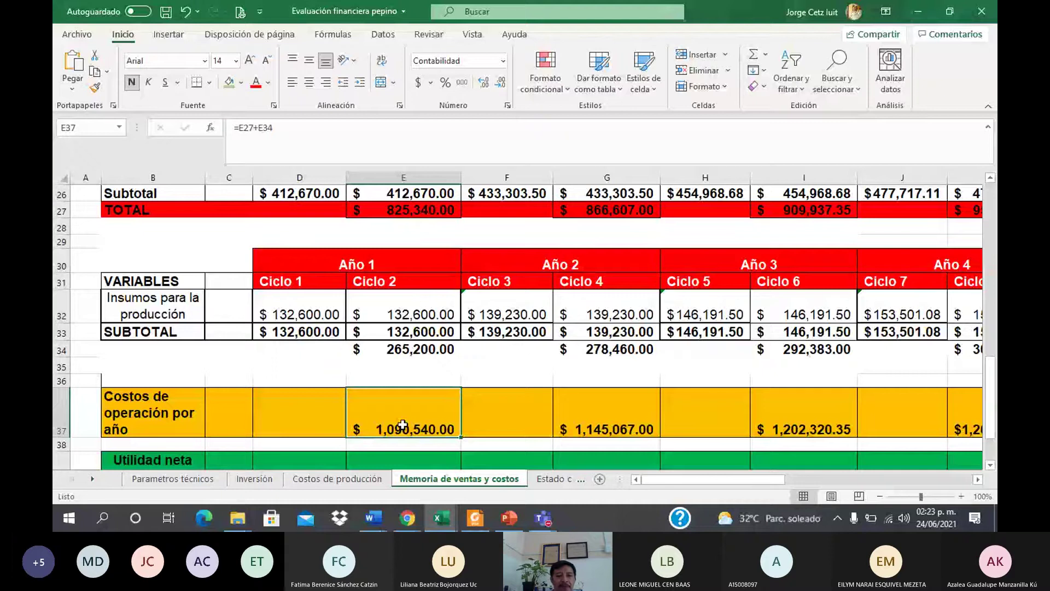
click(628, 430)
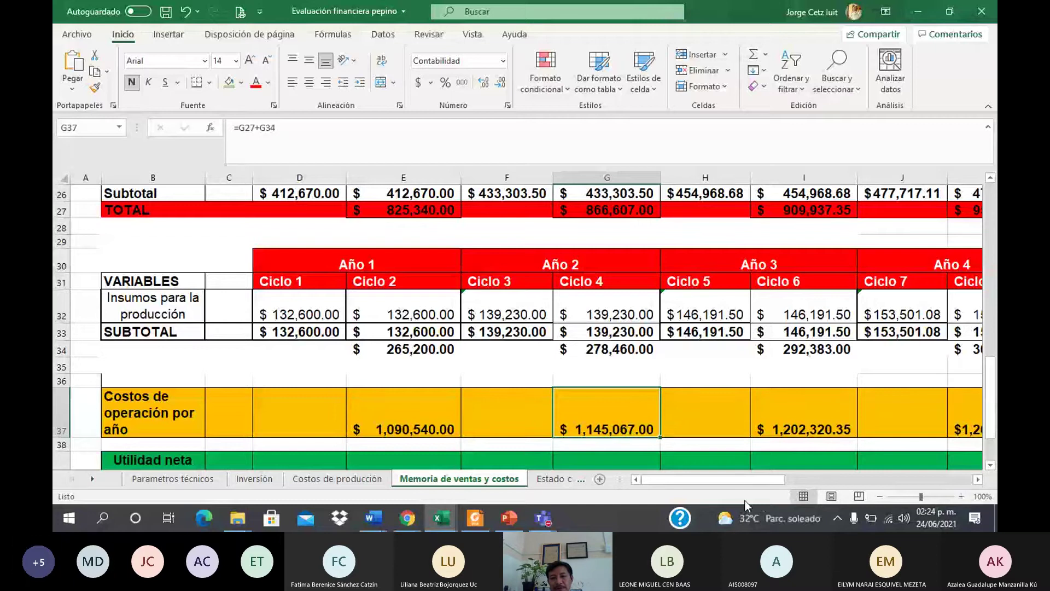
drag(725, 479, 796, 477)
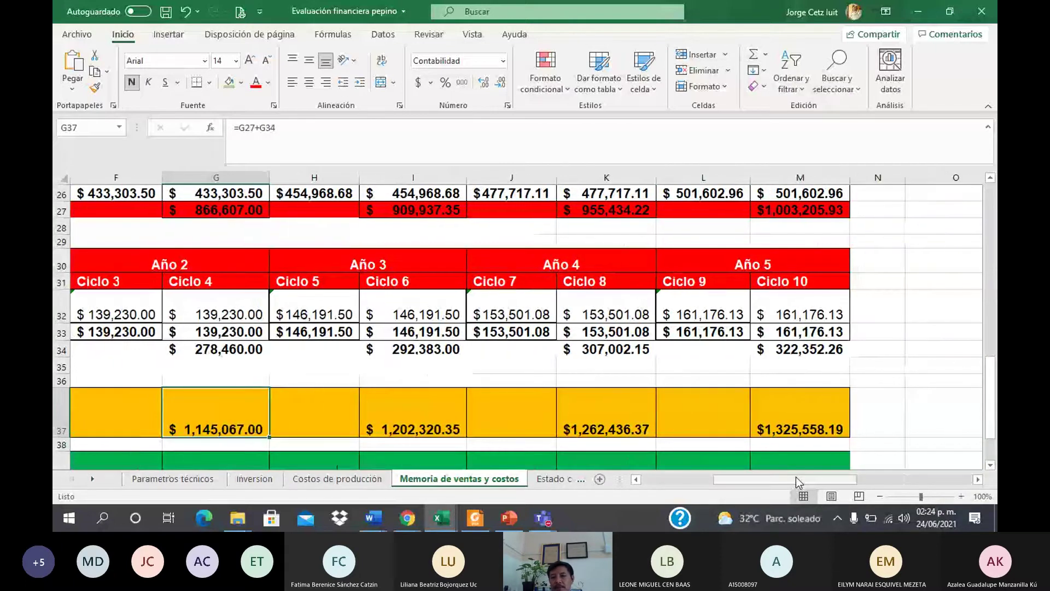
drag(795, 477, 725, 479)
Make the Utilidad neta por año amounts in row 39 bold from Año 1 through Año 4
click(990, 466)
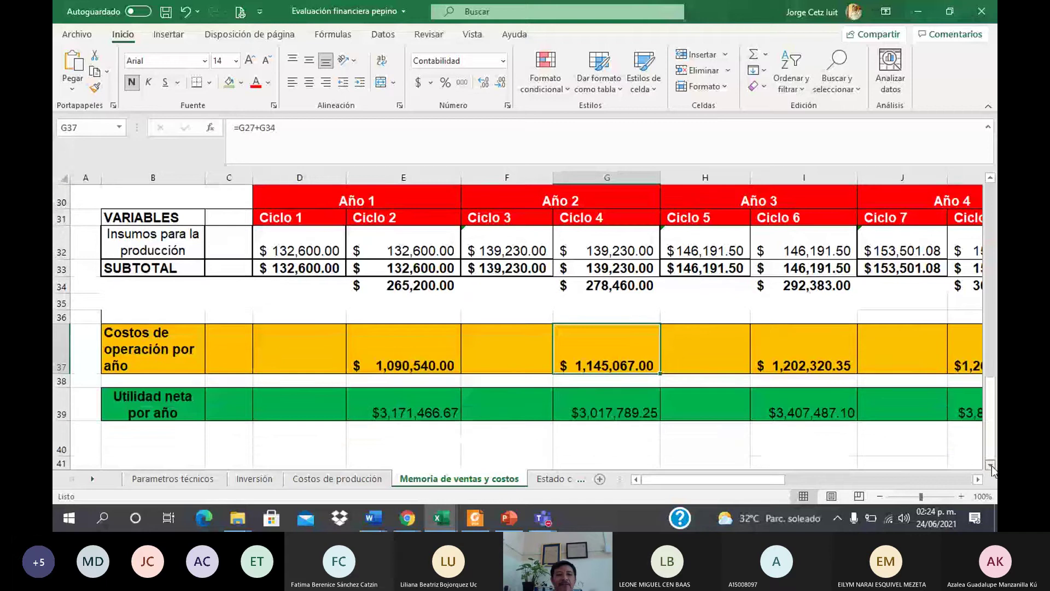
click(183, 399)
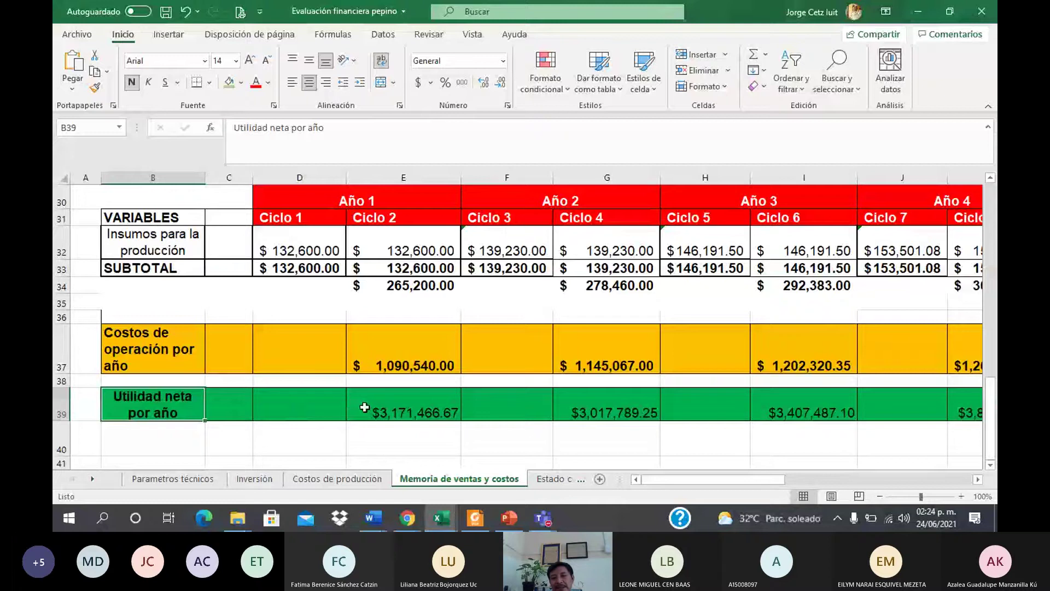
drag(364, 407, 973, 409)
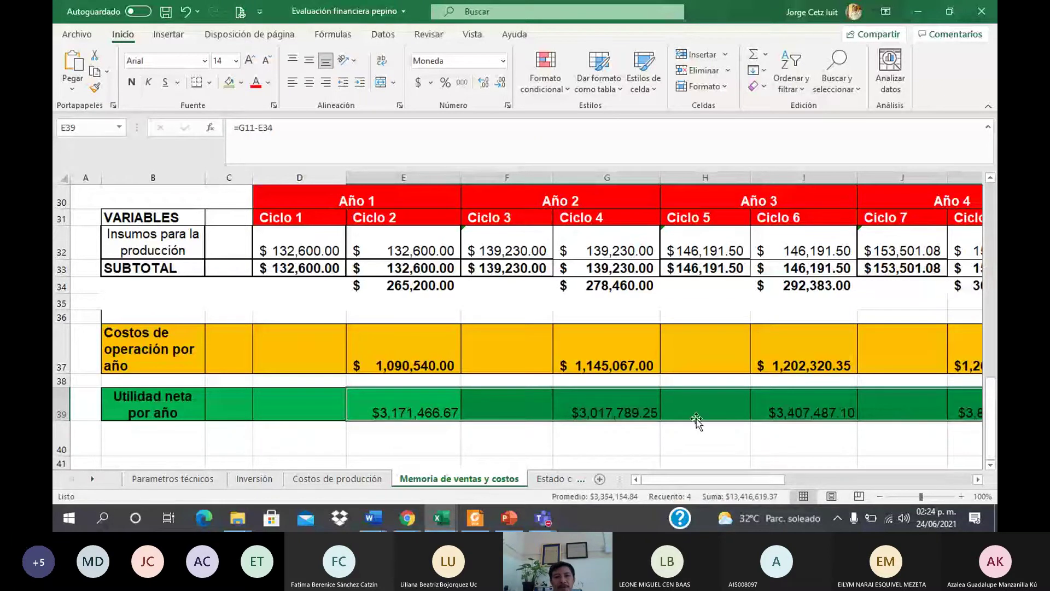
click(131, 83)
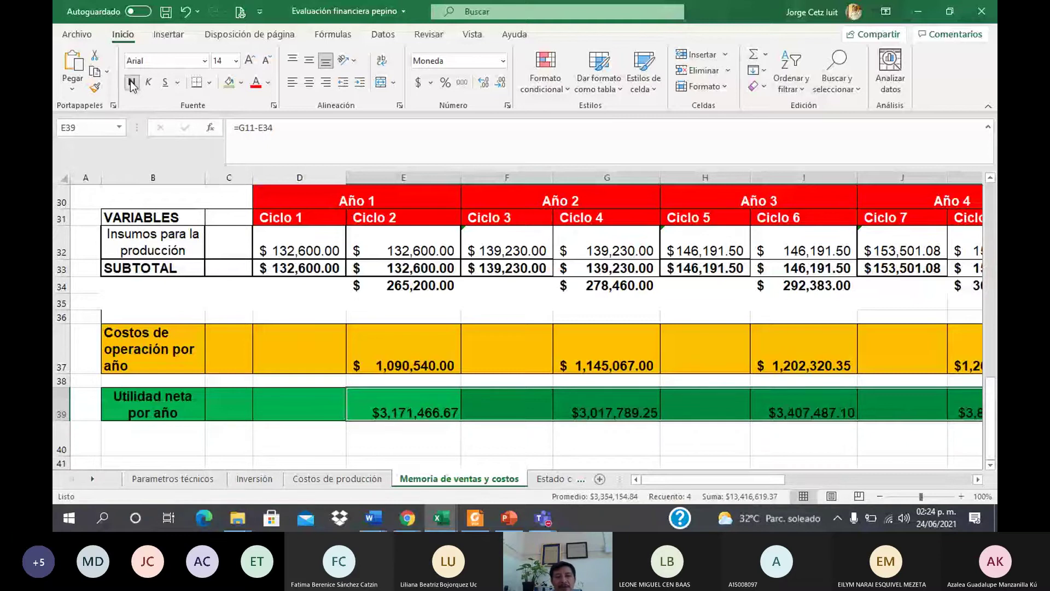
Check the Año 1 net profit formula in E39 against the sales total in G11 and the yearly operating costs in E37
click(384, 403)
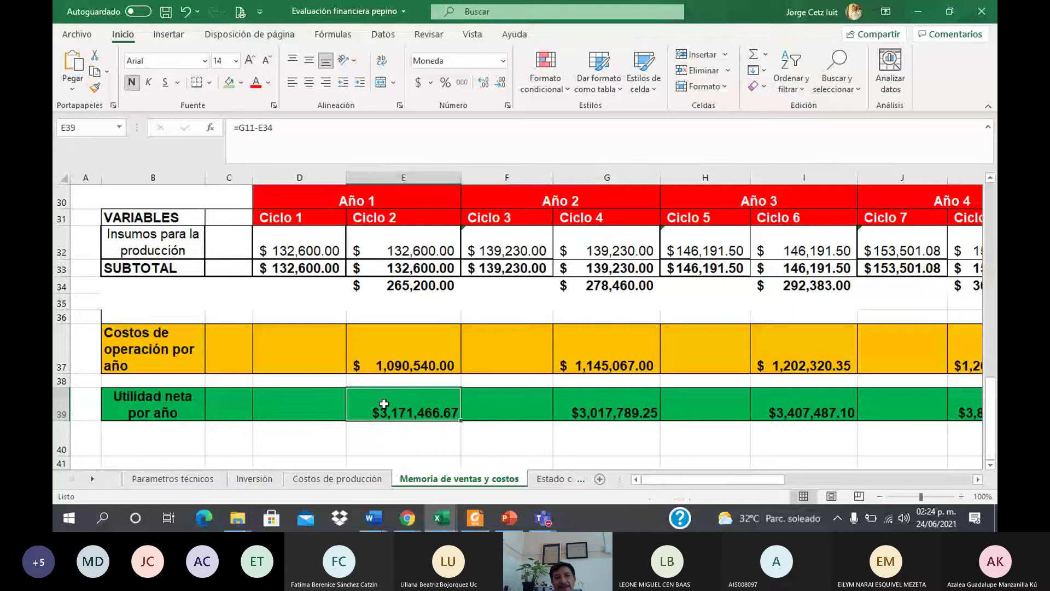
drag(991, 412, 990, 236)
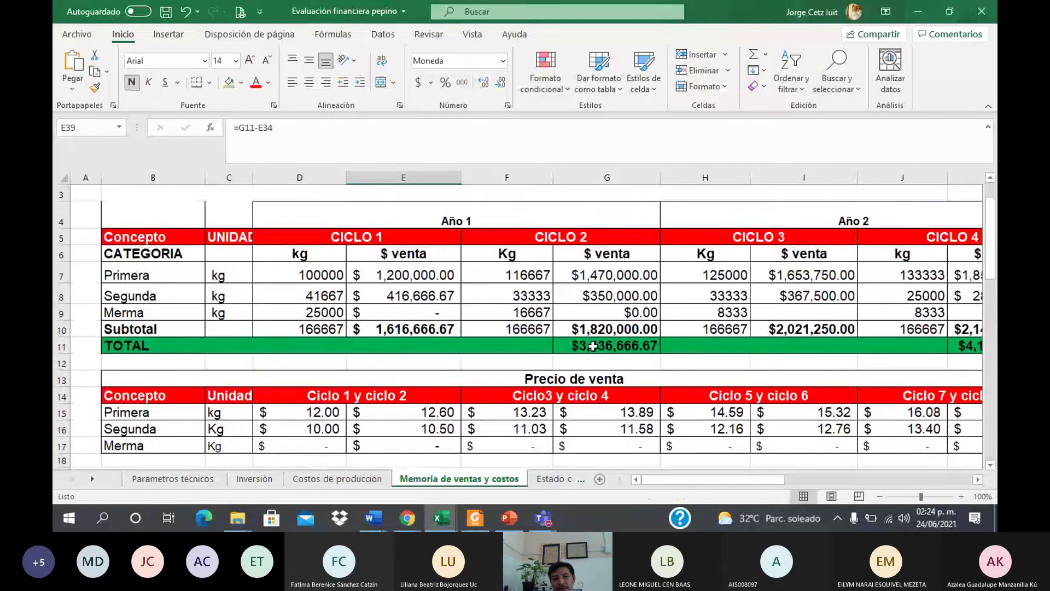
click(593, 346)
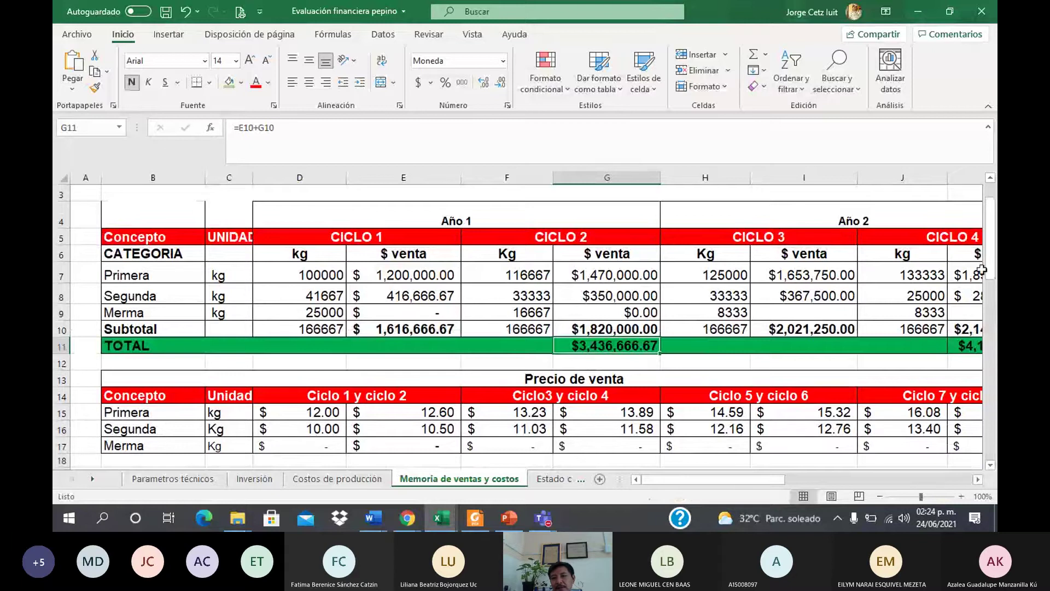
drag(989, 263, 992, 444)
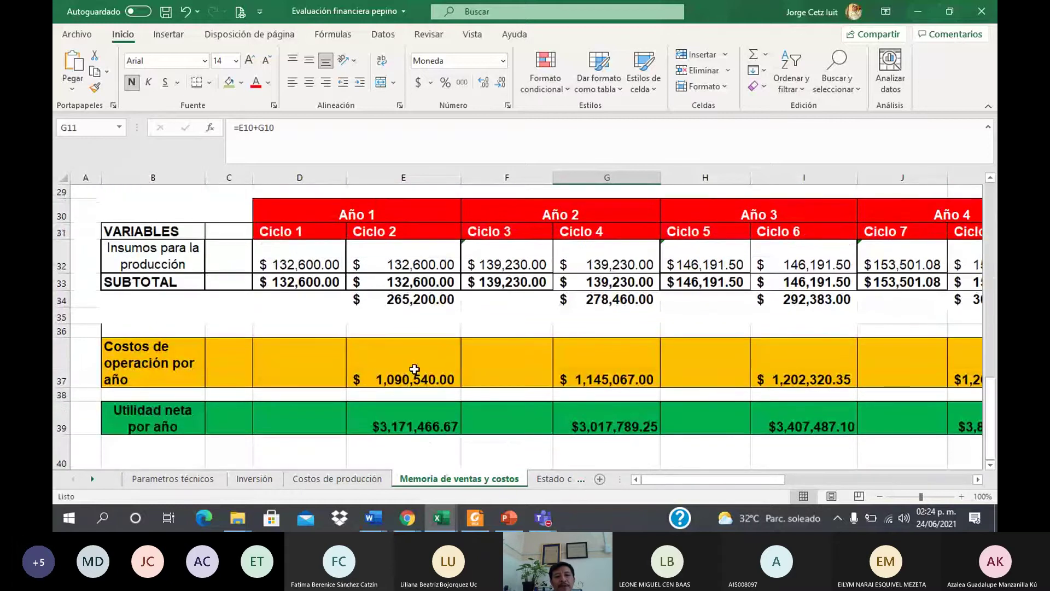
click(389, 429)
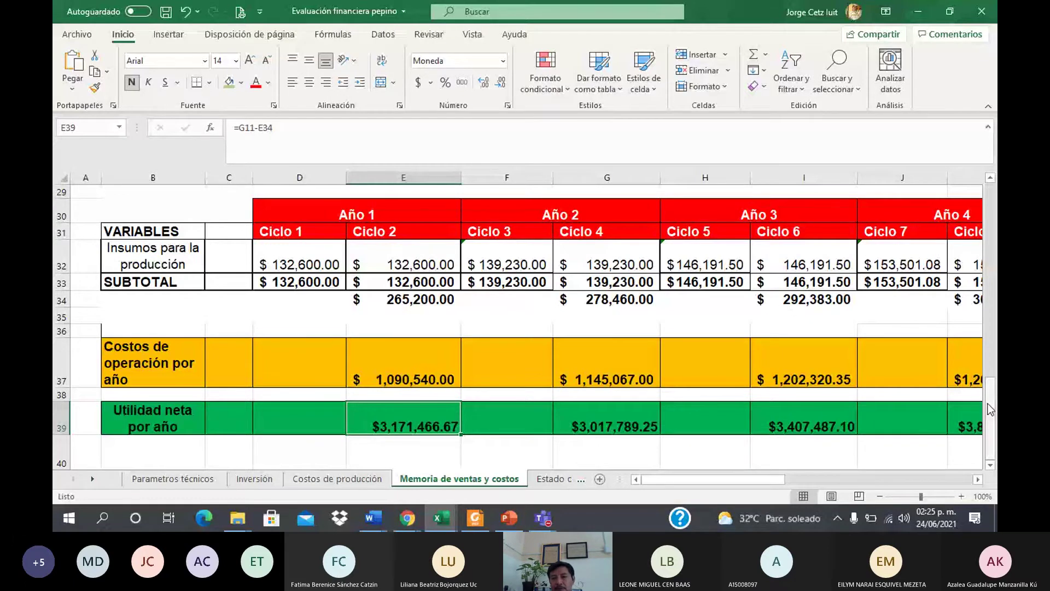
mouse_move(989, 409)
mouse_down()
mouse_move(984, 239)
mouse_move(994, 409)
mouse_up()
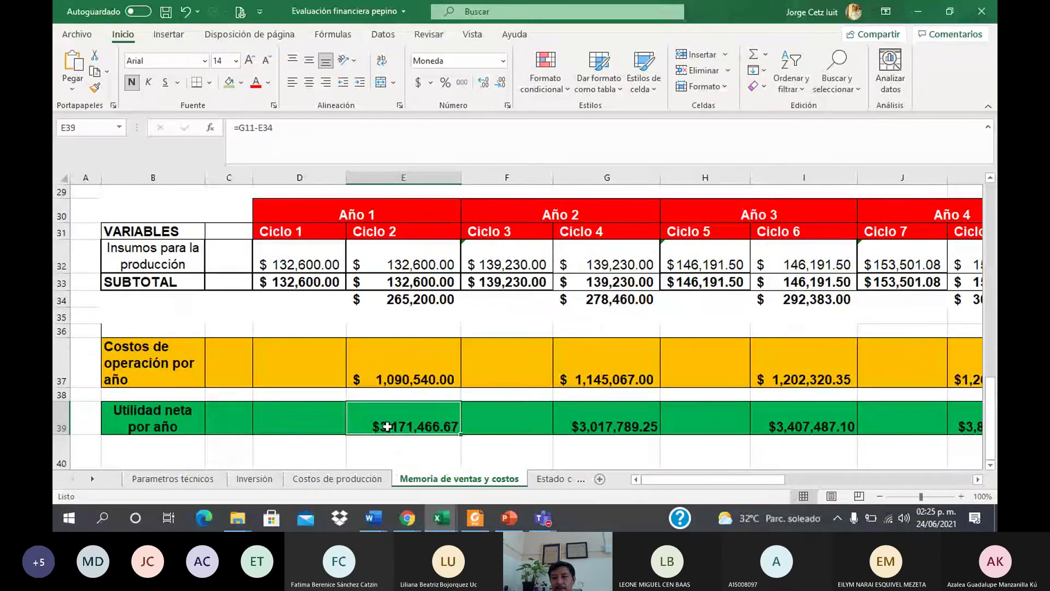
Correct the Año 1 net profit formula in E39 to =G11-E37, subtracting the yearly operating costs from the sales total
text(=)
drag(993, 392, 995, 432)
click(607, 269)
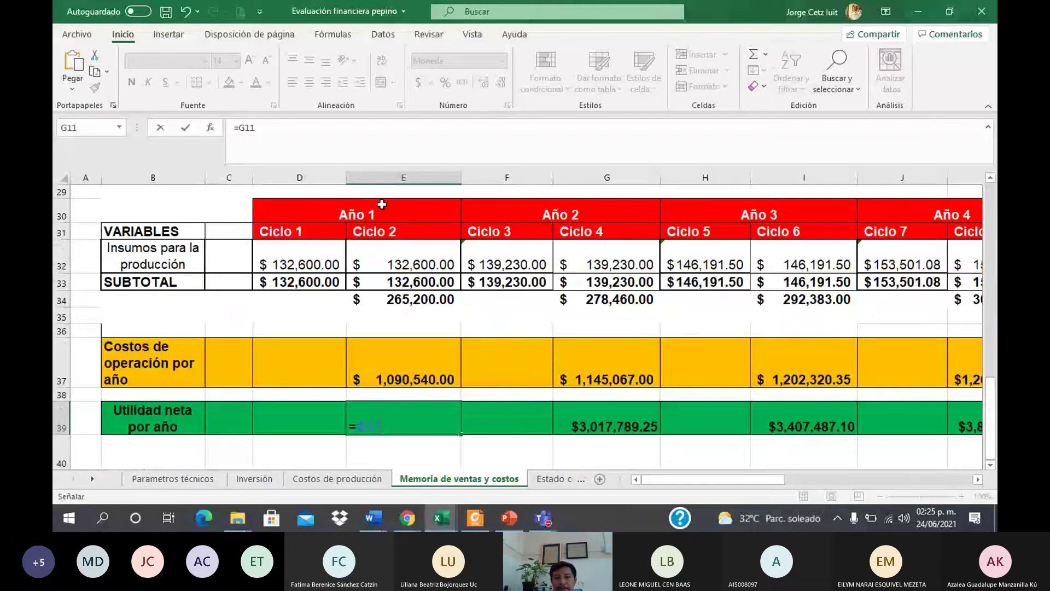
text(-)
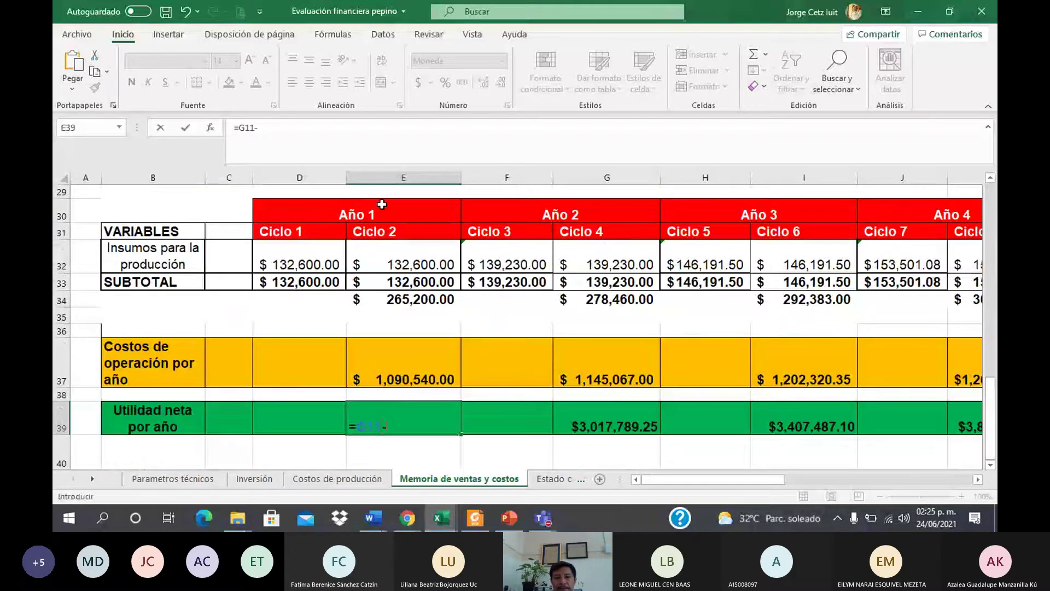
click(406, 374)
key(Return)
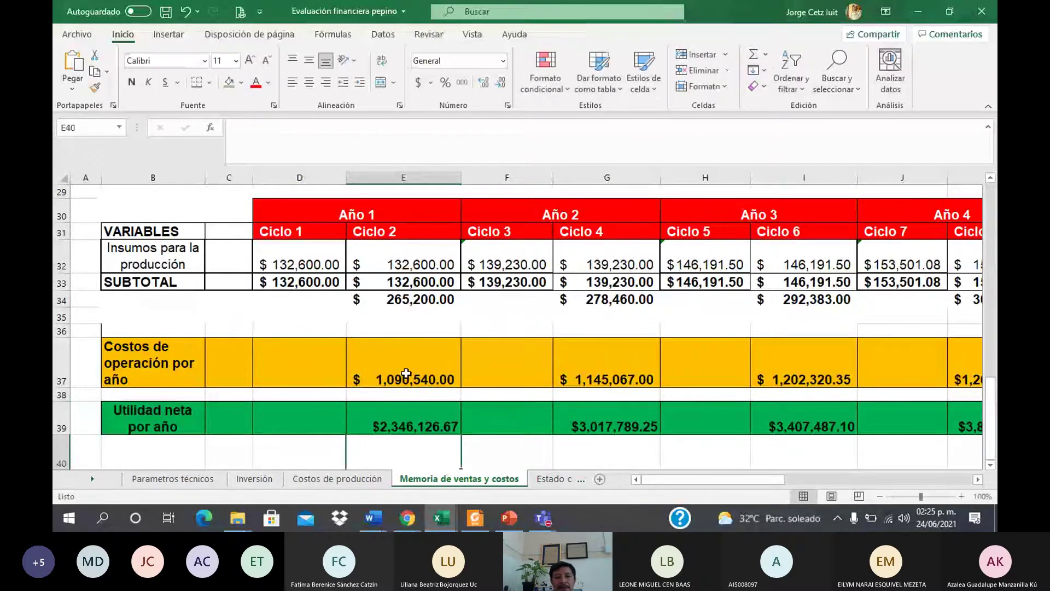
click(404, 420)
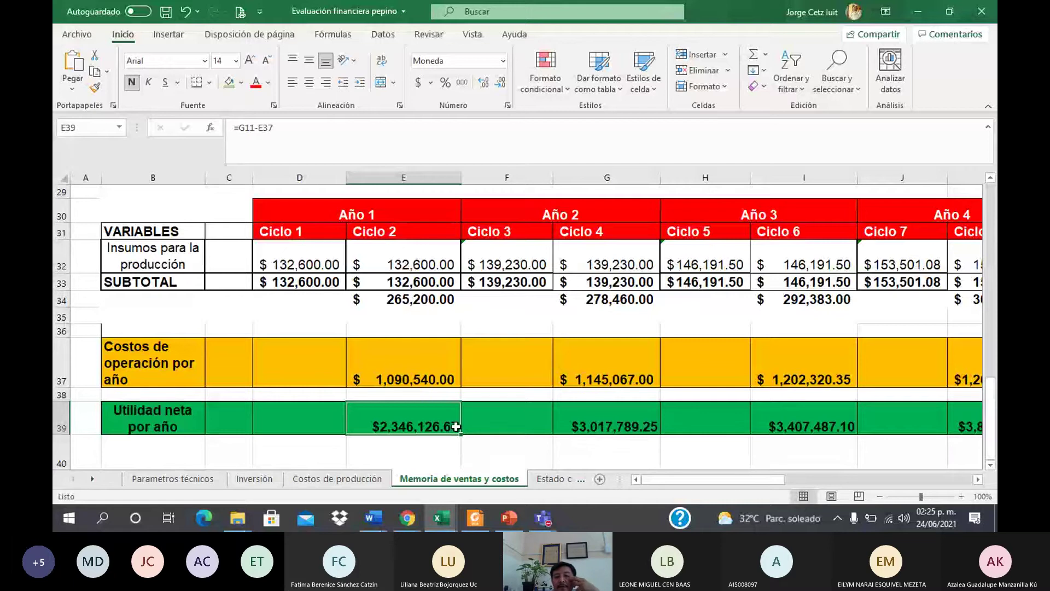
Re-enter the Año 2 net profit formula in G39 as =K11-G37
click(596, 423)
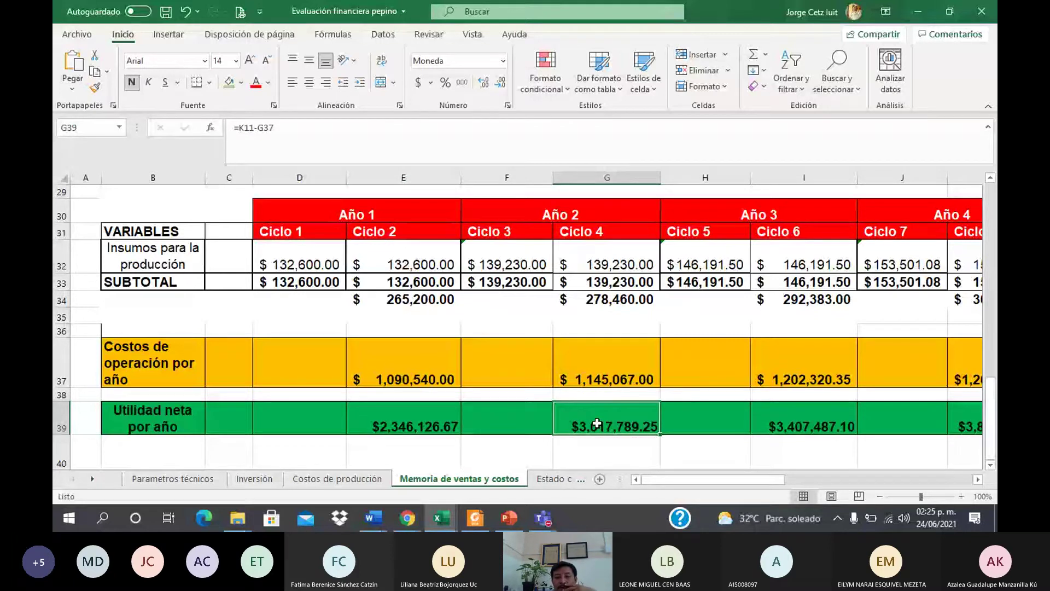
text(=)
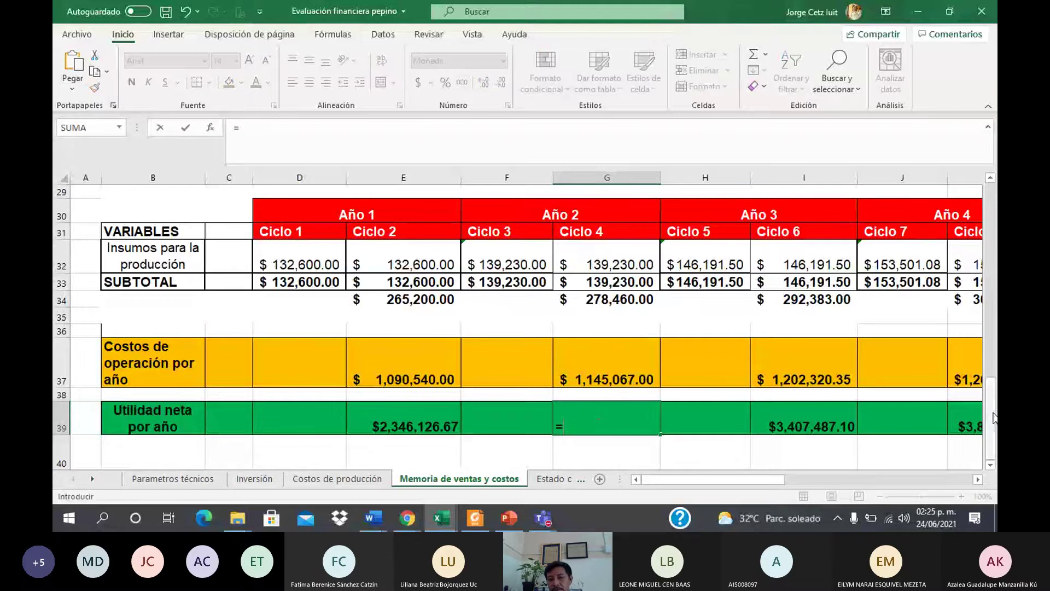
drag(994, 416, 988, 255)
drag(762, 477, 804, 476)
click(811, 302)
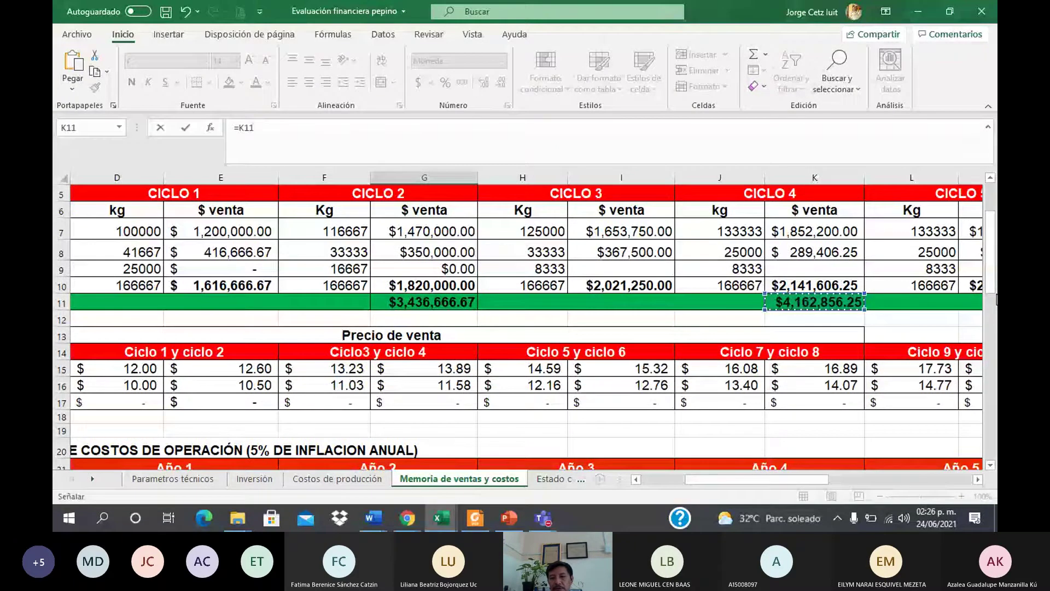
text(-)
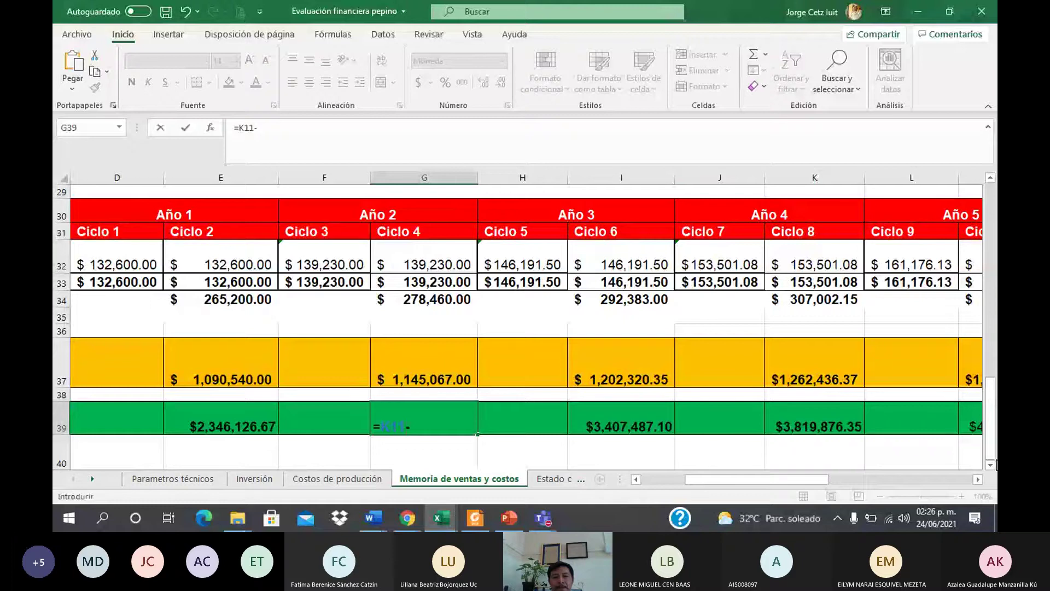
click(410, 376)
key(Return)
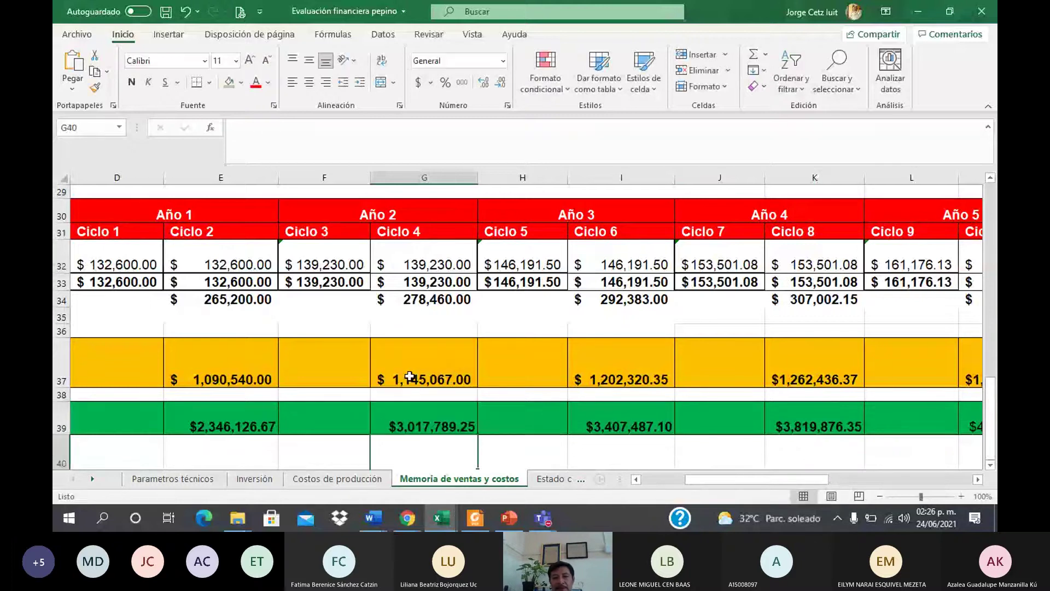
Try filling the Año 2 net profit formula from G39 across to I39, and undo the fill
click(602, 417)
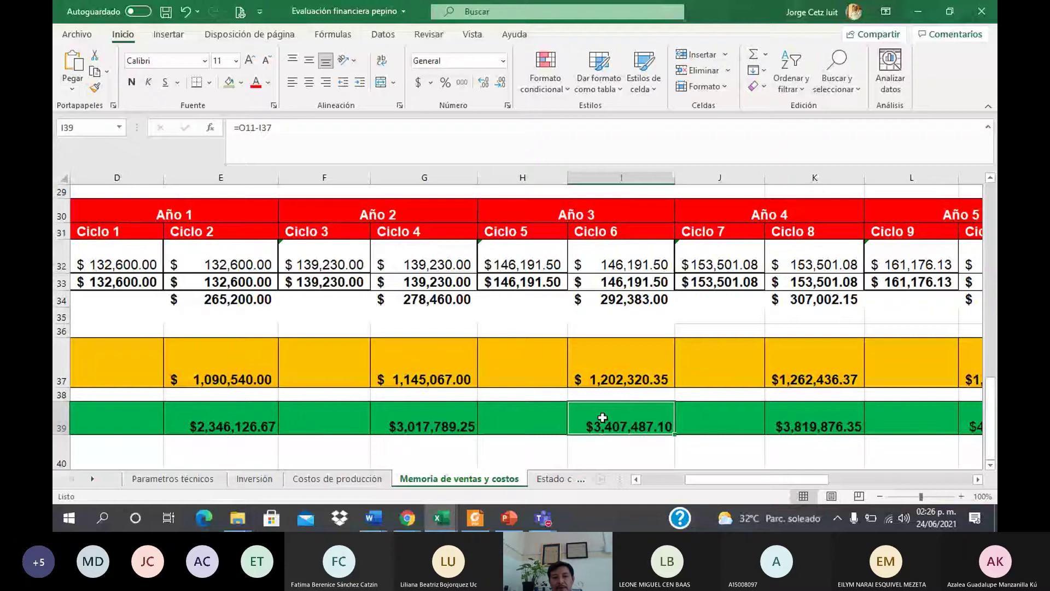
click(794, 426)
click(441, 418)
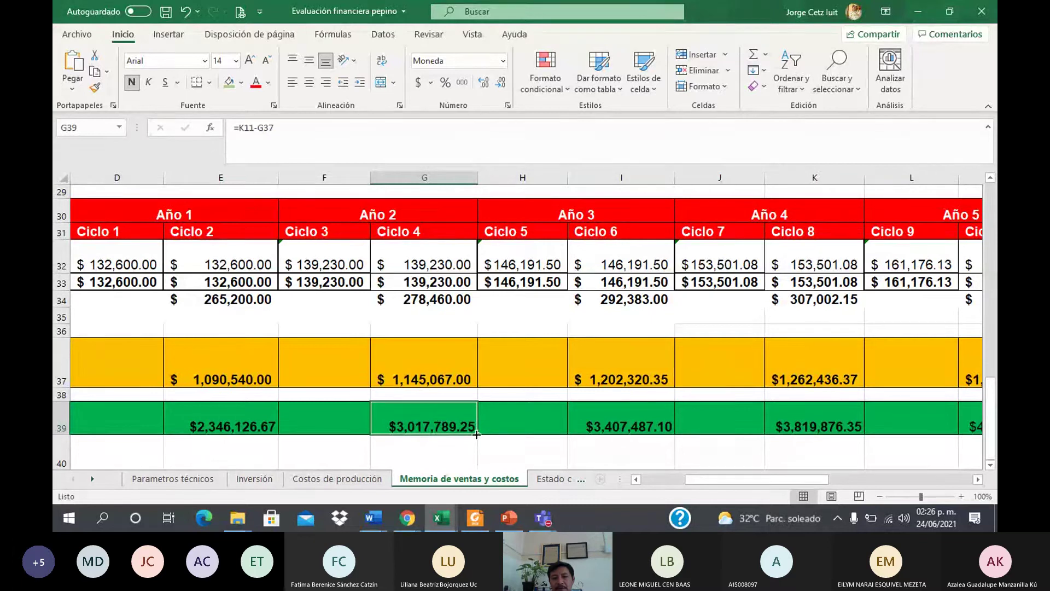
drag(476, 434, 567, 438)
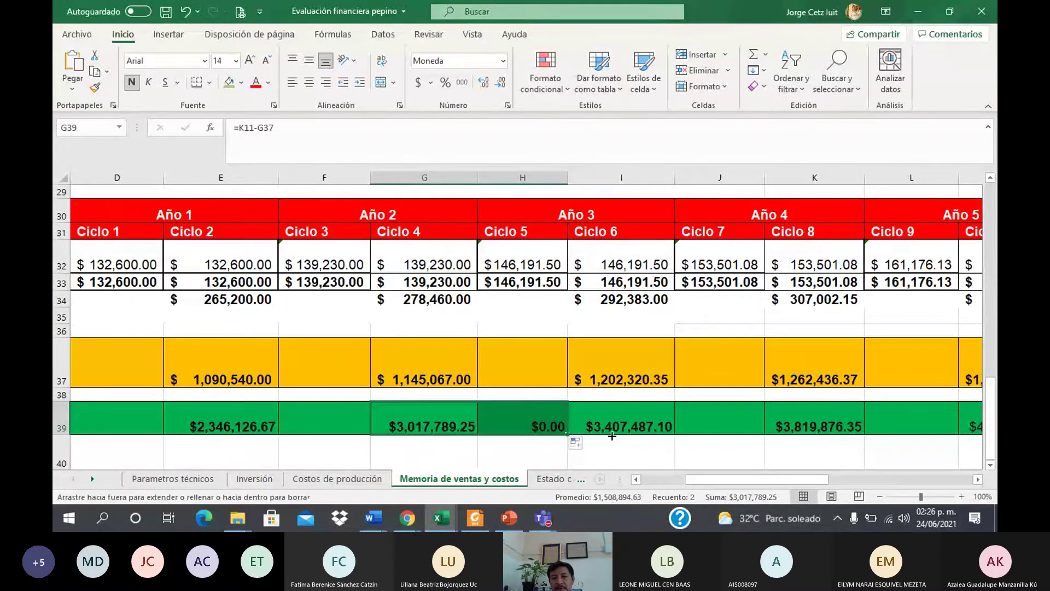
drag(612, 436, 639, 437)
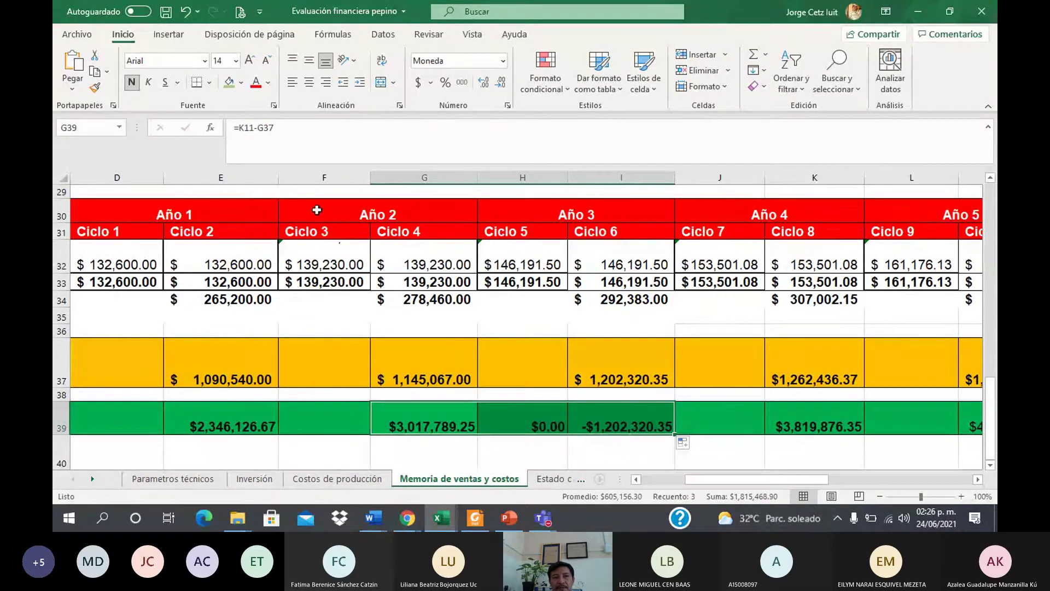
click(186, 12)
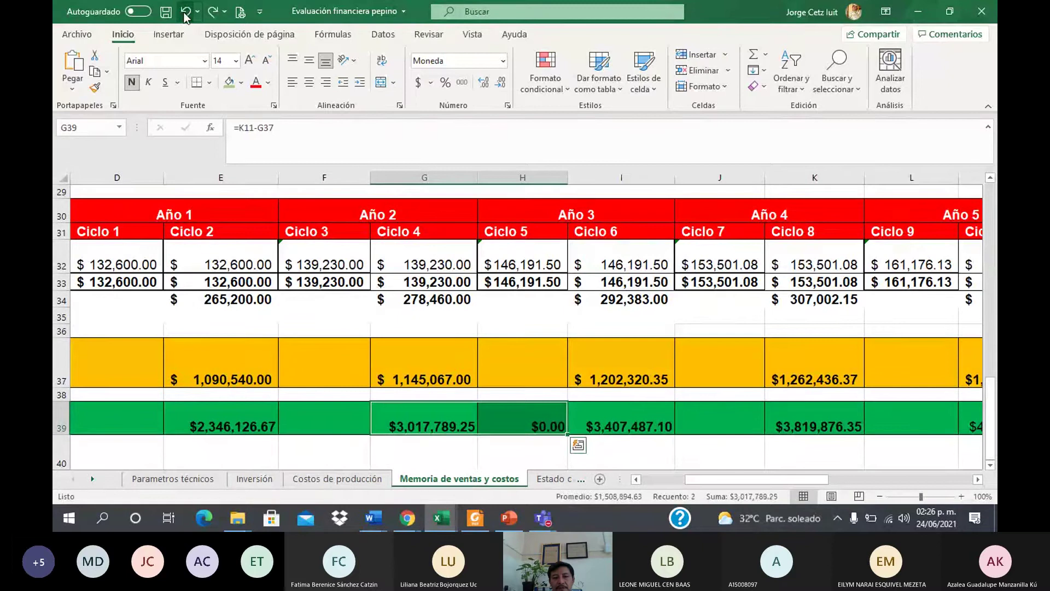
click(186, 12)
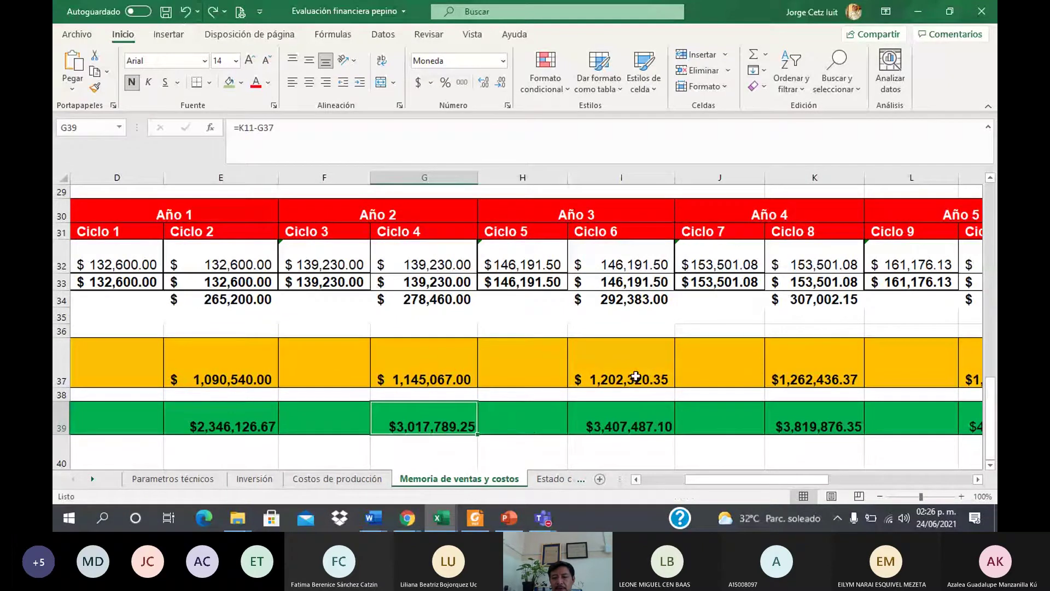
Re-enter the Año 3 net profit formula in I39 as =O11-I37
click(613, 425)
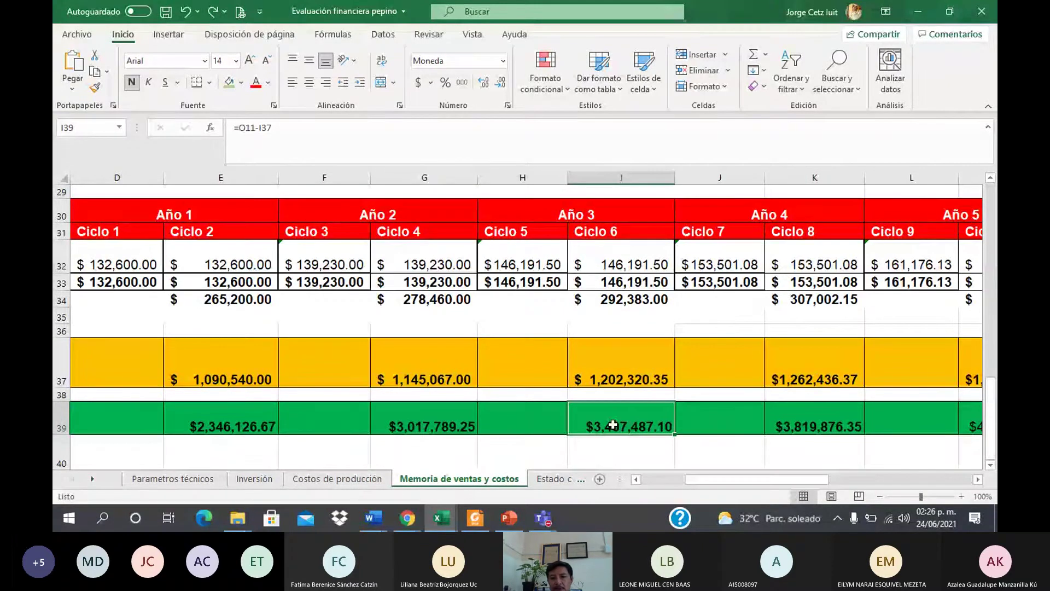
text(=)
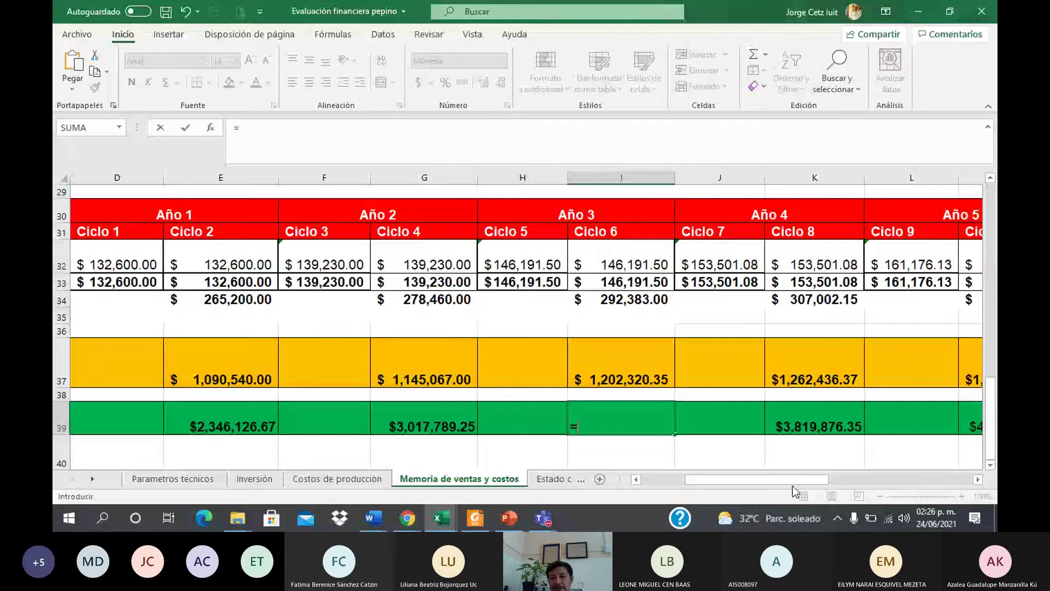
scroll(994, 231, right, 2)
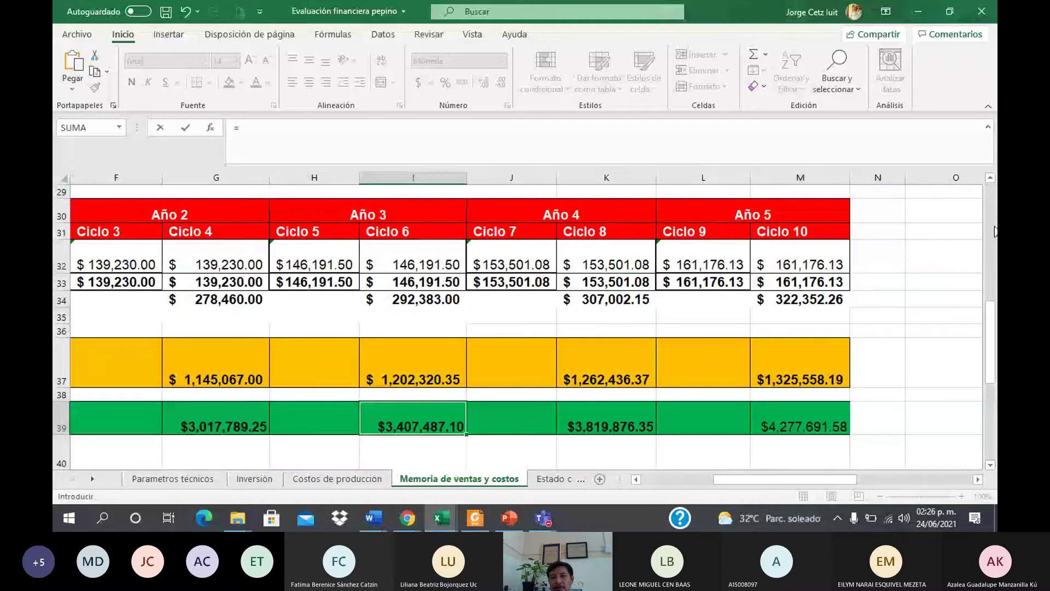
scroll(995, 231, up, 9)
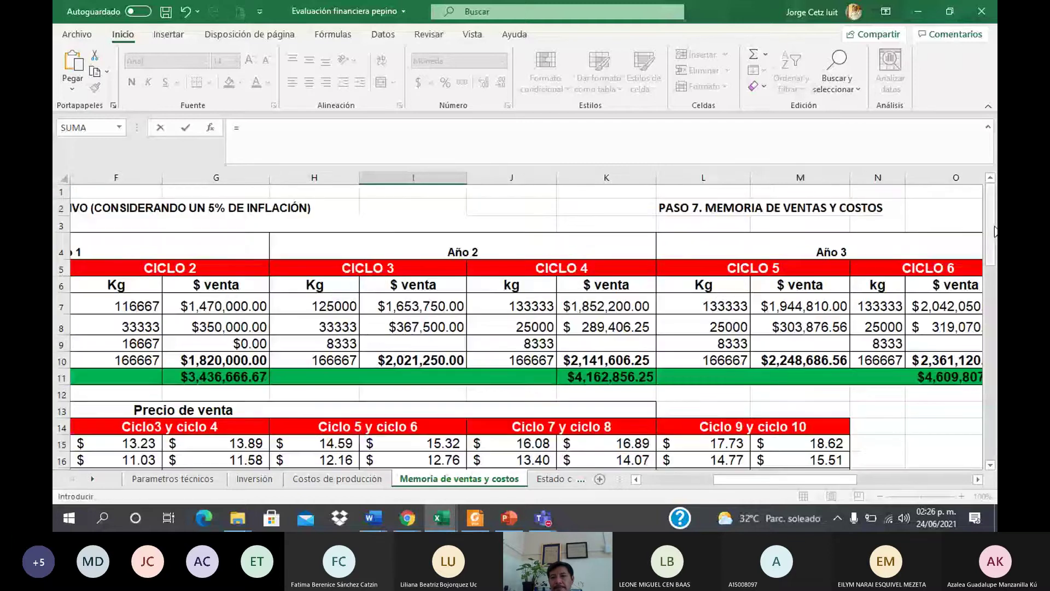
click(978, 479)
click(978, 479)
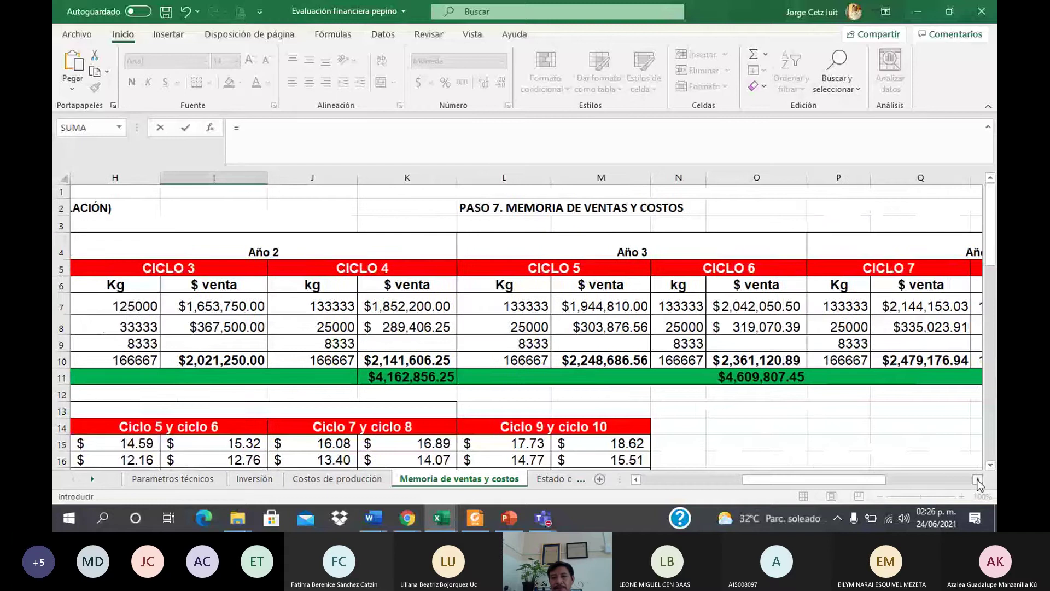
click(738, 381)
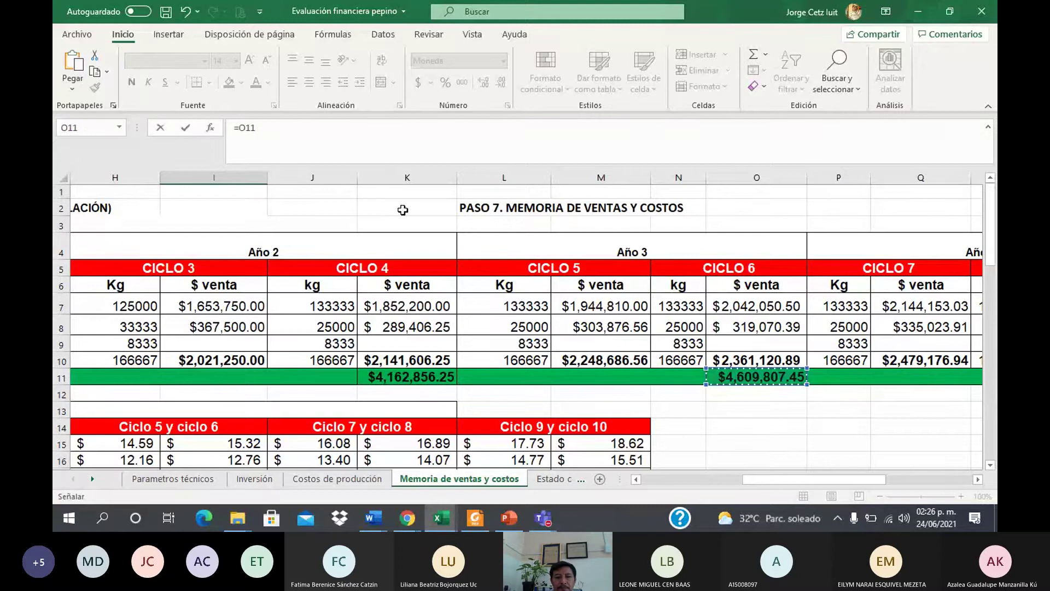
click(281, 140)
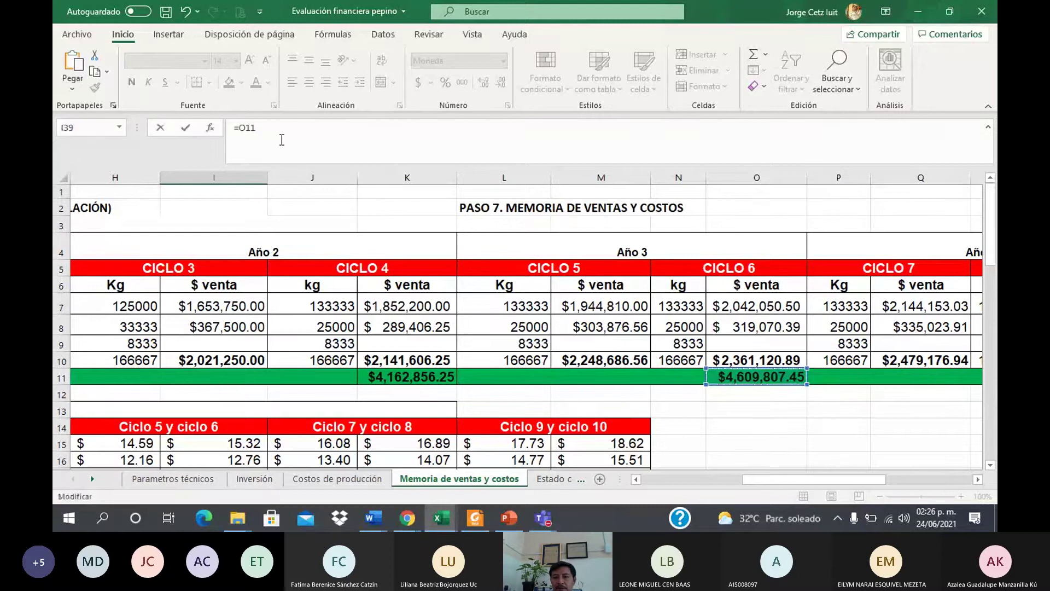
text(-)
drag(990, 225, 990, 405)
drag(818, 480, 787, 486)
key(Return)
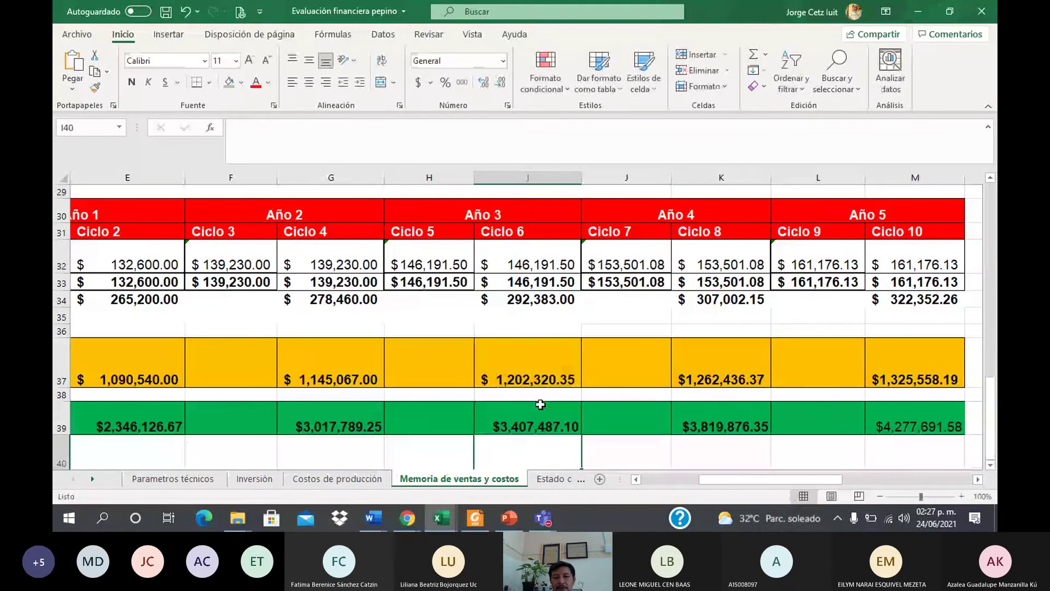
click(541, 406)
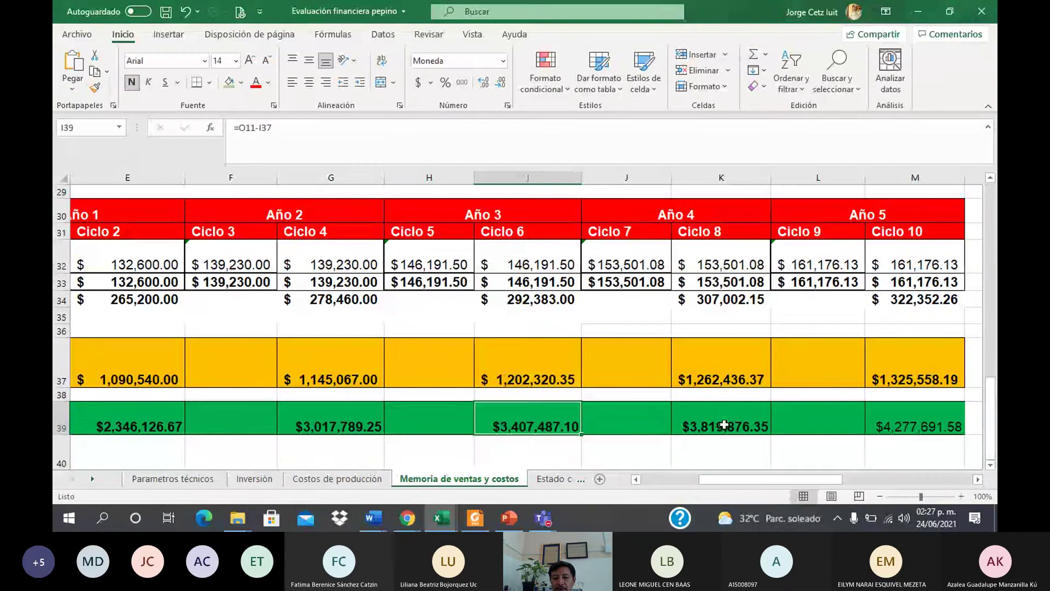
Re-enter the Año 4 net profit formula in K39 as =S11-K37
click(724, 424)
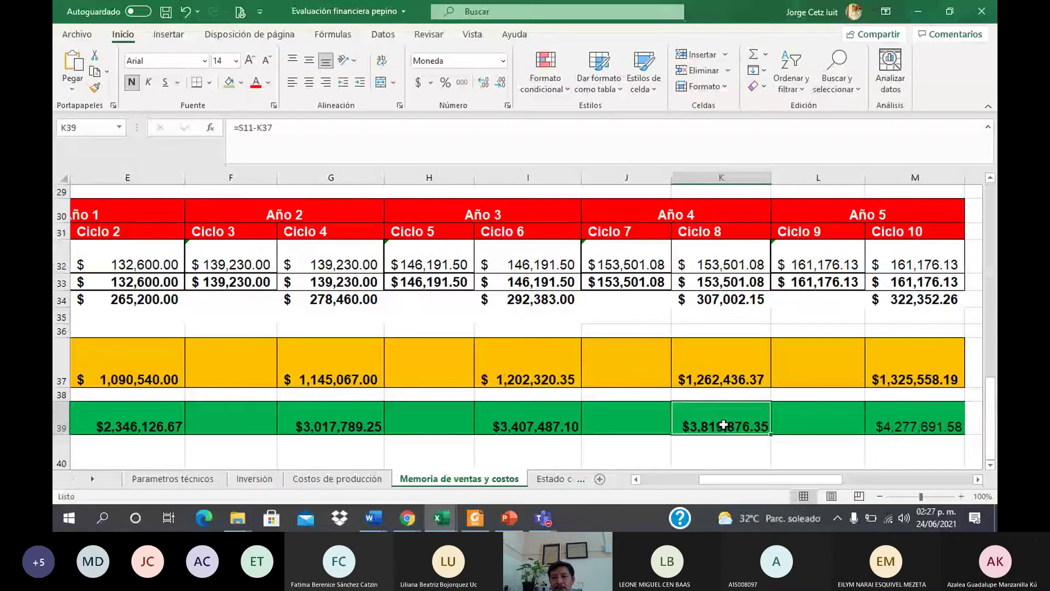
text(=)
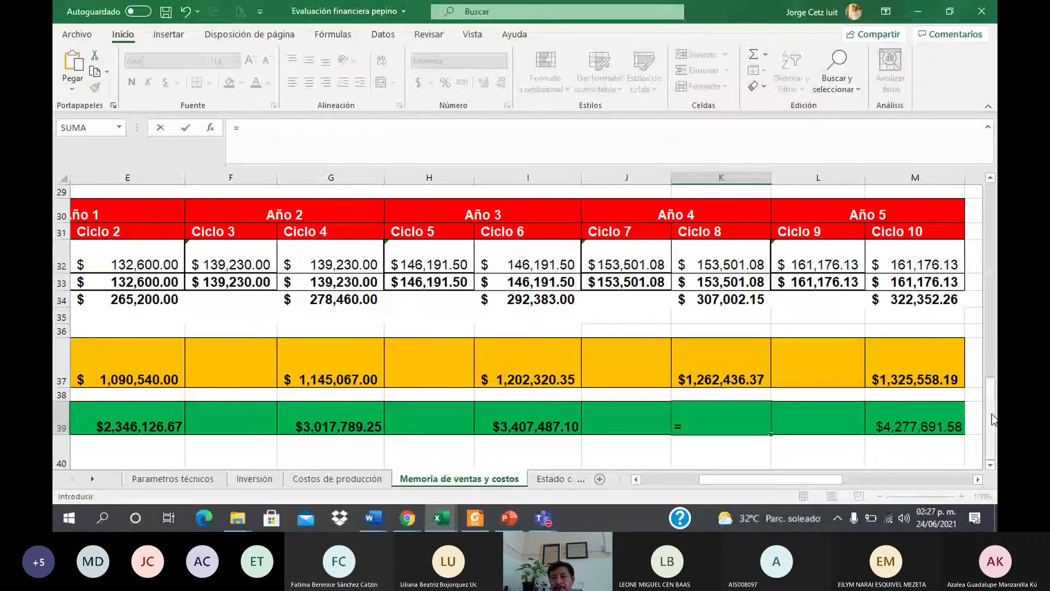
drag(992, 411, 992, 186)
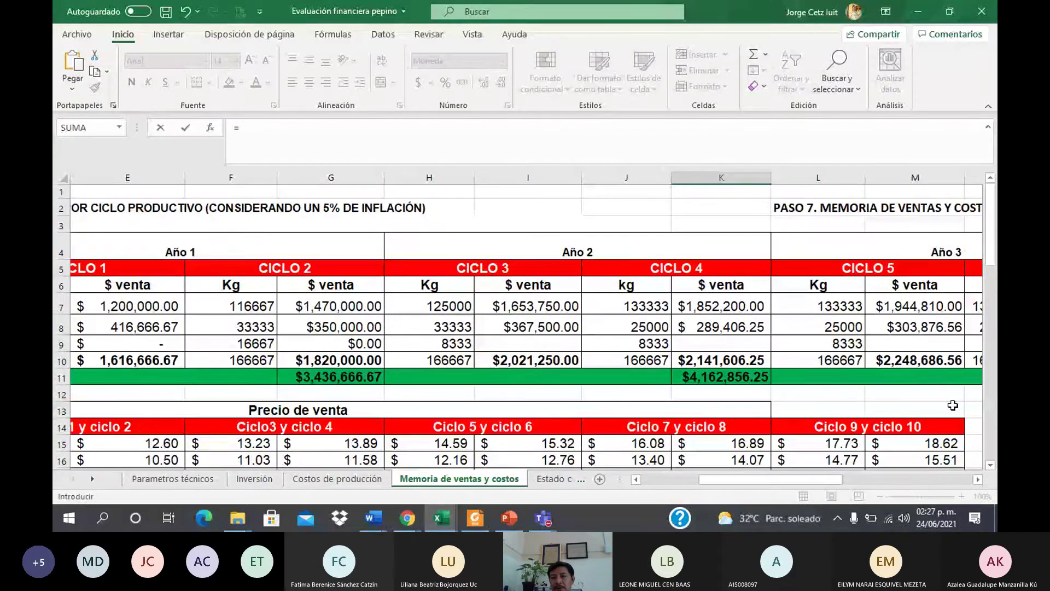
click(977, 479)
click(977, 480)
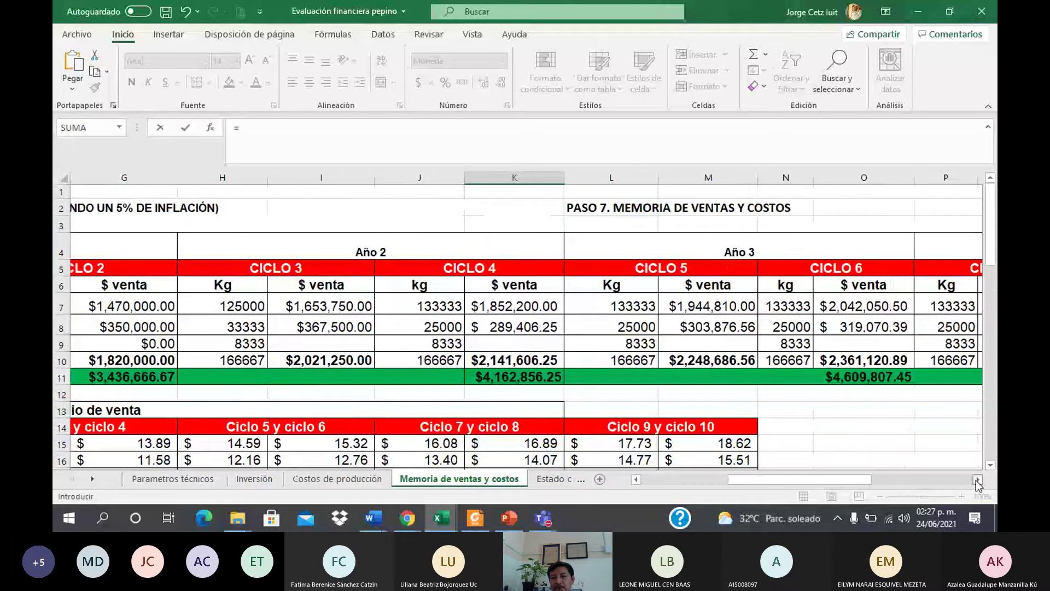
click(977, 479)
click(976, 479)
click(976, 480)
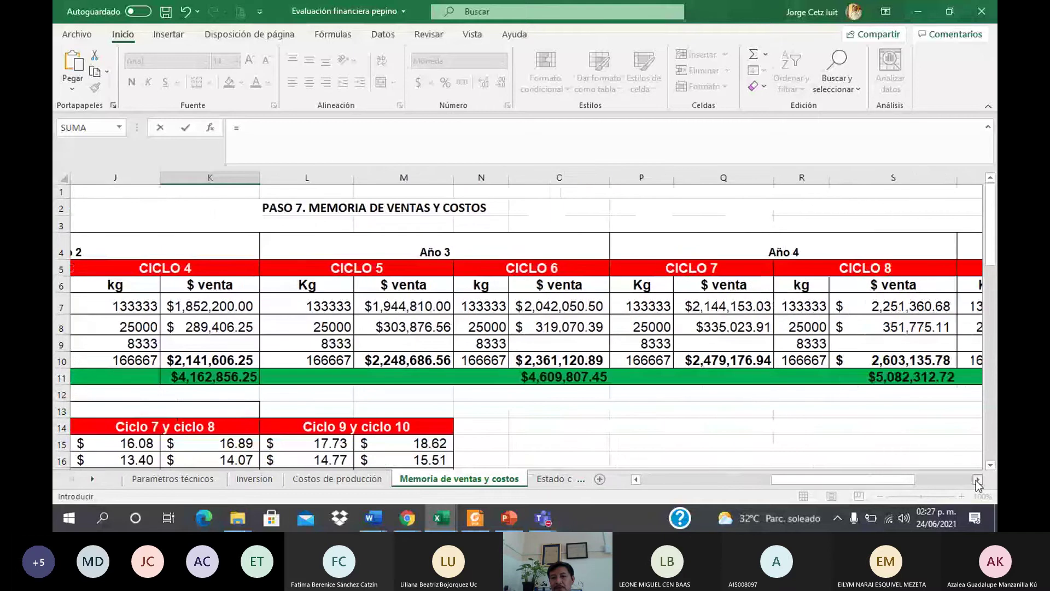
click(882, 377)
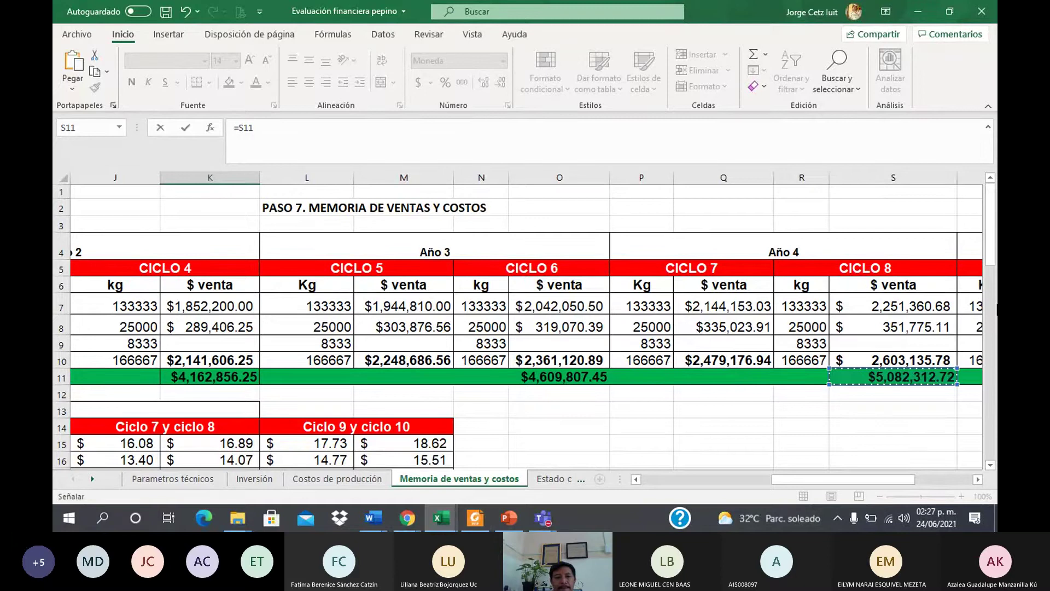
drag(994, 263, 995, 456)
text(_)
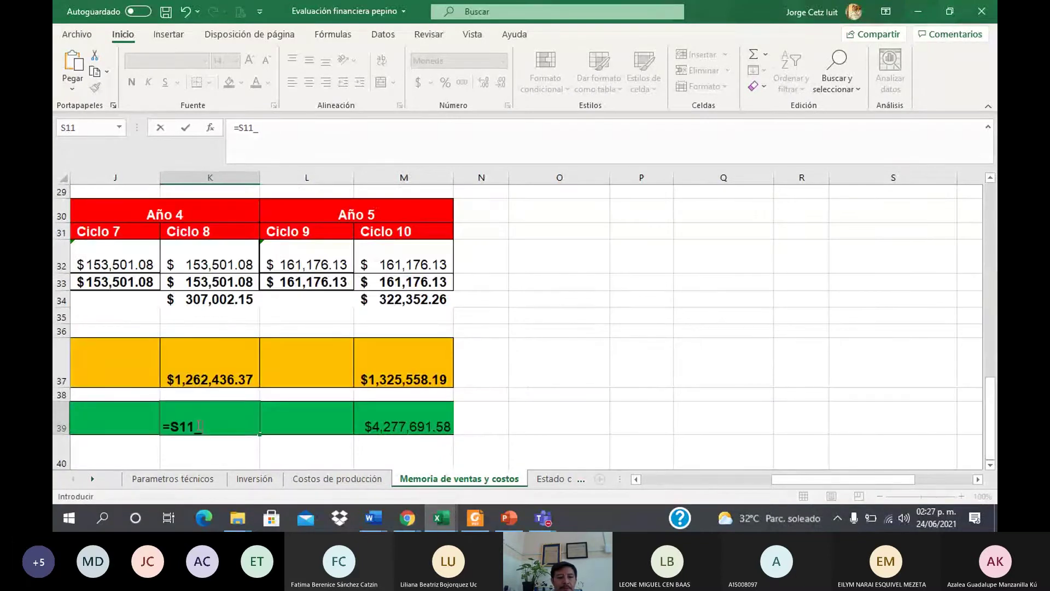
key(BackSpace)
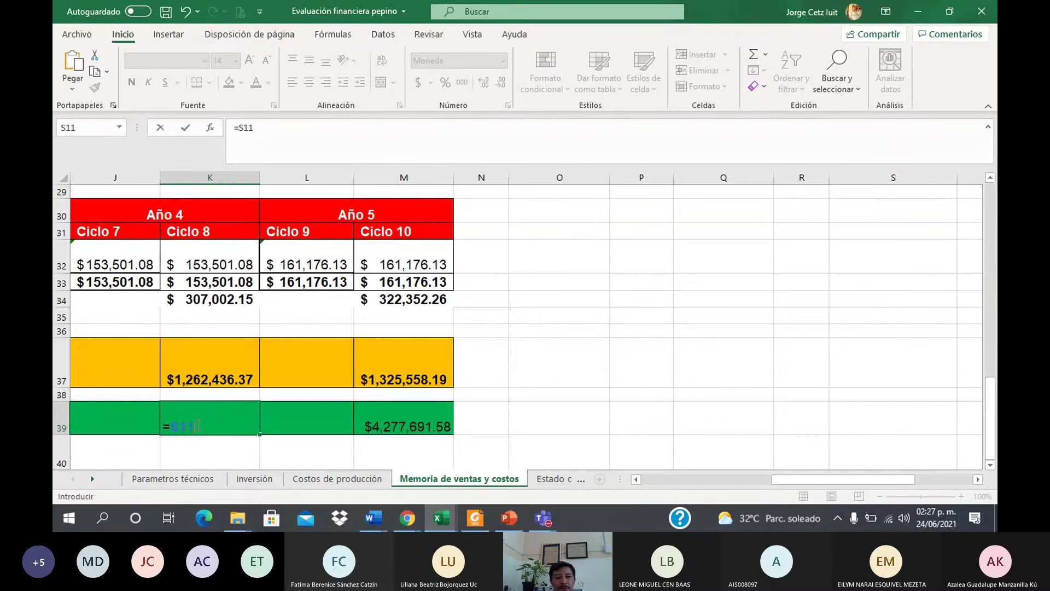
text(-)
click(192, 375)
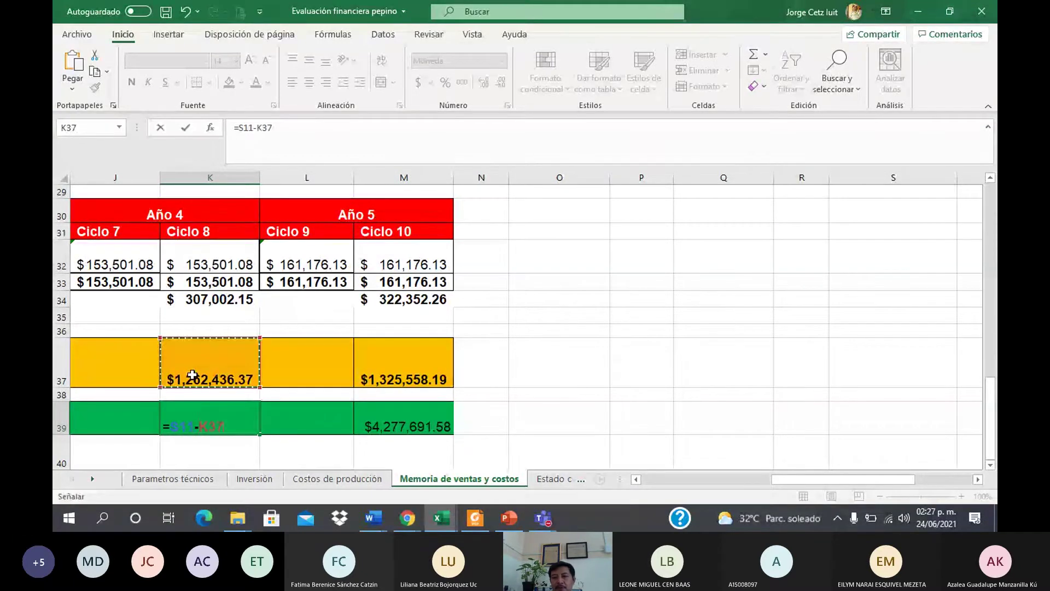
key(Return)
Re-enter the Año 5 net profit formula in M39 as =W11-M37
click(377, 422)
text(=)
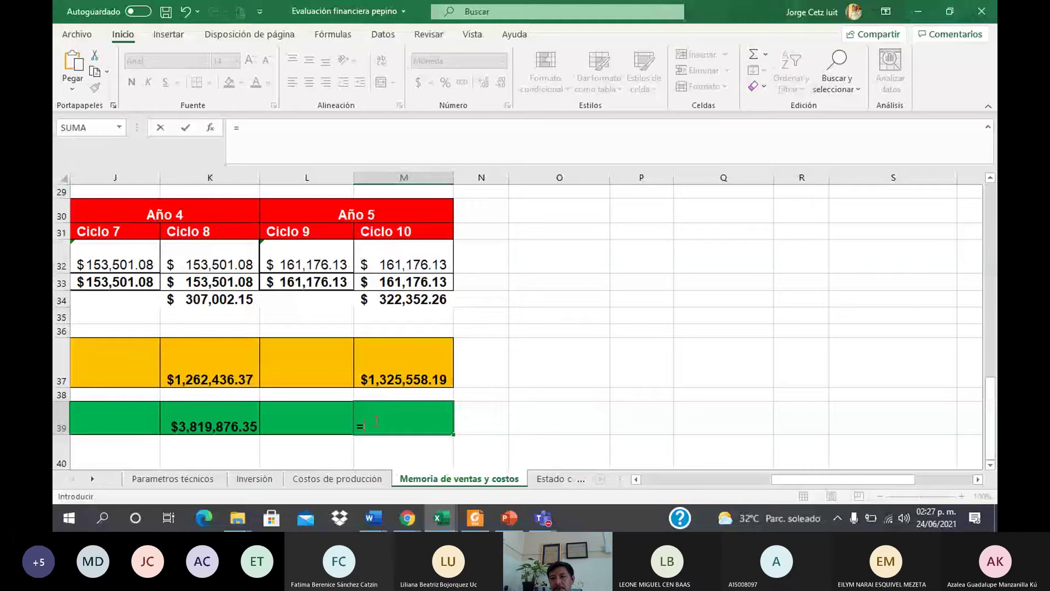
drag(992, 392, 996, 191)
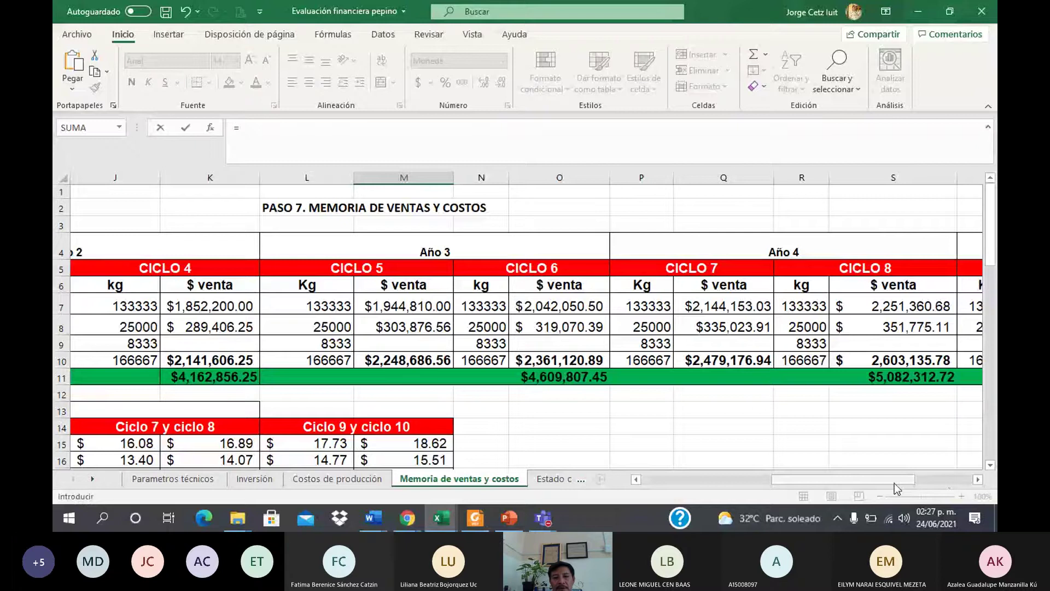
drag(894, 484, 949, 479)
click(891, 386)
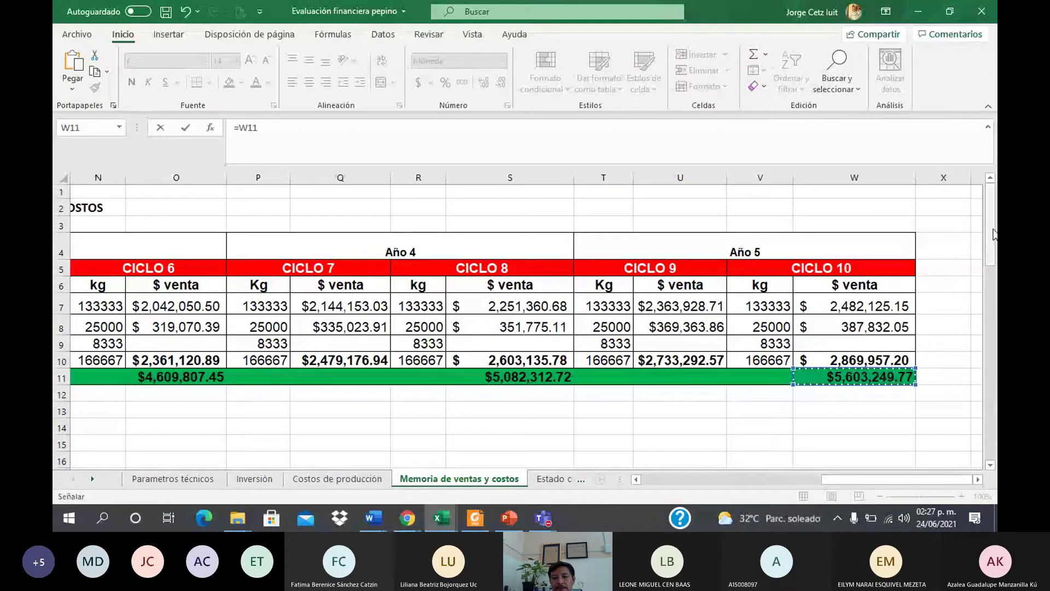
drag(990, 222, 990, 229)
drag(896, 479, 829, 479)
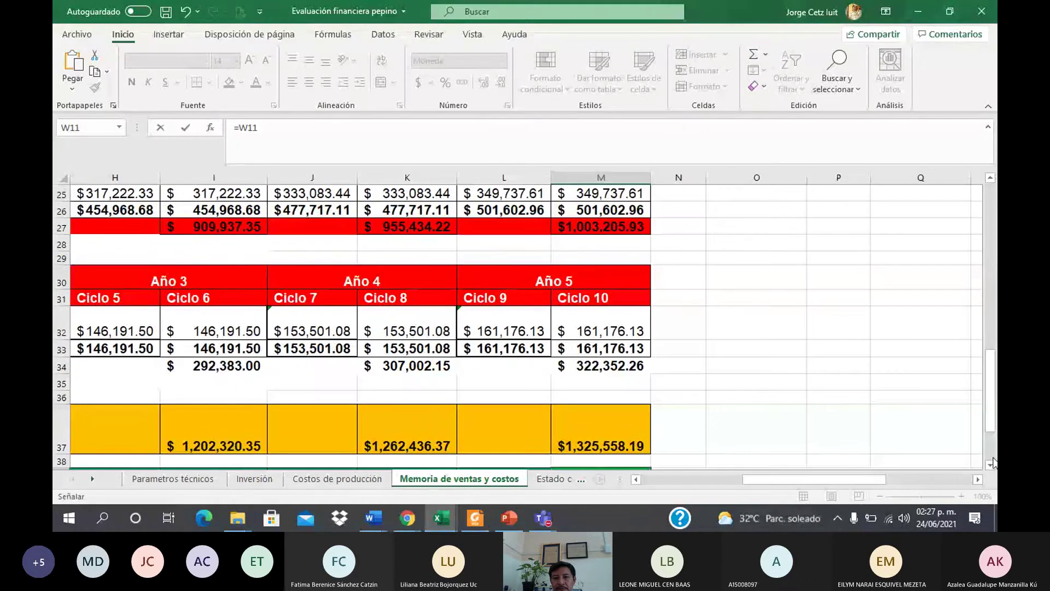
text(-)
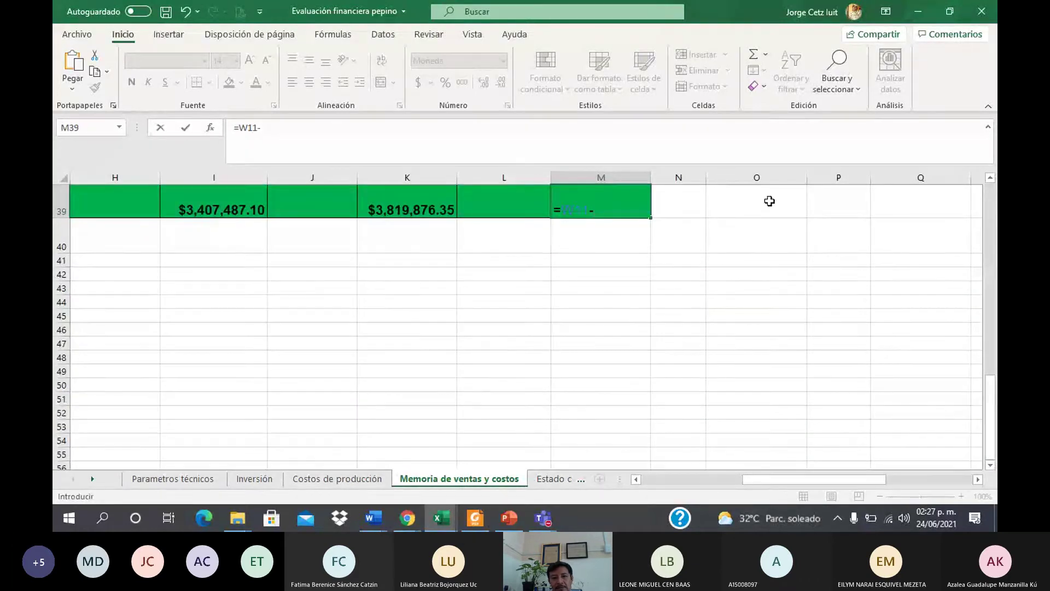
scroll(990, 185, up, 1)
click(616, 238)
key(Return)
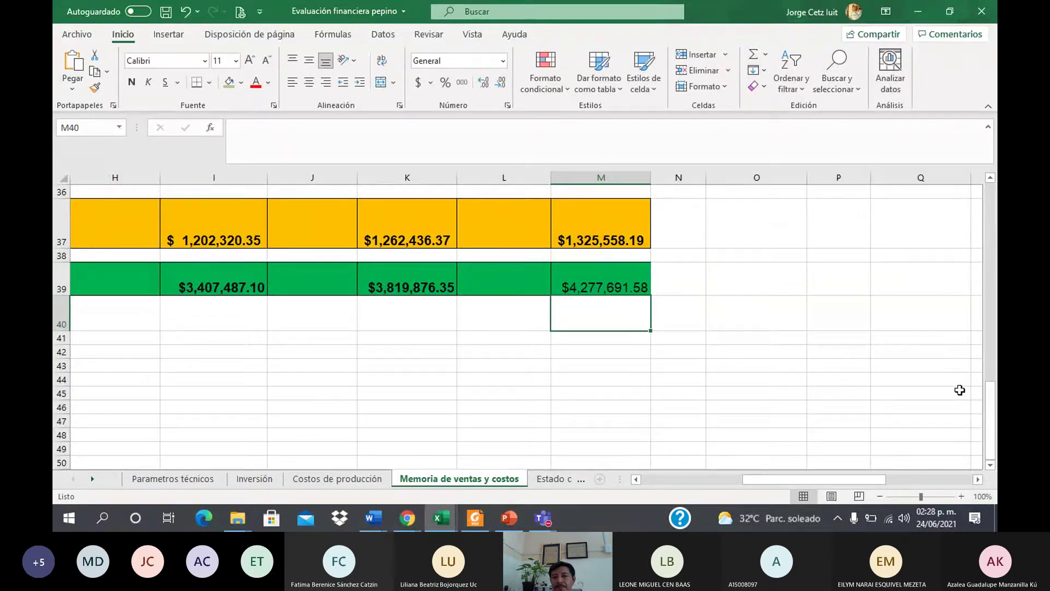
Review the sales and cost tables, tracing the Ciclo 1 service payment in D24 to Inversión H28 and checking the Costos de producción total
drag(785, 479, 700, 484)
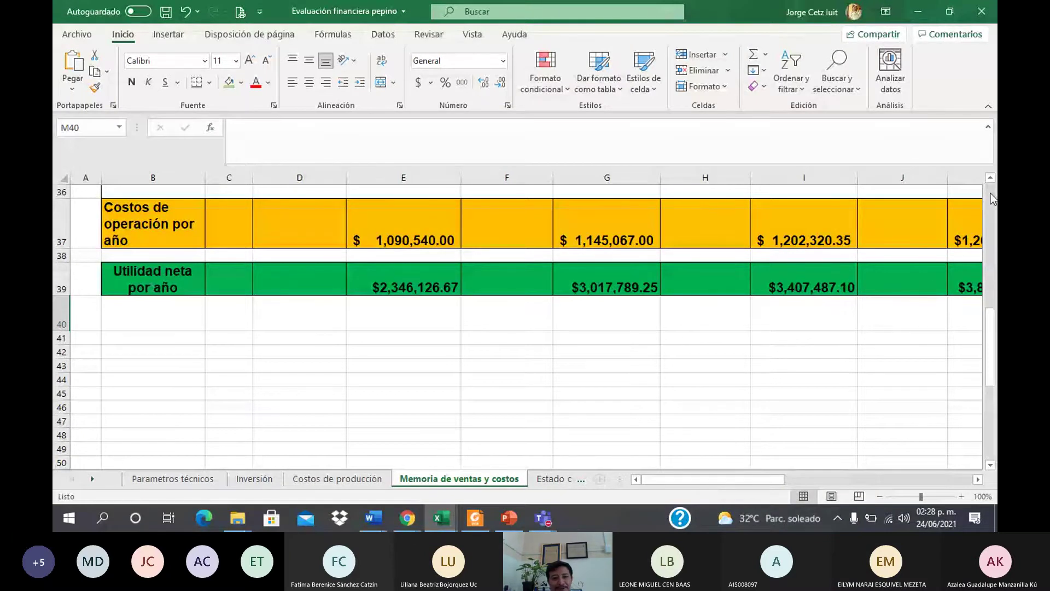
click(990, 193)
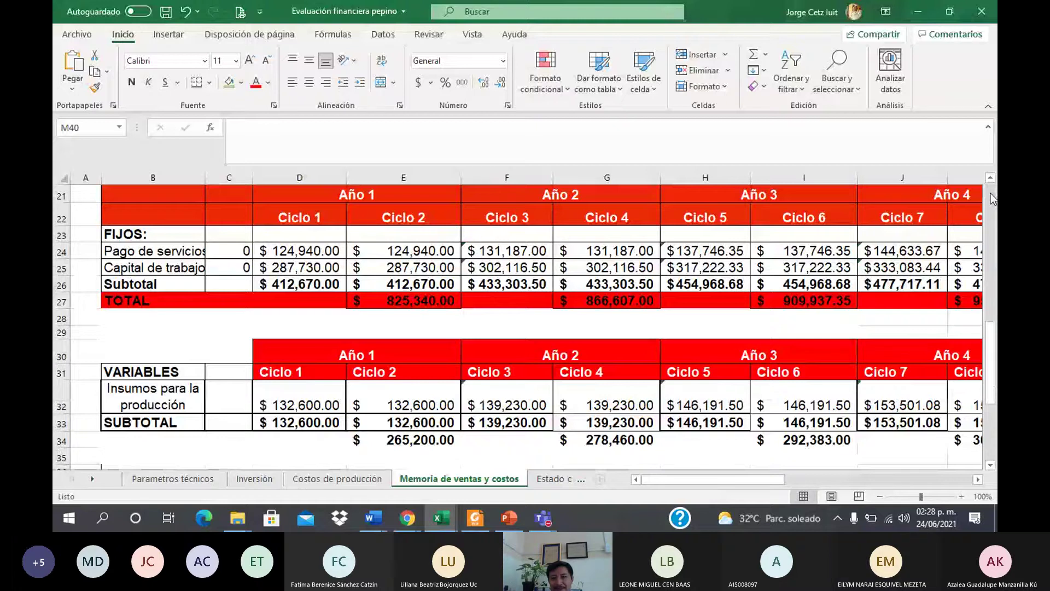
click(990, 192)
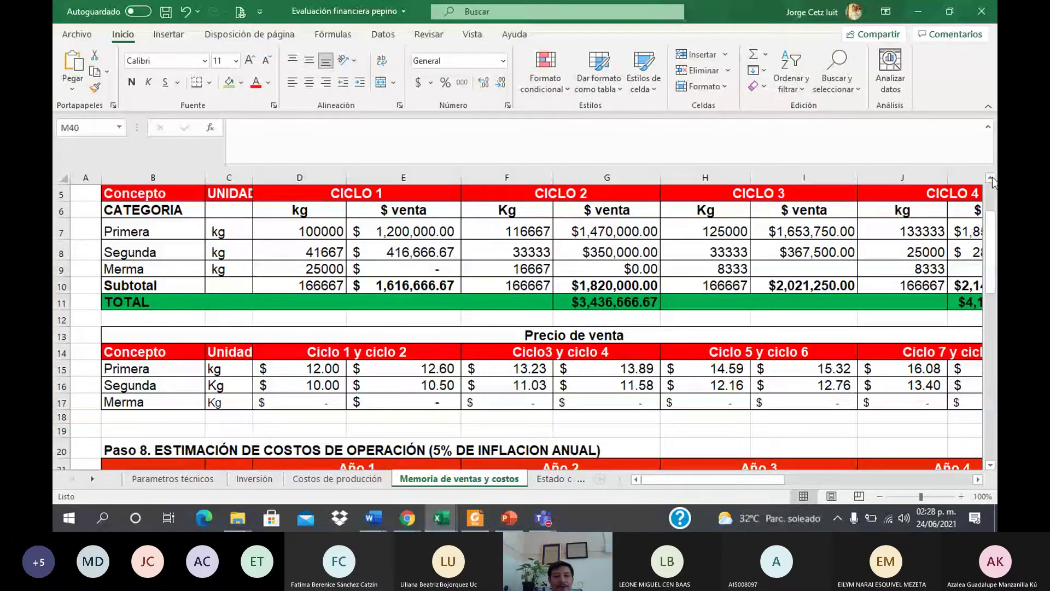
scroll(992, 470, down, 1)
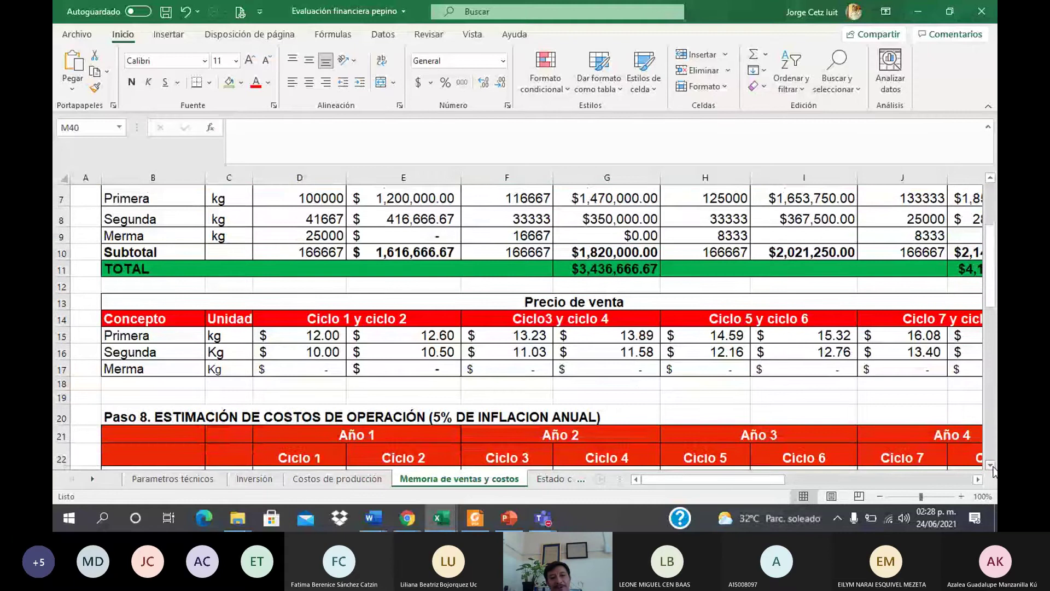
scroll(992, 469, down, 2)
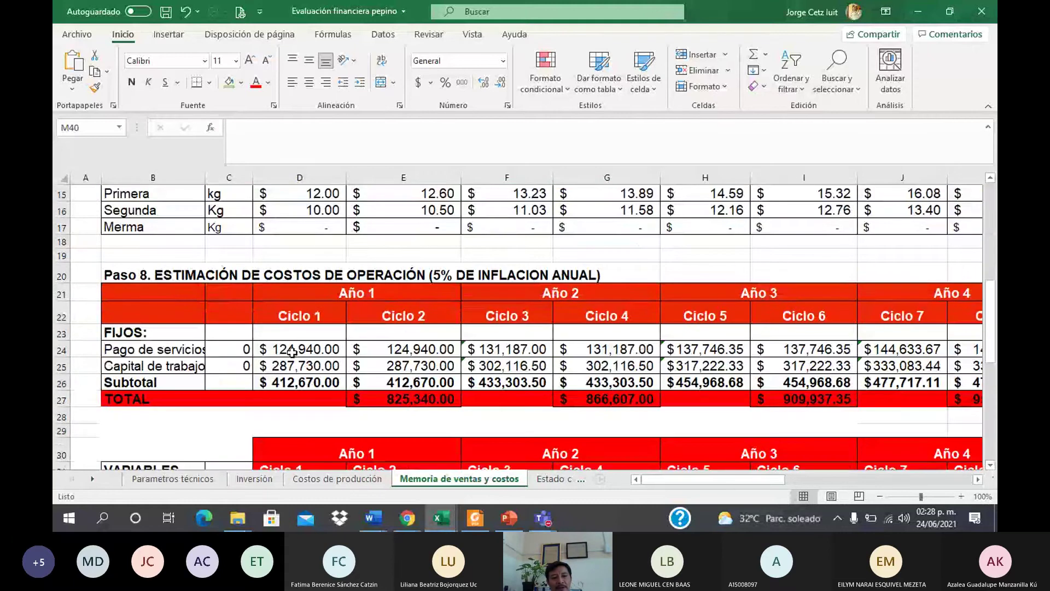
click(292, 352)
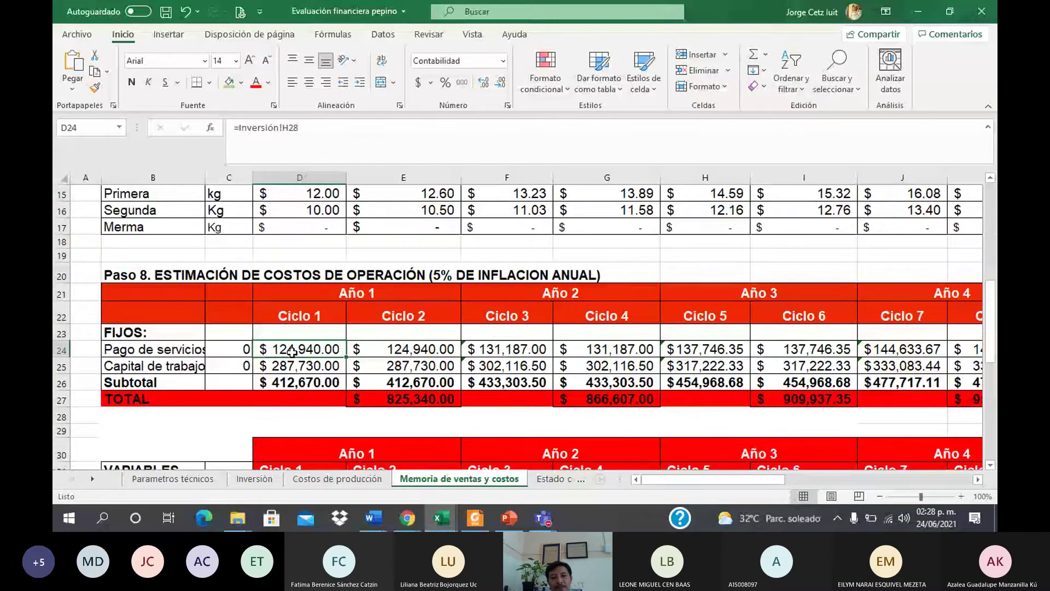
key(ctrl+Page_Up)
key(ctrl+Page_Up)
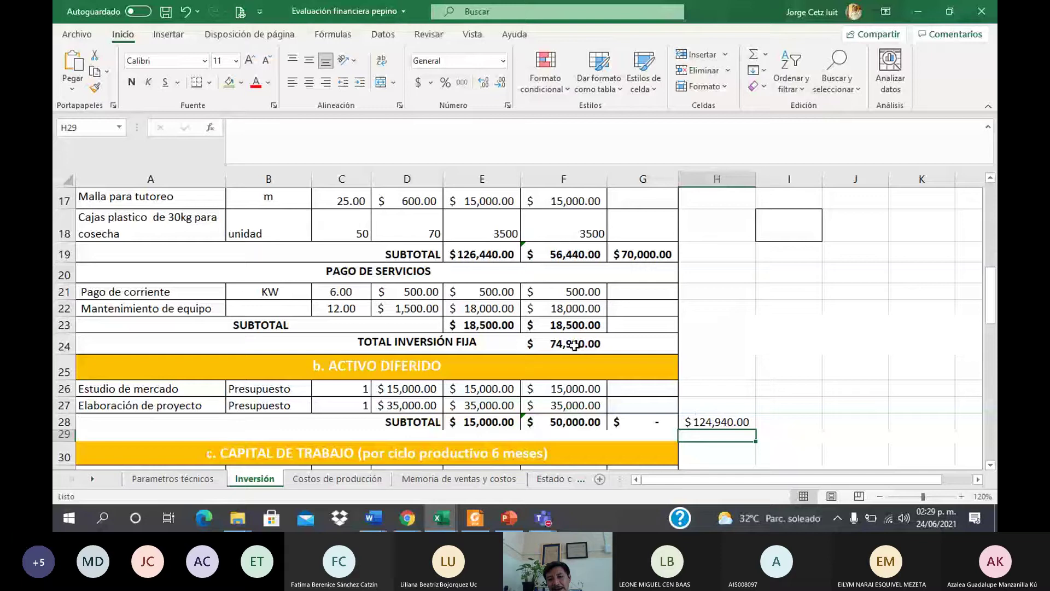
click(704, 421)
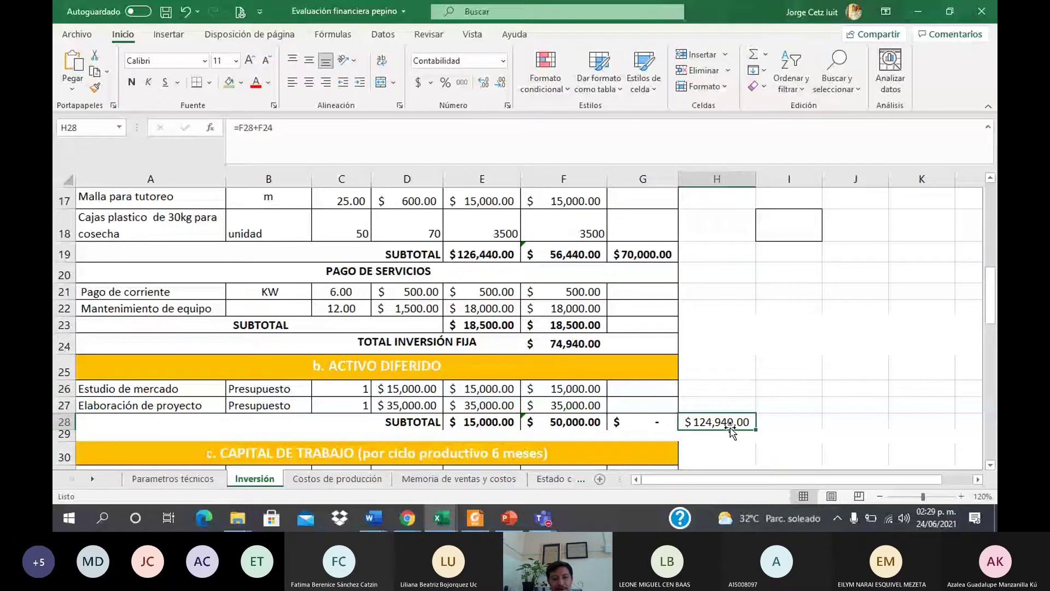
click(351, 481)
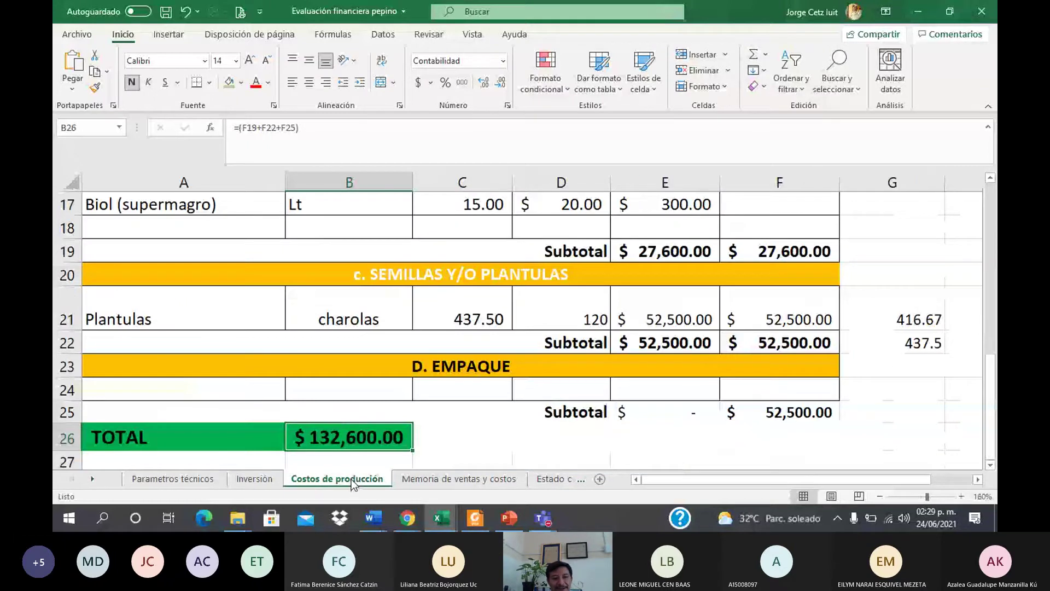
click(458, 479)
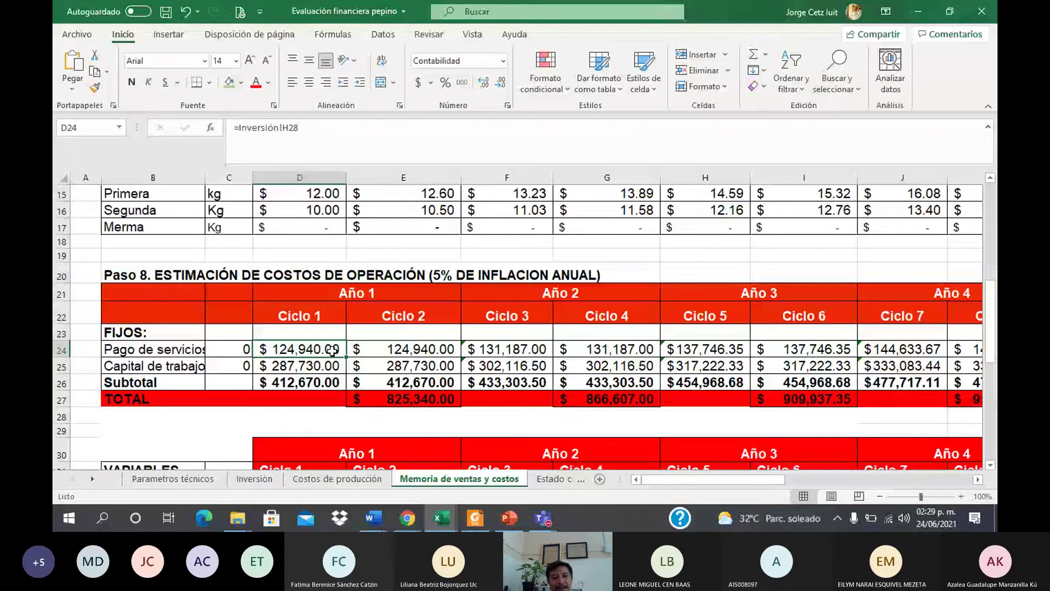
Try applying 5% inflation to the Ciclo 2 service payment by changing E24 to =D24*1.05
click(396, 349)
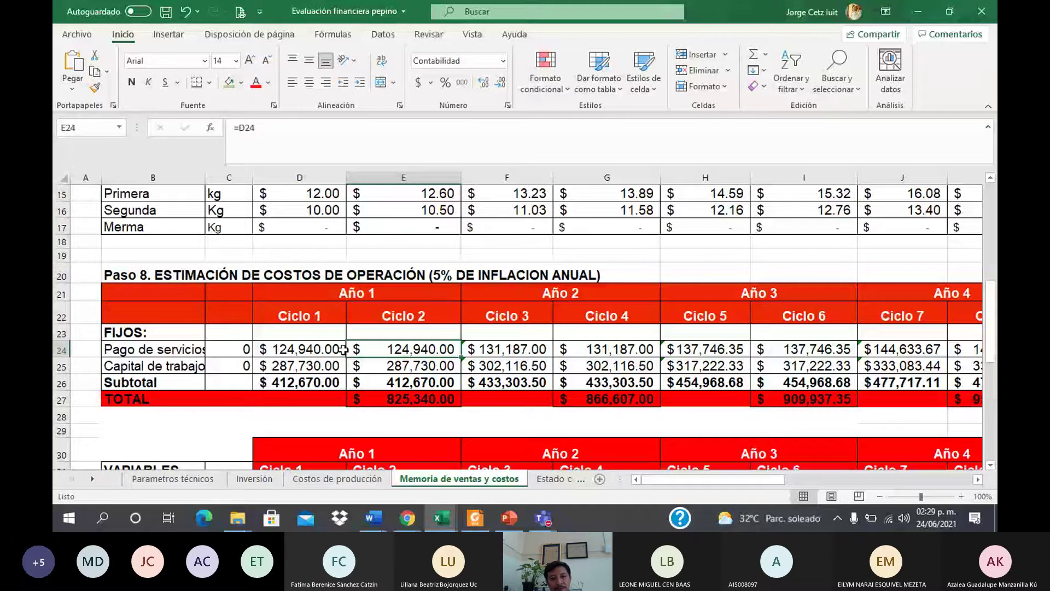
click(258, 127)
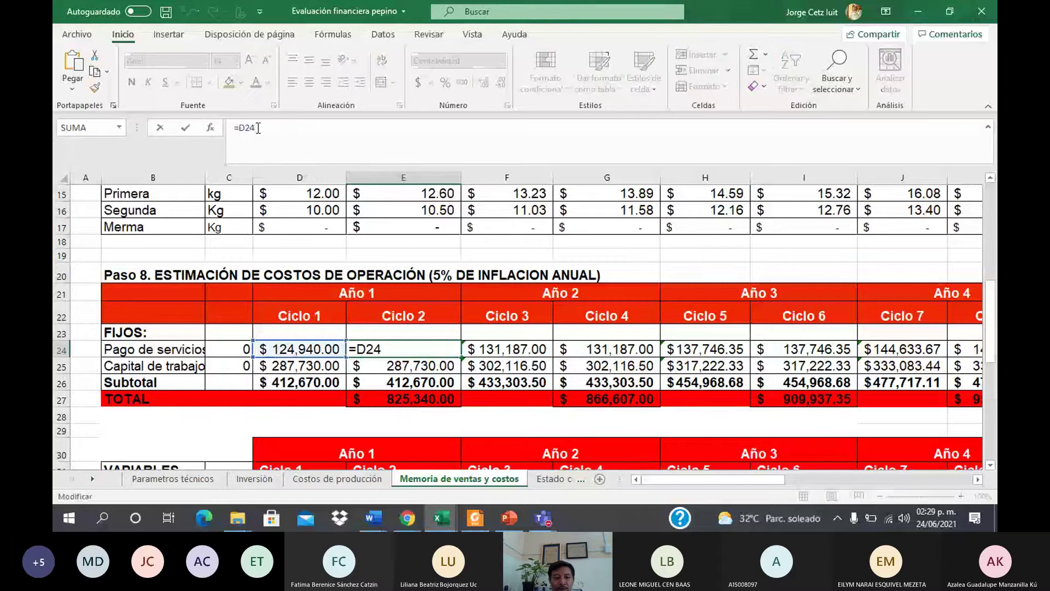
text(*1.)
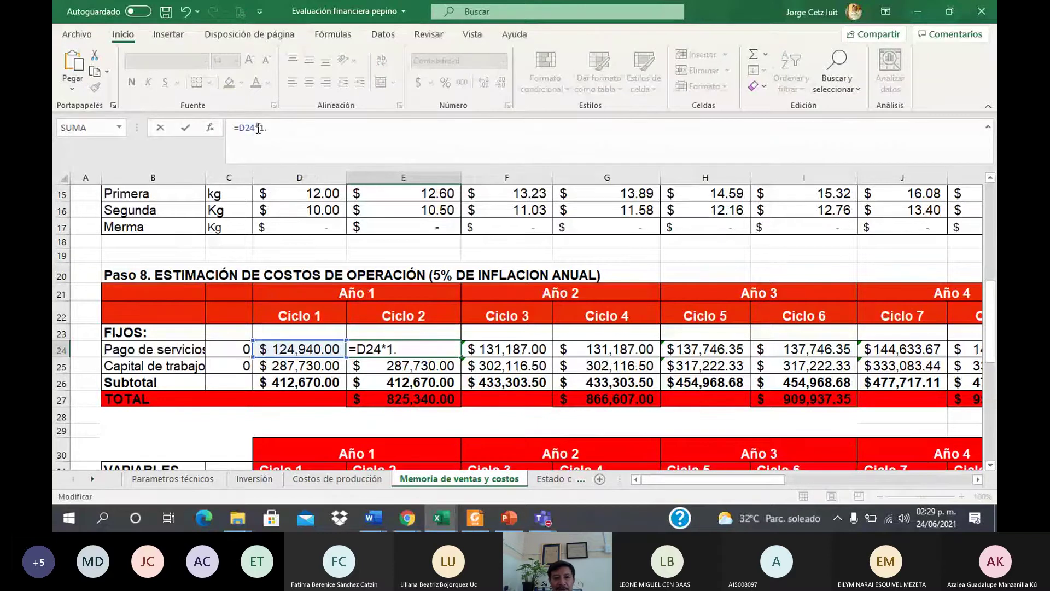
text(05)
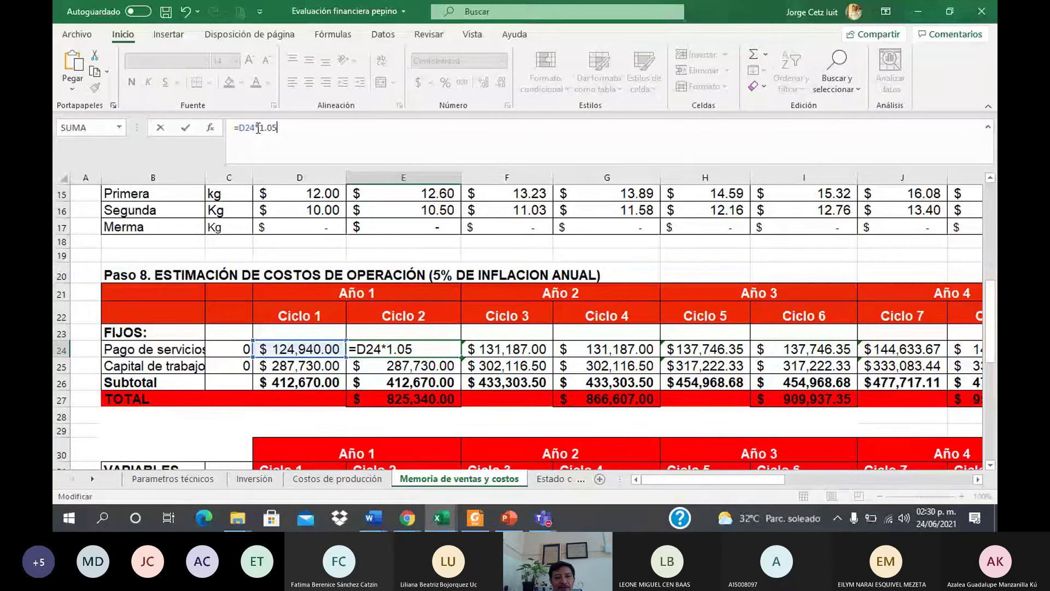
key(Return)
click(382, 348)
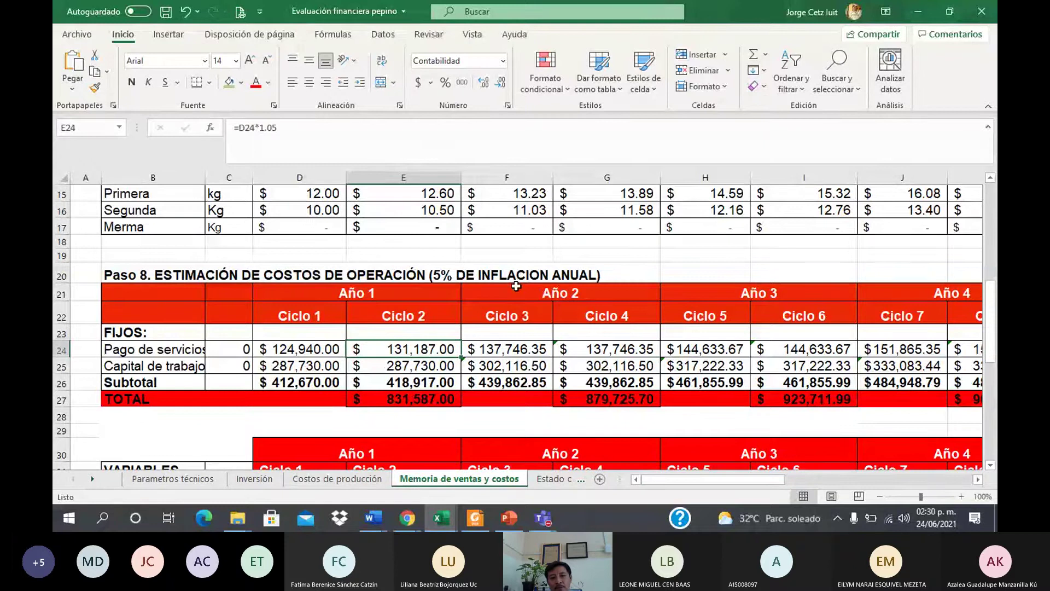
Remove the 1.05 multiplier from the Ciclo 2 service payment, restoring the formula in E24 to =D24
double_click(432, 351)
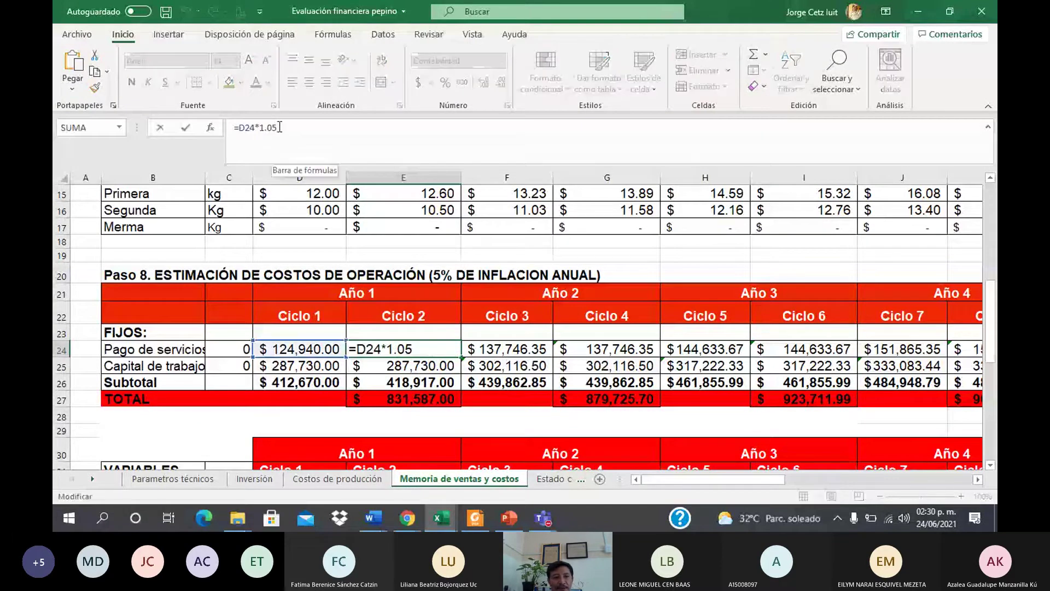
key(BackSpace)
key(BackSpace)
key(BackSpace)
key(BackSpace)
key(BackSpace)
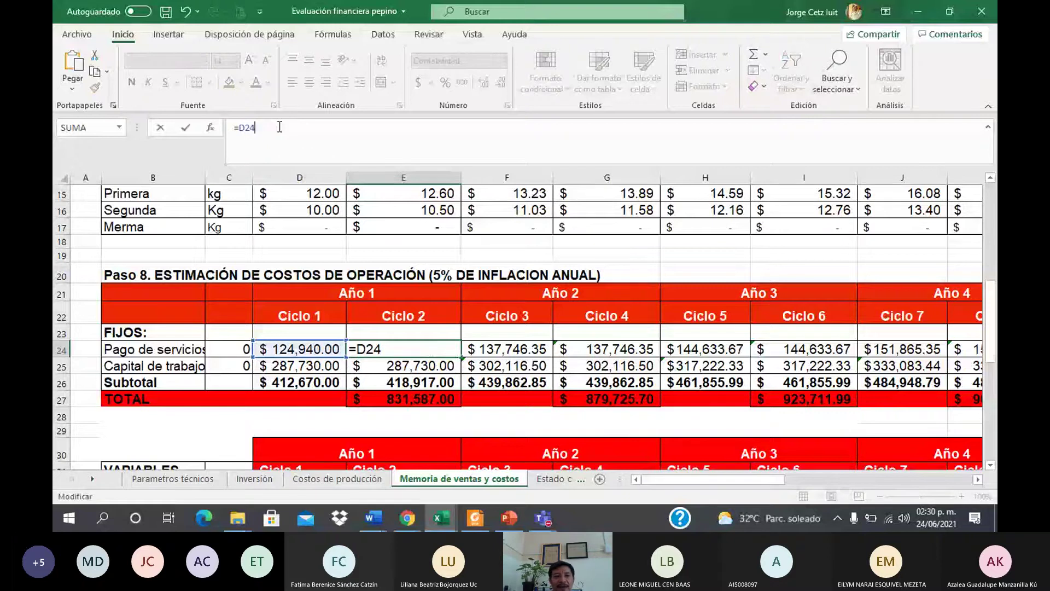
key(Return)
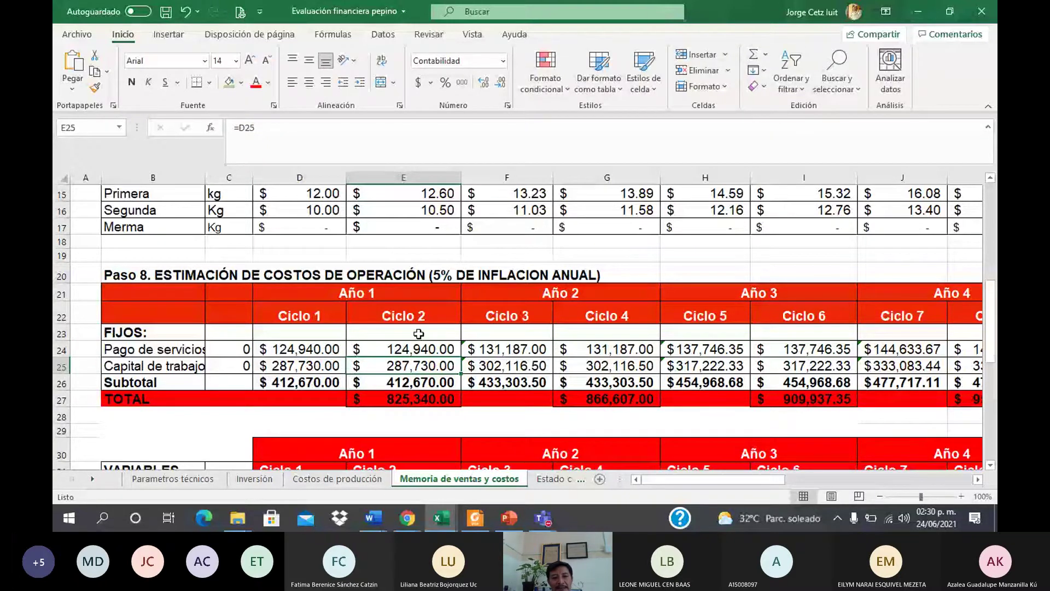
Inspect the service payment formulas for Ciclo 3, Ciclo 4 and Ciclo 5 in F24, G24 and H24
click(519, 352)
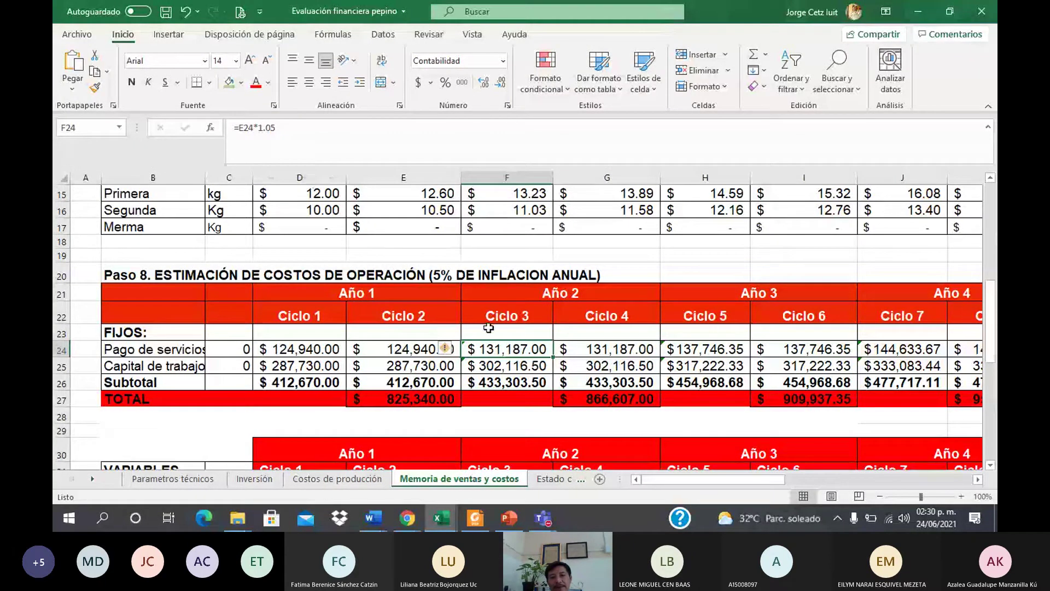
click(595, 350)
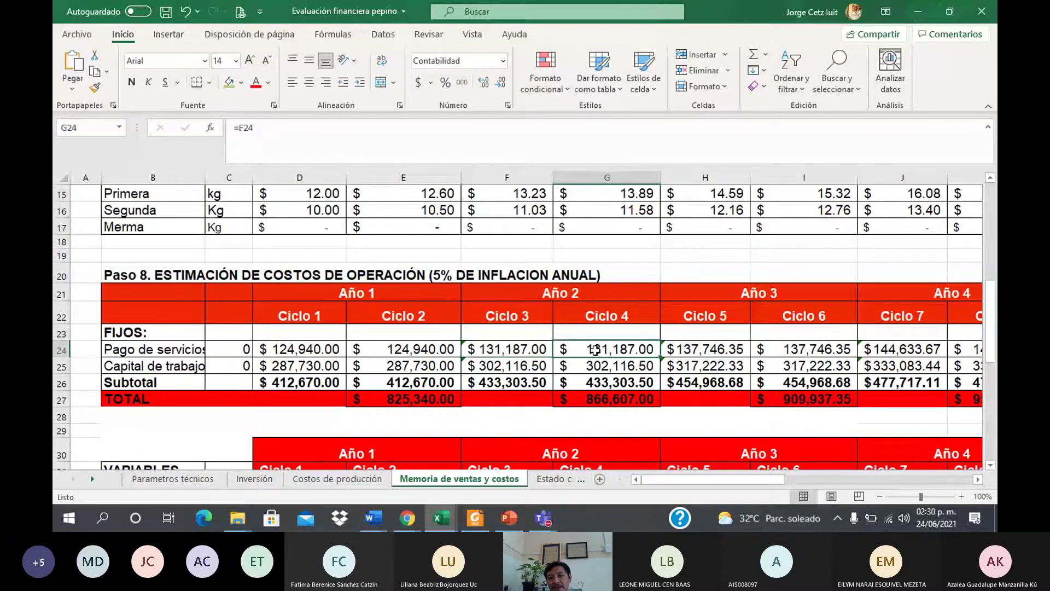
click(718, 350)
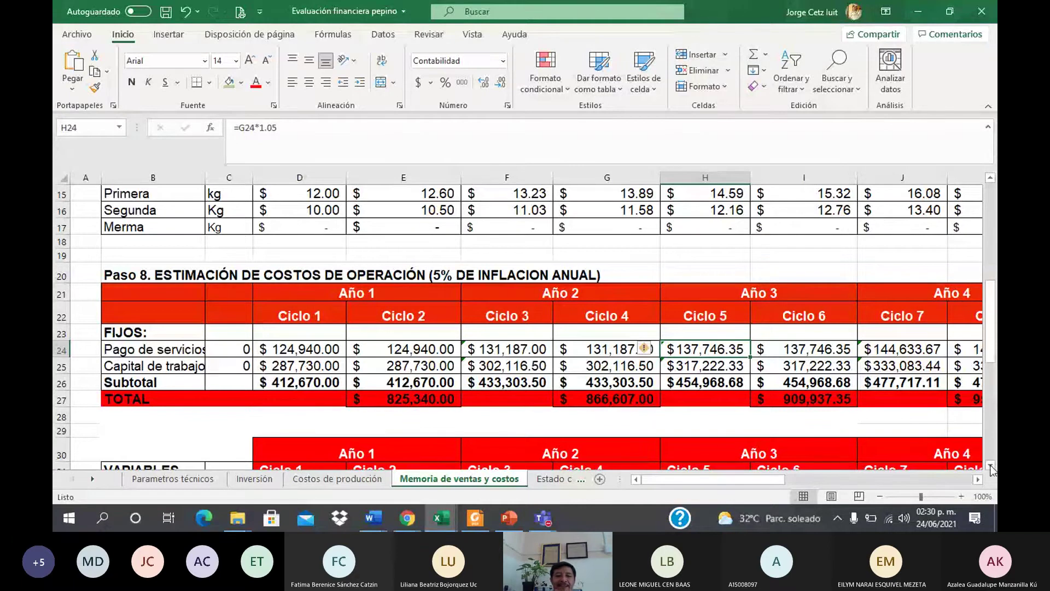
Inspect the formula in D32 for the Ciclo 1 production inputs in the VARIABLES cost table
click(991, 467)
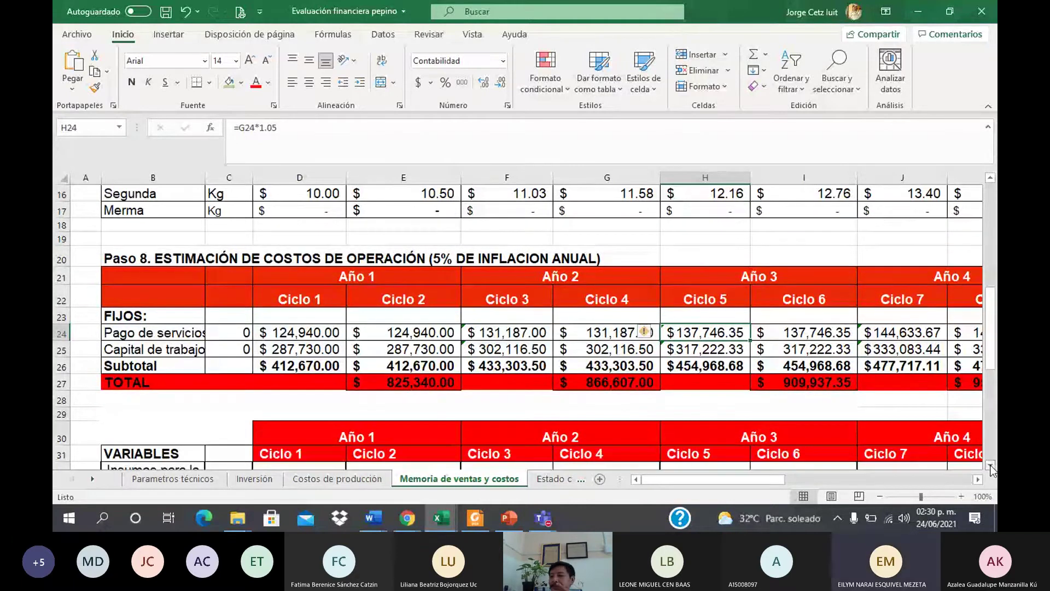
click(991, 467)
click(991, 467)
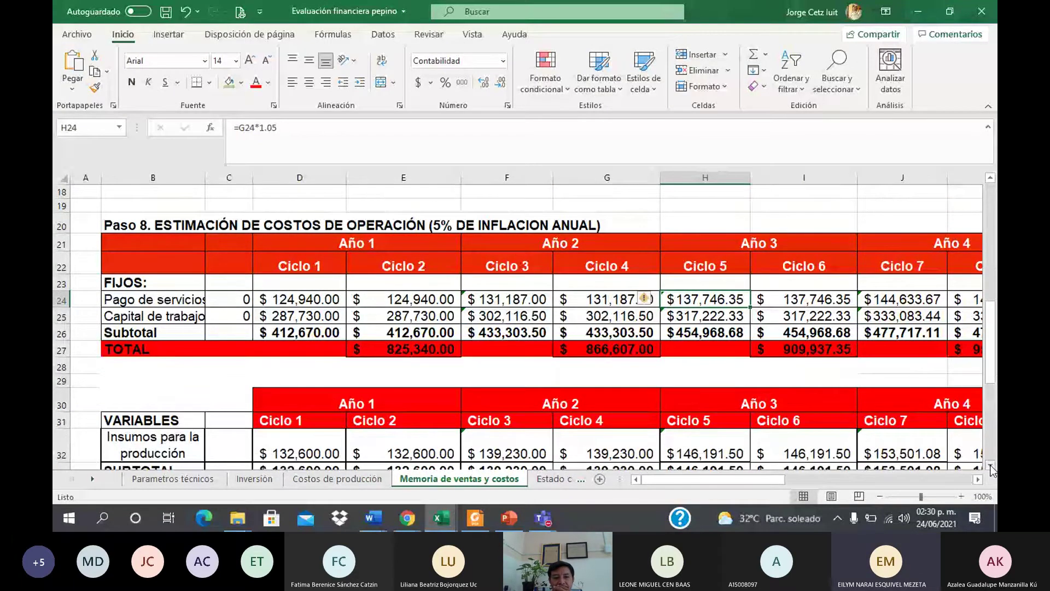
scroll(991, 467, down, 1)
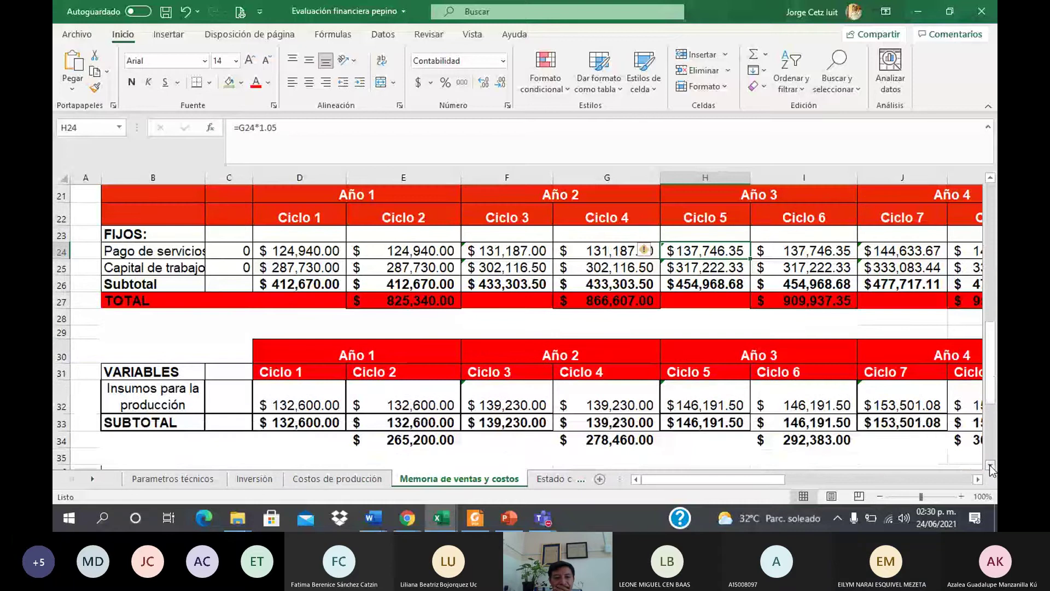
click(991, 467)
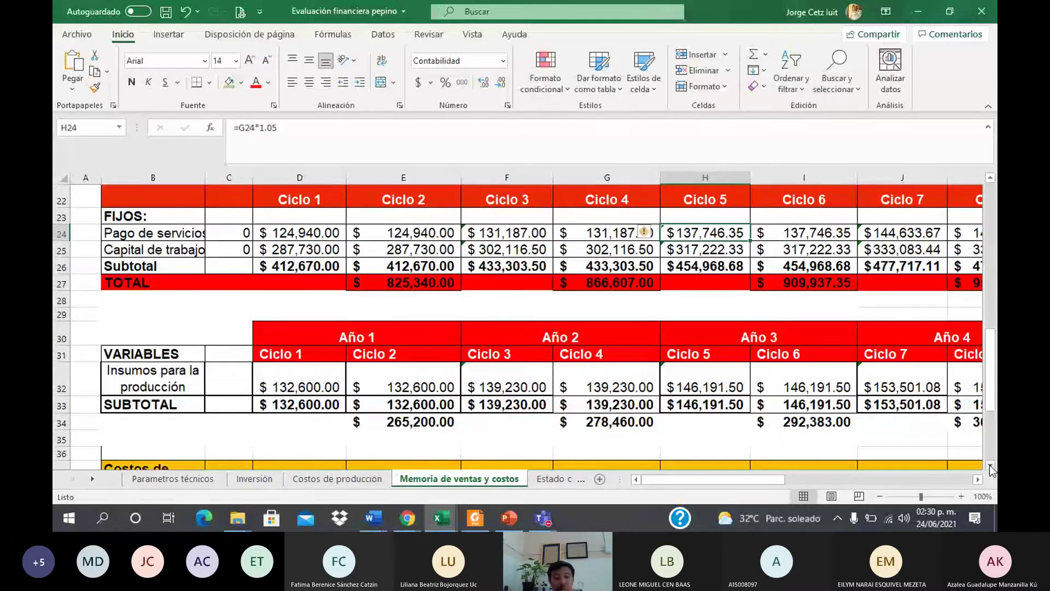
click(991, 467)
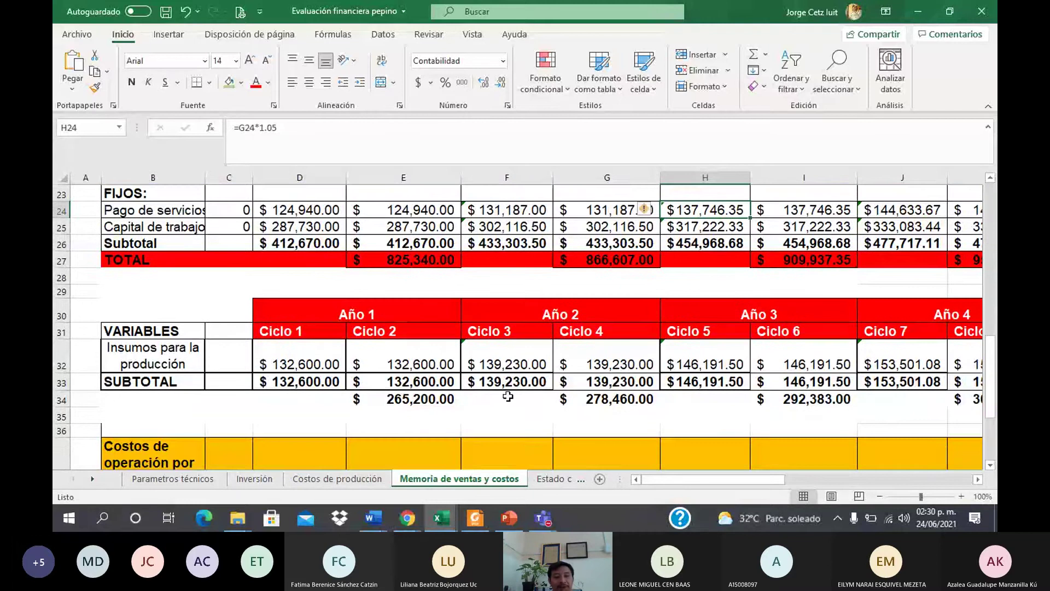
click(306, 357)
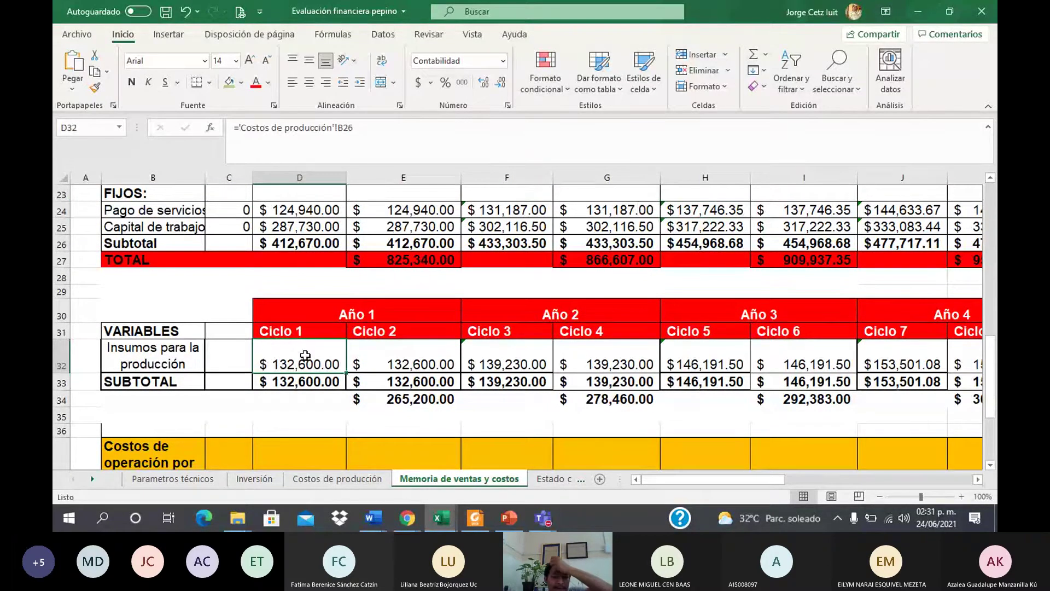
Trace the Ciclo 1 input cost to Costos de producción, examining the plagas y enfermedades subtotal in F11 and the TOTAL formula in B26
click(331, 480)
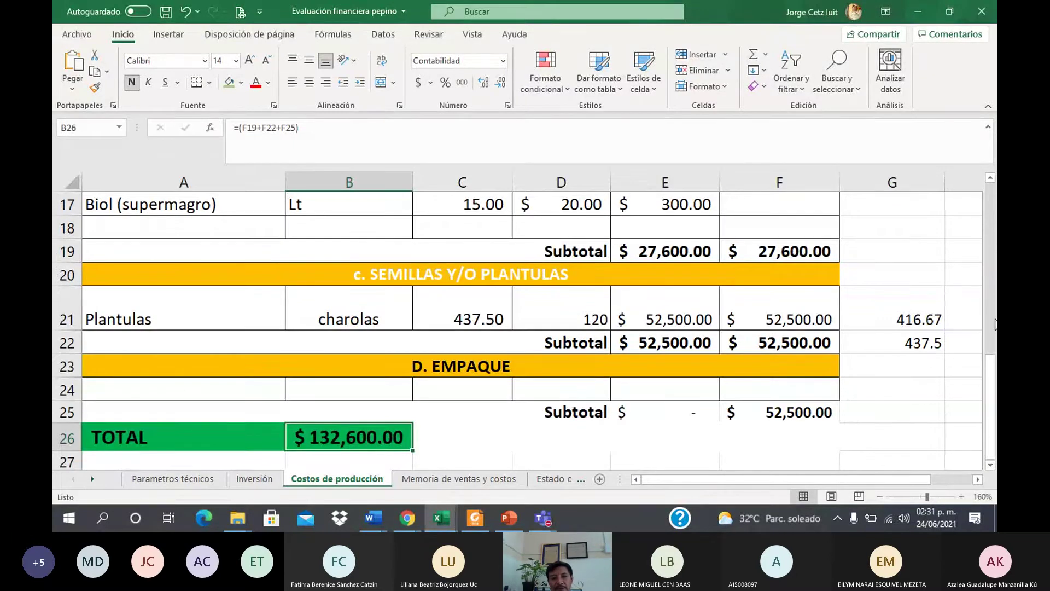
mouse_move(995, 324)
mouse_down()
mouse_move(994, 355)
mouse_move(994, 323)
mouse_up()
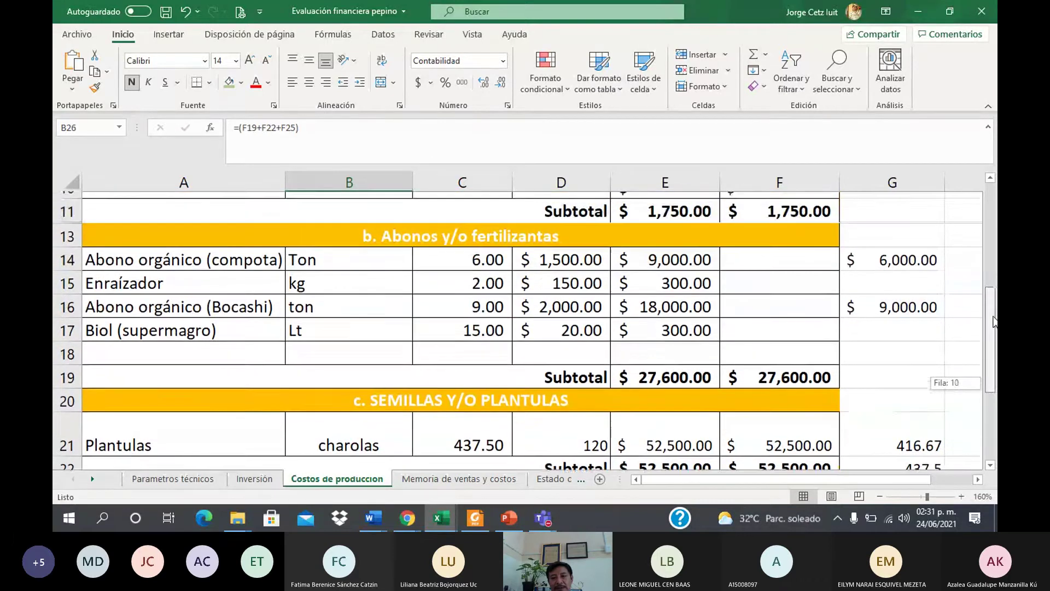
click(771, 368)
drag(993, 345, 991, 273)
click(798, 390)
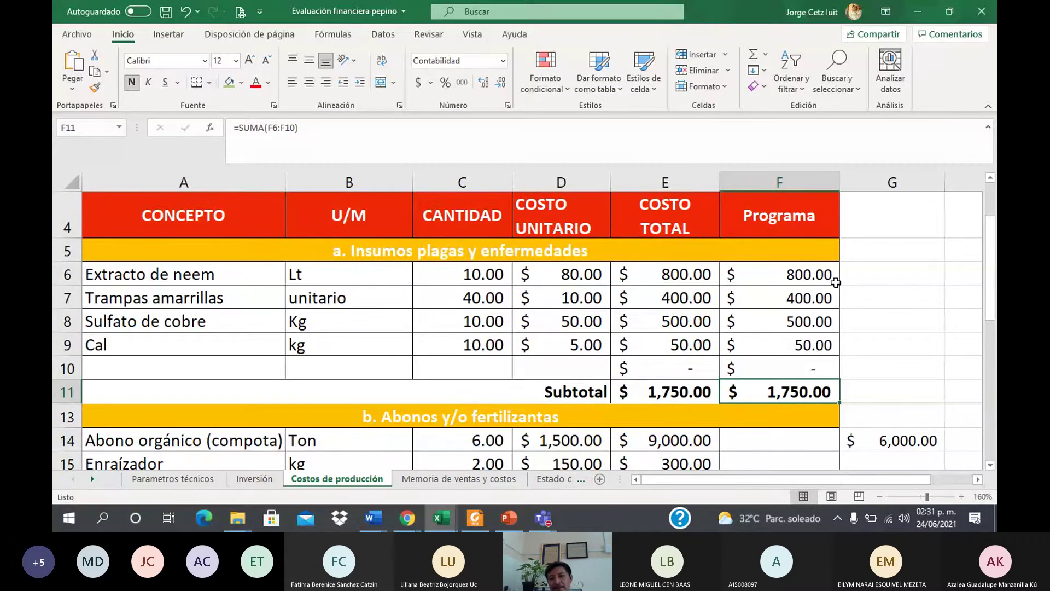
scroll(765, 383, down, 4)
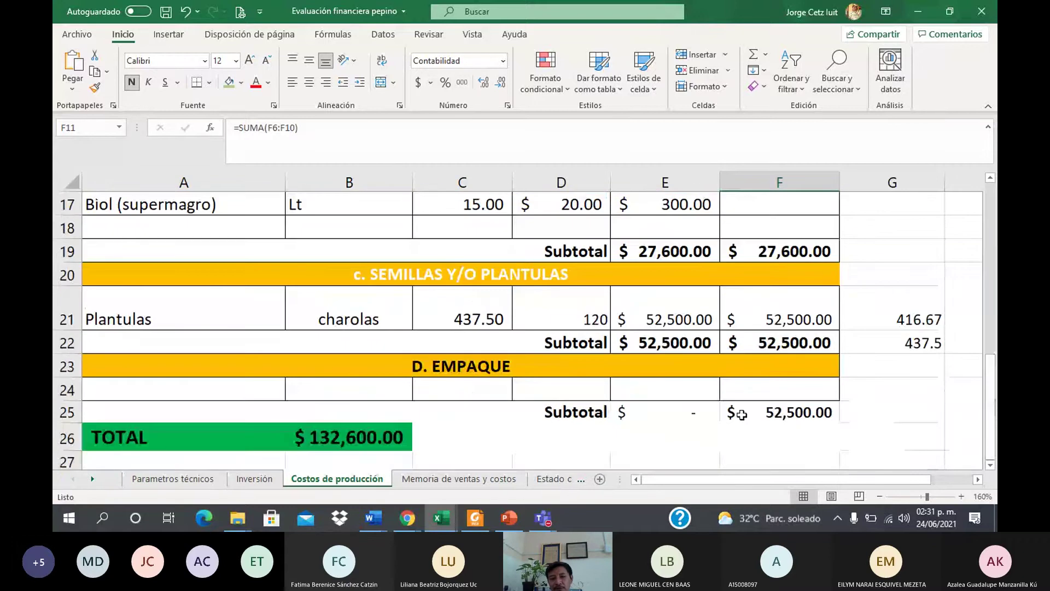
click(359, 438)
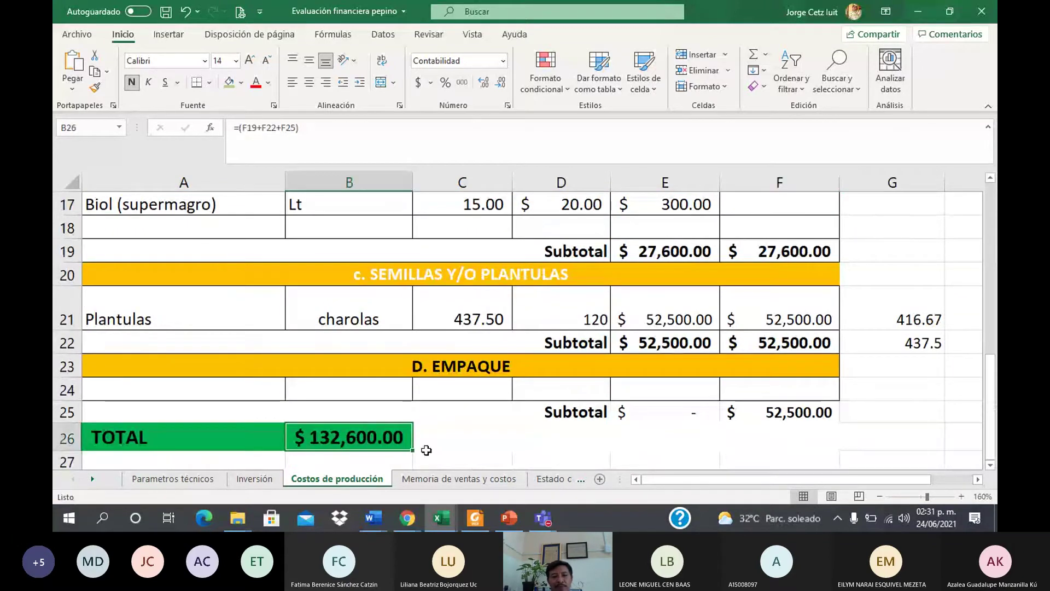
mouse_move(542, 526)
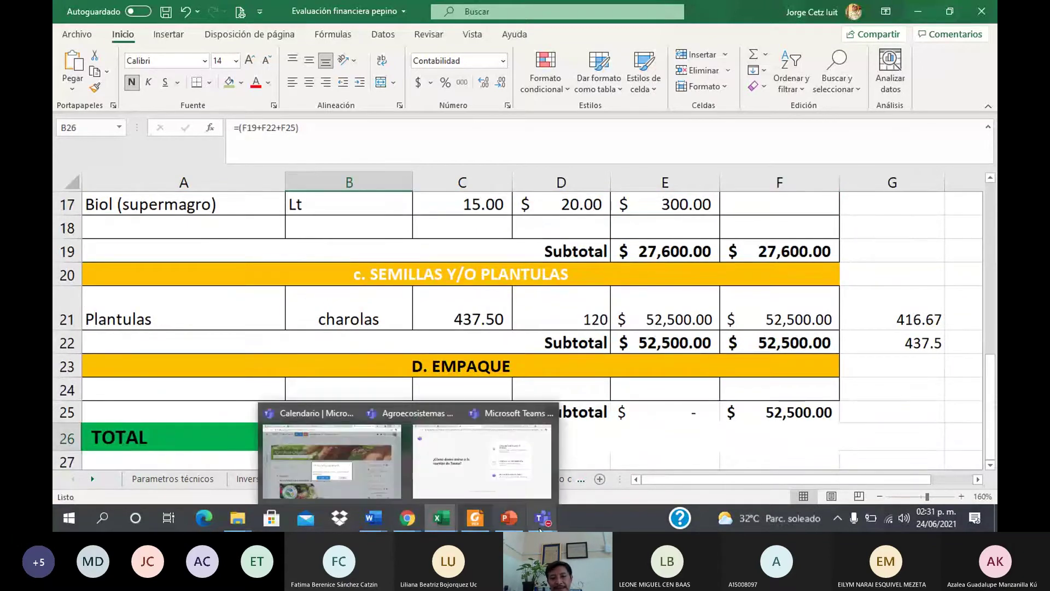
mouse_move(444, 510)
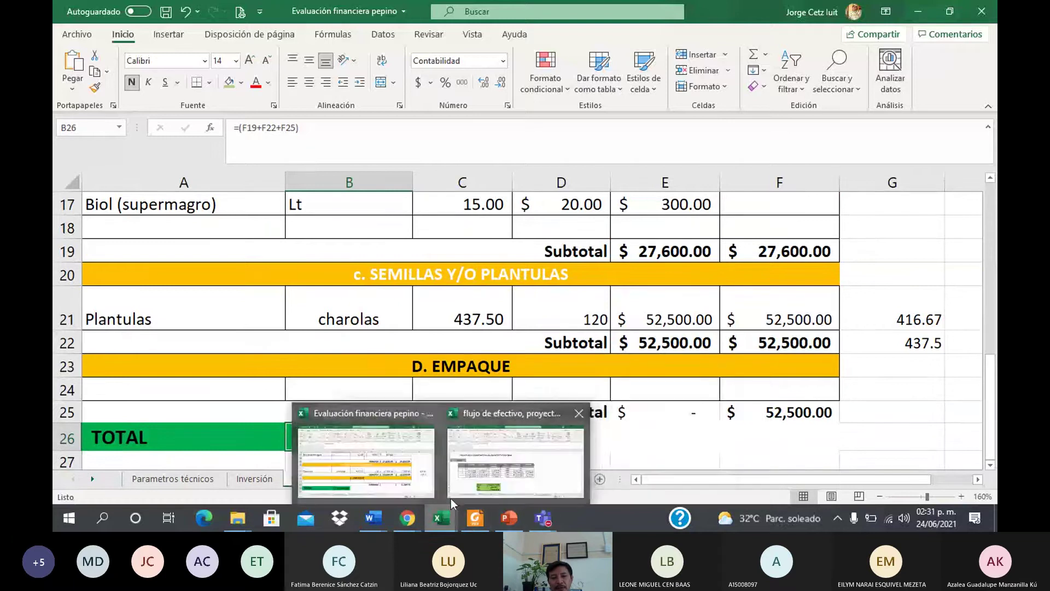
mouse_move(458, 483)
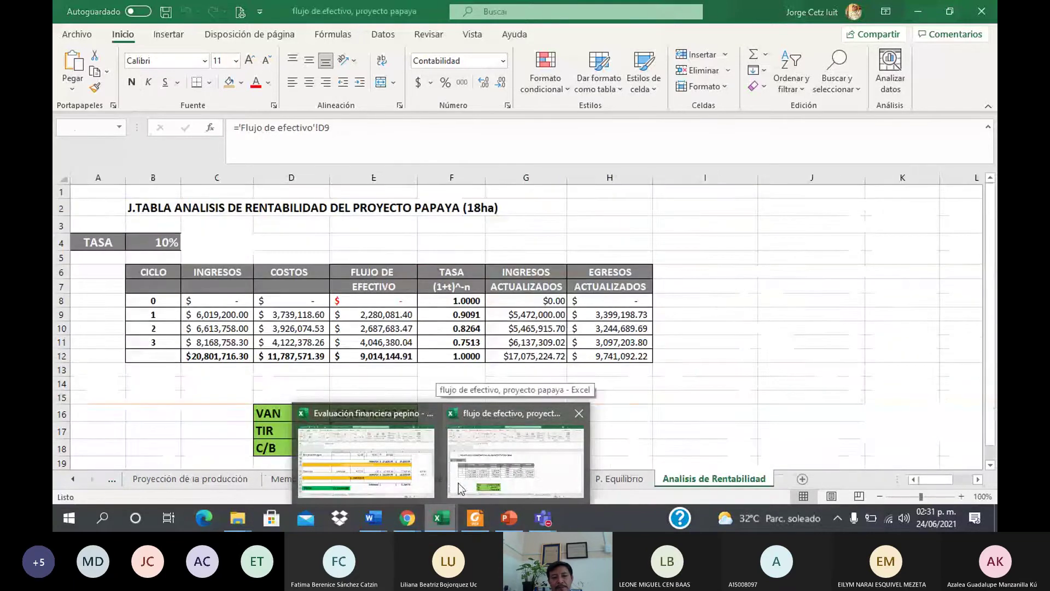
mouse_move(404, 482)
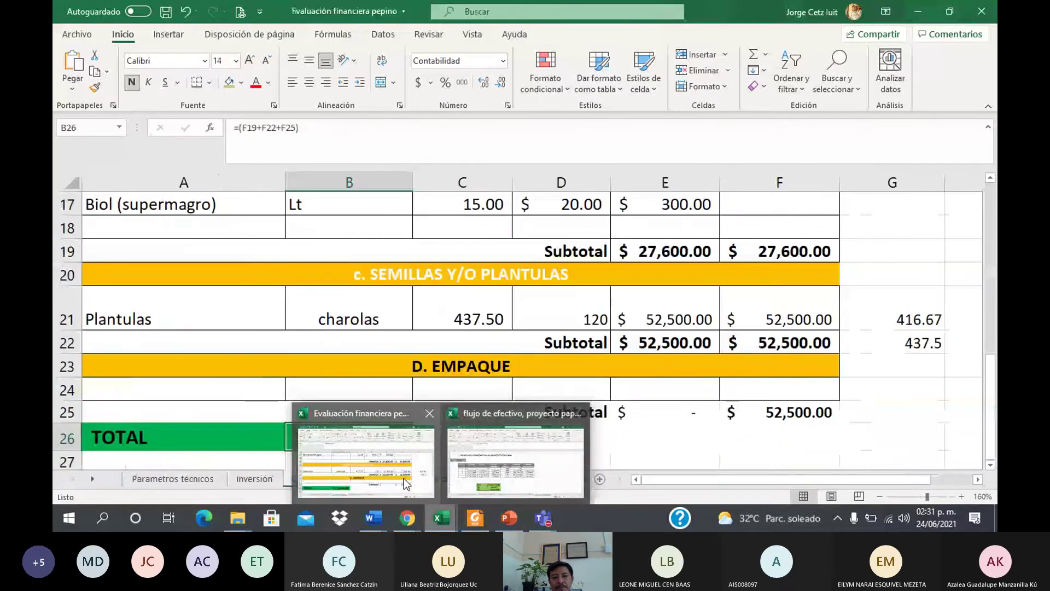
click(405, 482)
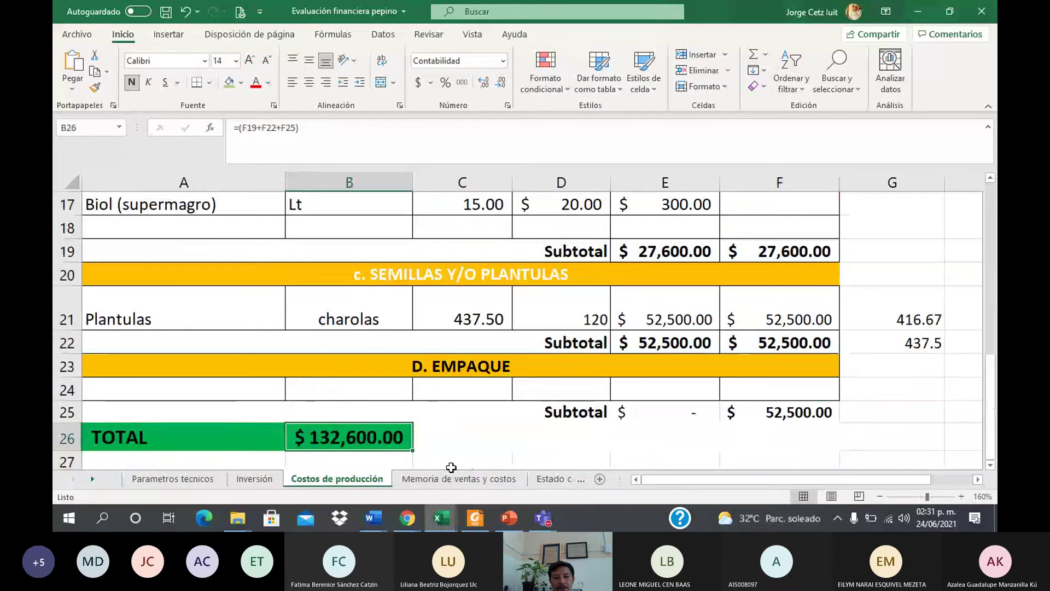
Return to Memoria de ventas y costos and inspect the production input formulas for Ciclo 2 through Ciclo 5 in E32:H32
click(438, 479)
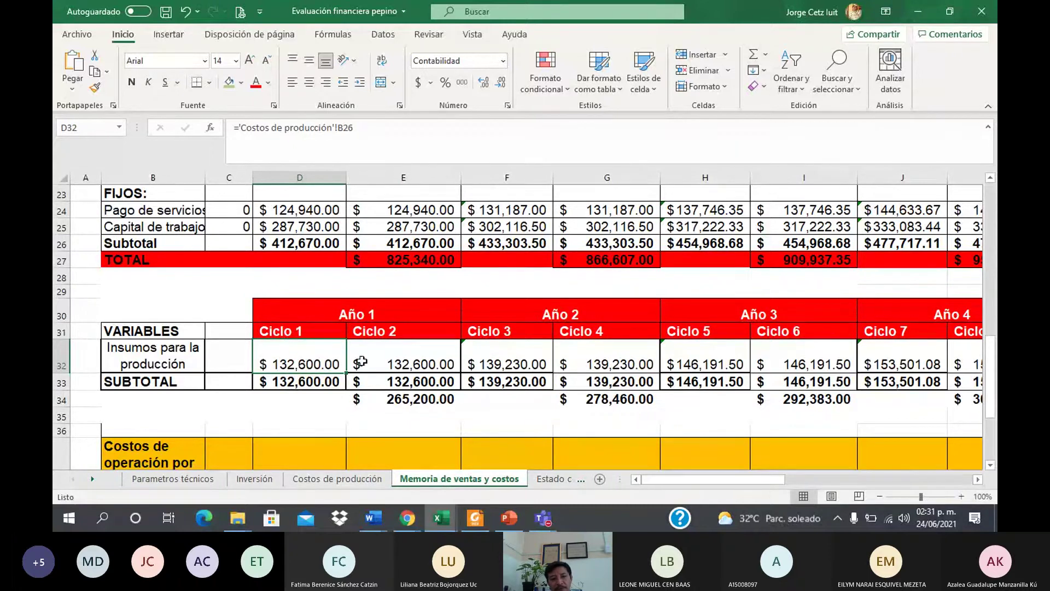
click(407, 363)
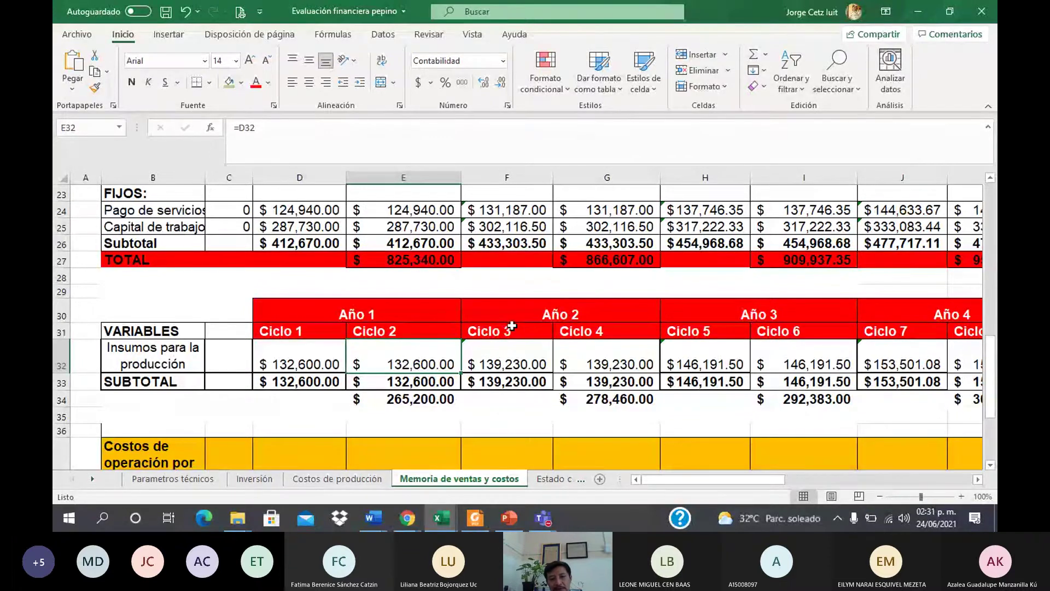
click(497, 368)
click(593, 362)
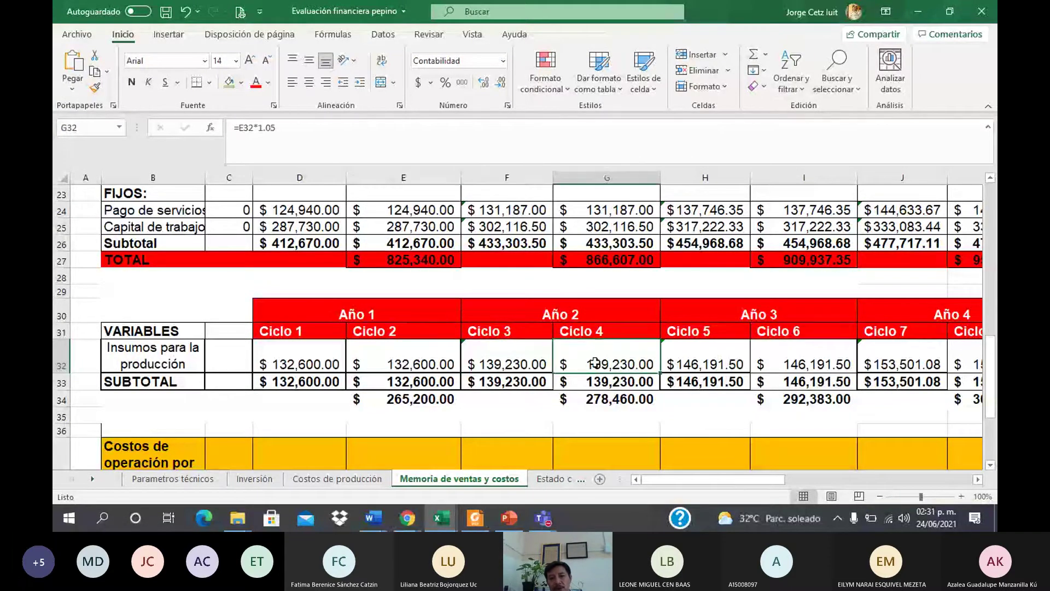
click(689, 361)
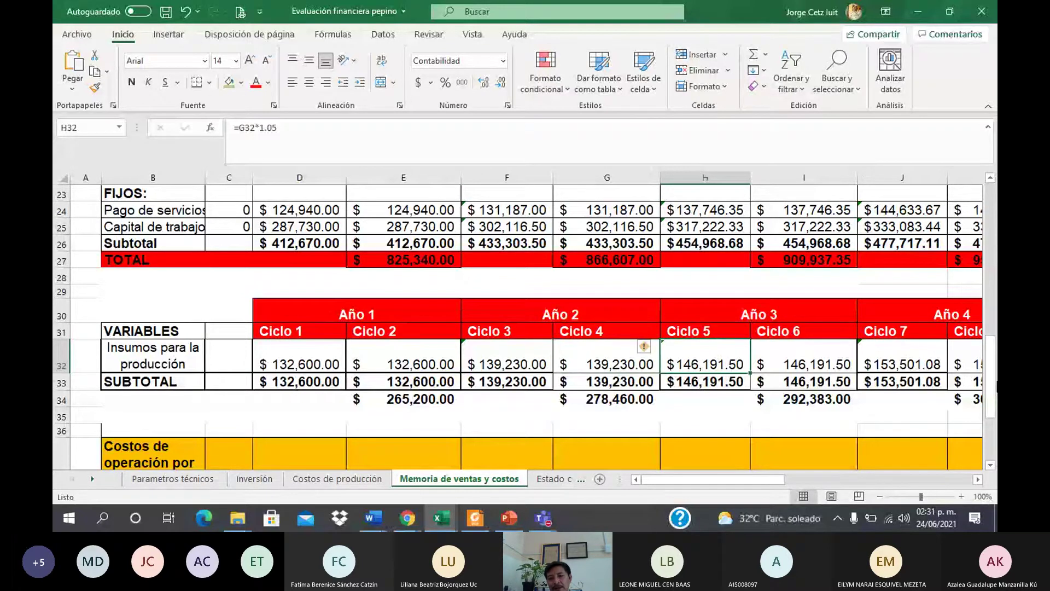
Inspect the Año 1 formulas for yearly operating costs in E37 and yearly net profit in E39
click(991, 465)
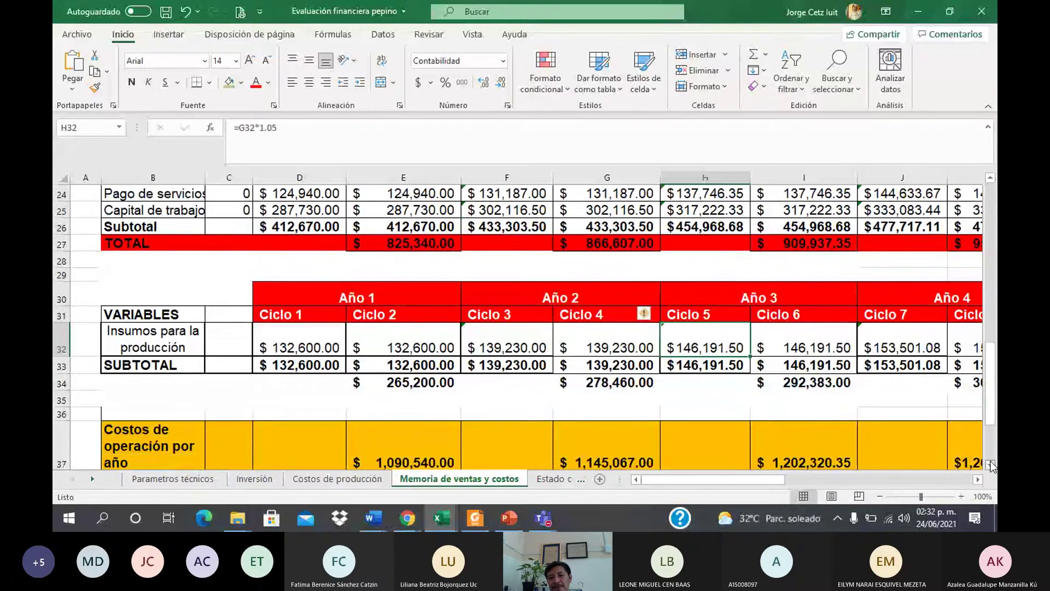
scroll(991, 465, down, 1)
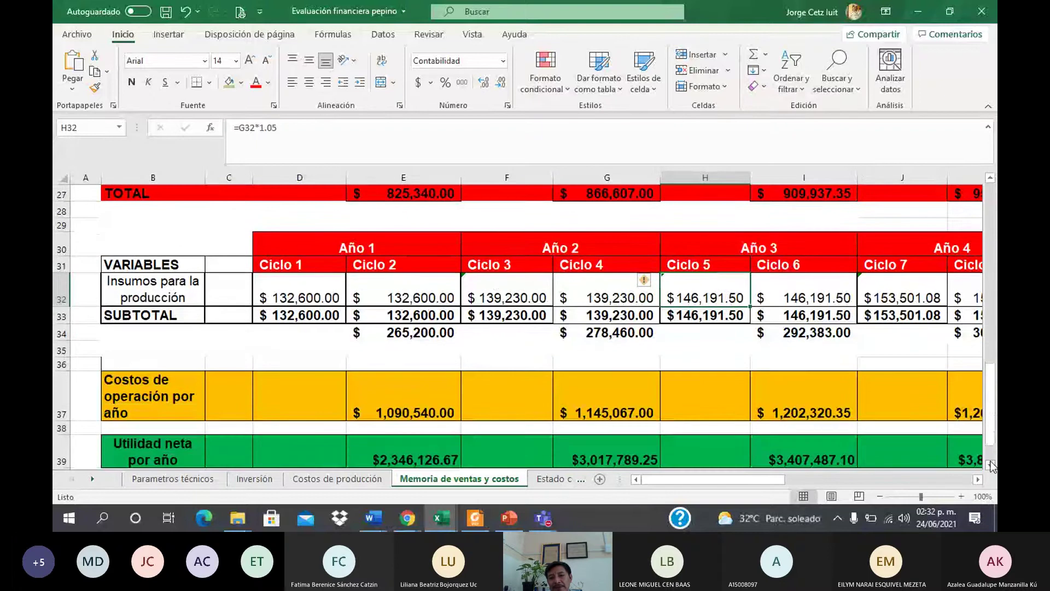
click(991, 465)
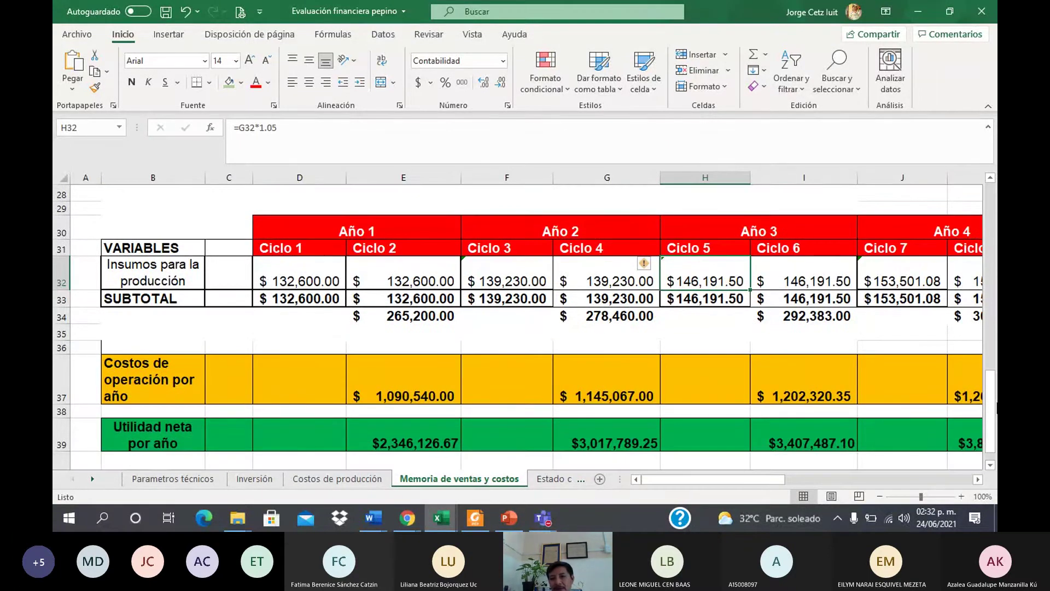
mouse_move(992, 402)
mouse_down()
mouse_move(993, 237)
mouse_move(993, 407)
mouse_up()
click(607, 337)
click(415, 389)
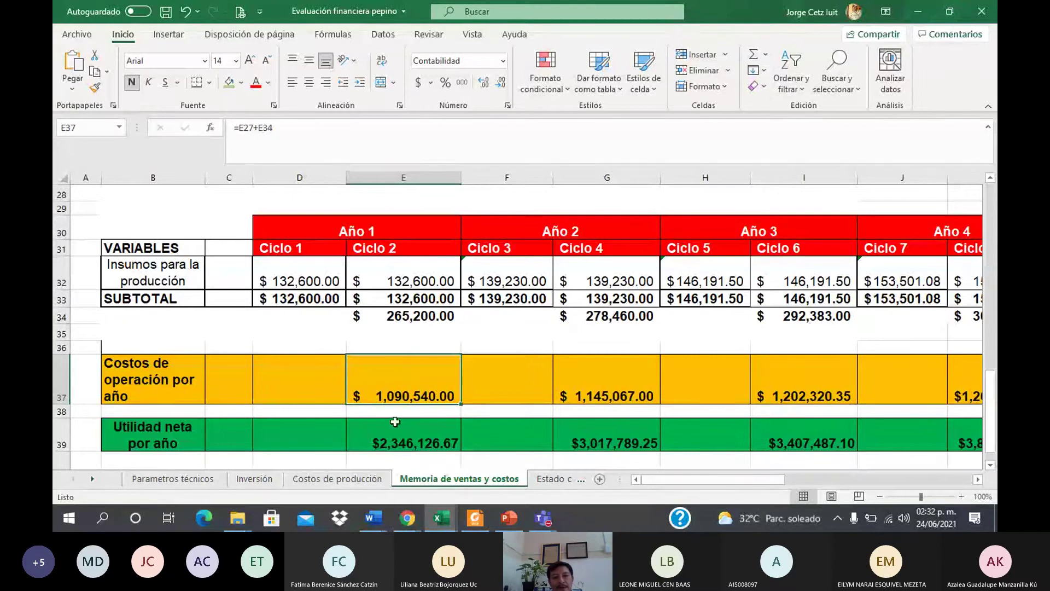
click(395, 443)
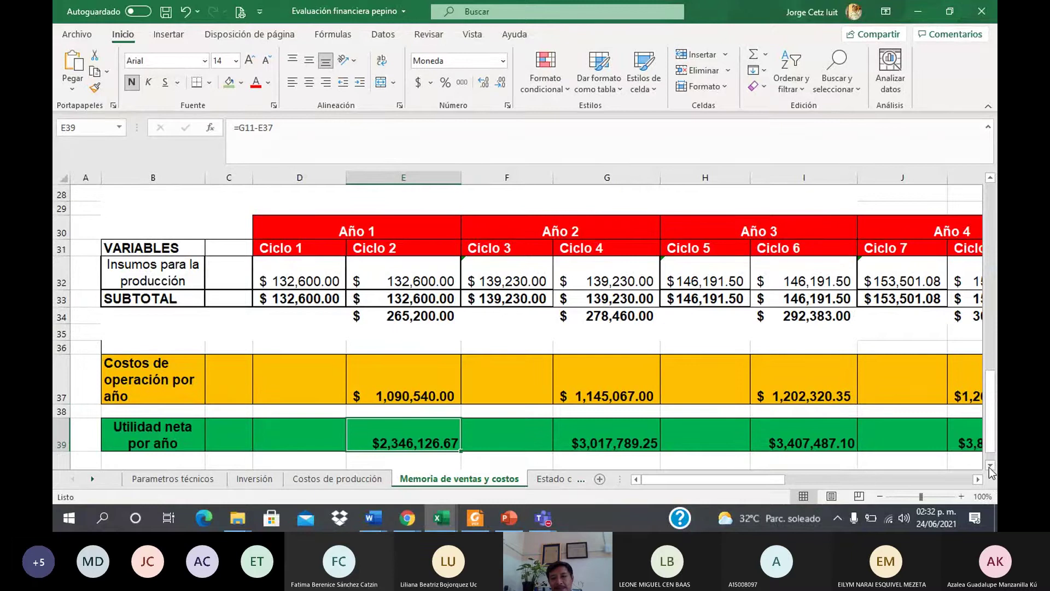
Review the Utilidad neta por año values across row 39 for Año 1 through Año 5
click(990, 466)
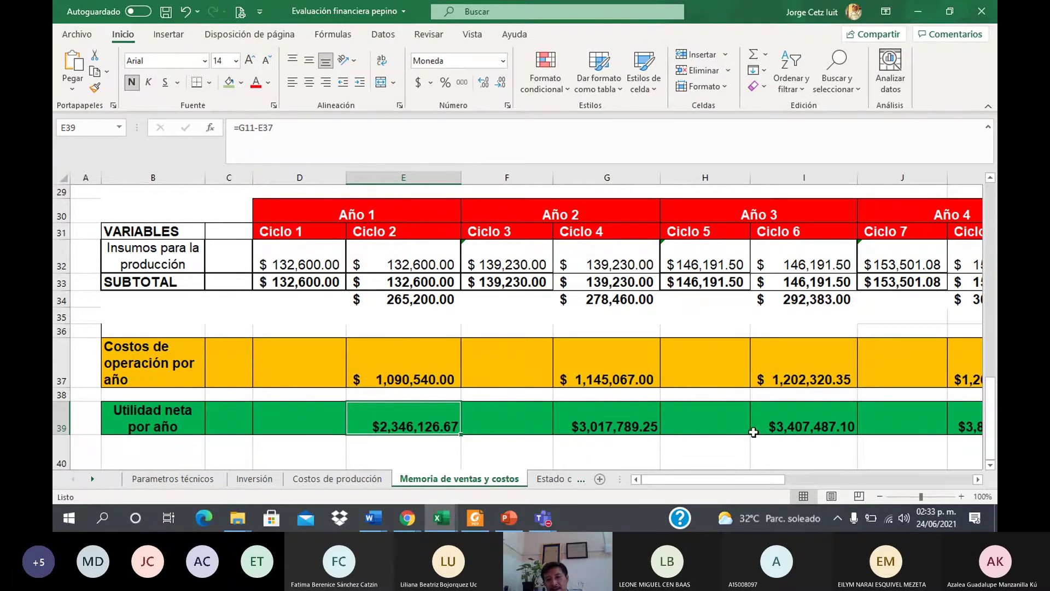
key(Right)
key(Right)
key(Right)
key(Right)
key(Right)
key(Right)
key(Right)
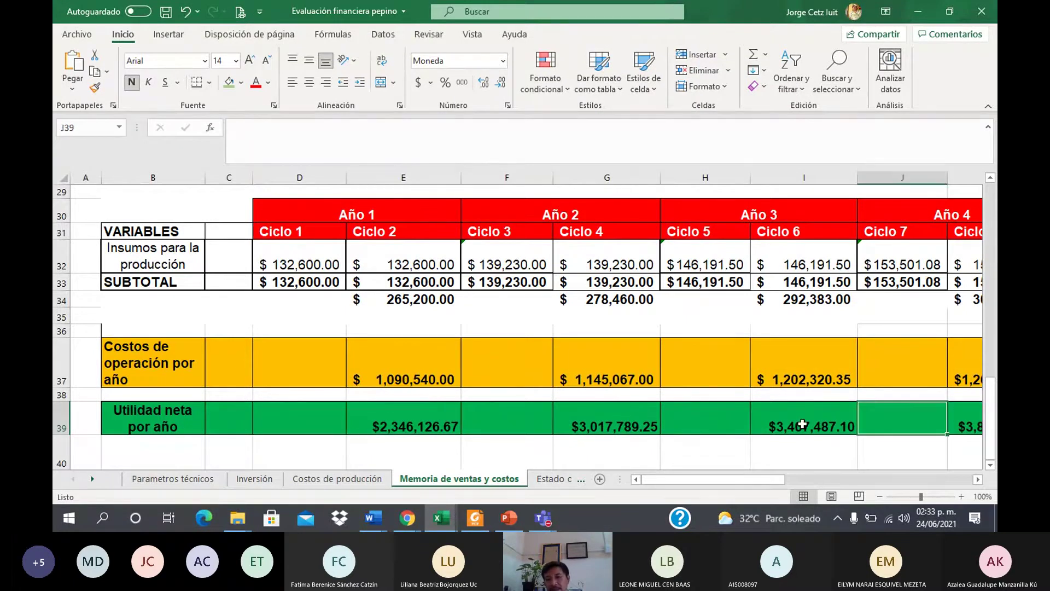
key(Right)
key(Left)
key(Left)
key(Left)
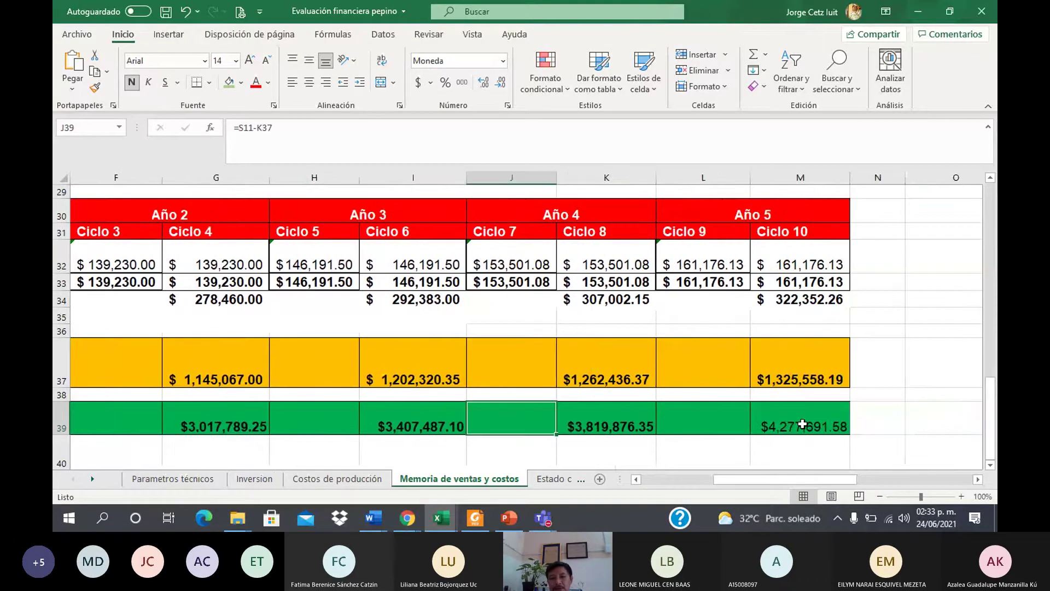
key(Left)
key(Left)
key(Left)
key(Left)
key(Left)
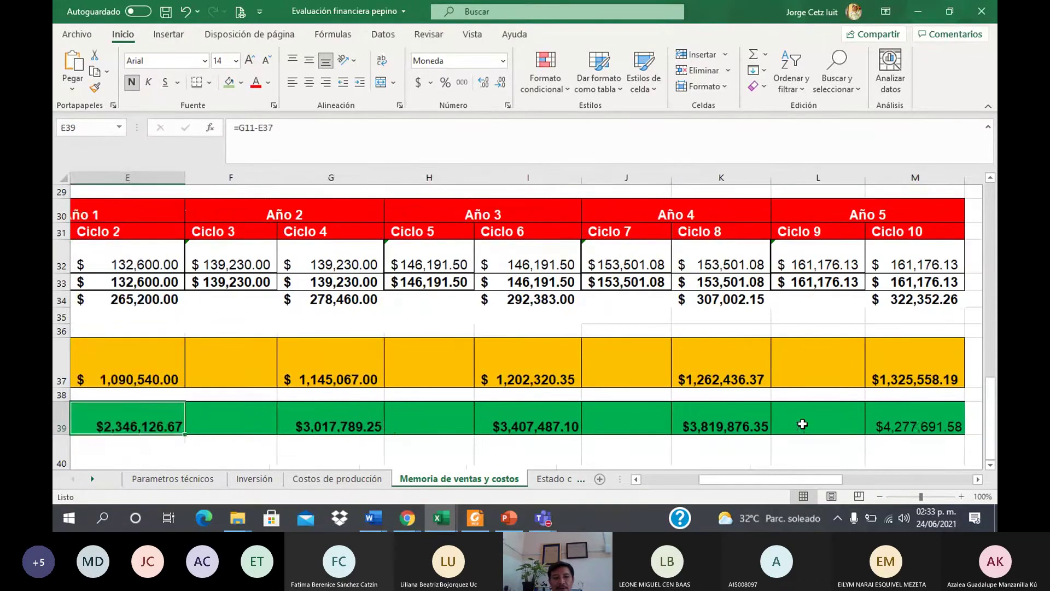
key(Left)
key(Left)
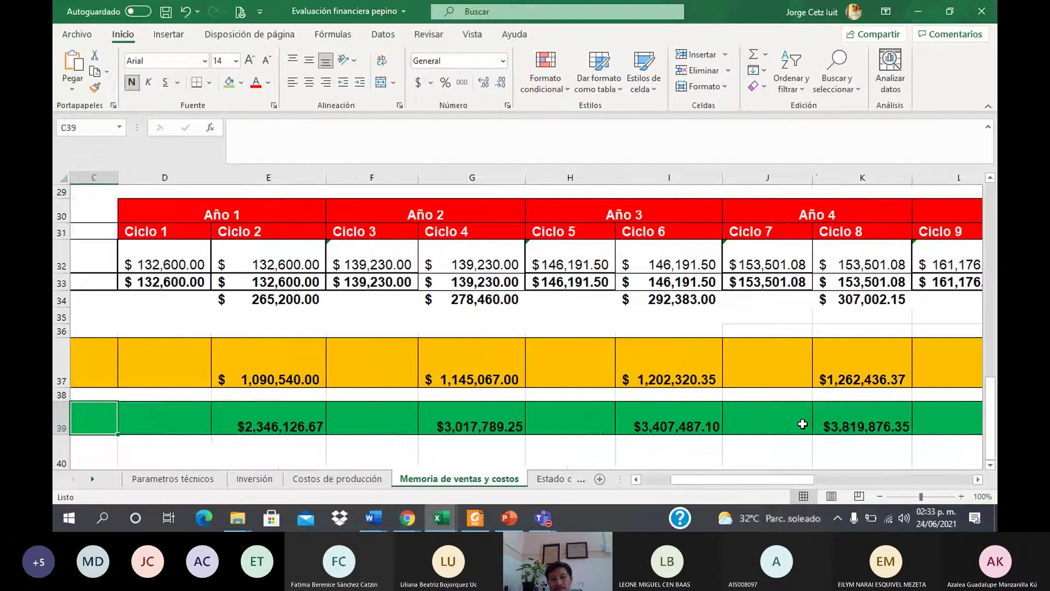
key(Left)
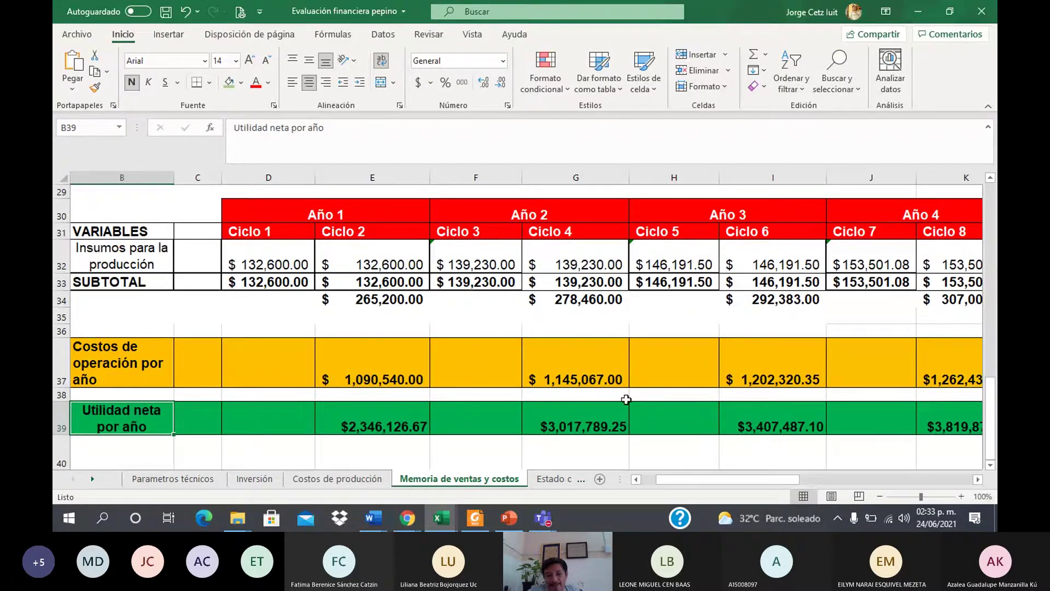
click(564, 454)
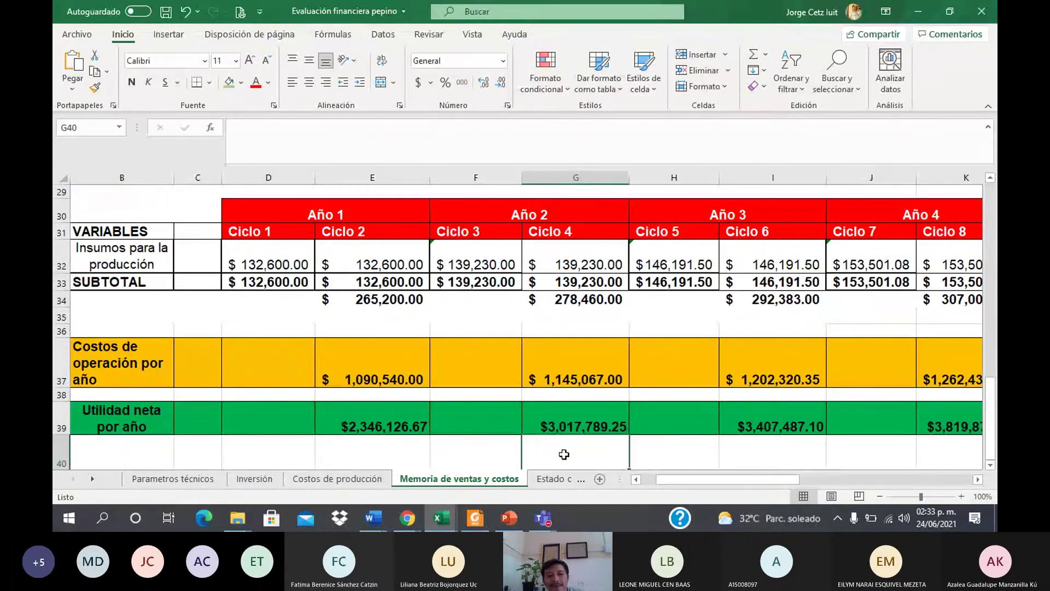
Check the Teams meeting window and return to the Evaluación financiera pepino workbook in Excel
mouse_move(545, 517)
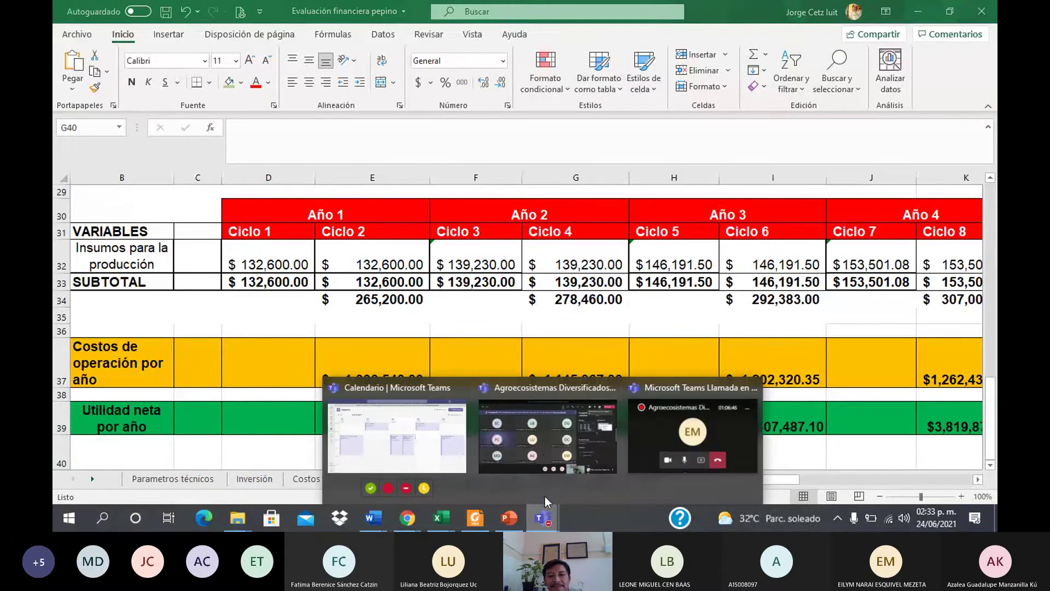
click(544, 457)
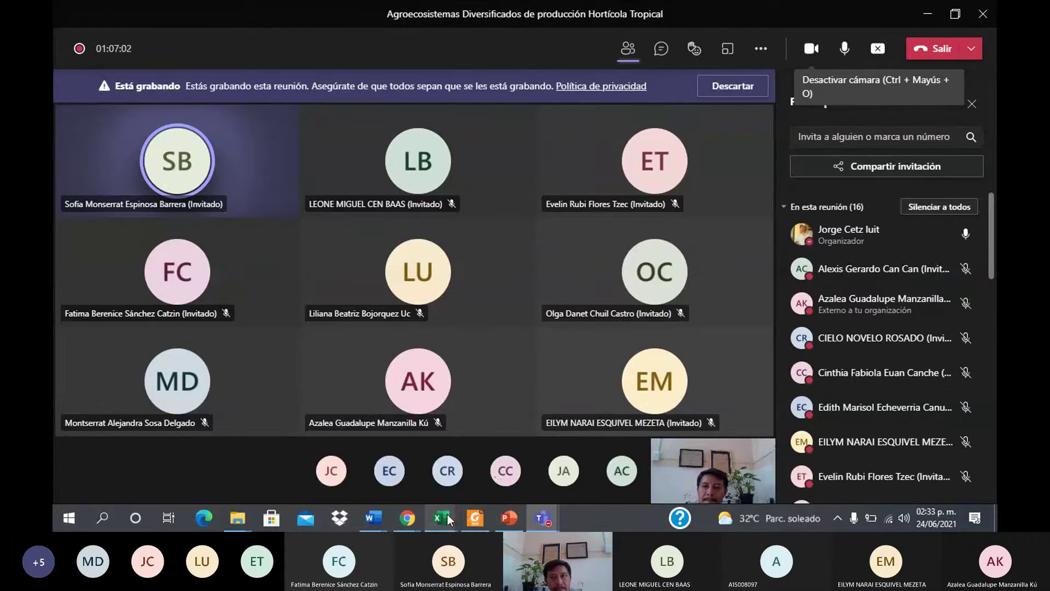
mouse_move(448, 514)
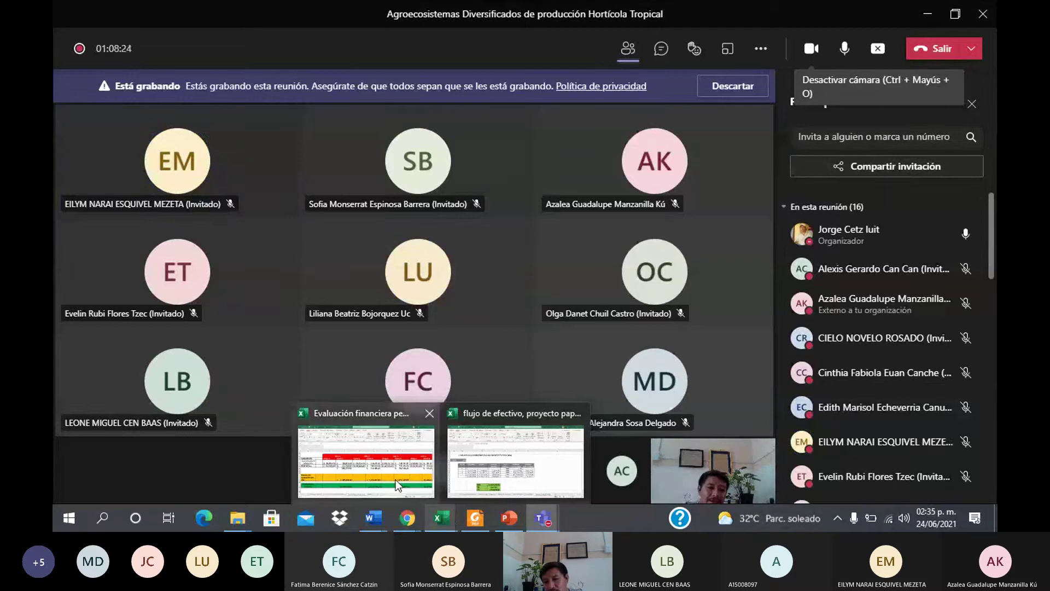
mouse_move(399, 477)
mouse_move(458, 455)
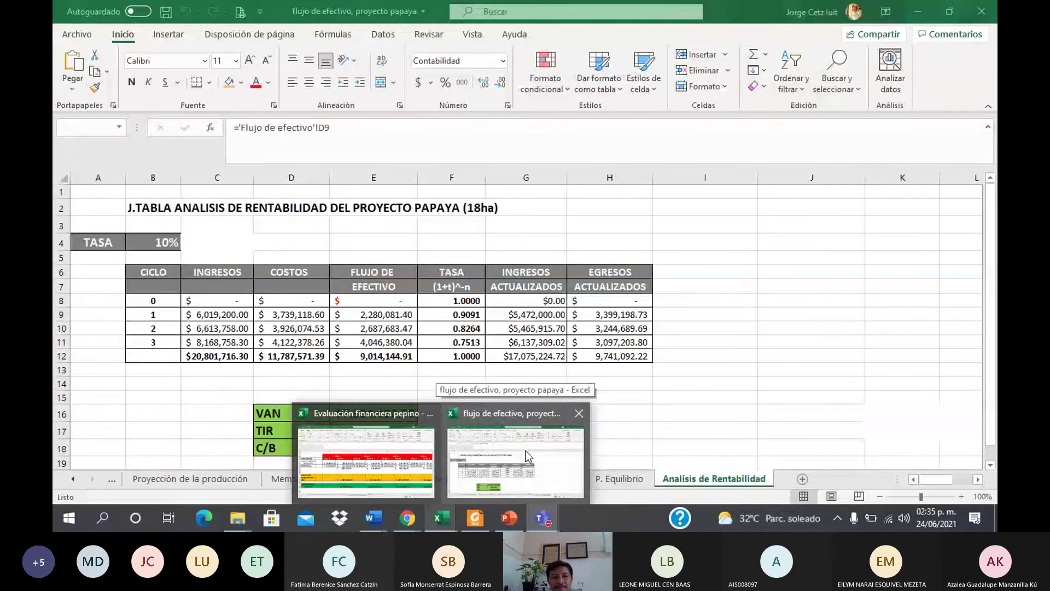
mouse_move(415, 462)
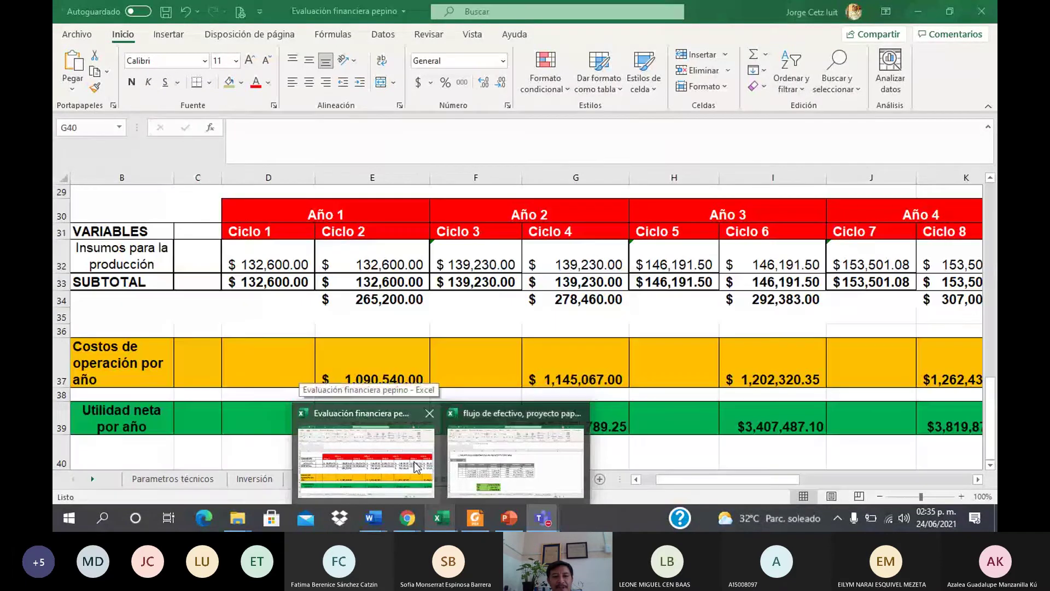
click(415, 465)
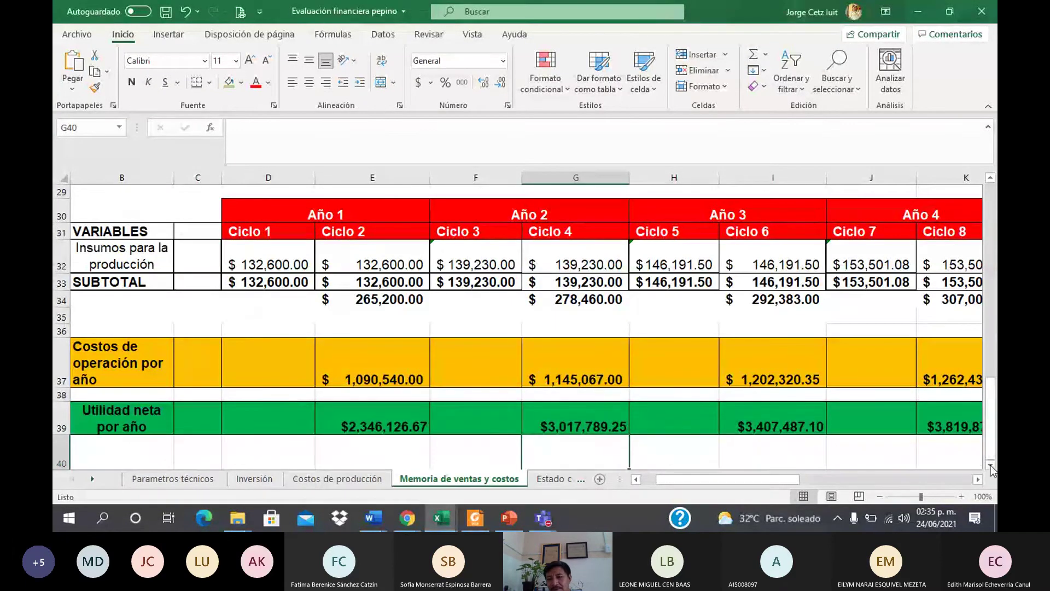
Look through the Estado de resultados, Flujo de efectivo and Punto de equilibrio sheets and return to Memoria de ventas y costos
click(990, 466)
click(990, 466)
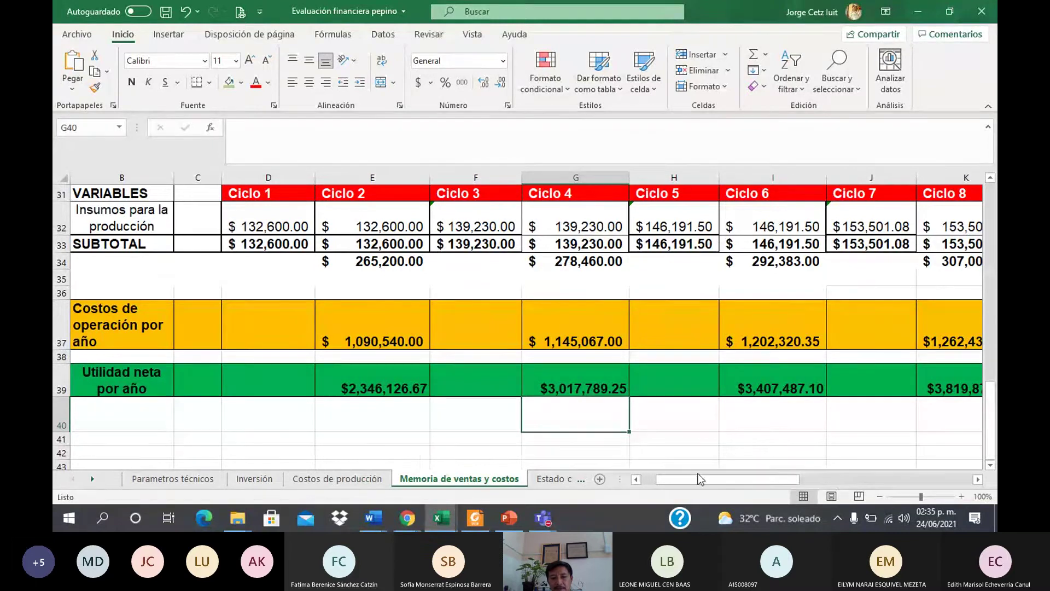
click(566, 480)
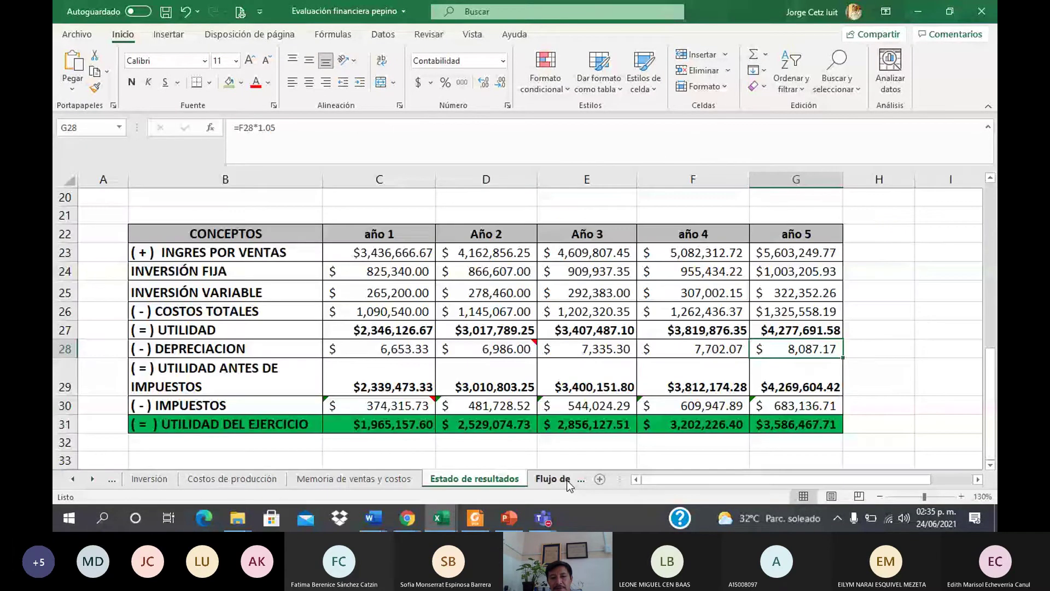
click(568, 480)
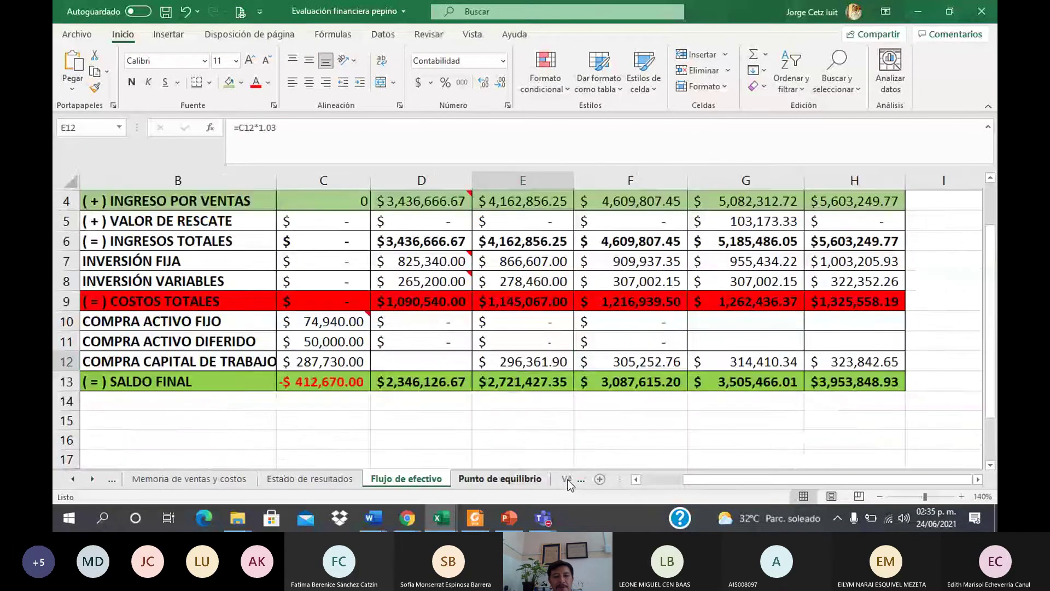
click(500, 479)
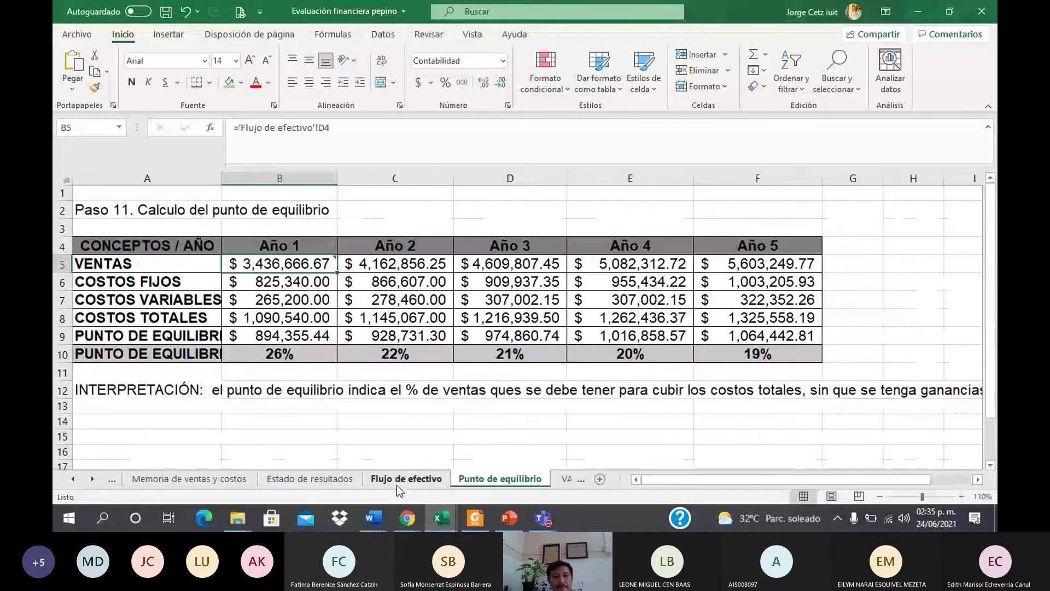
click(247, 481)
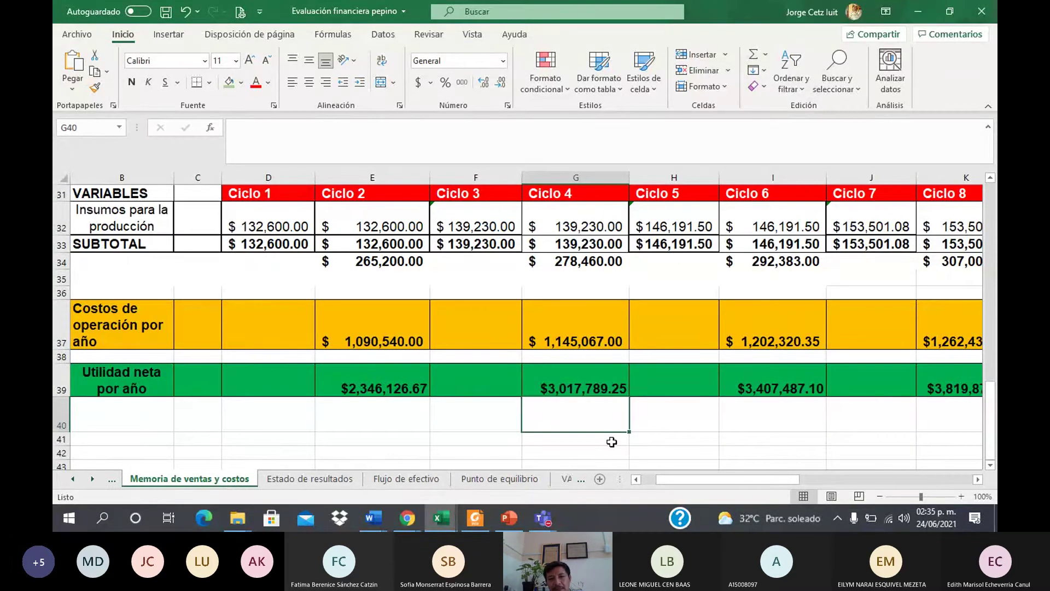
Examine the annual depreciation and salvage value table on Estado de resultados, including the VALOR/RESCATE formula in F15
click(329, 480)
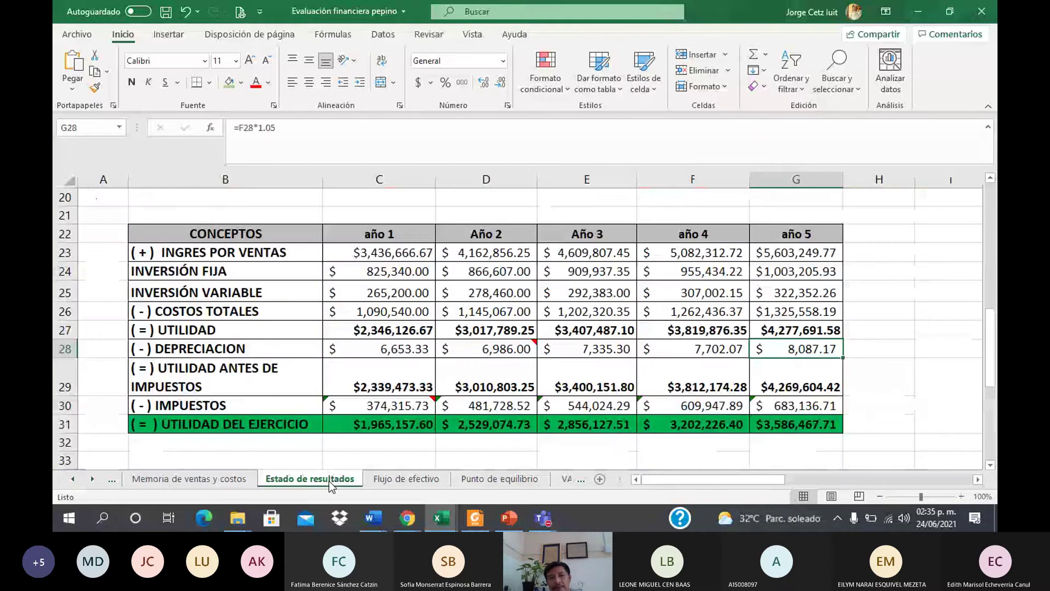
drag(990, 345, 975, 251)
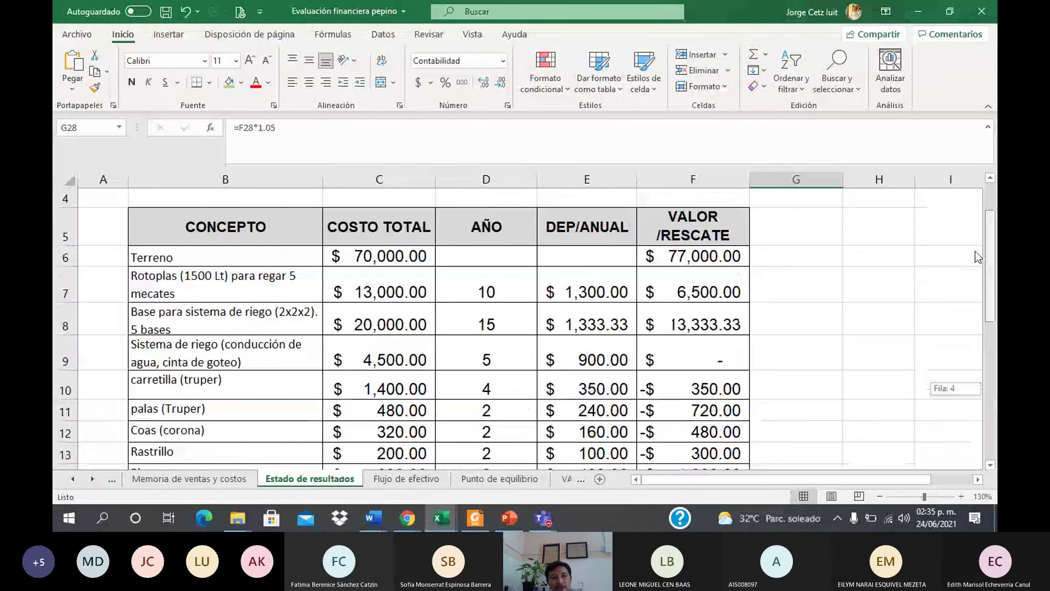
drag(975, 252, 975, 252)
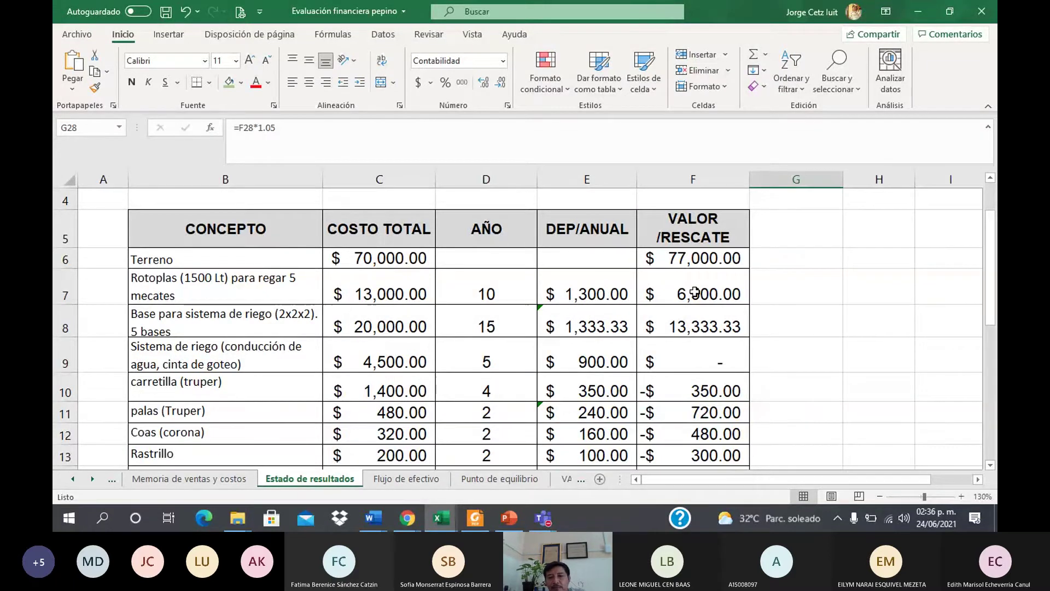
click(989, 431)
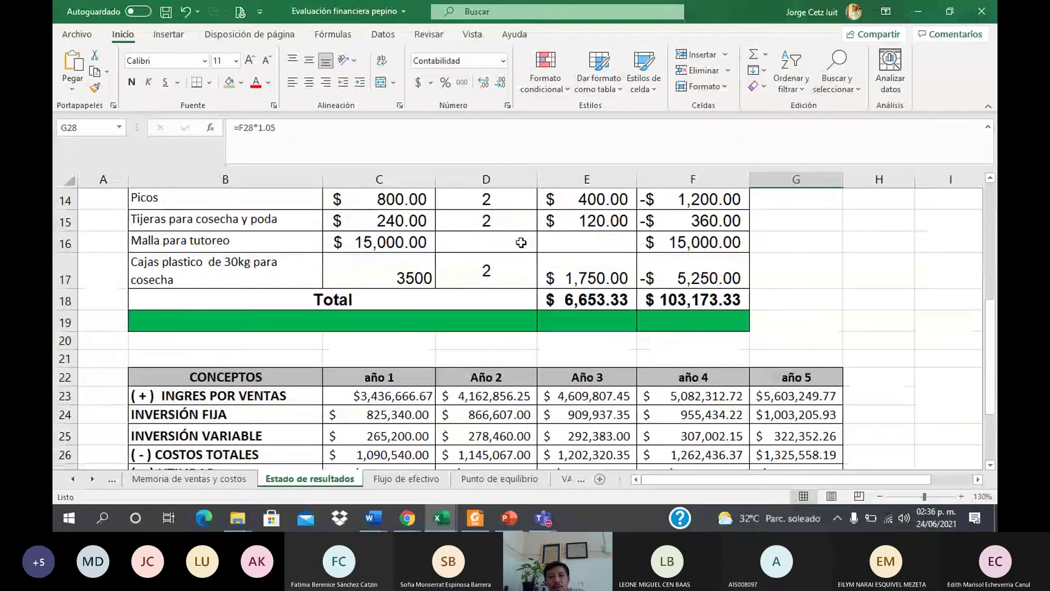
click(520, 242)
click(678, 225)
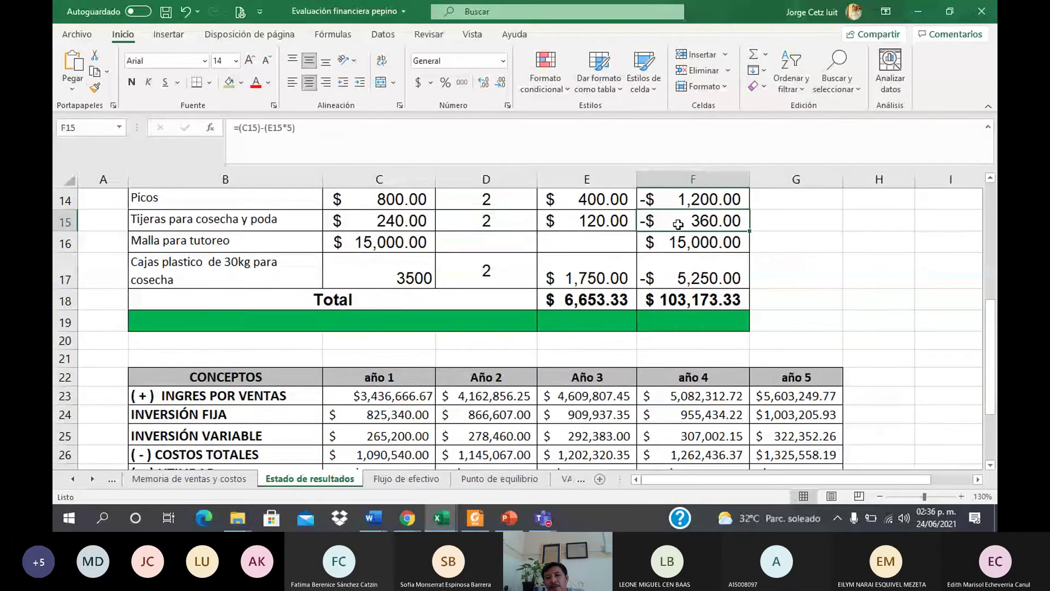
click(990, 179)
double_click(990, 181)
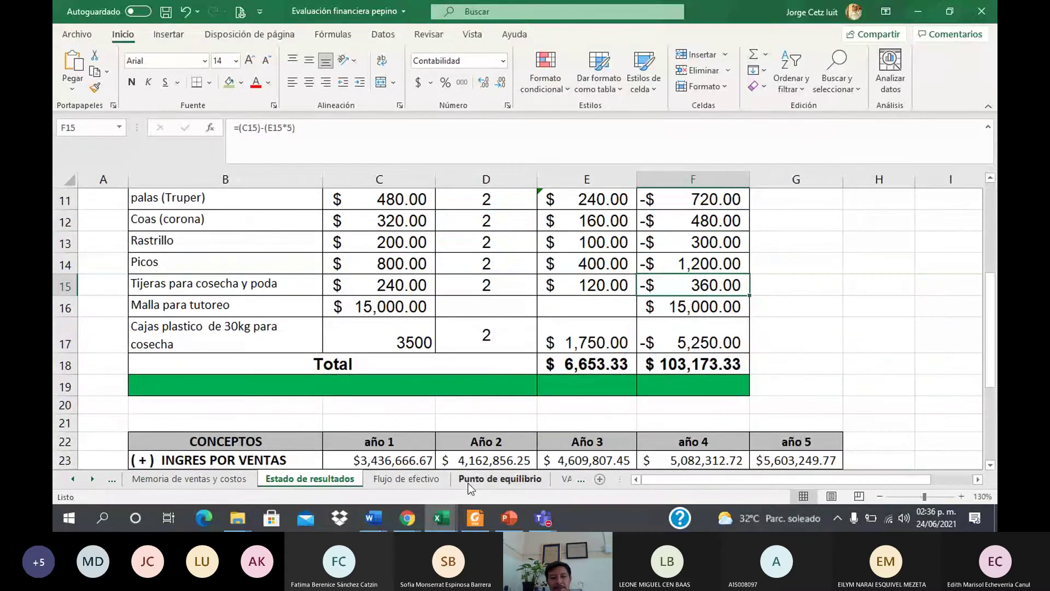
Review the cash flow table on Flujo de efectivo and the break-even table on Punto de equilibrio
click(407, 480)
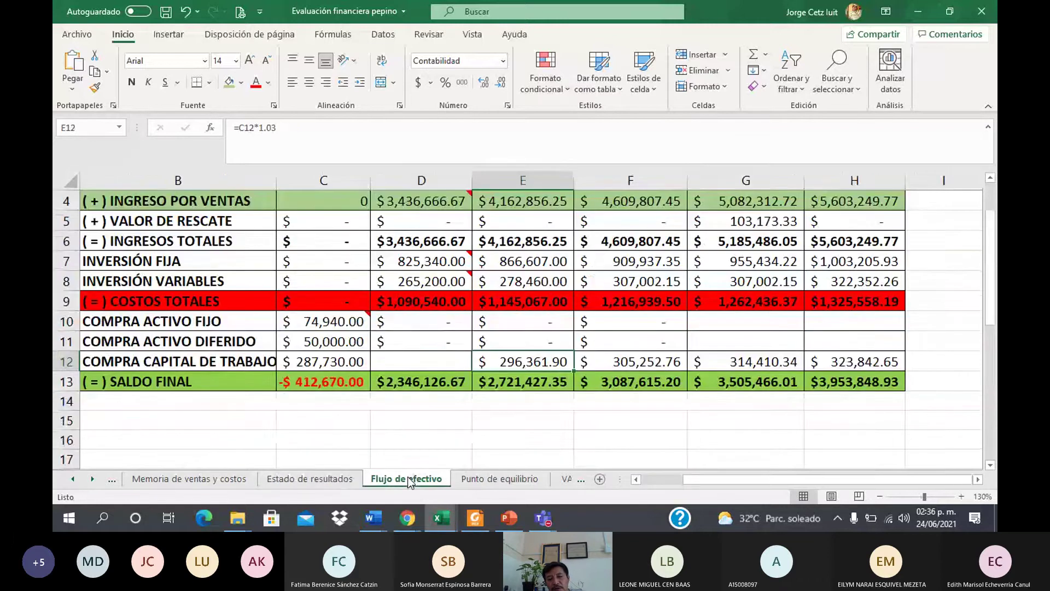
click(500, 480)
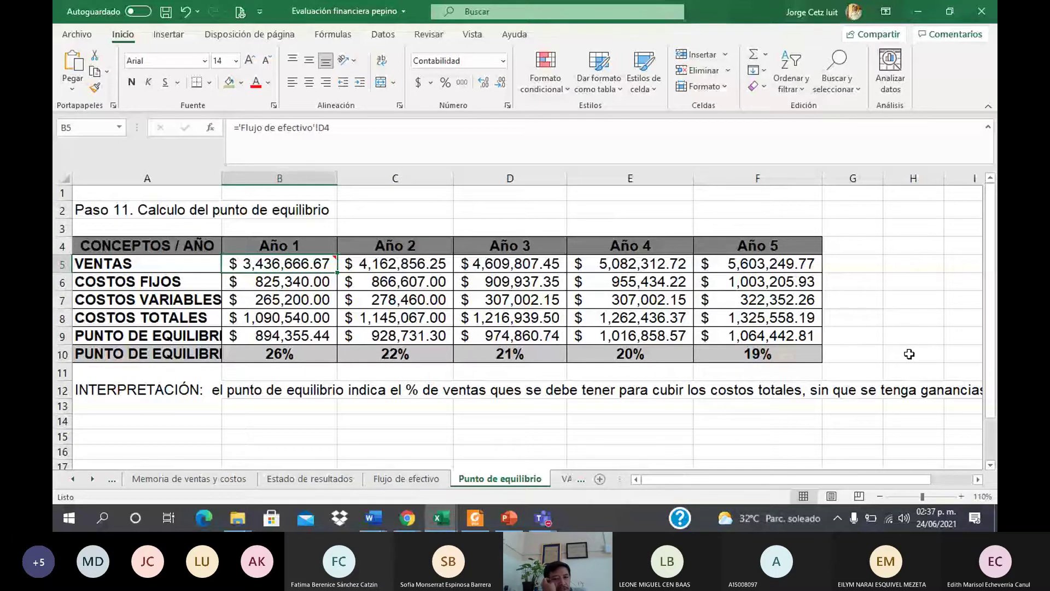
On the VAN, TIR y Relación CB sheet, autofit column G so the INGRESOS ACTUALIZADOS total is readable
click(568, 480)
drag(990, 273, 990, 304)
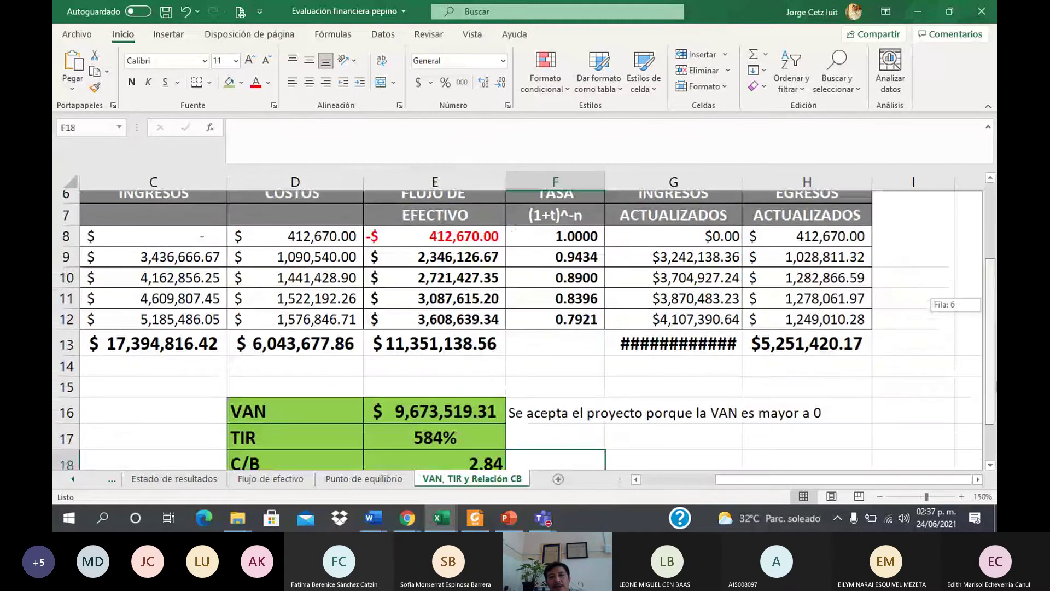
scroll(788, 216, down, 1)
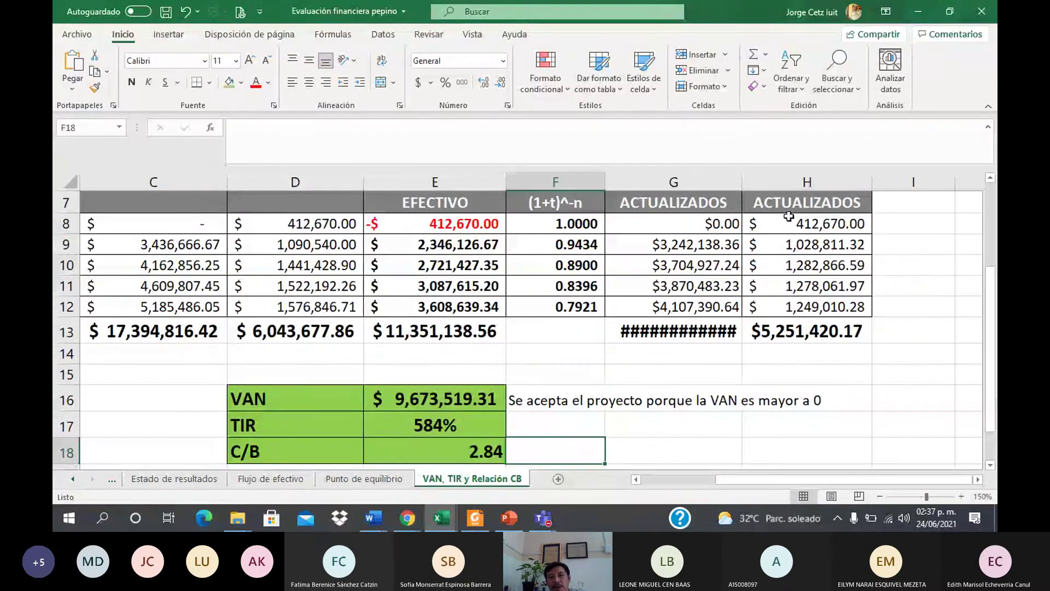
double_click(742, 182)
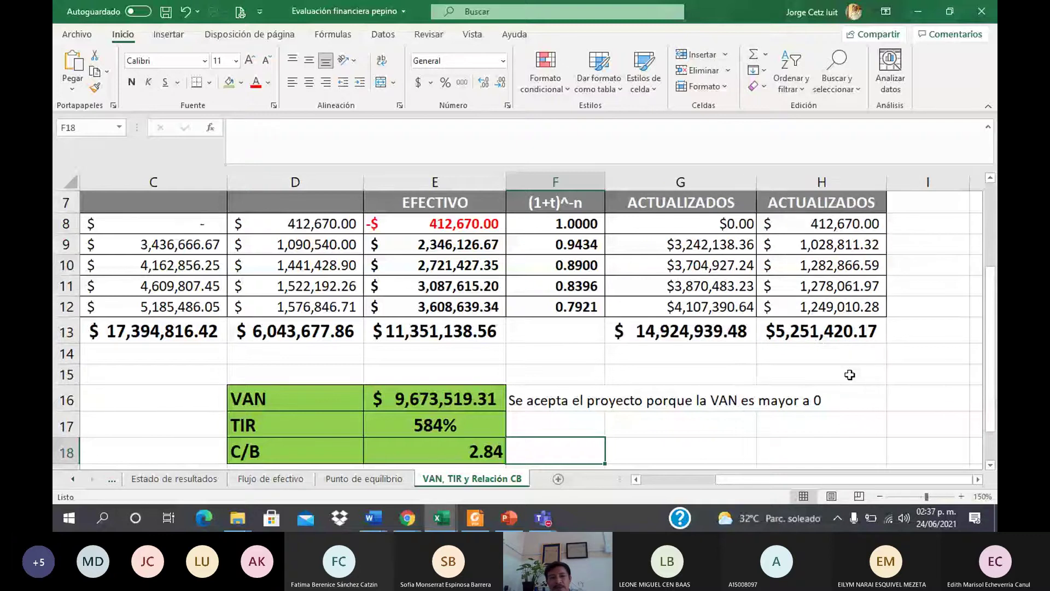
Inspect the formulas behind the VAN, TIR and C/B indicators in E16:E18
scroll(547, 377, down, 1)
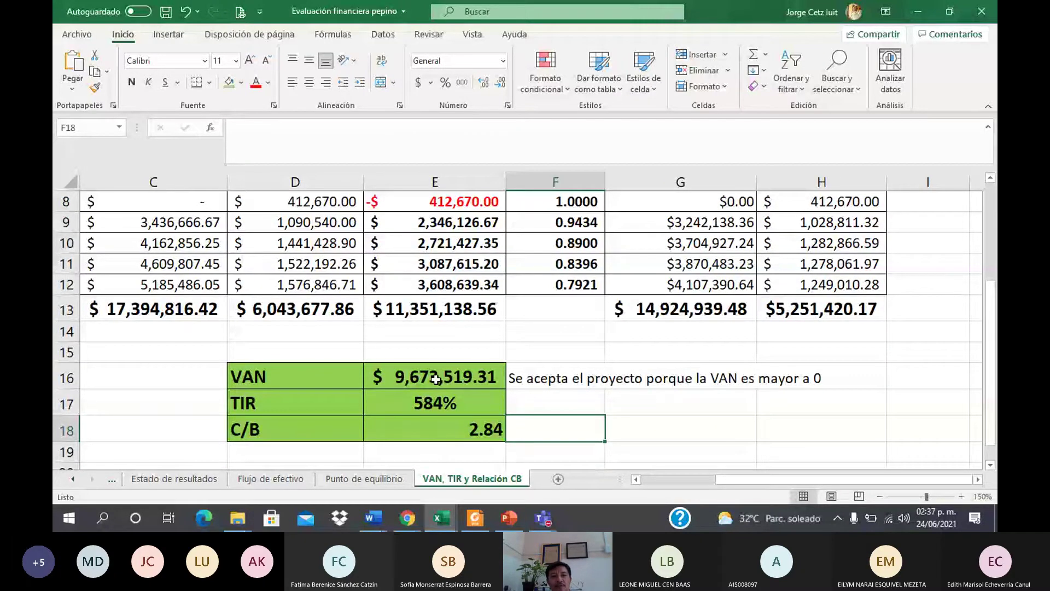
click(435, 378)
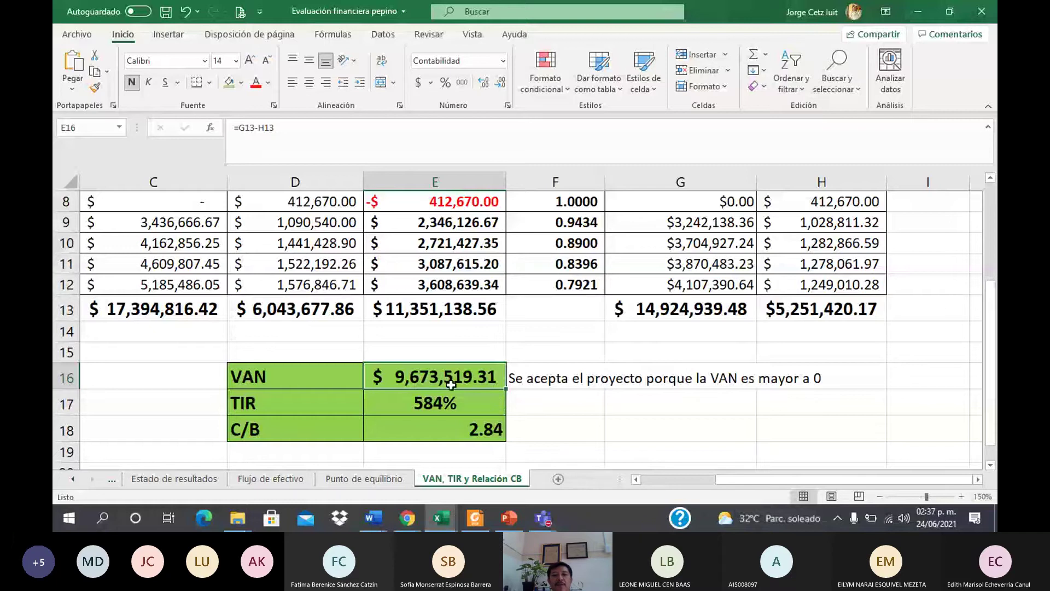
click(546, 400)
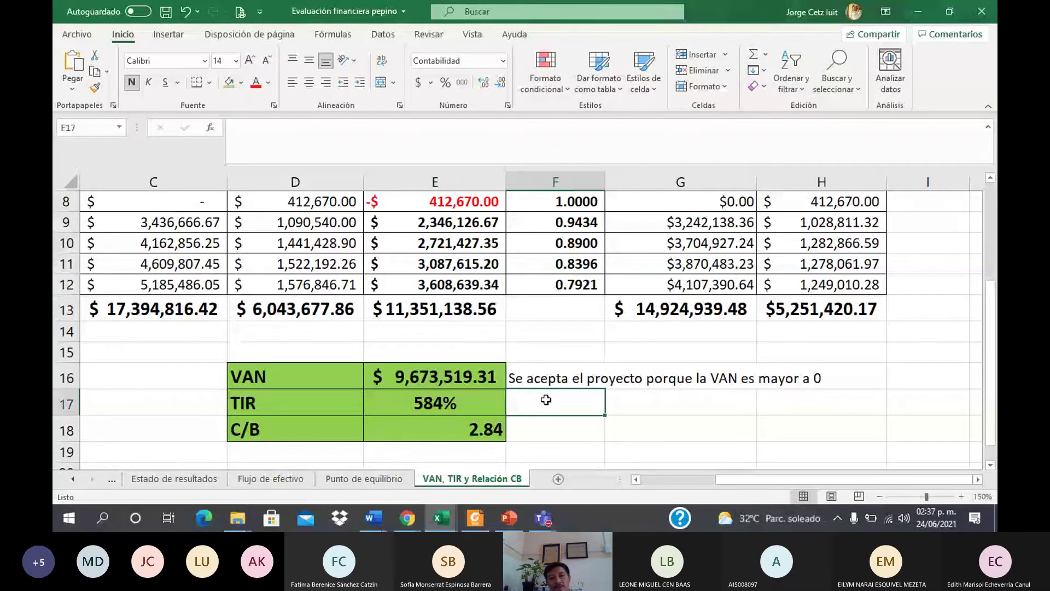
click(461, 376)
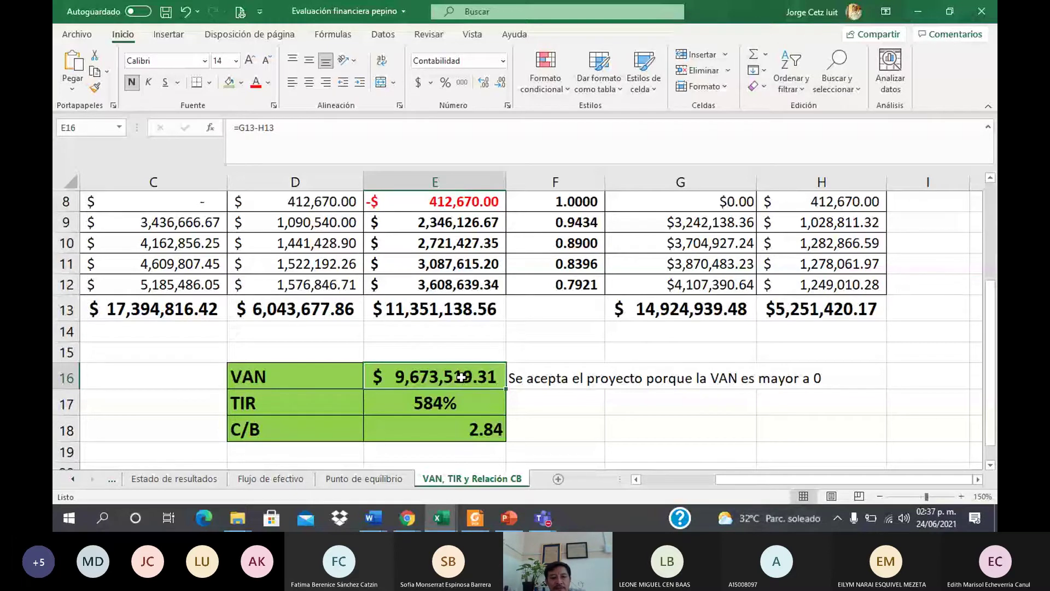
click(392, 404)
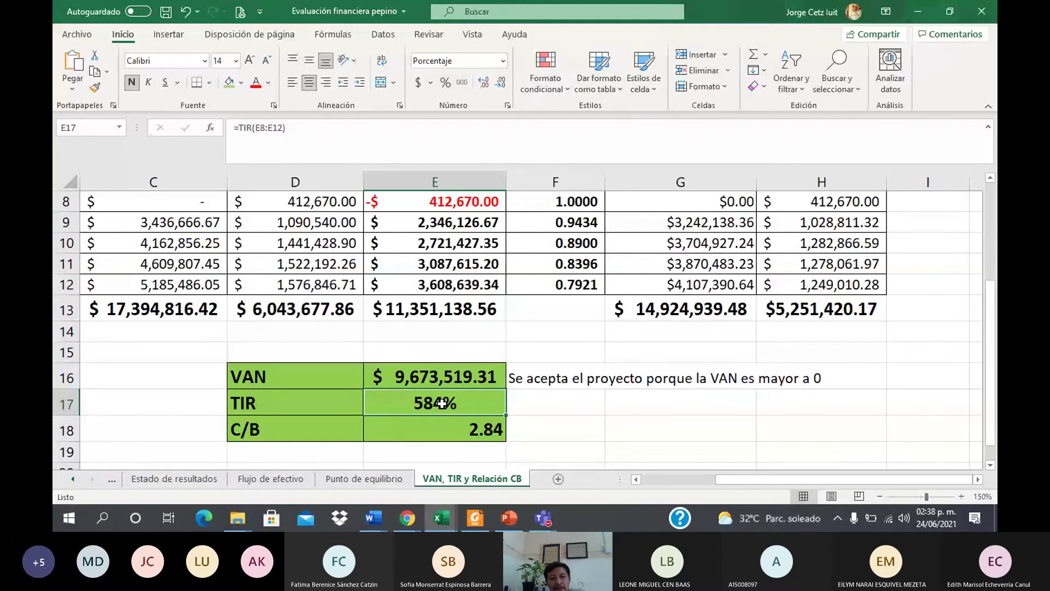
click(298, 430)
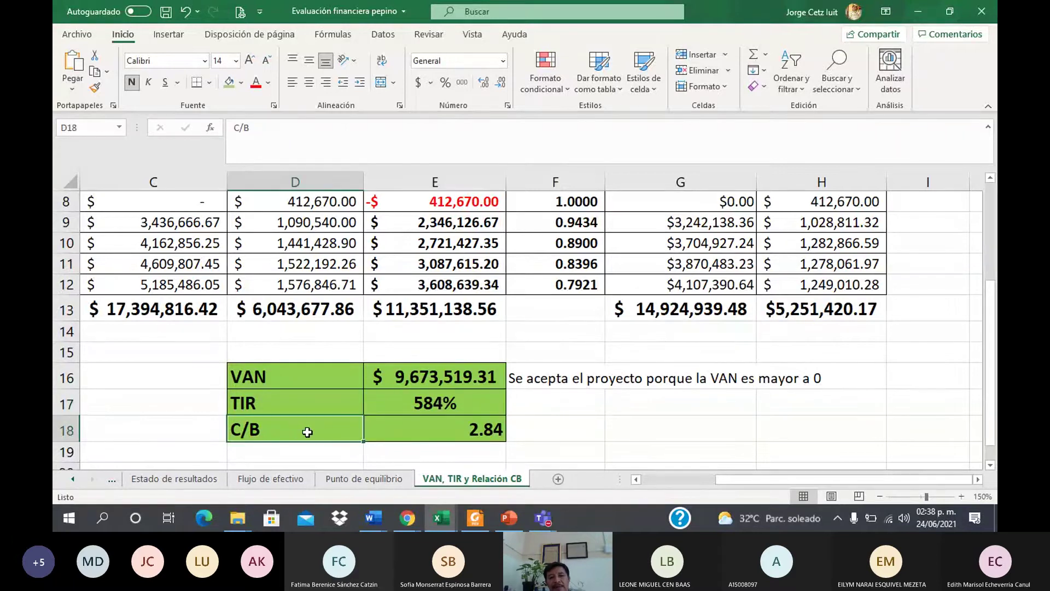
click(440, 430)
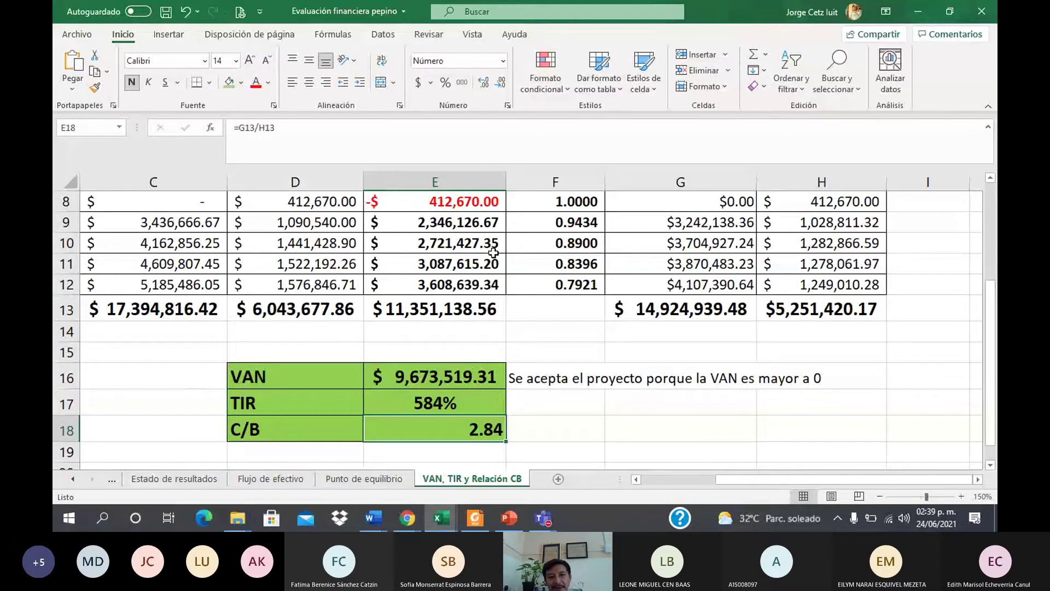
Review the whole profitability analysis table, from the TASA rate and yearly cycles to the totals and indicators
drag(994, 403, 992, 271)
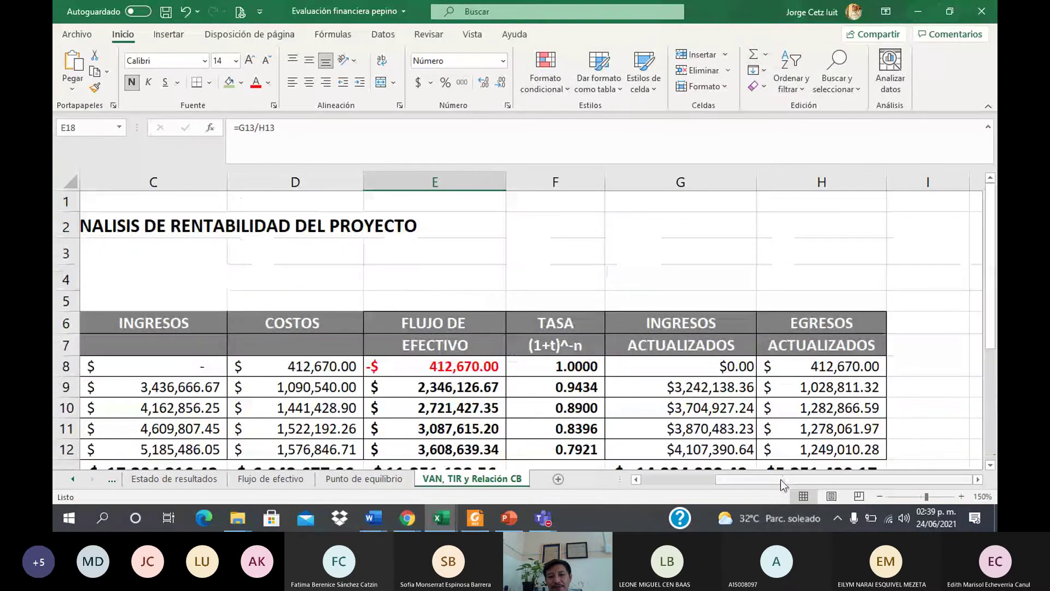
drag(780, 479, 688, 478)
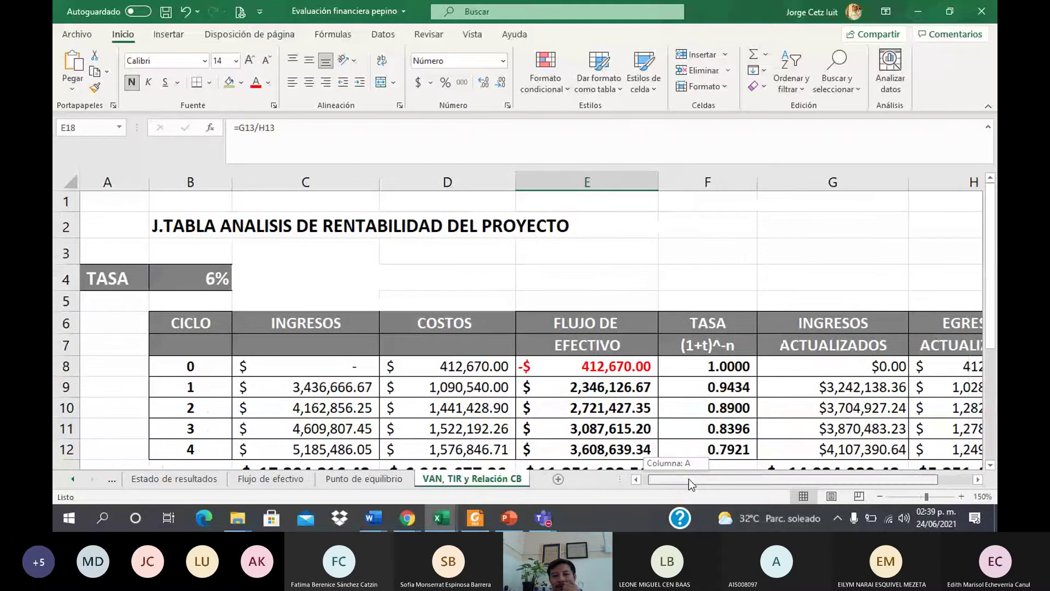
scroll(688, 478, down, 4)
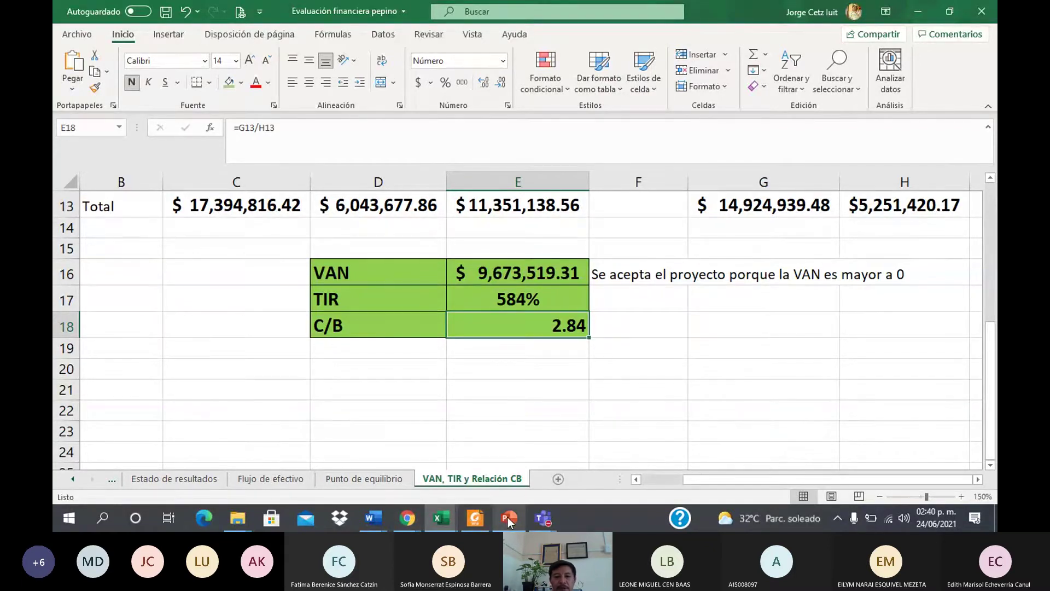
Switch to the Proyecto final presentation in PowerPoint and add ": Propue" after "Nombre del proyecto" on slide 1
mouse_move(508, 517)
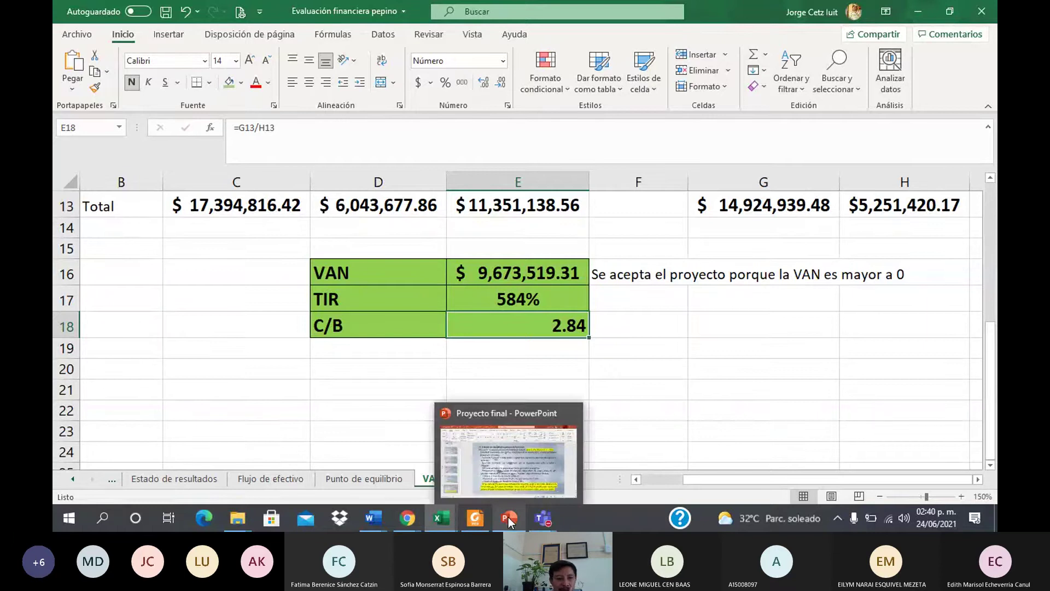
click(507, 516)
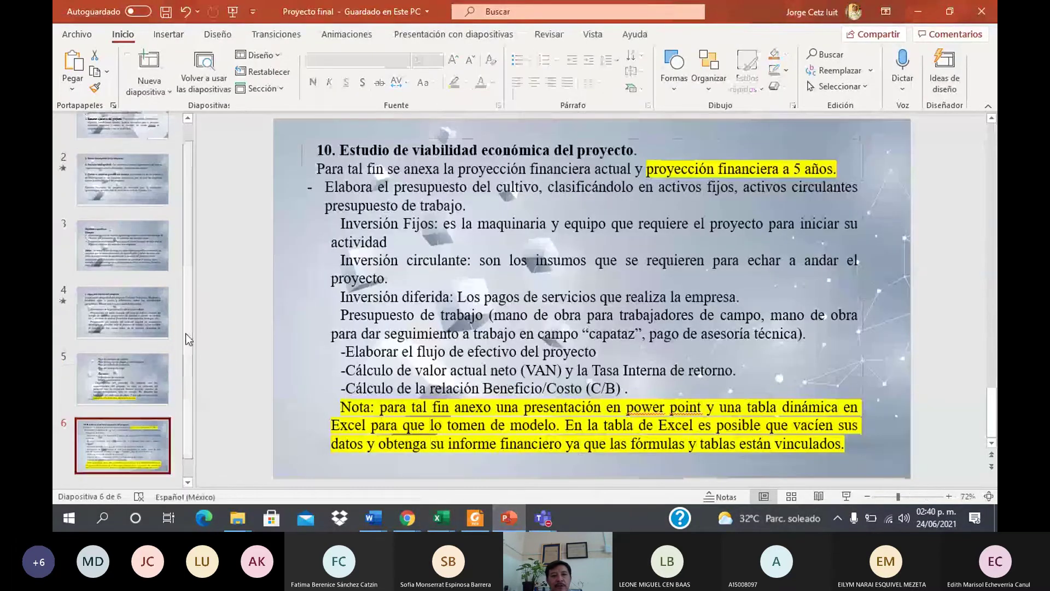
scroll(191, 247, up, 1)
click(130, 144)
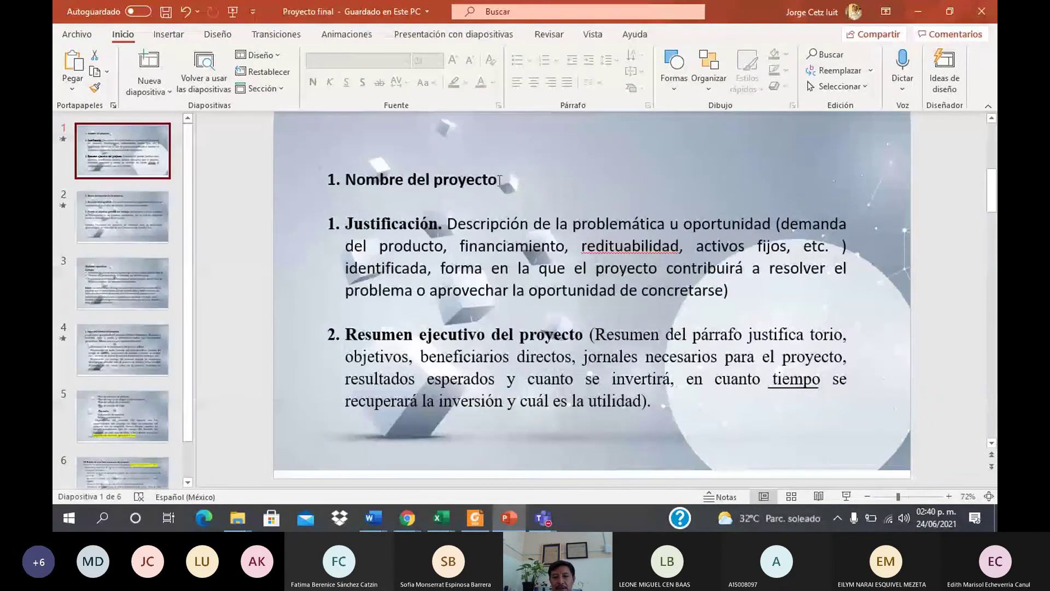
click(499, 180)
text(: Propue)
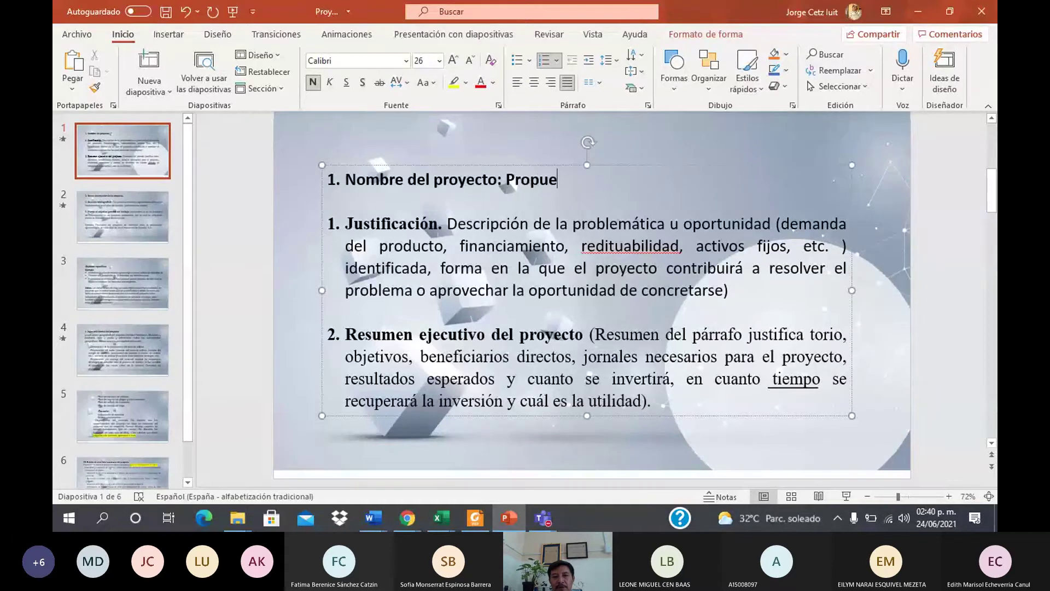
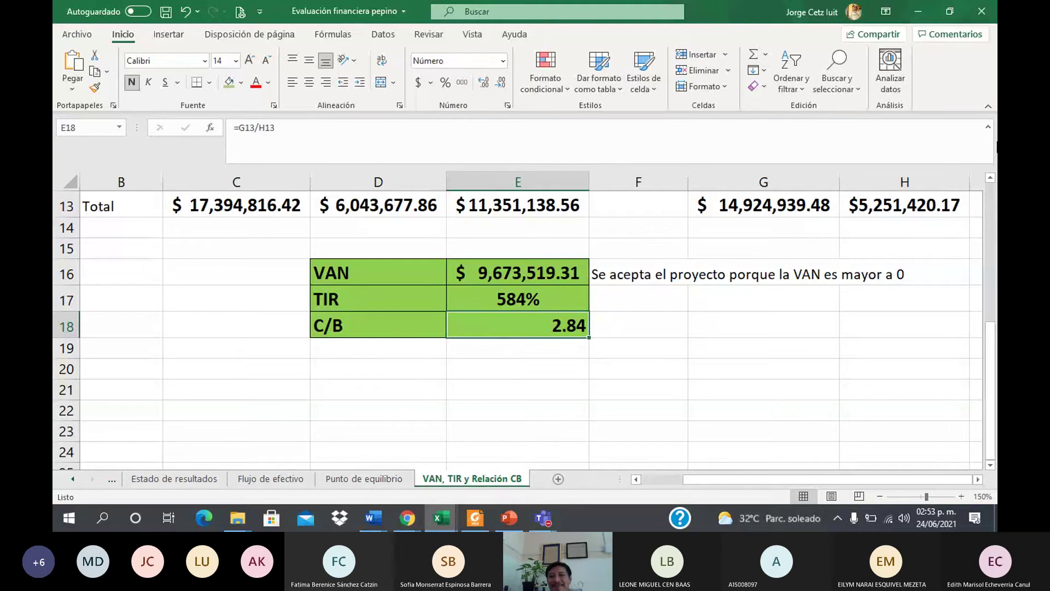
View the upper part of the profitability analysis table and switch to the Teams meeting window
click(992, 207)
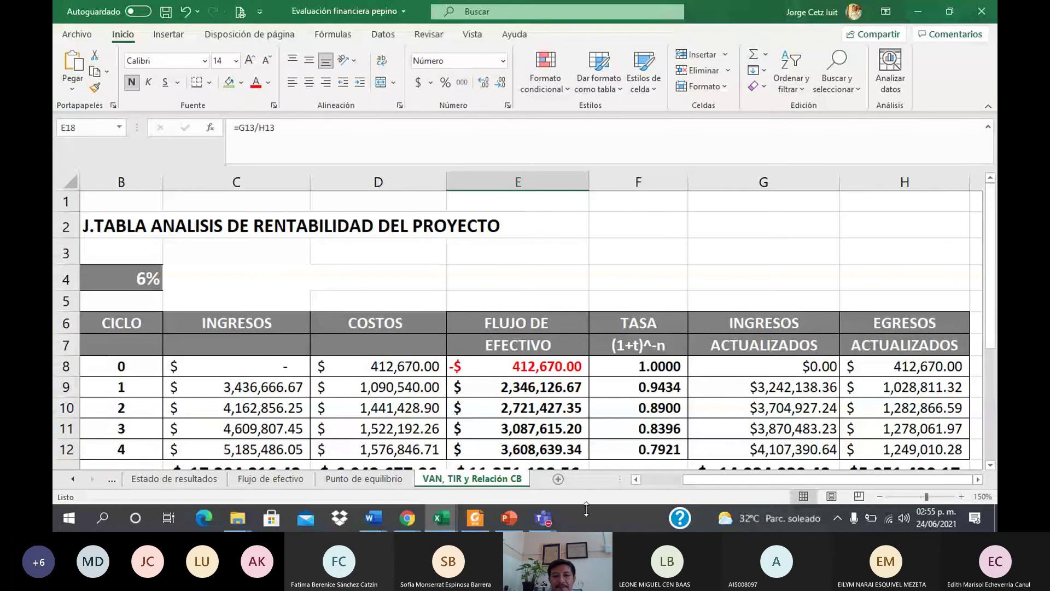
mouse_move(543, 518)
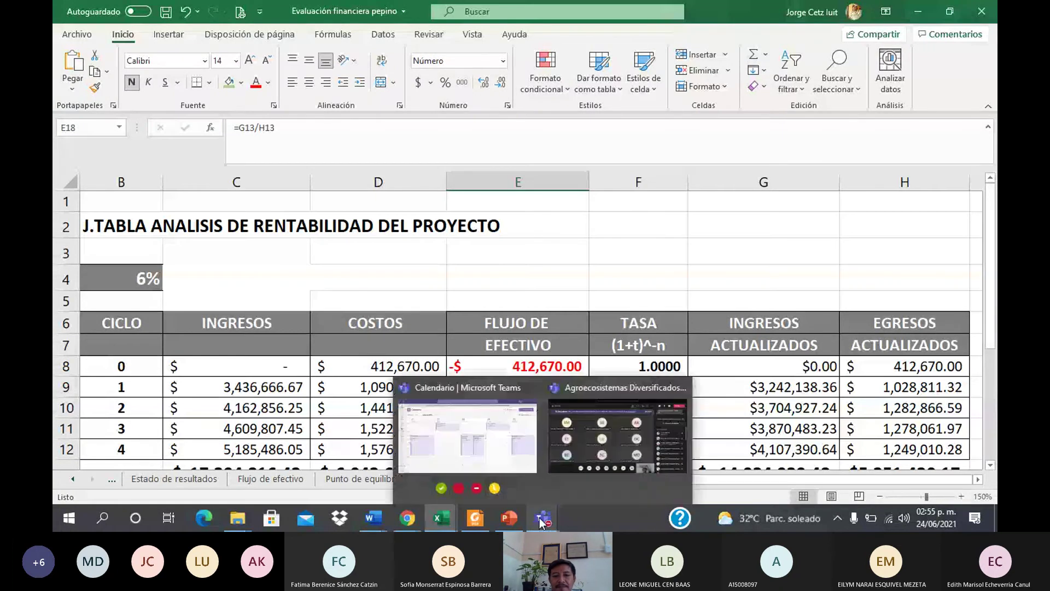
click(592, 439)
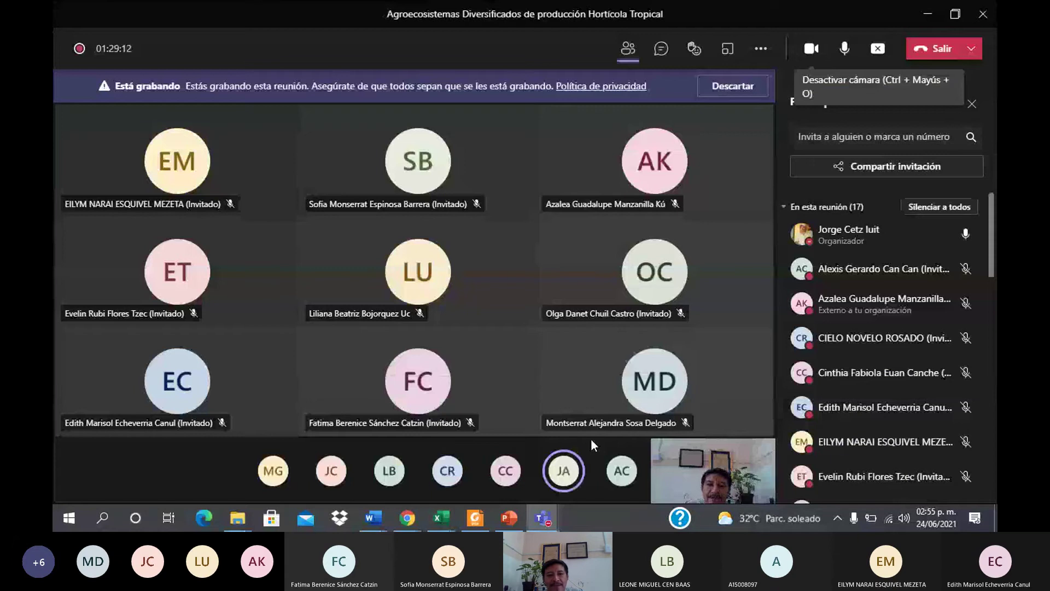